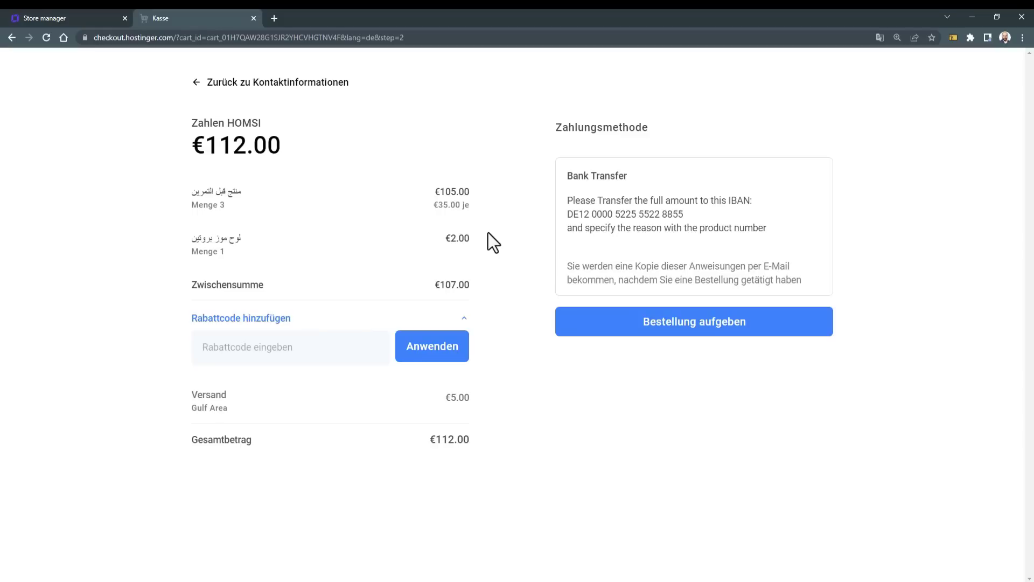
Step: Submit the €112.00 bank-transfer test order, close the thank-you message, and return to Store manager
click(676, 331)
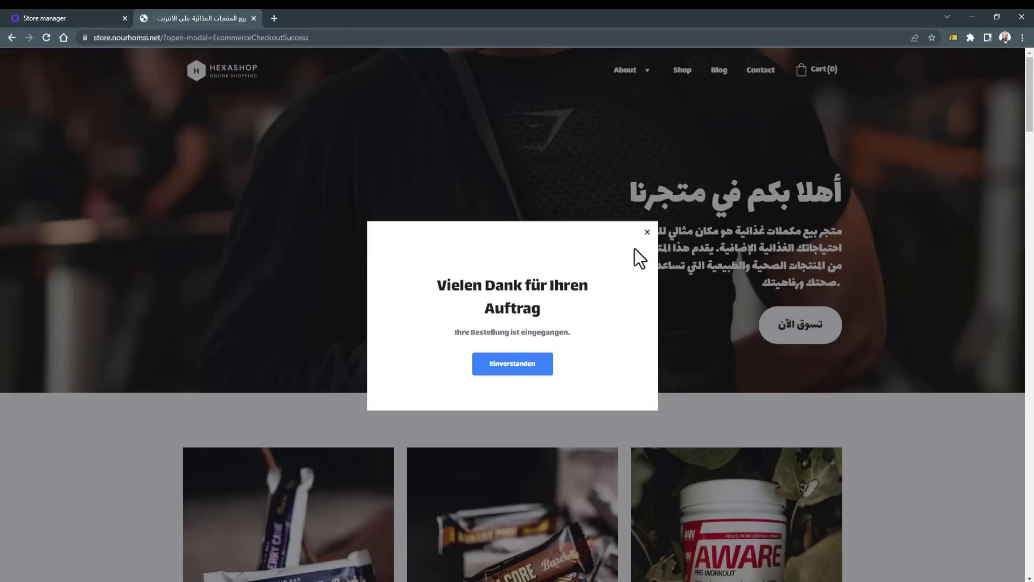
click(646, 232)
scroll(901, 221, down, 15)
scroll(901, 221, up, 5)
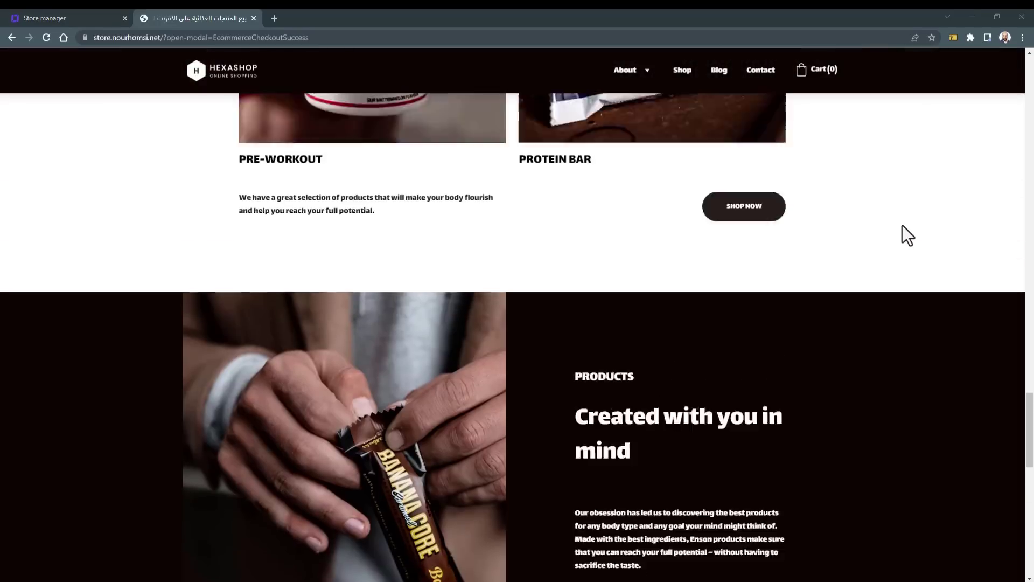
scroll(904, 224, down, 18)
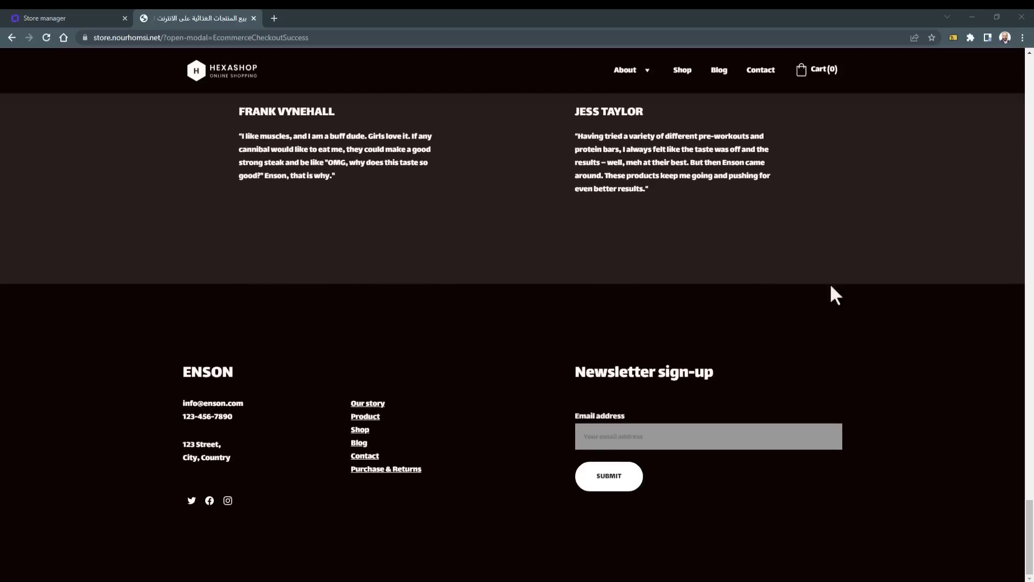
click(57, 15)
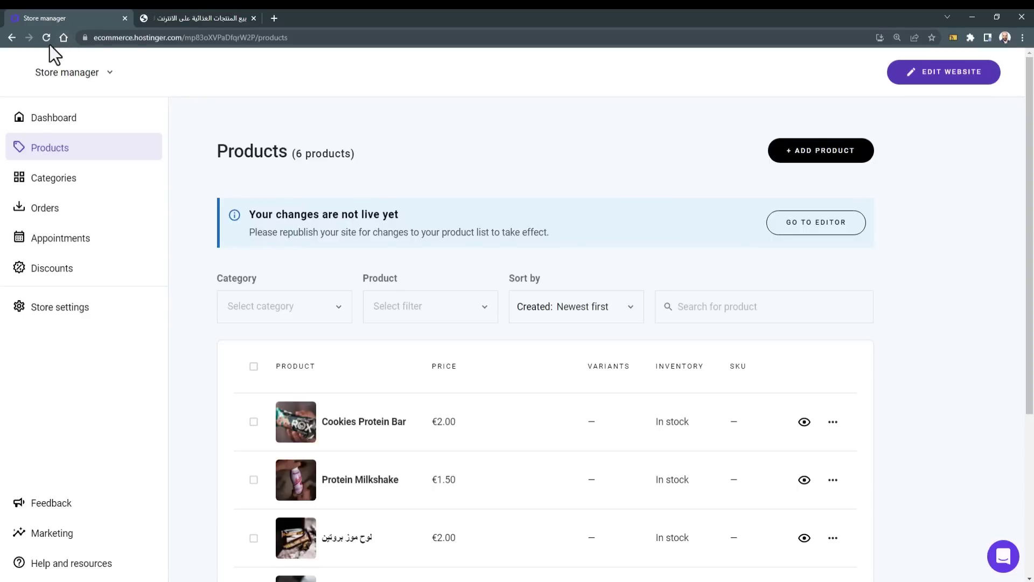
Step: Open order #1002 from the Orders list and review its details
click(67, 218)
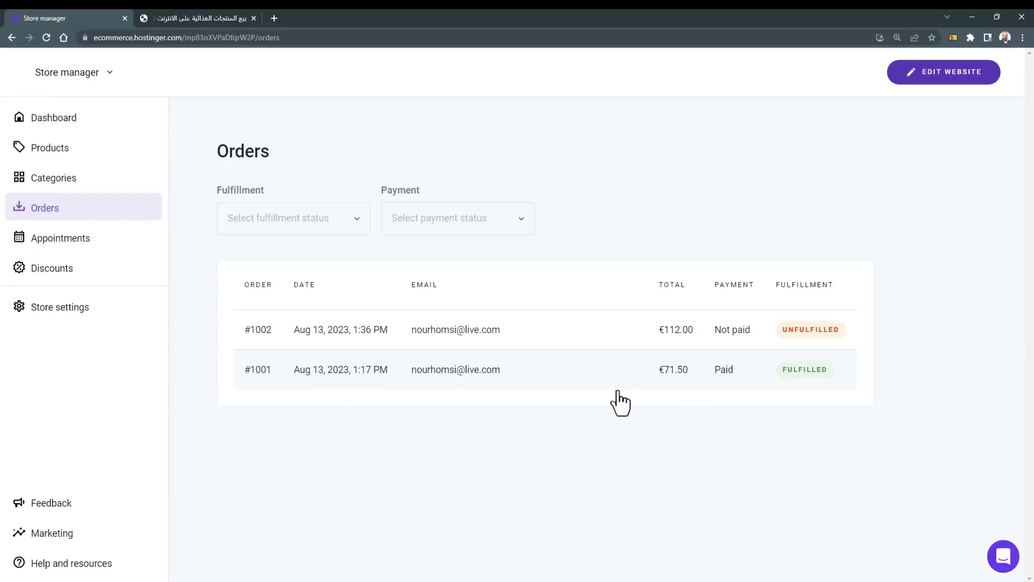
click(595, 344)
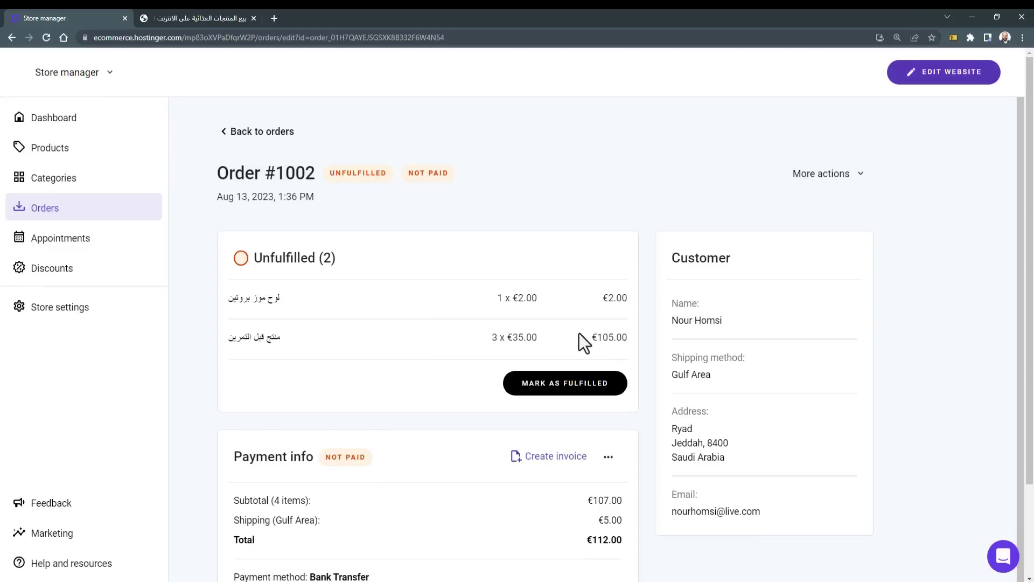
scroll(472, 346, down, 1)
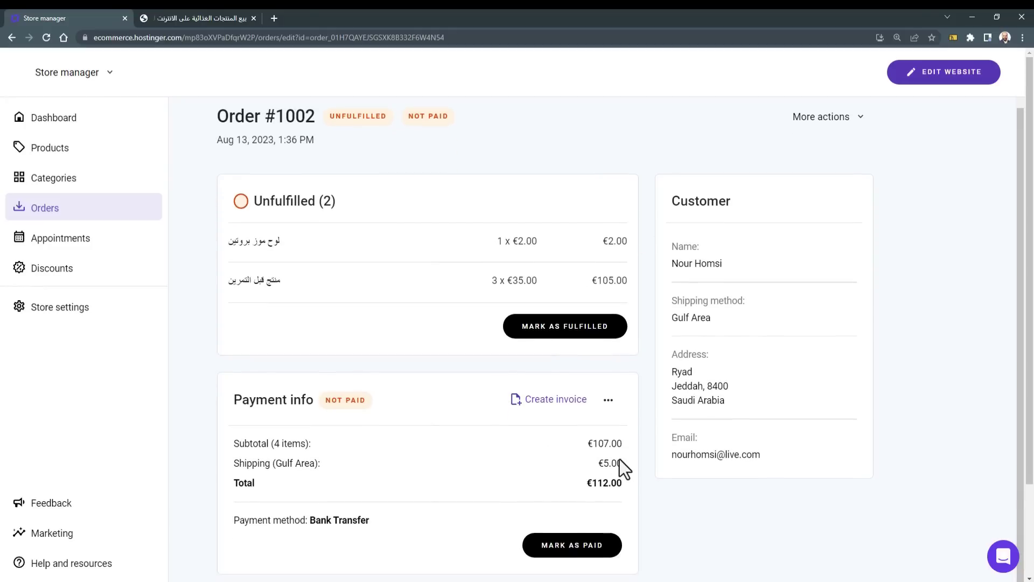
Step: Preview the invoice for order #1002, then cancel without creating it
click(563, 404)
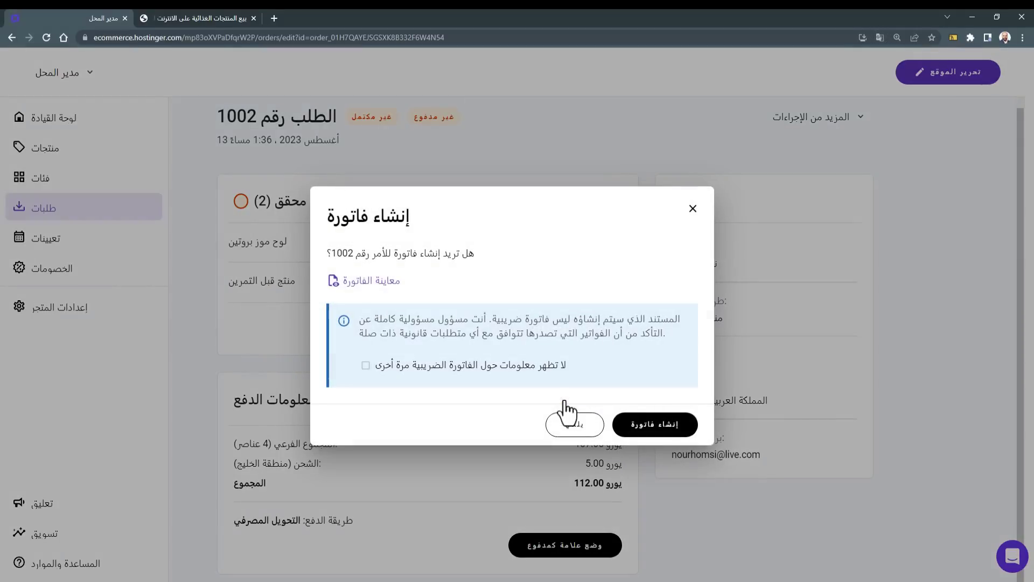
click(387, 284)
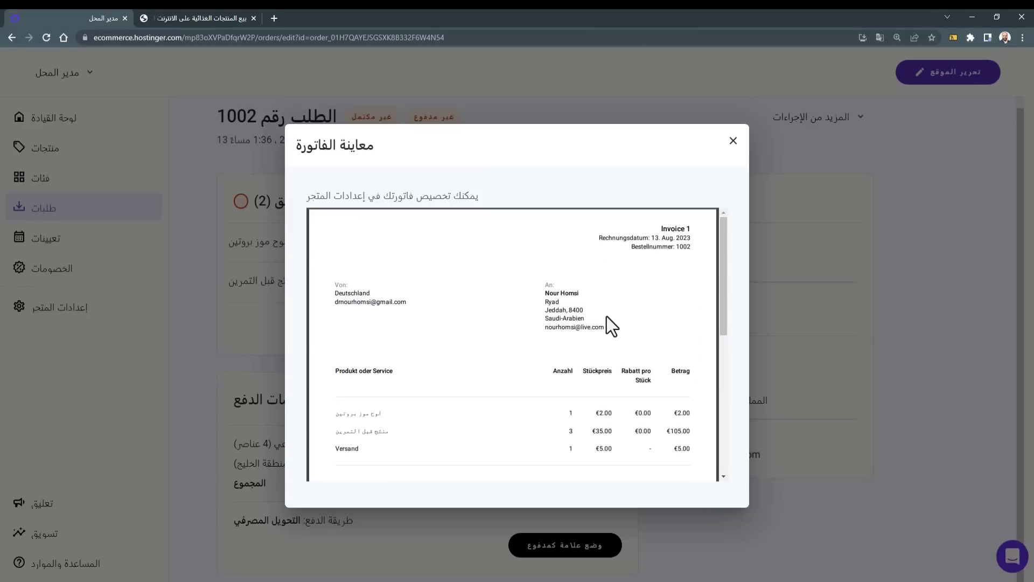
click(885, 344)
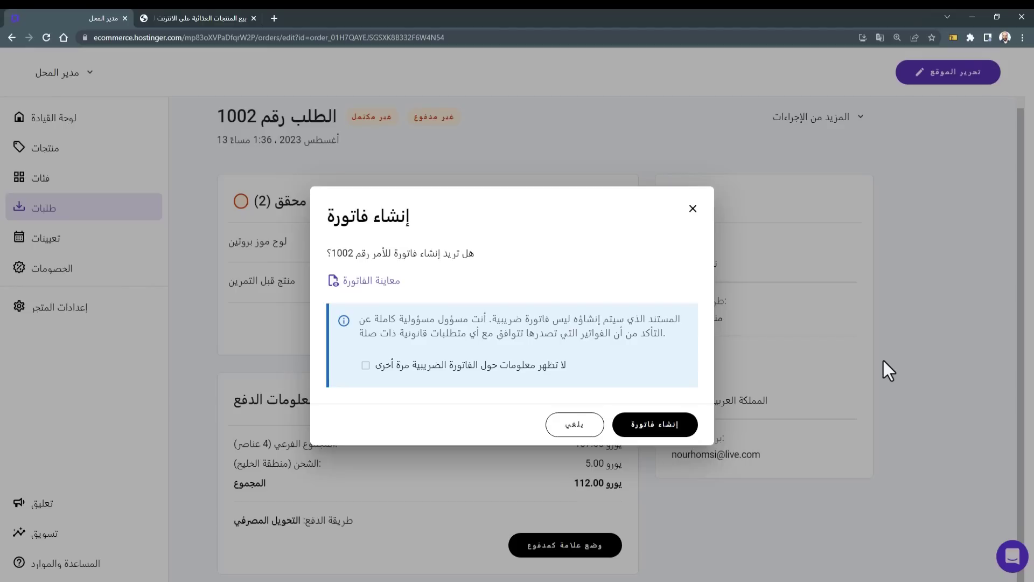
click(691, 212)
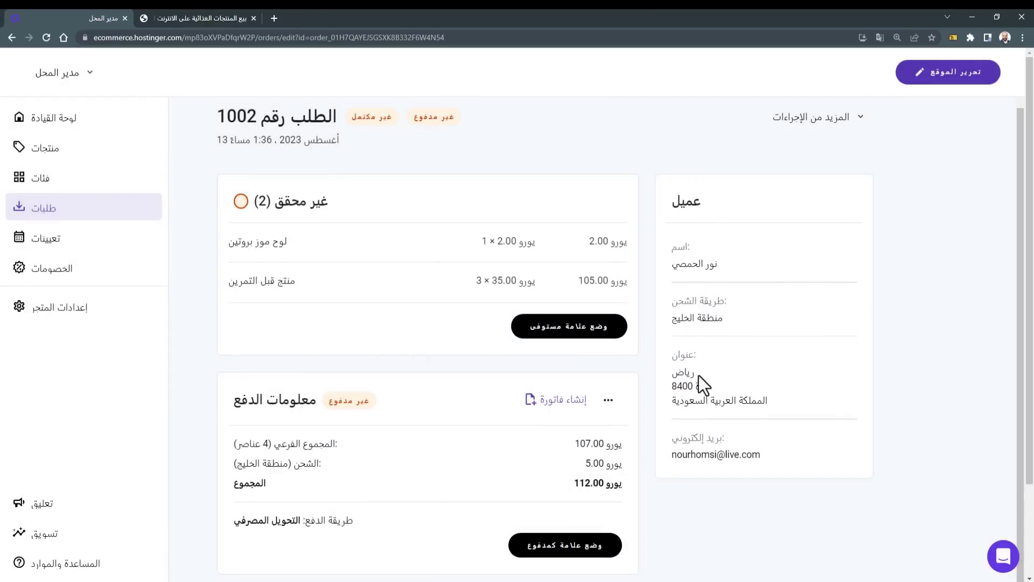
click(92, 313)
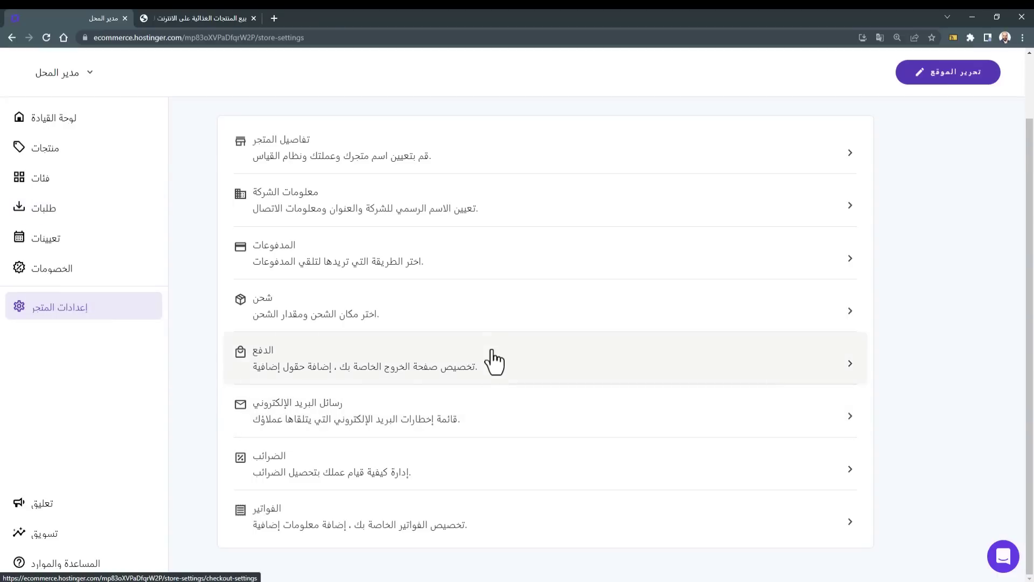
Step: Review the shipping zones and the checkout payment options
click(492, 312)
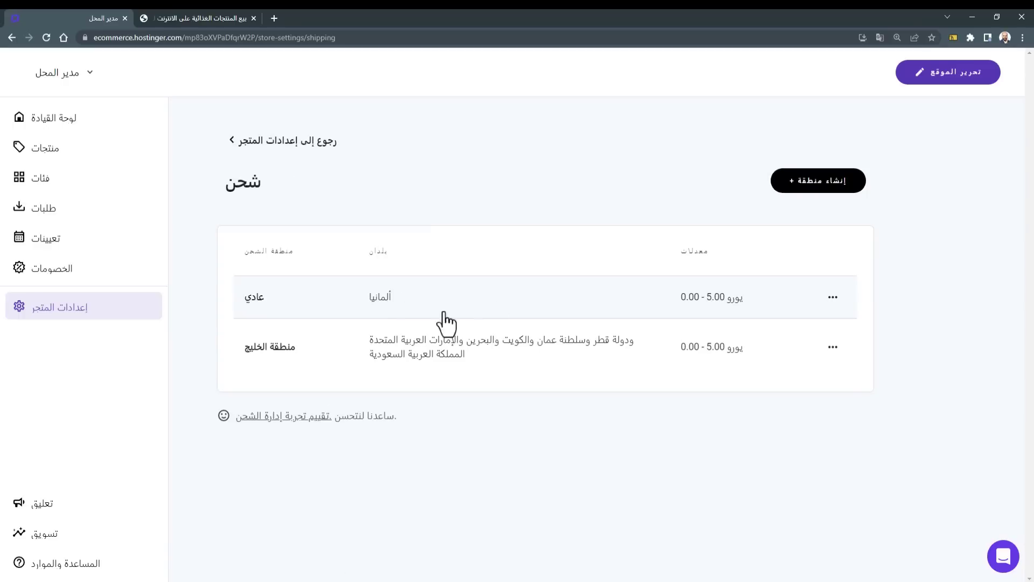
key(alt+Left)
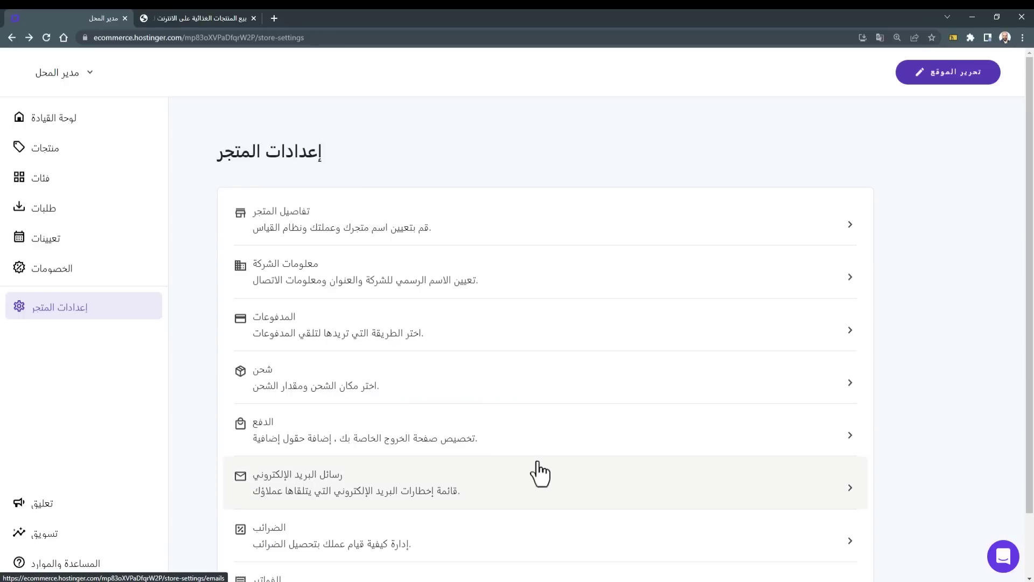
click(403, 438)
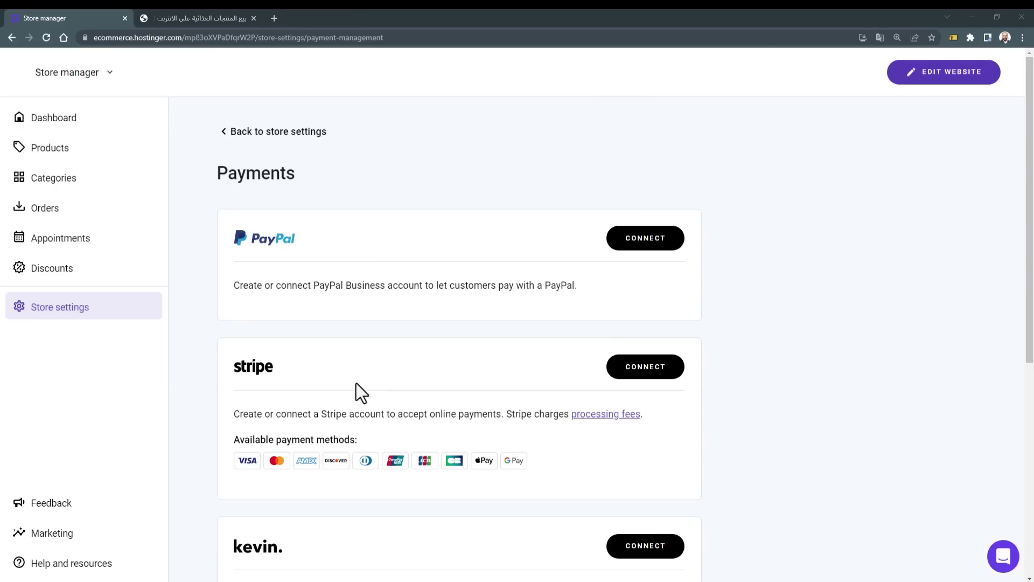
scroll(355, 382, down, 3)
scroll(317, 319, up, 2)
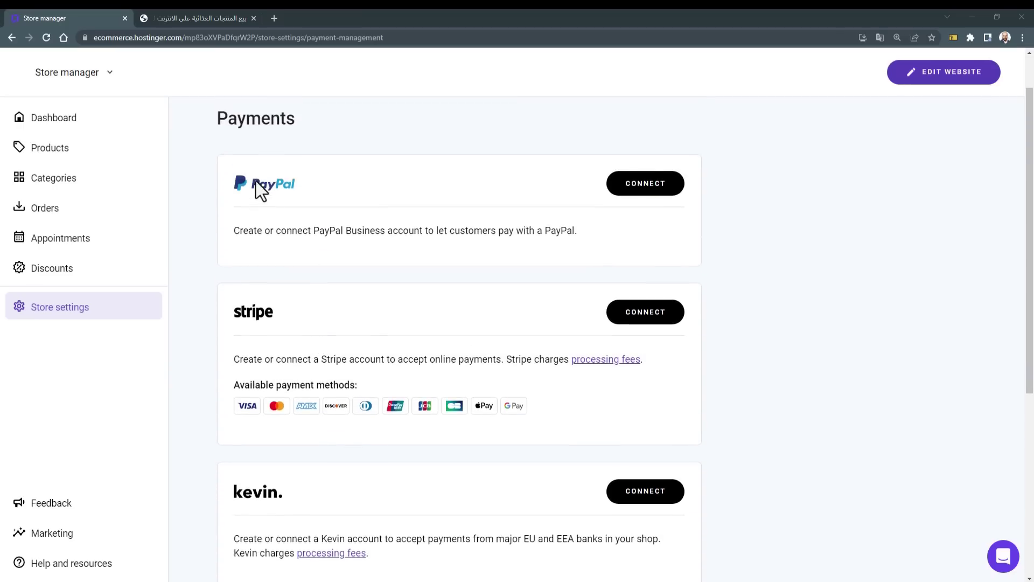
scroll(259, 289, down, 2)
scroll(260, 414, down, 2)
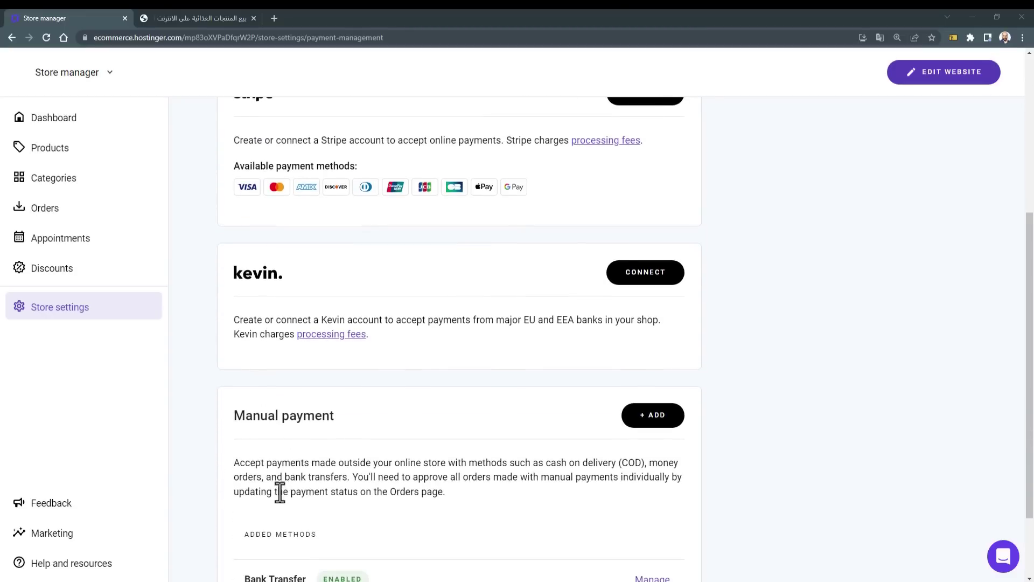
scroll(280, 491, up, 3)
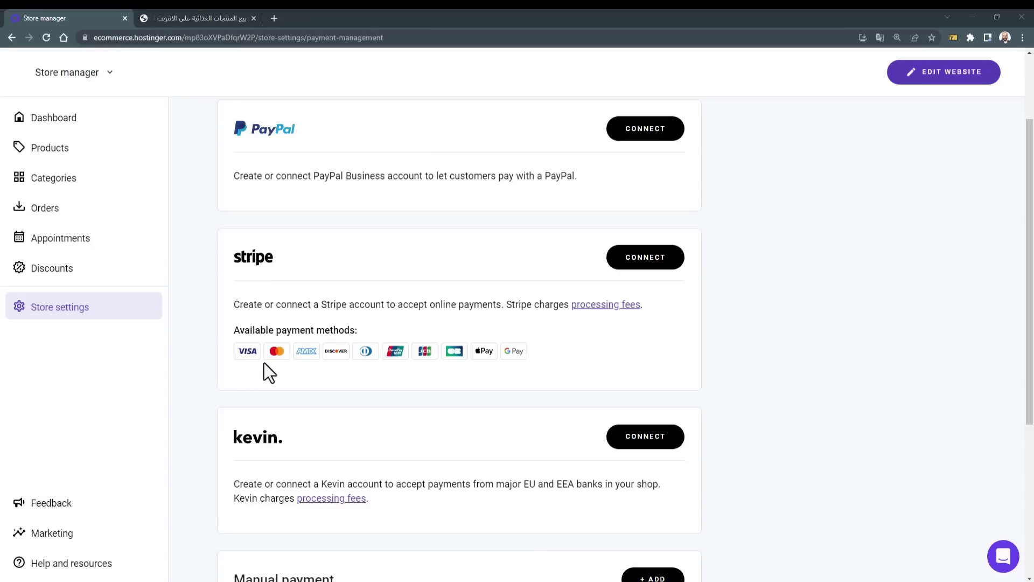
Step: Review the invoice settings, then switch to the already open live site tab
click(83, 318)
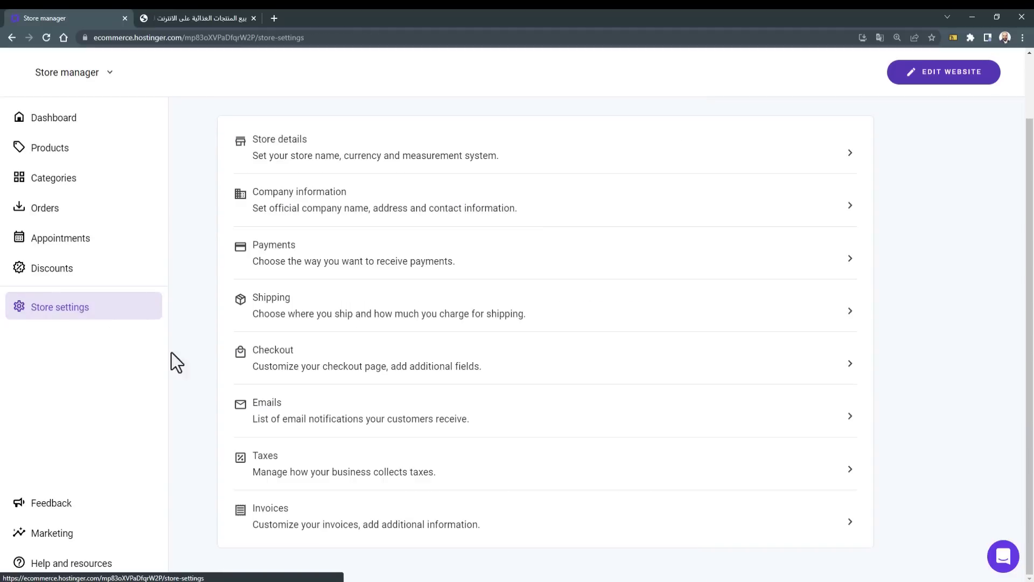
click(307, 529)
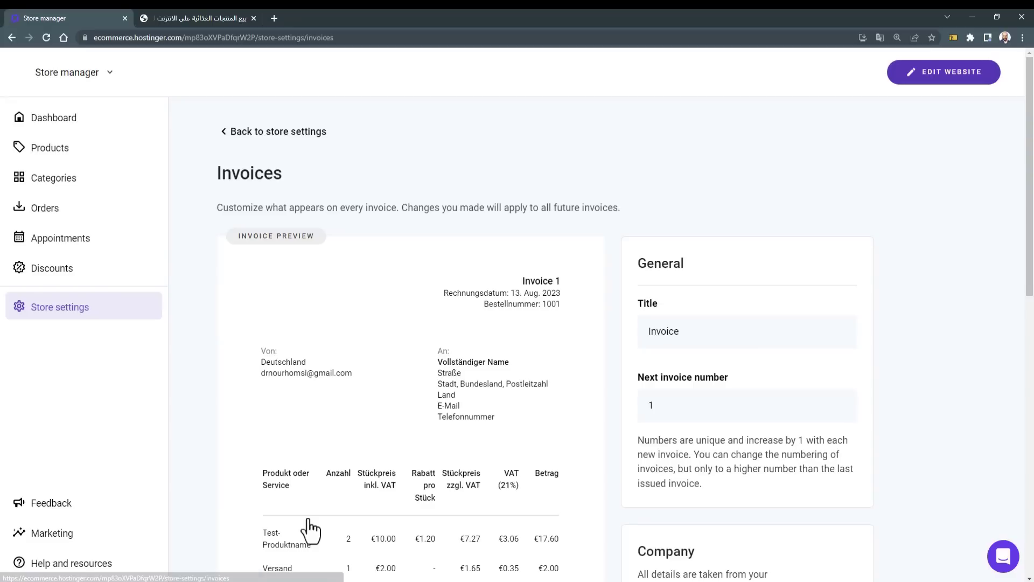
scroll(447, 368, down, 1)
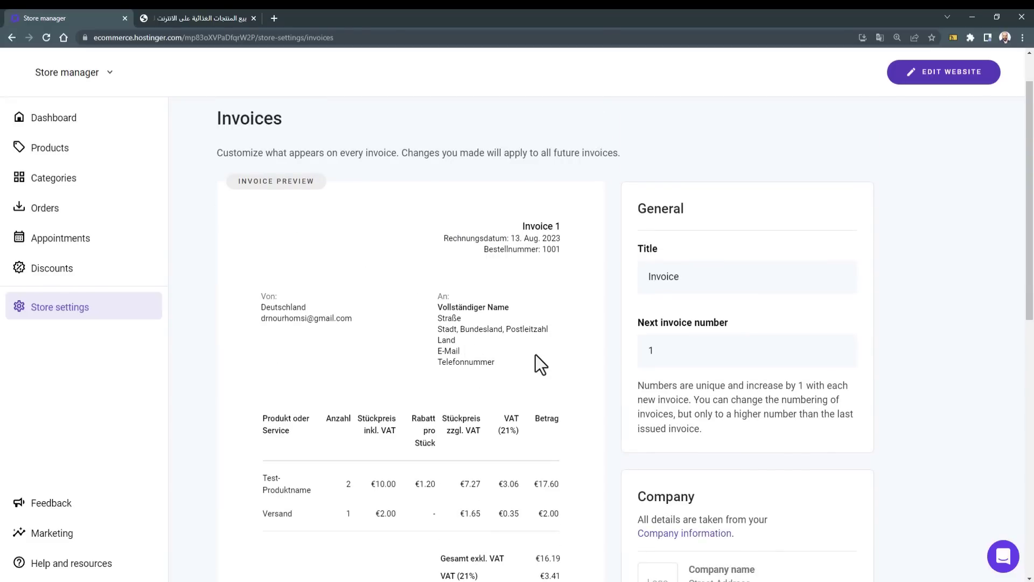
scroll(536, 354, down, 2)
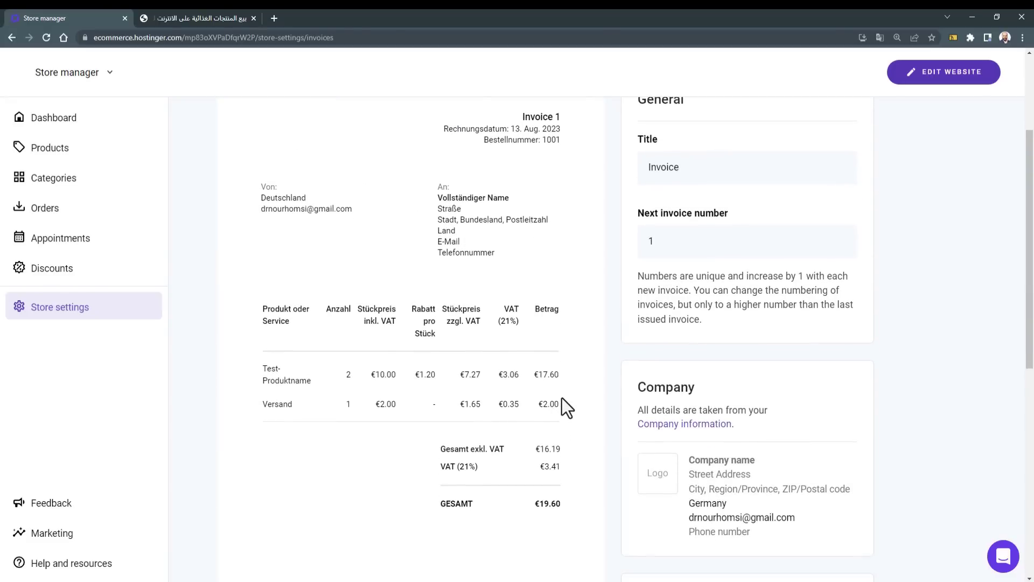
key(alt+Left)
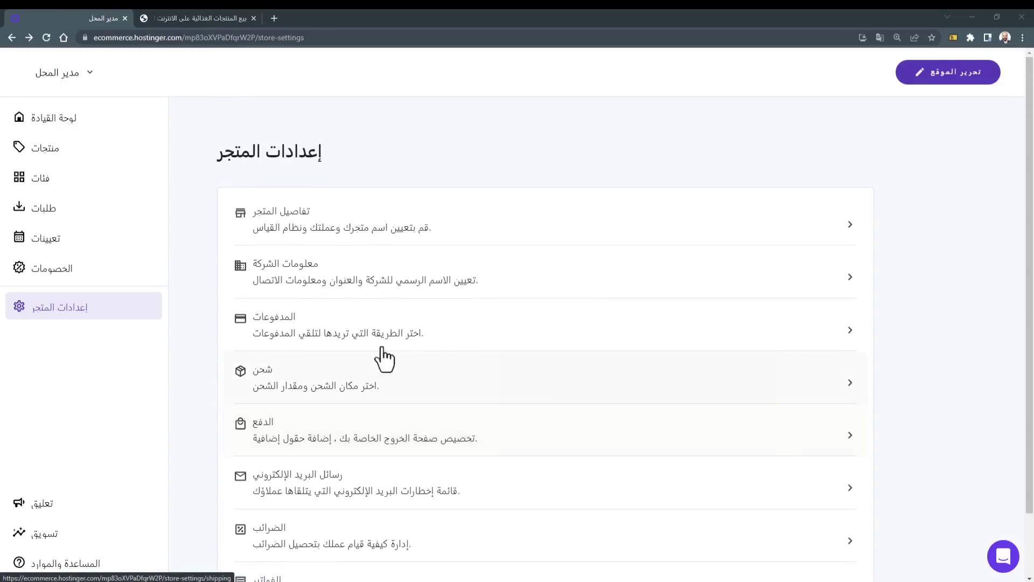
scroll(385, 360, down, 2)
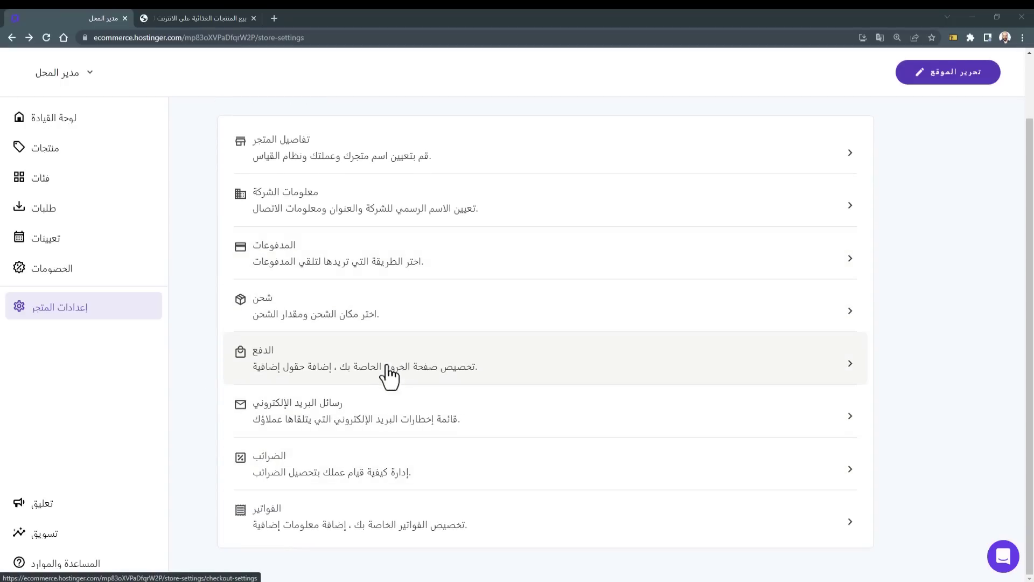
key(ctrl+Tab)
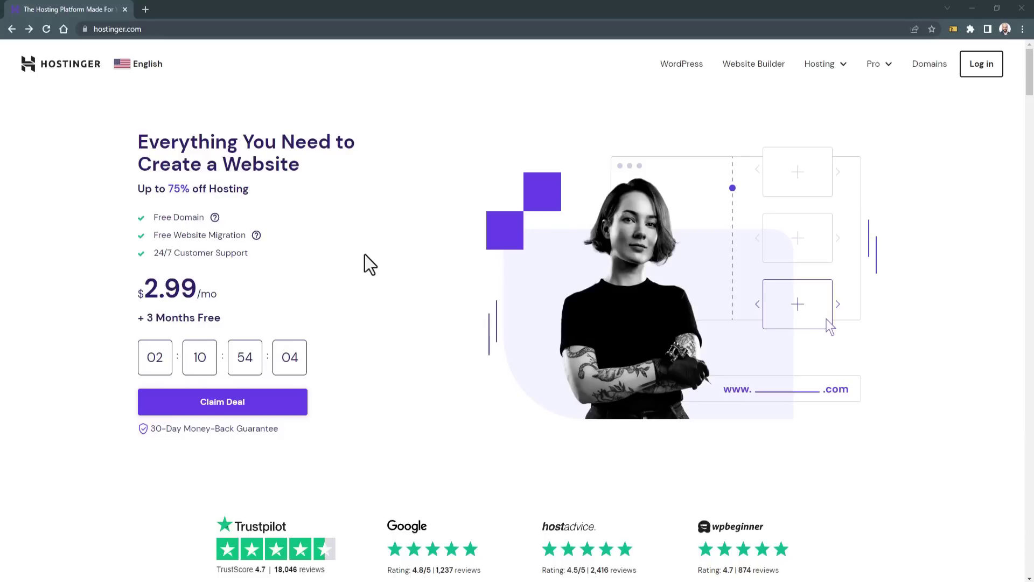
Step: Scroll through the hosting plan cards and switch the site to the Arabic (UAE) version
scroll(101, 380, down, 10)
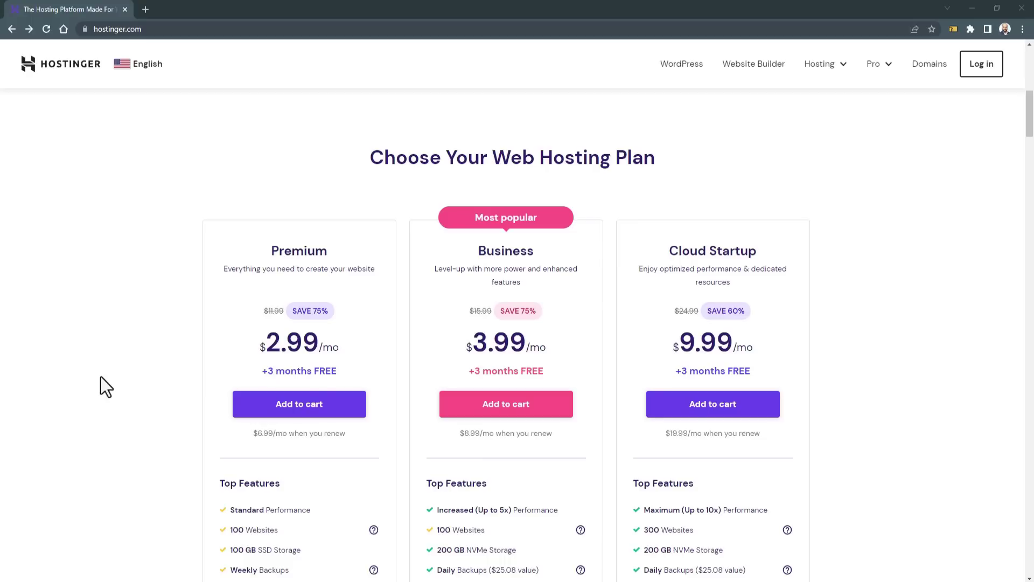
scroll(102, 377, down, 1)
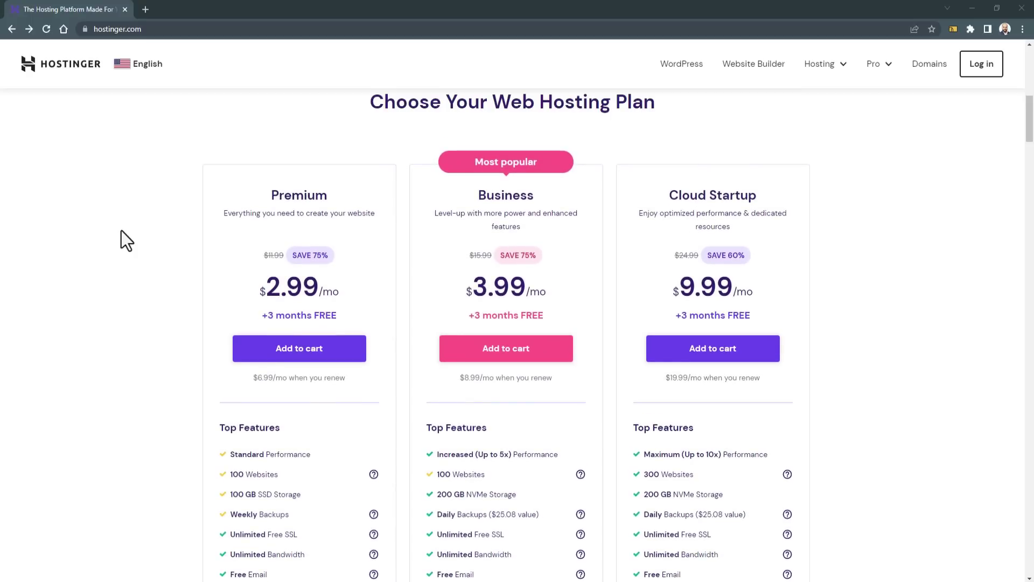
click(157, 72)
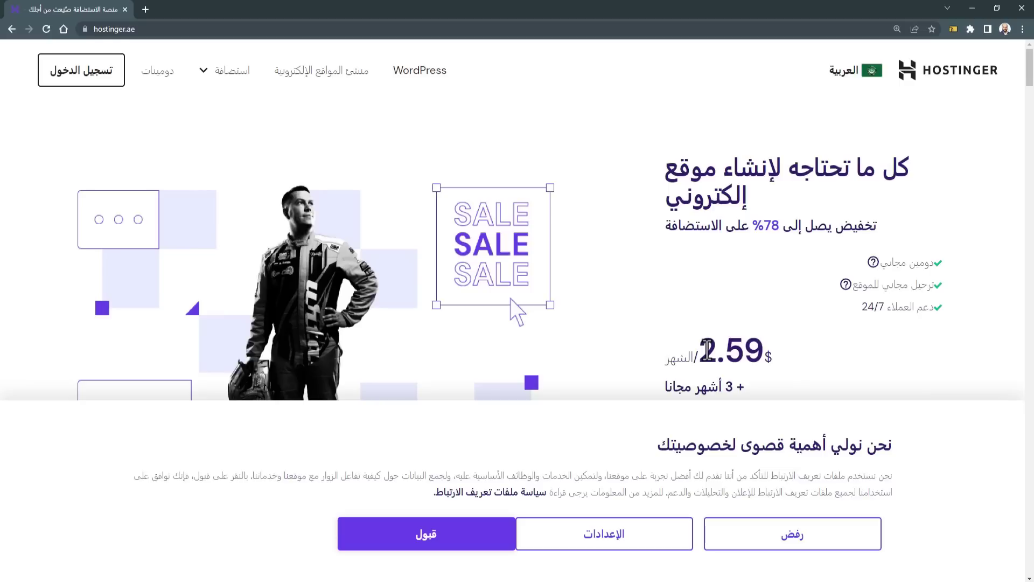
Step: Highlight the homepage's monthly hosting price
drag(707, 349, 751, 348)
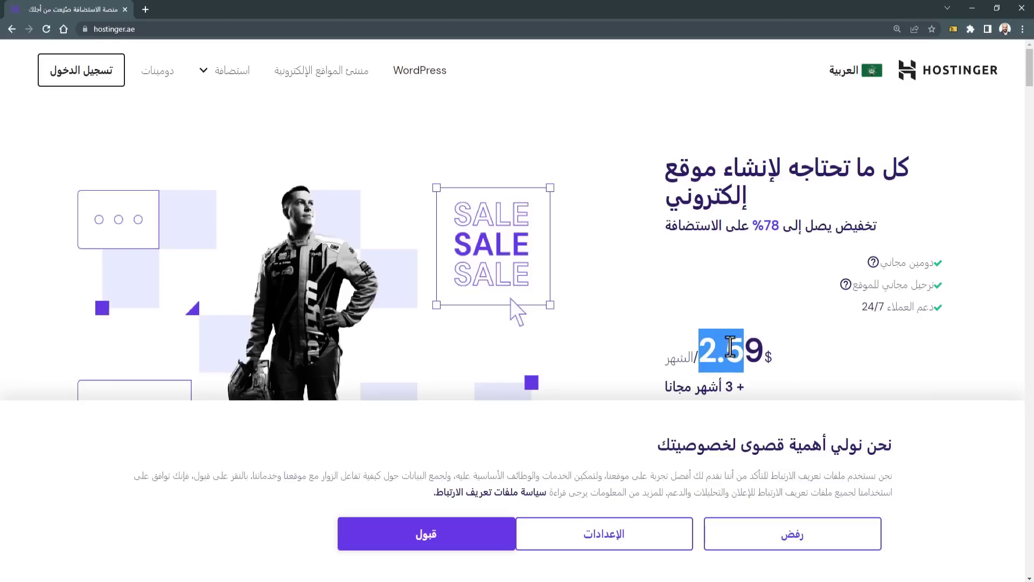
click(721, 345)
scroll(592, 269, down, 8)
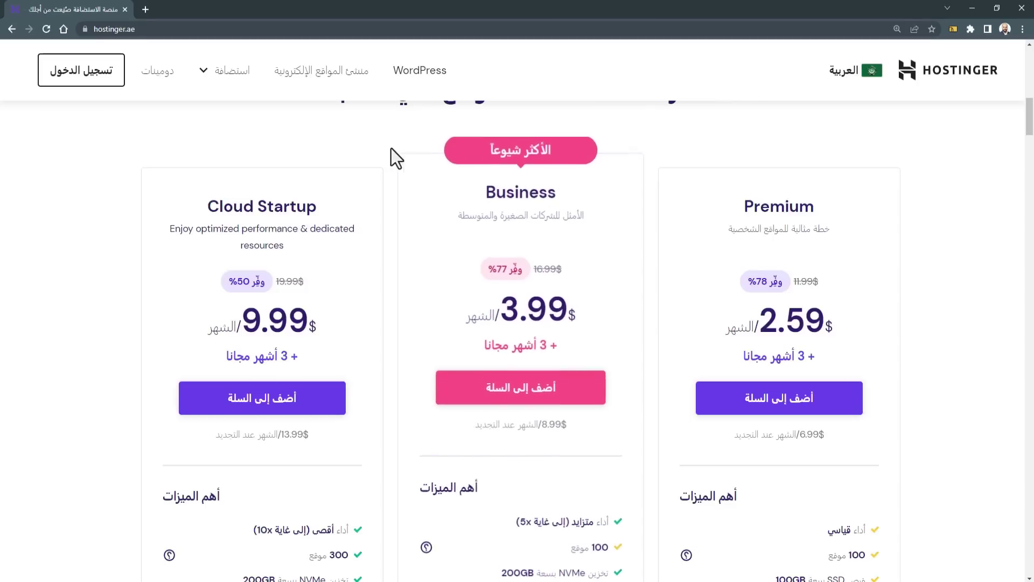
Step: Open the shared web hosting page and highlight the أحادي plan's $1.49 monthly price
mouse_move(221, 78)
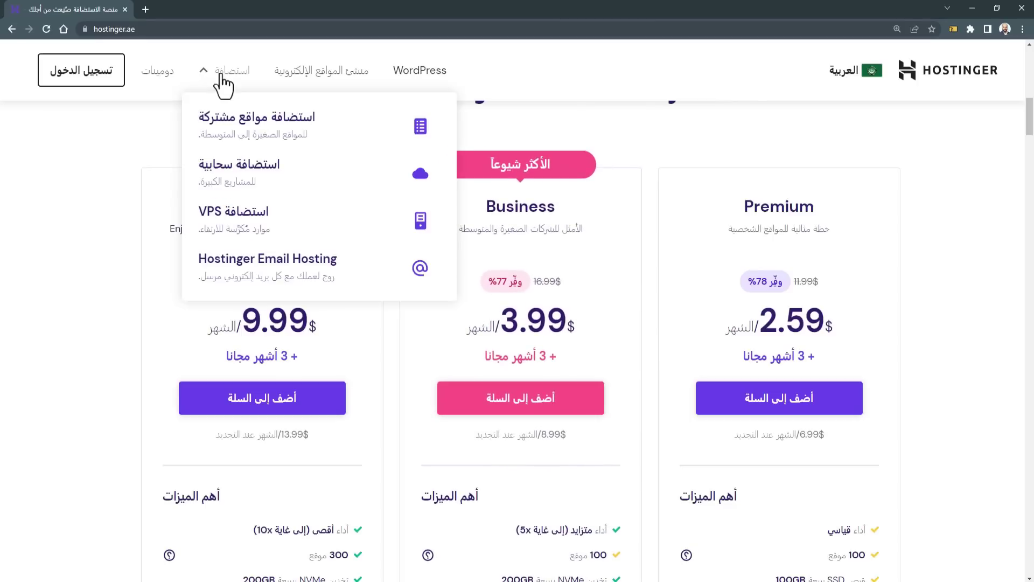
click(331, 138)
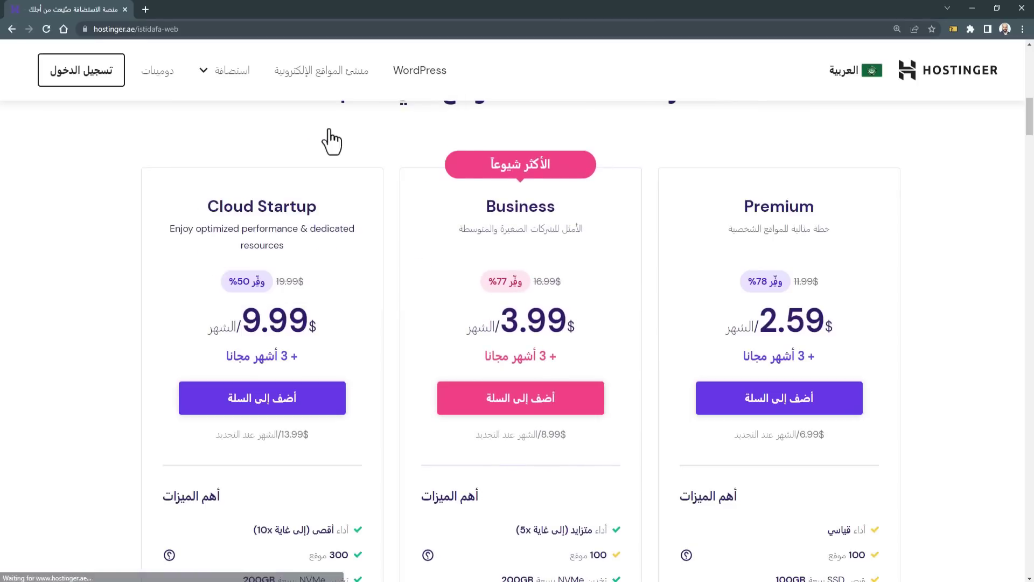
scroll(646, 323, down, 5)
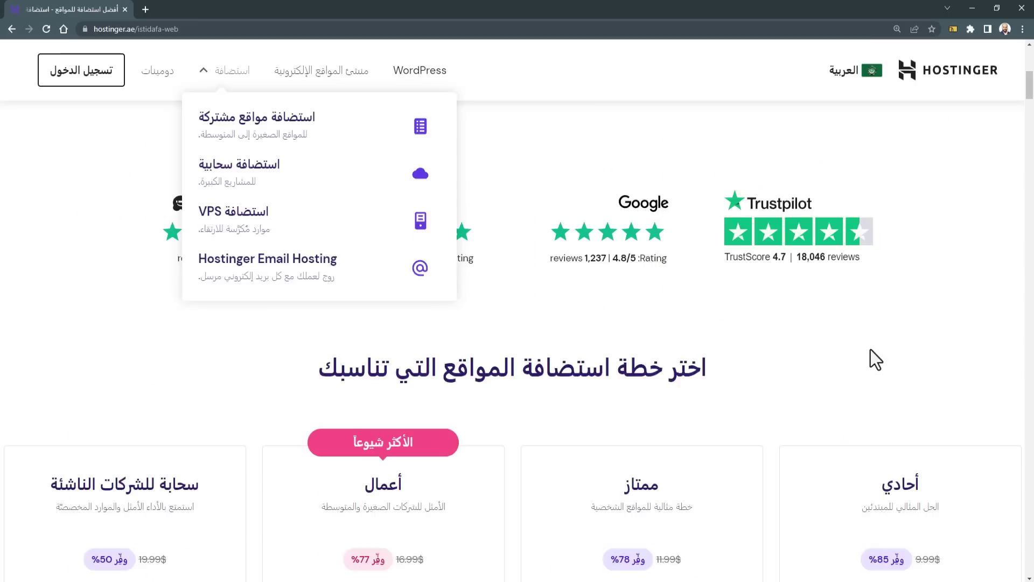
scroll(870, 350, down, 5)
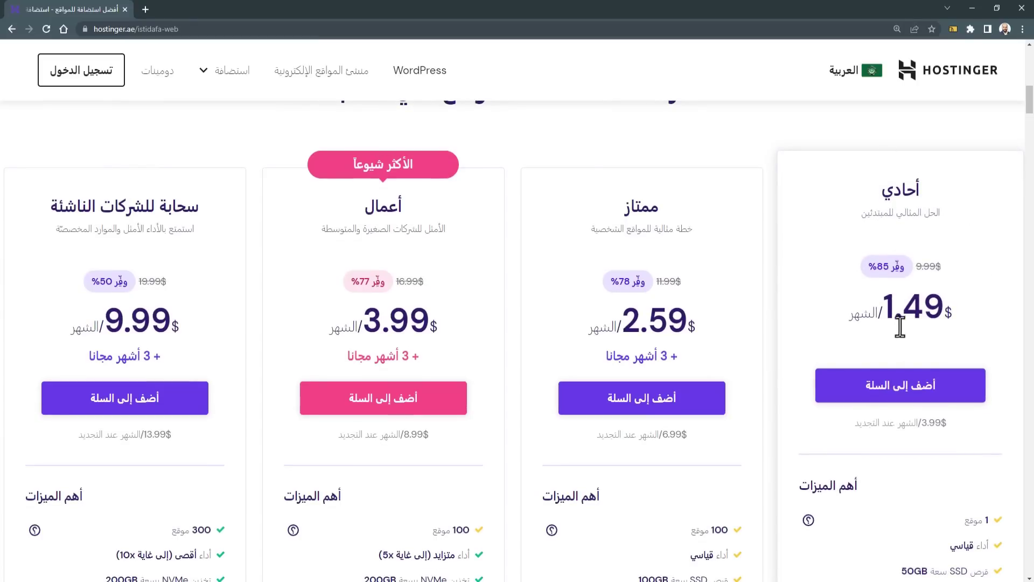
drag(888, 307, 940, 302)
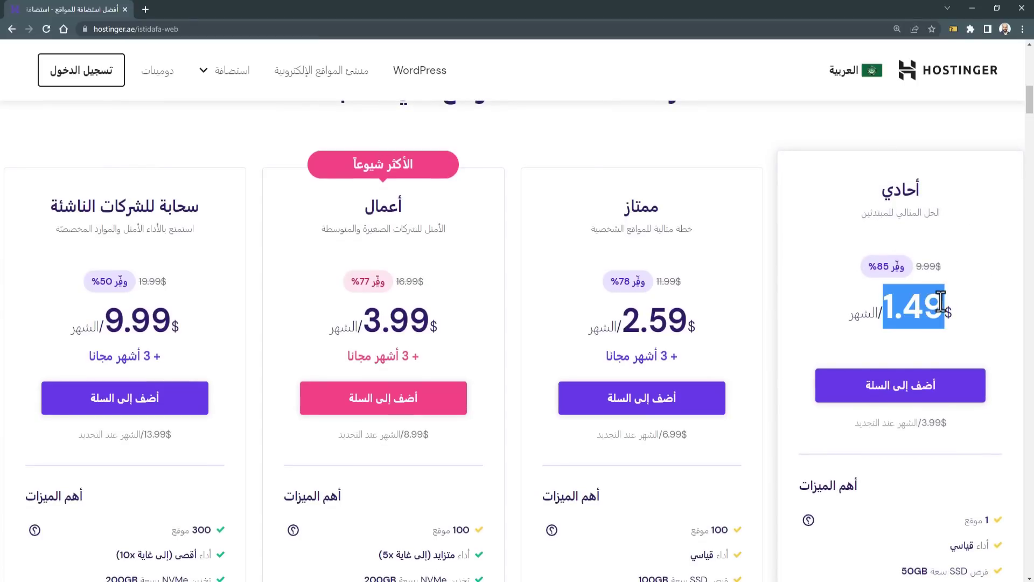
click(962, 309)
scroll(588, 227, up, 3)
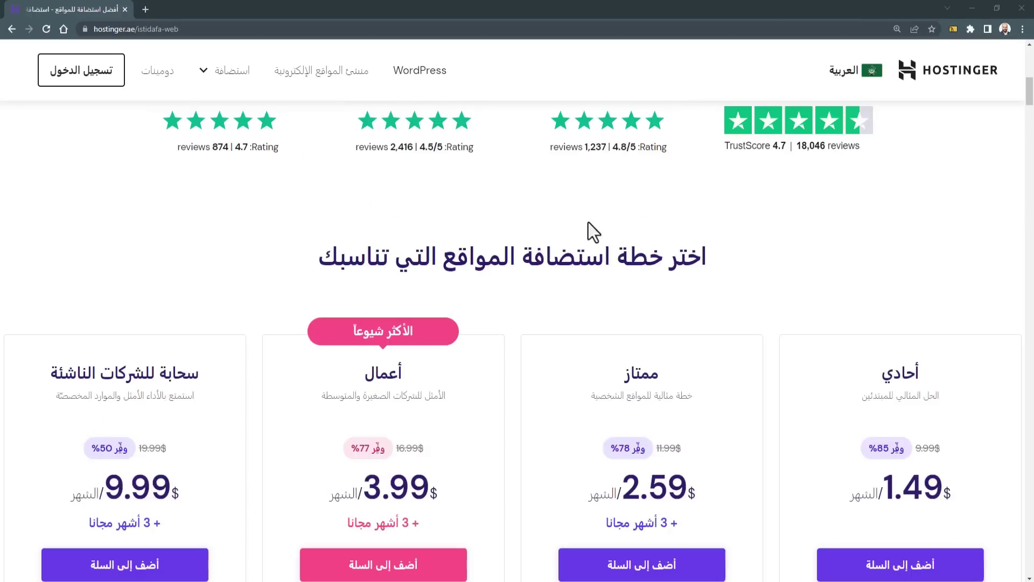
scroll(609, 350, down, 5)
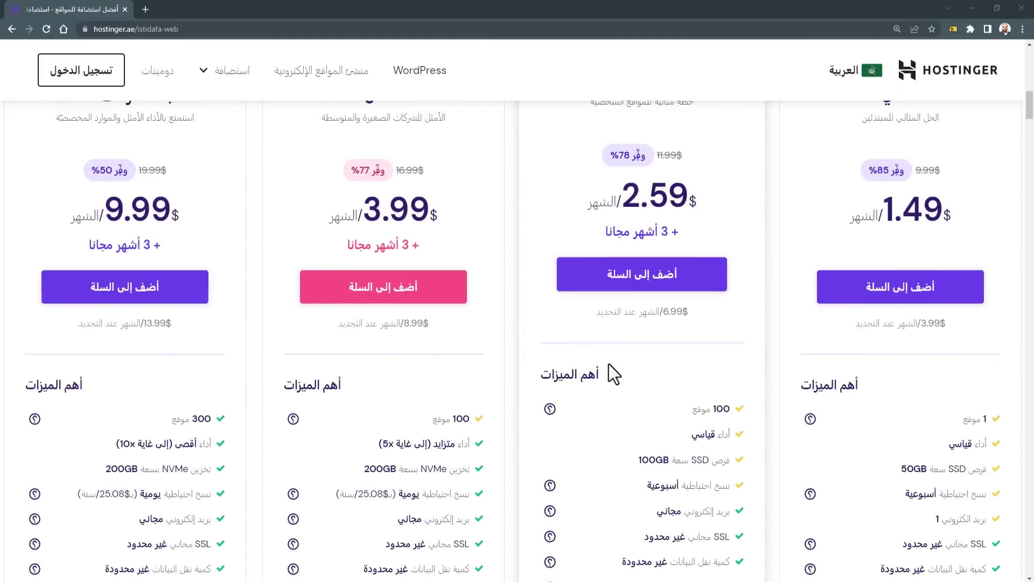
scroll(624, 366, up, 2)
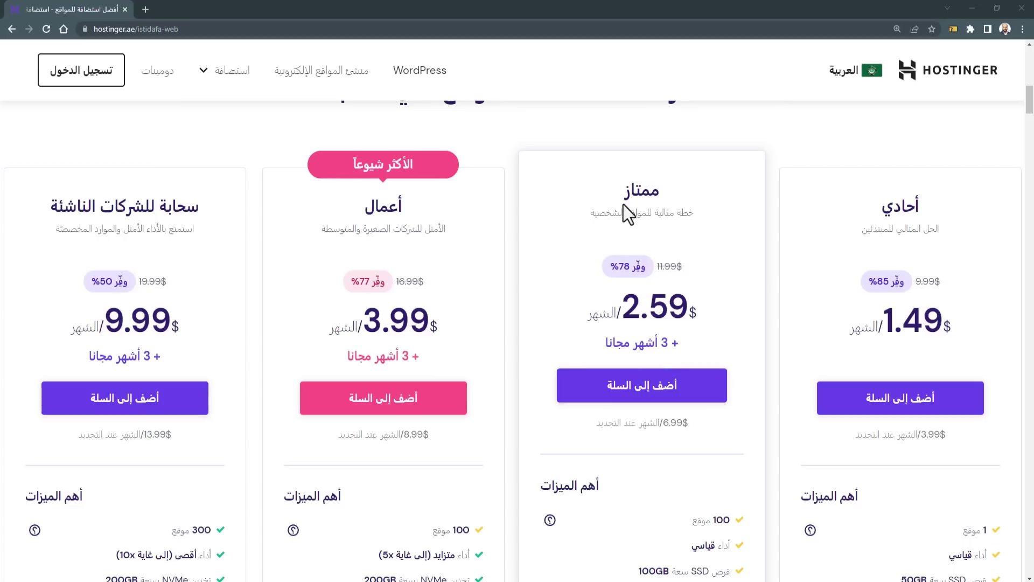
Step: Compare the four plans' feature lists, highlighting the free CDN line
drag(622, 205, 672, 245)
scroll(655, 334, down, 4)
scroll(654, 316, down, 2)
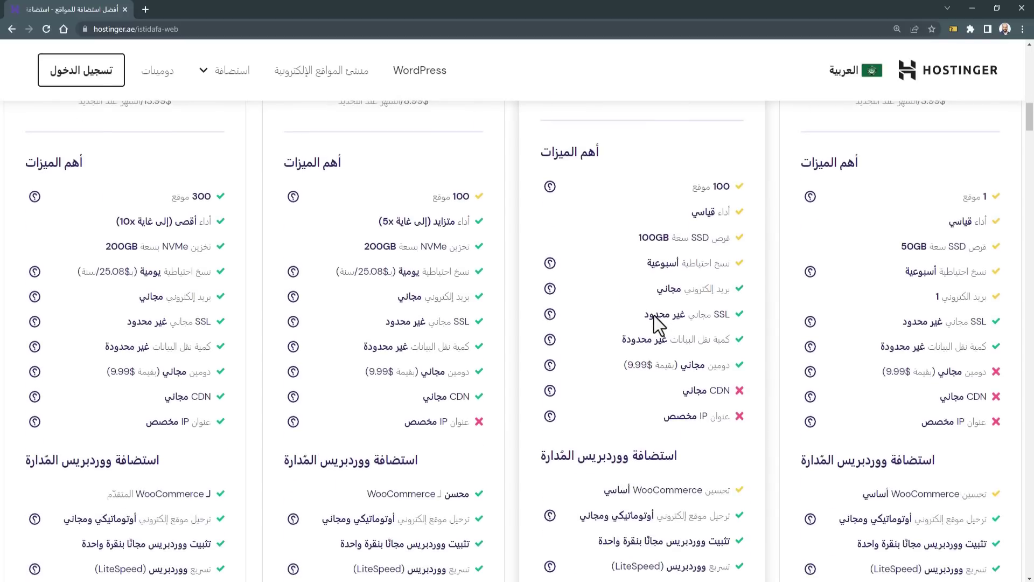
scroll(654, 316, up, 4)
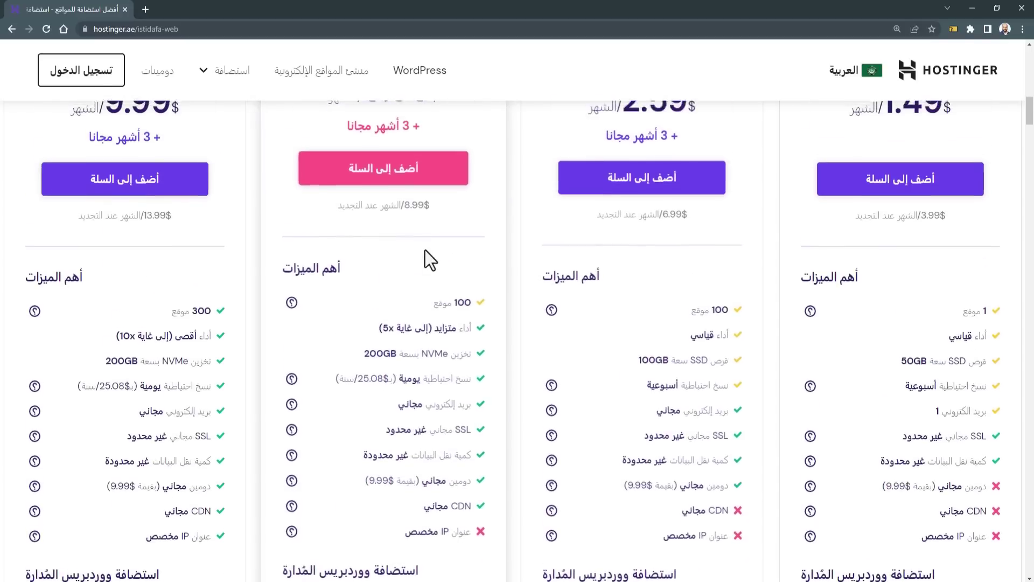
drag(370, 195, 410, 196)
scroll(425, 213, up, 2)
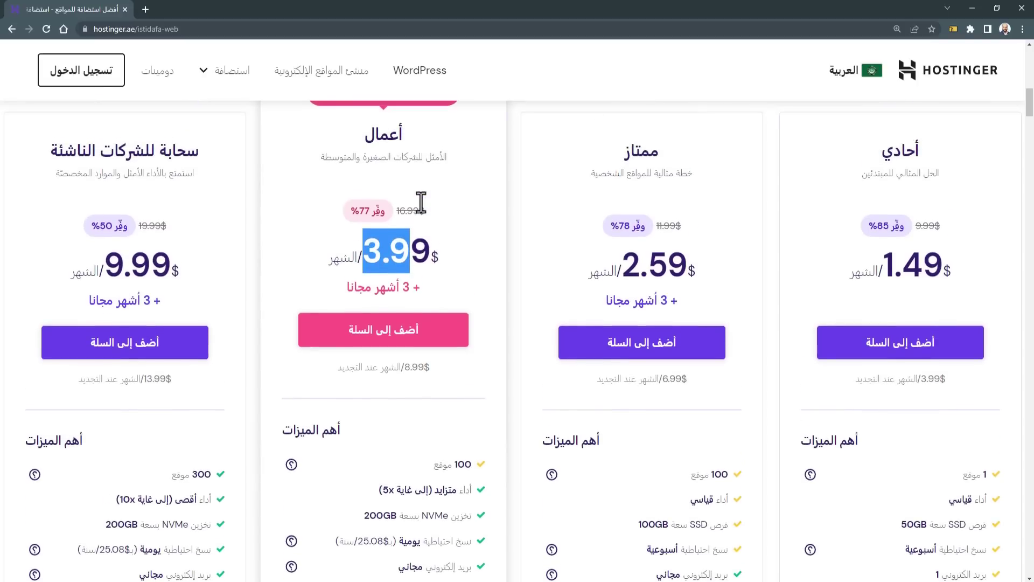
scroll(409, 207, down, 7)
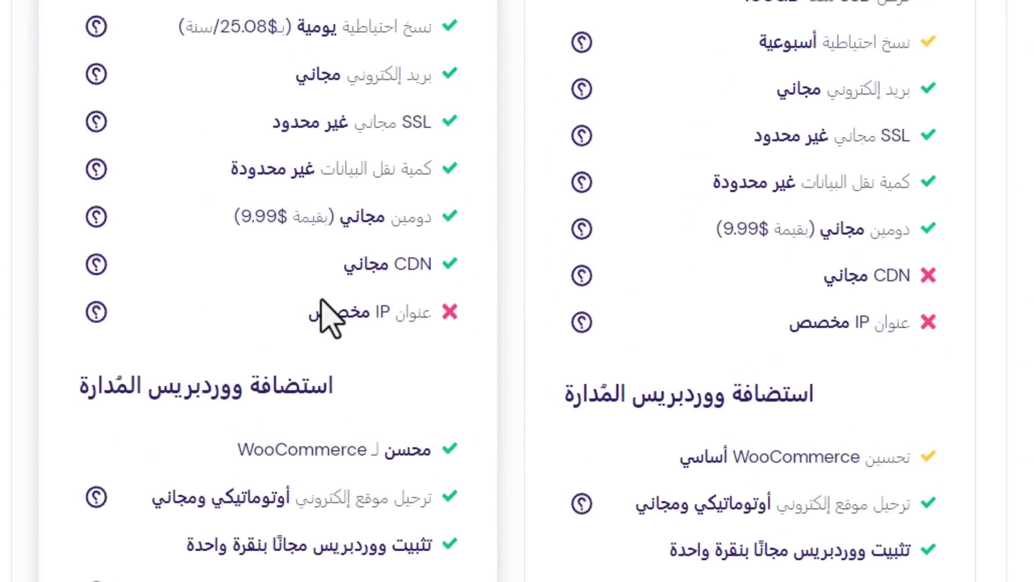
drag(431, 264, 350, 268)
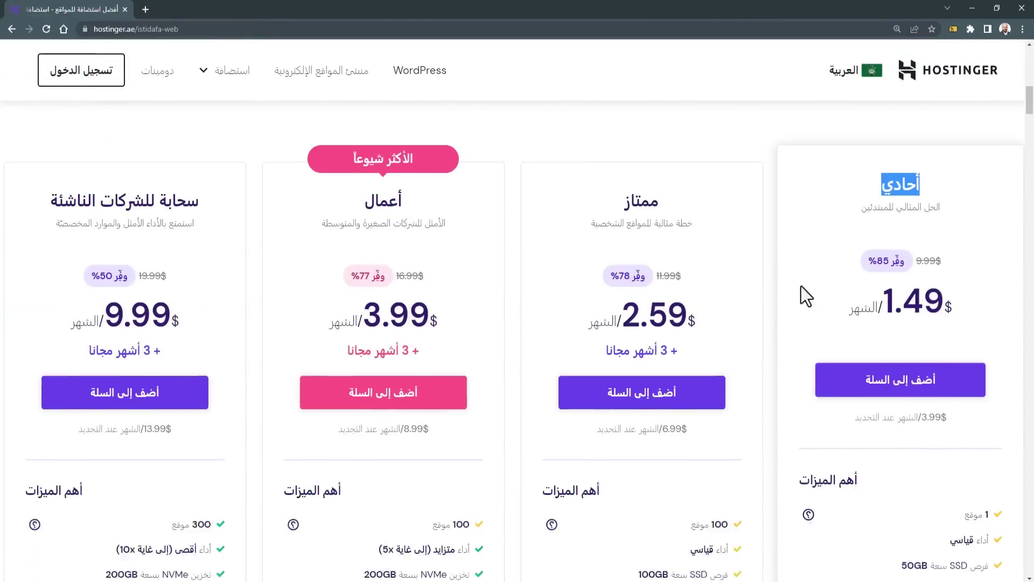
scroll(801, 286, down, 1)
Step: Add the أحادي plan to the cart and note the $85.11 total
click(911, 334)
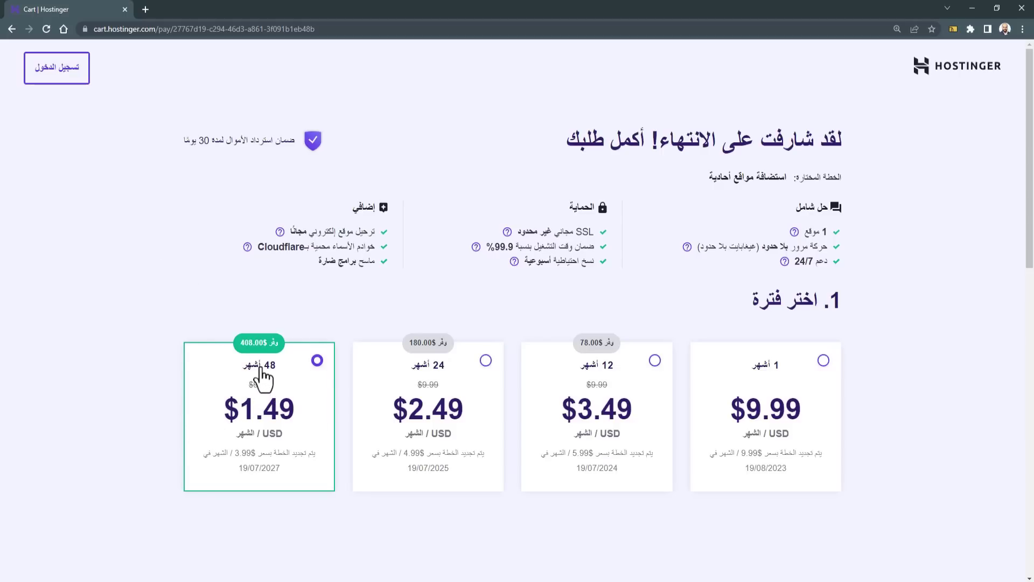
scroll(201, 381, down, 10)
scroll(543, 350, down, 1)
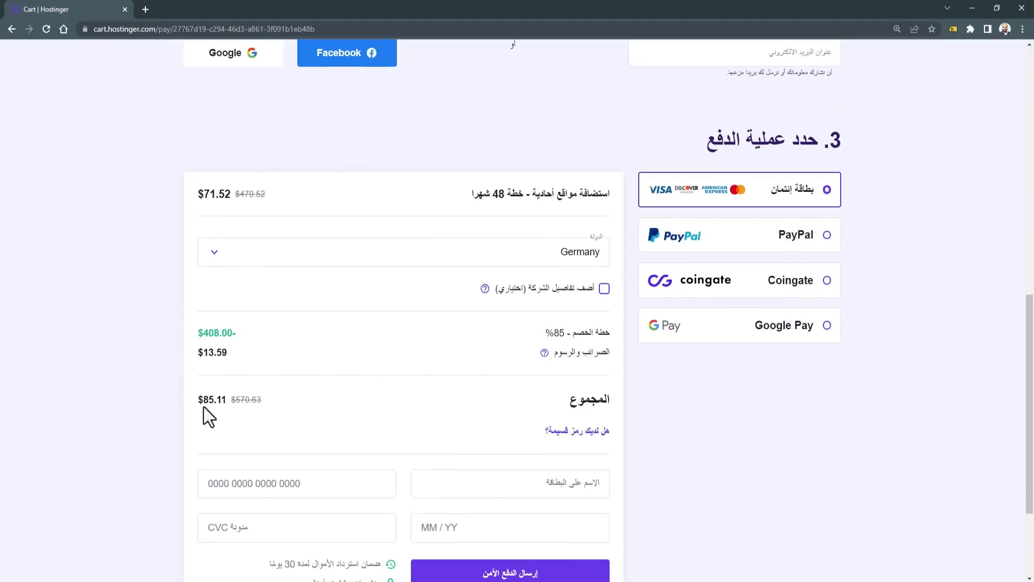
drag(199, 400, 214, 400)
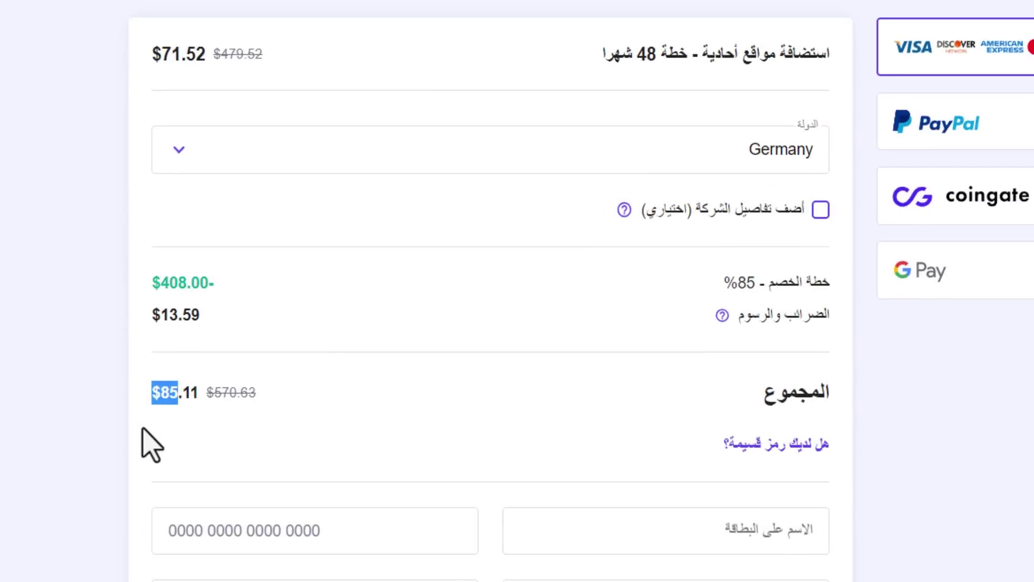
Step: Set Egypt as the billing country, lowering the total to $71.52
click(785, 156)
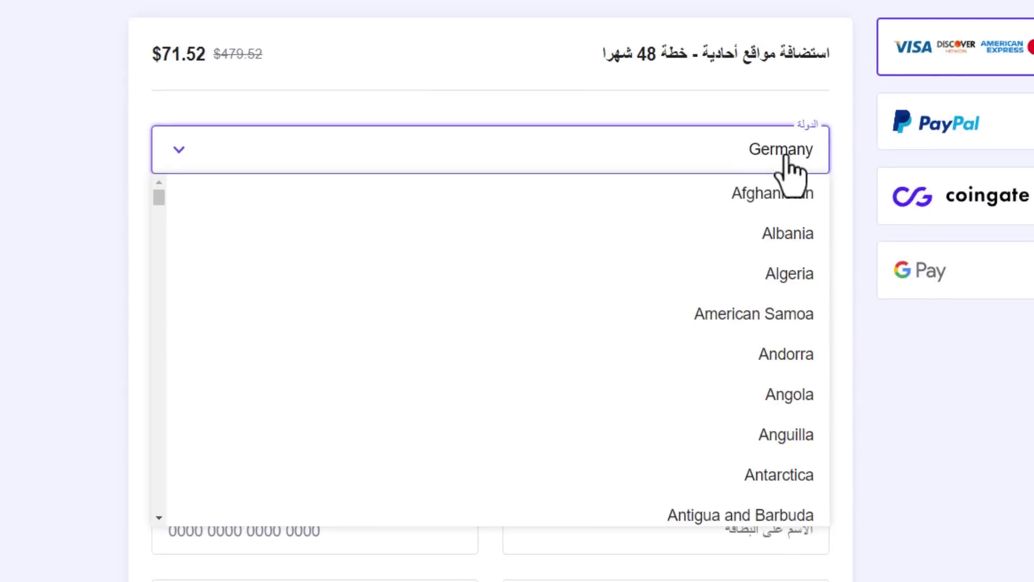
scroll(676, 316, down, 10)
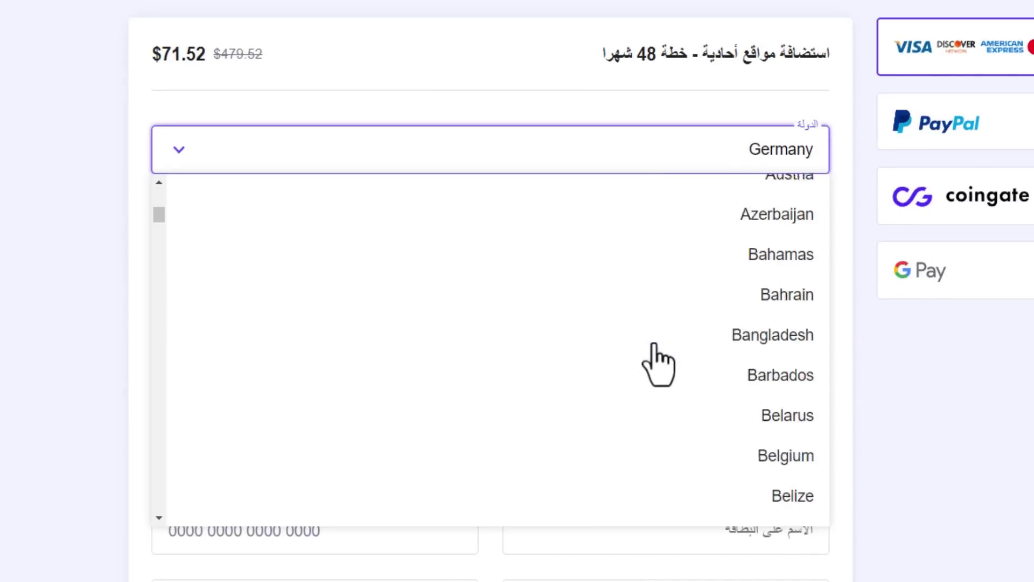
scroll(653, 362, down, 3)
click(238, 335)
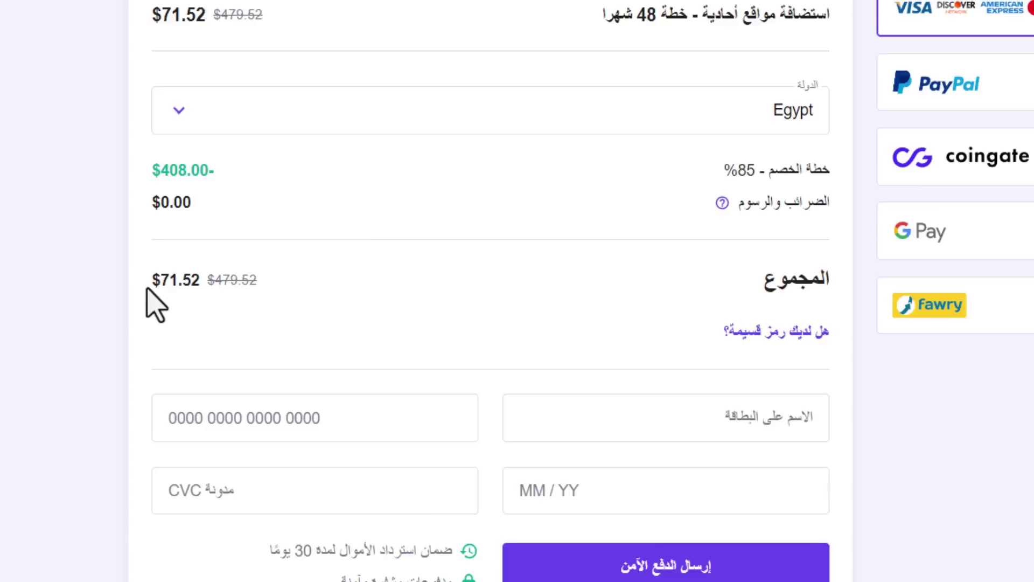
drag(153, 281, 199, 280)
click(248, 286)
Step: Enter and apply the discount coupon code, dropping the total to $64.37
click(733, 332)
click(707, 383)
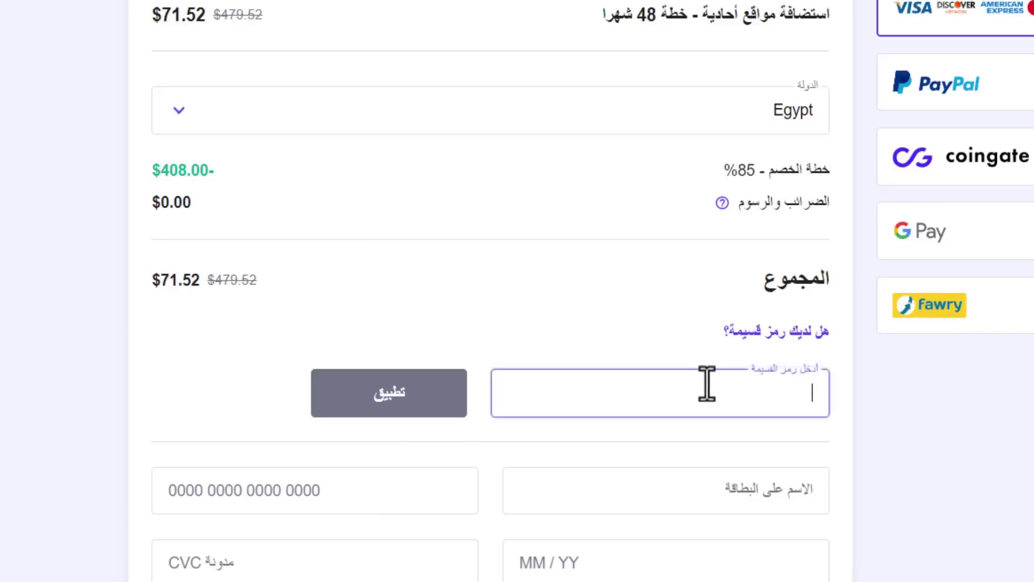
text(N)
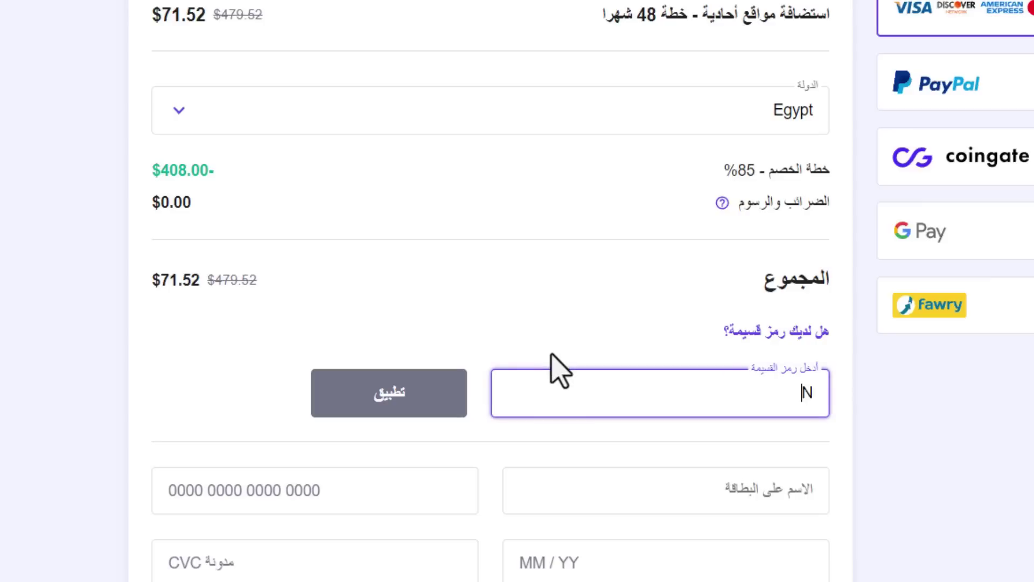
text(OURHOMSI)
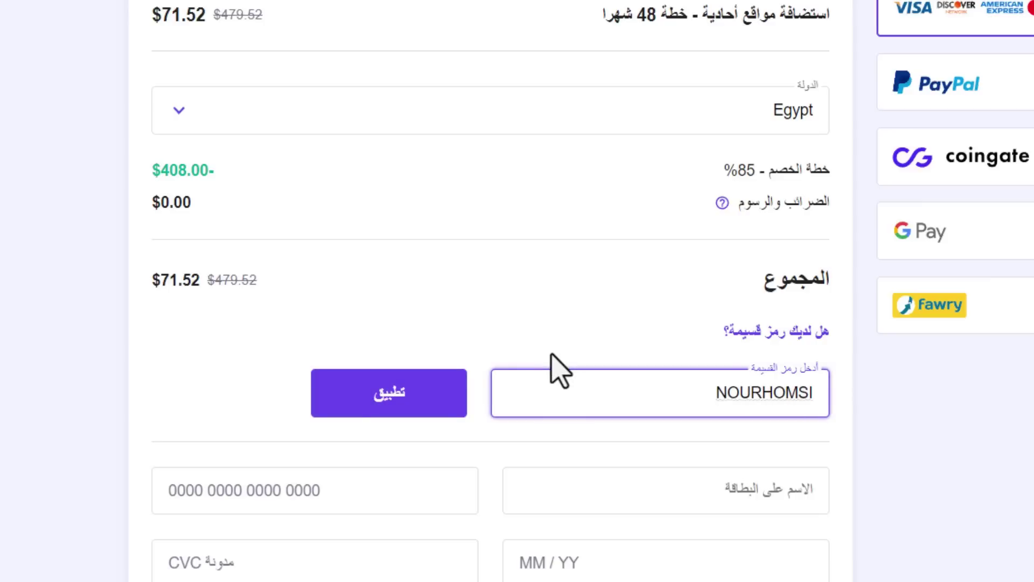
click(405, 412)
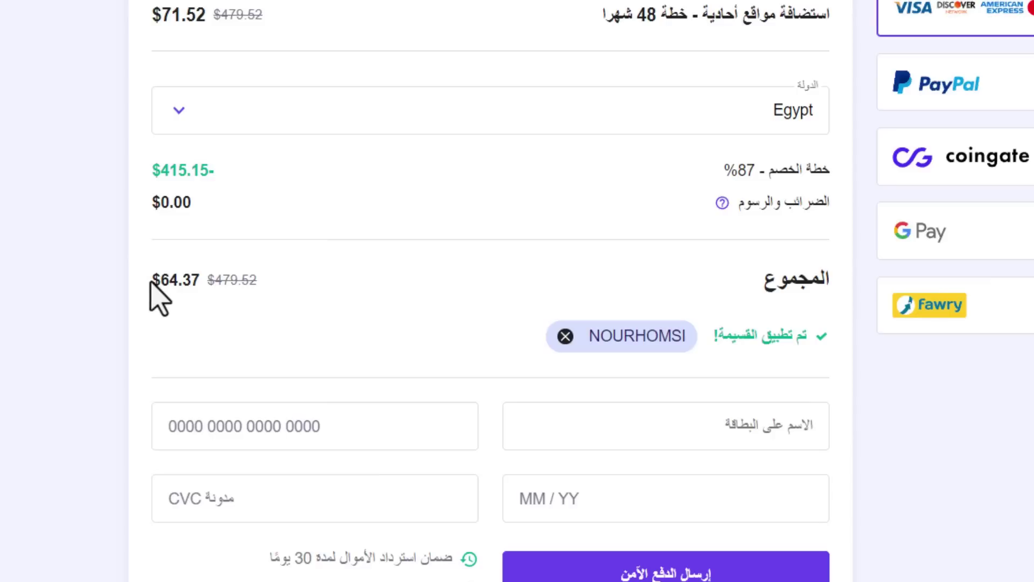
drag(152, 280, 199, 281)
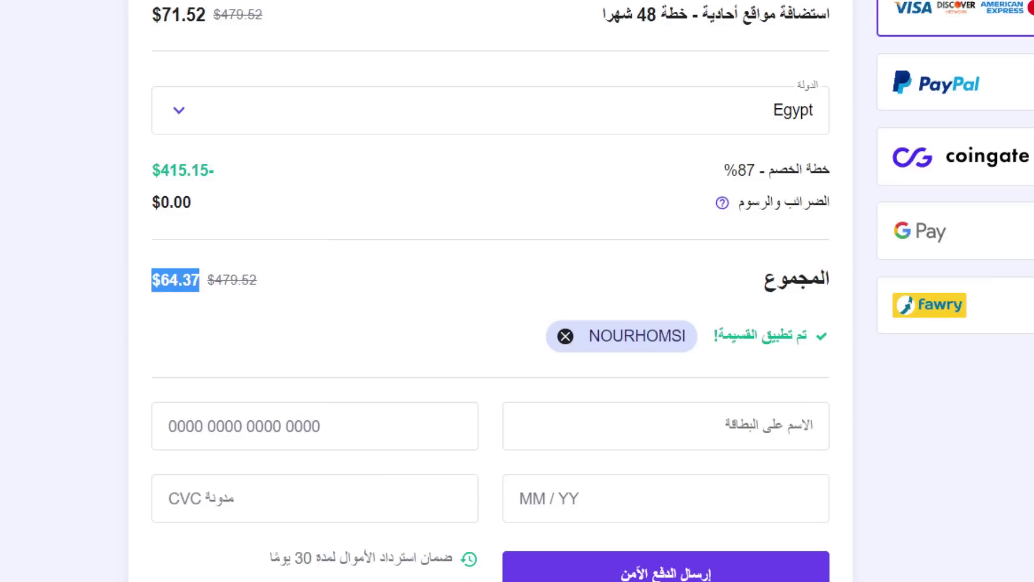
key(alt+Tab)
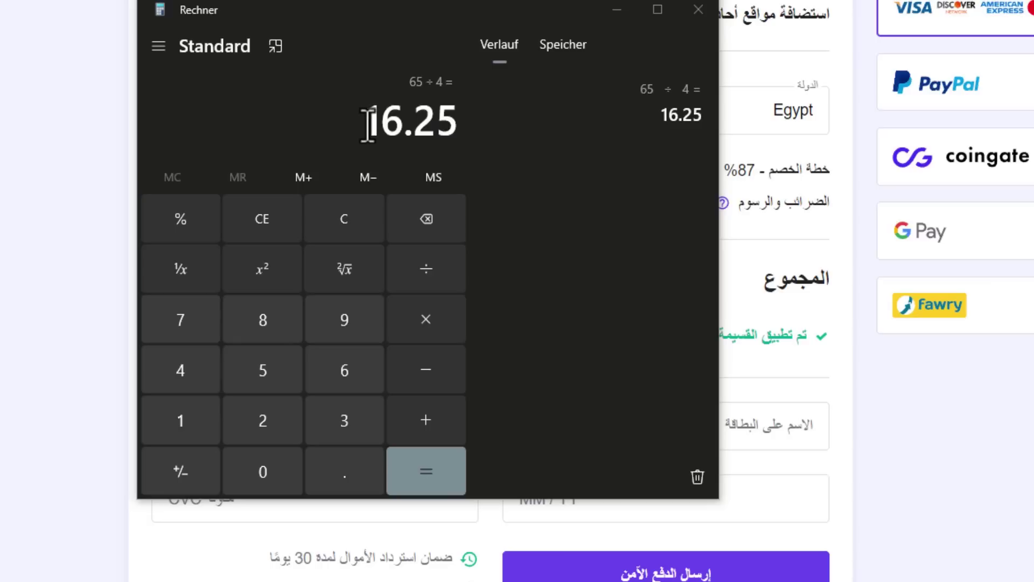
drag(366, 119, 442, 130)
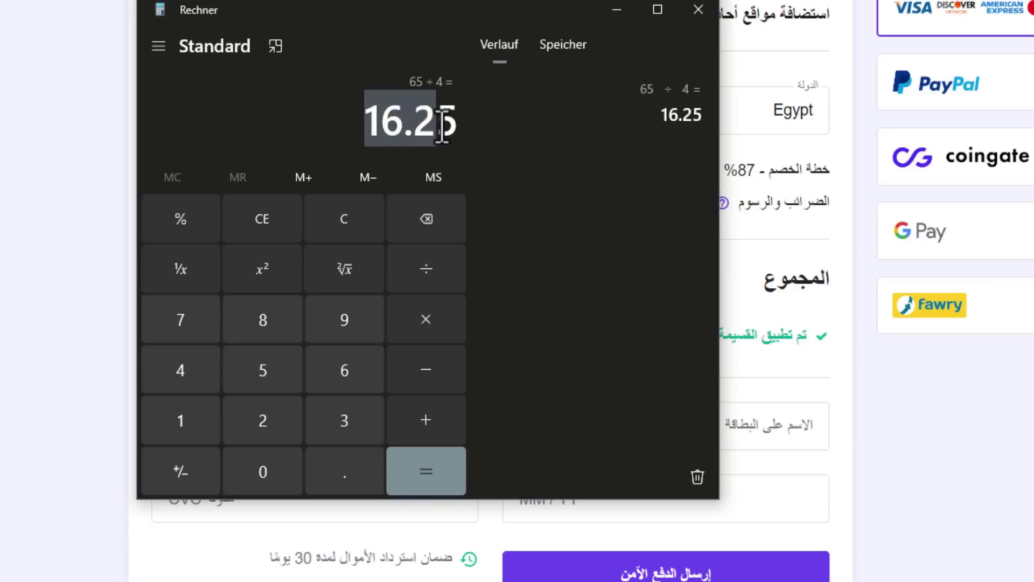
click(407, 128)
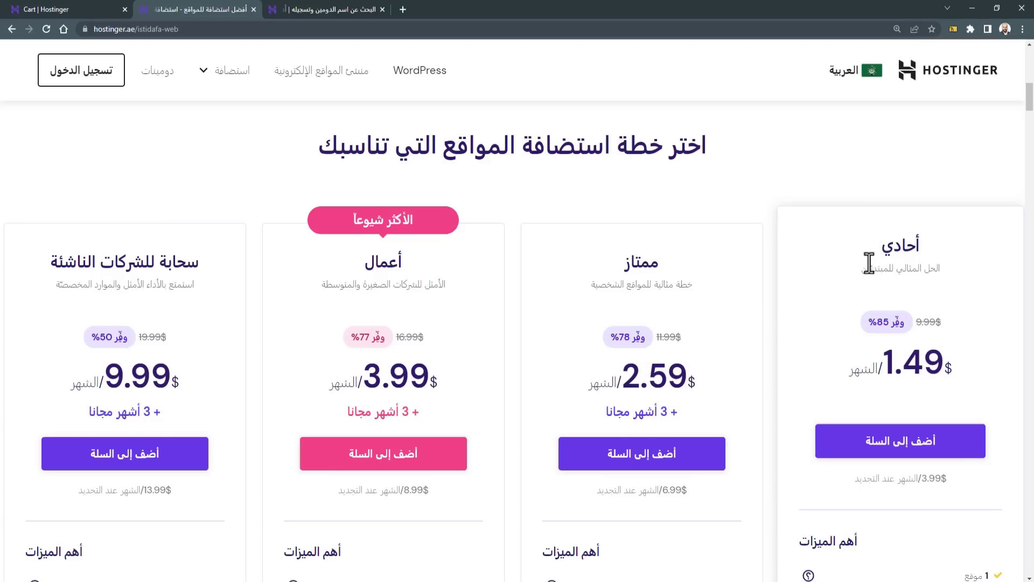
double_click(879, 247)
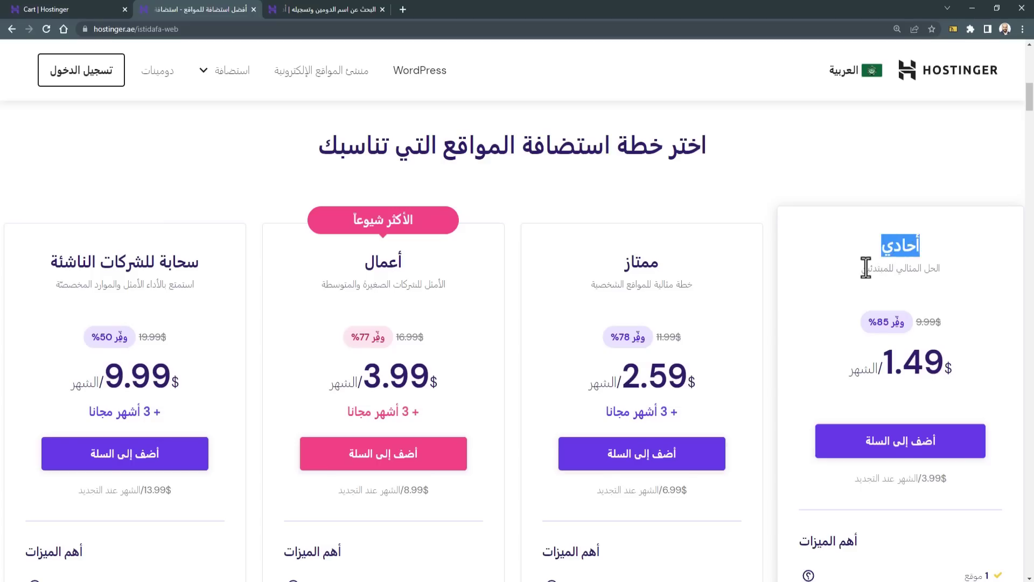
scroll(852, 314, down, 6)
drag(912, 259, 787, 259)
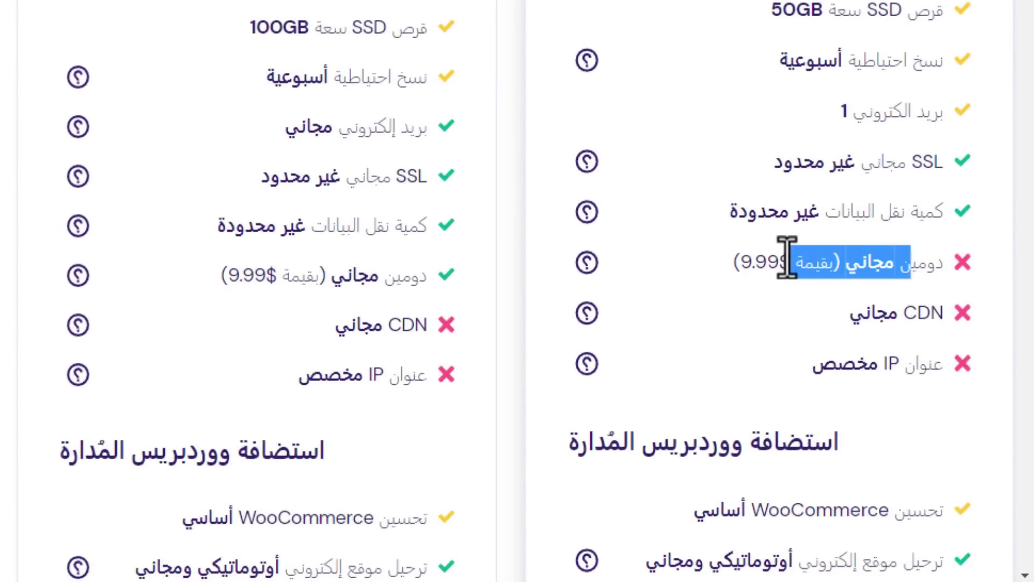
scroll(58, 74, up, 6)
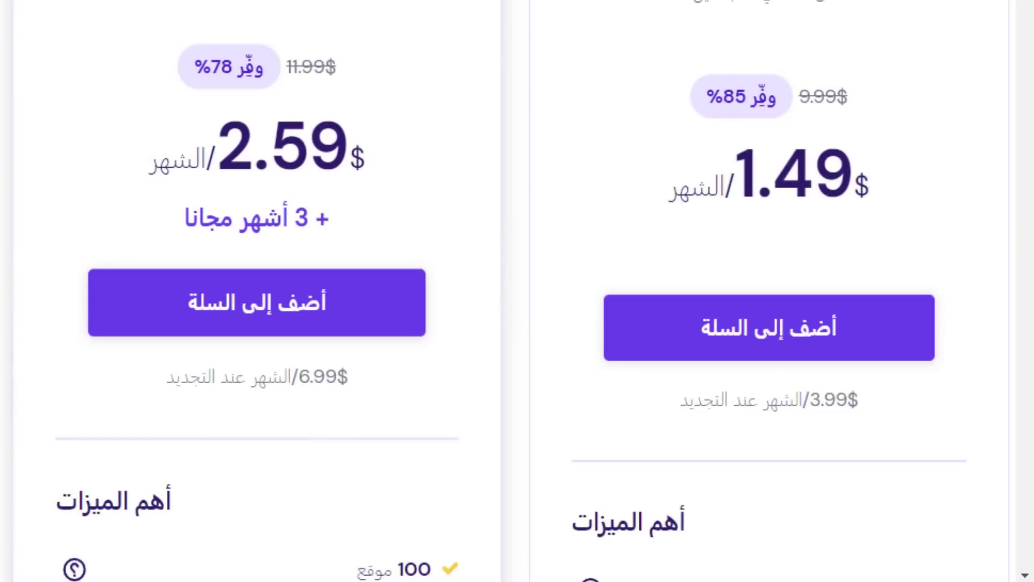
scroll(215, 7, down, 8)
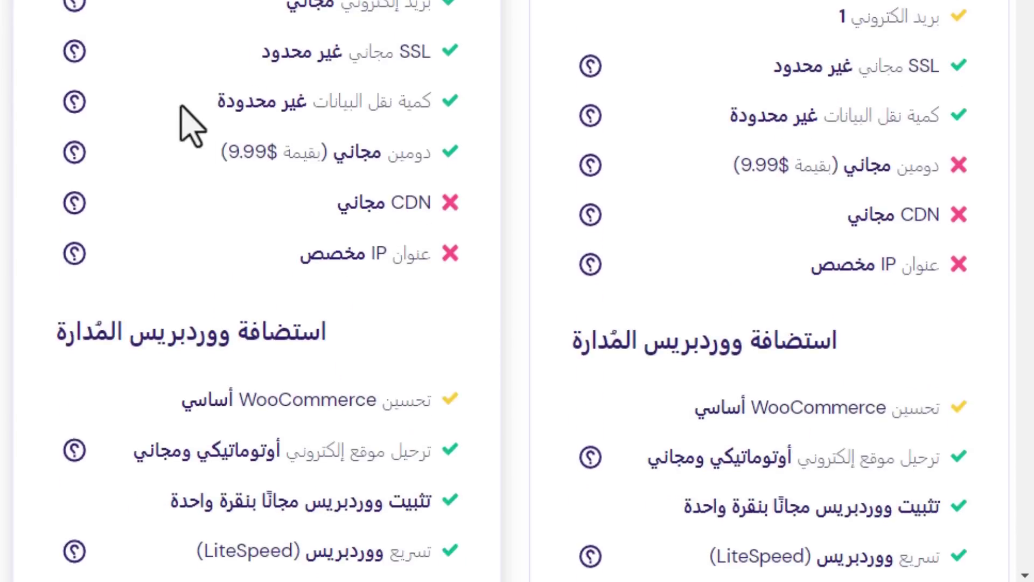
drag(400, 148, 245, 152)
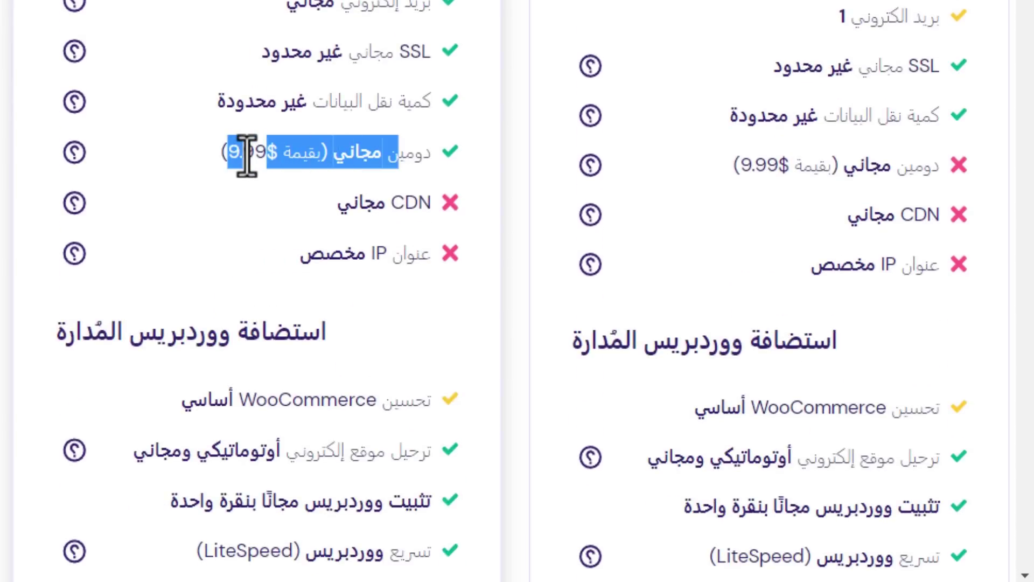
scroll(485, 346, up, 6)
drag(609, 287, 685, 284)
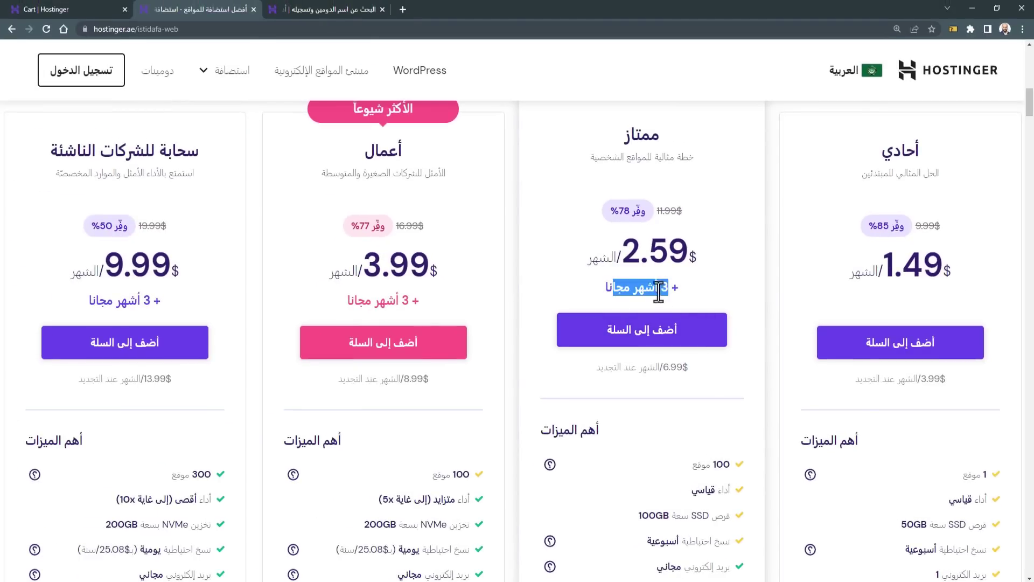
click(663, 287)
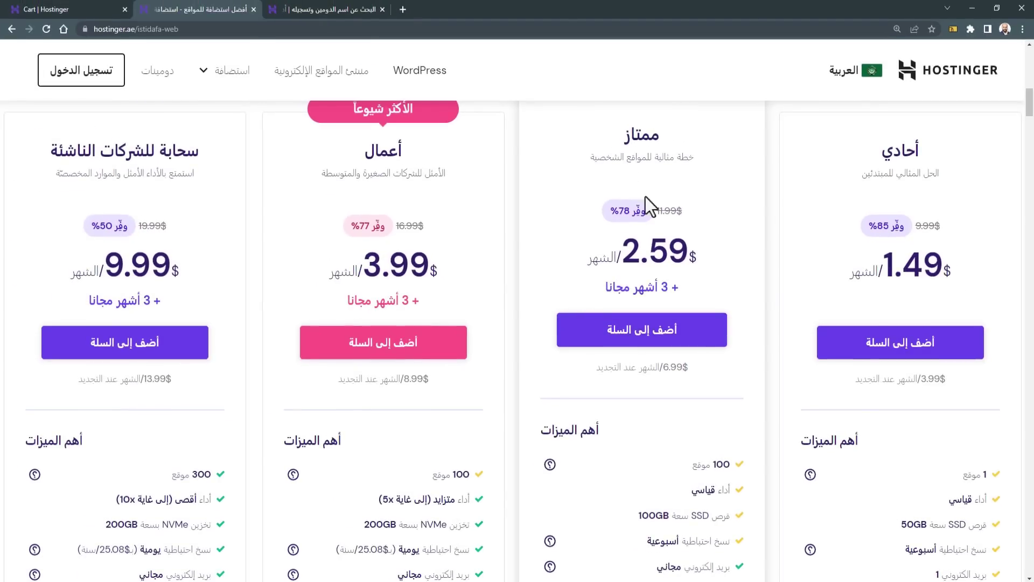
scroll(574, 254, up, 3)
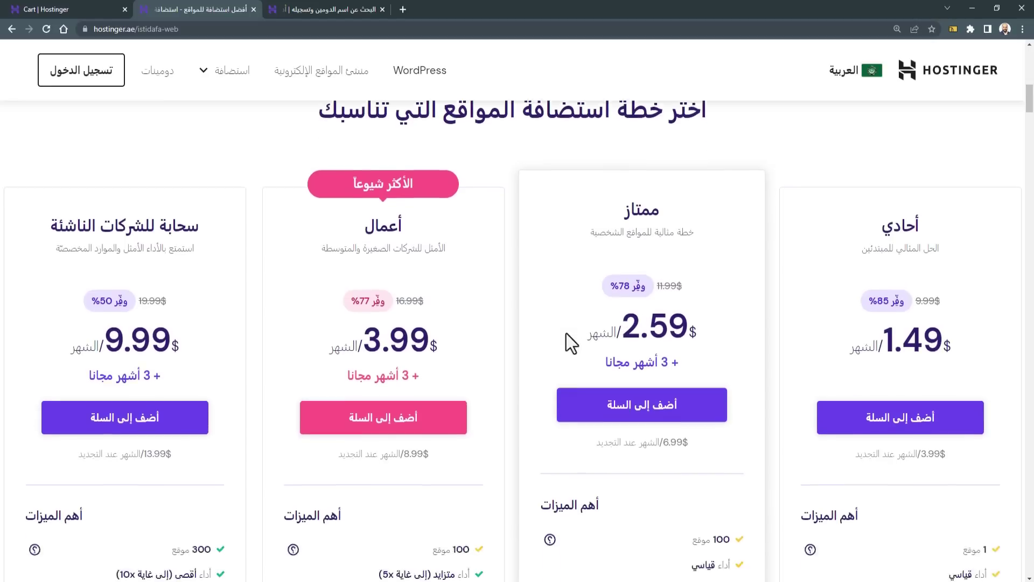
scroll(593, 318, down, 4)
Step: Add the Premium 48-month plan to the cart and choose Egypt as billing country
click(613, 295)
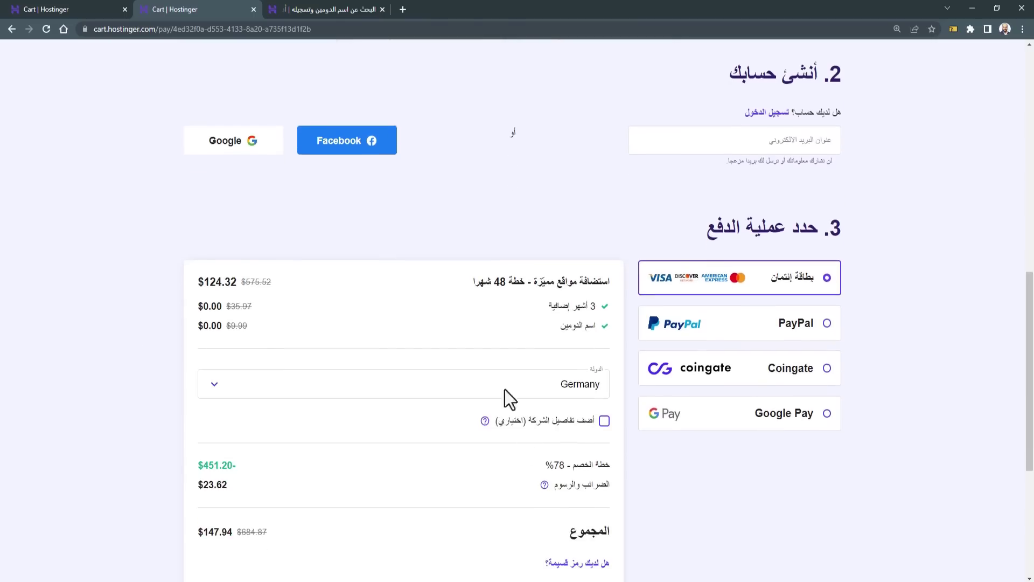
click(492, 388)
scroll(461, 396, down, 4)
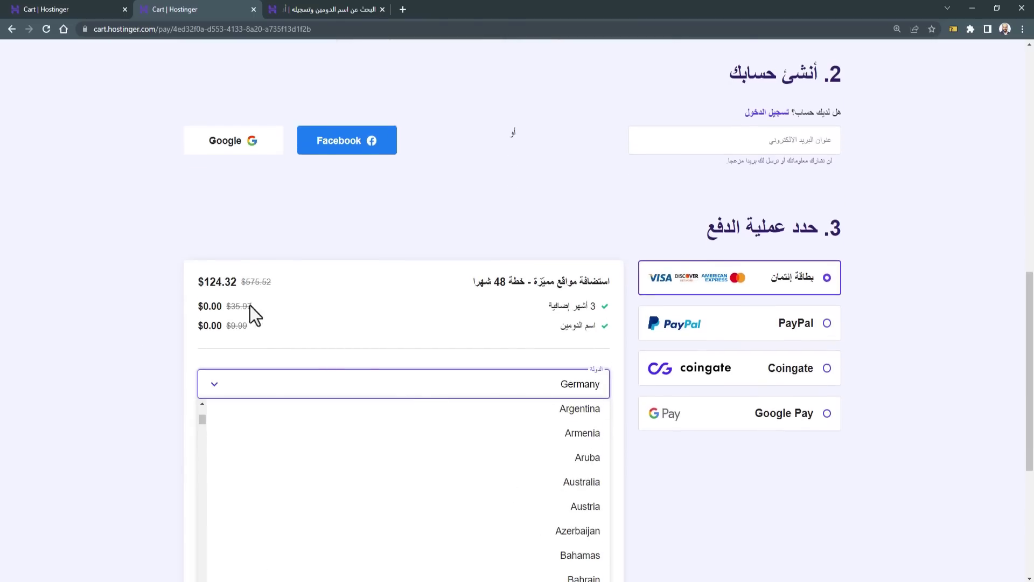
scroll(254, 312, down, 4)
scroll(509, 342, down, 2)
scroll(503, 329, down, 6)
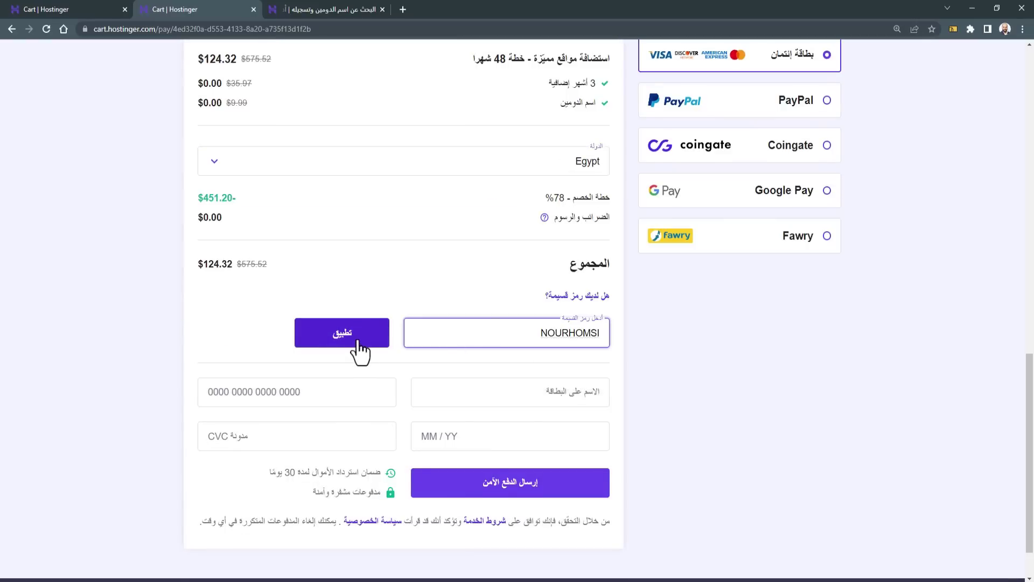
Step: Apply the discount coupon and highlight the resulting $111.89 total
click(359, 350)
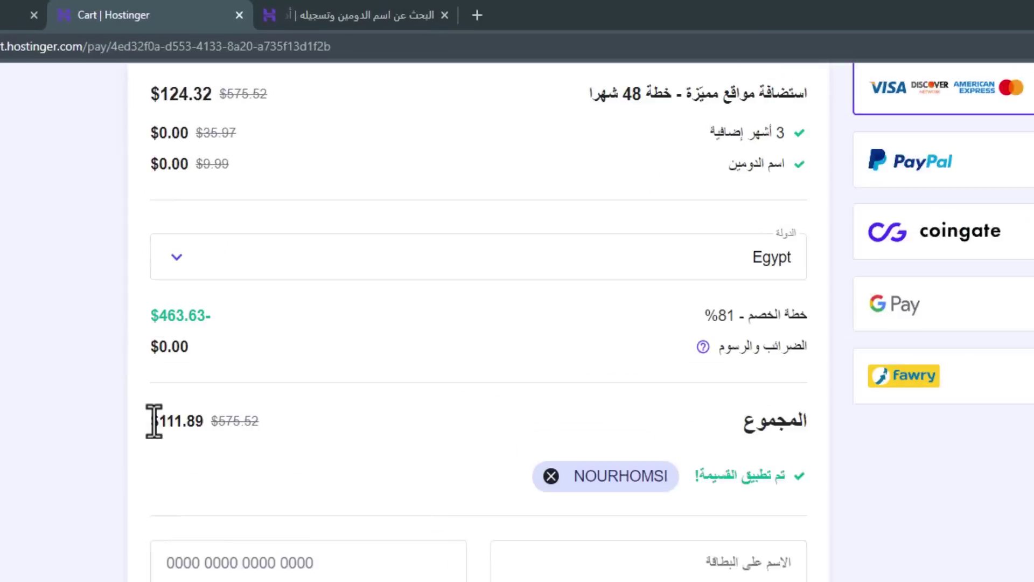
drag(196, 264, 203, 265)
drag(154, 436, 203, 443)
click(183, 466)
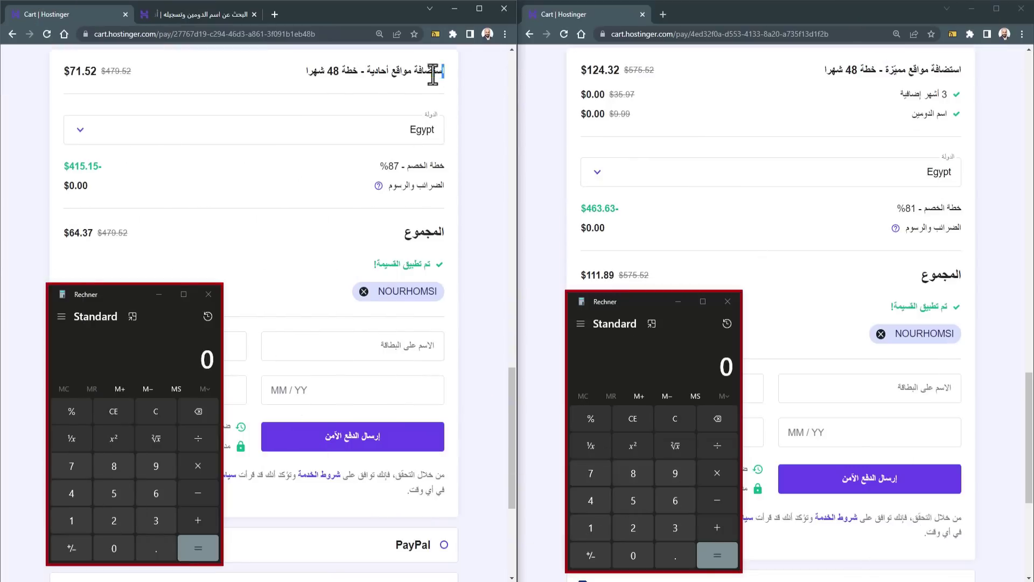
Step: Highlight the Single and Premium plan titles and the $64.37 total in both carts
drag(445, 70, 304, 70)
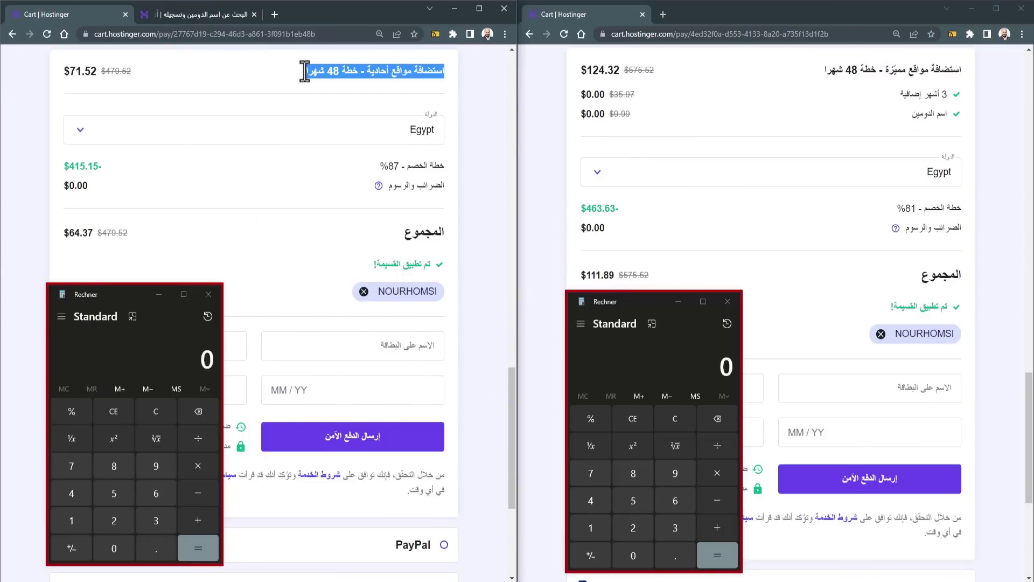
click(307, 85)
drag(953, 69, 813, 71)
click(813, 71)
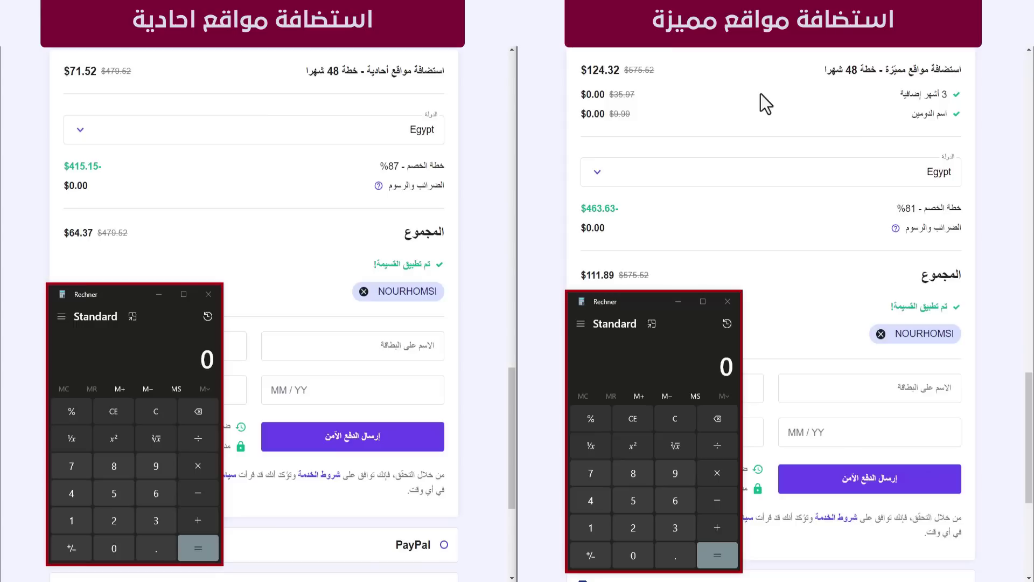
drag(419, 70, 331, 71)
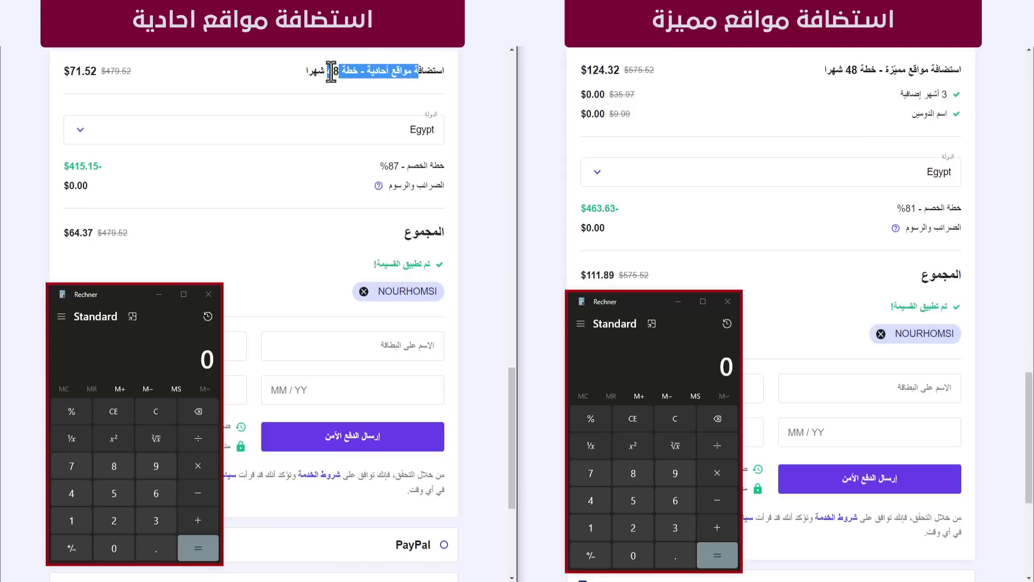
drag(80, 233, 69, 233)
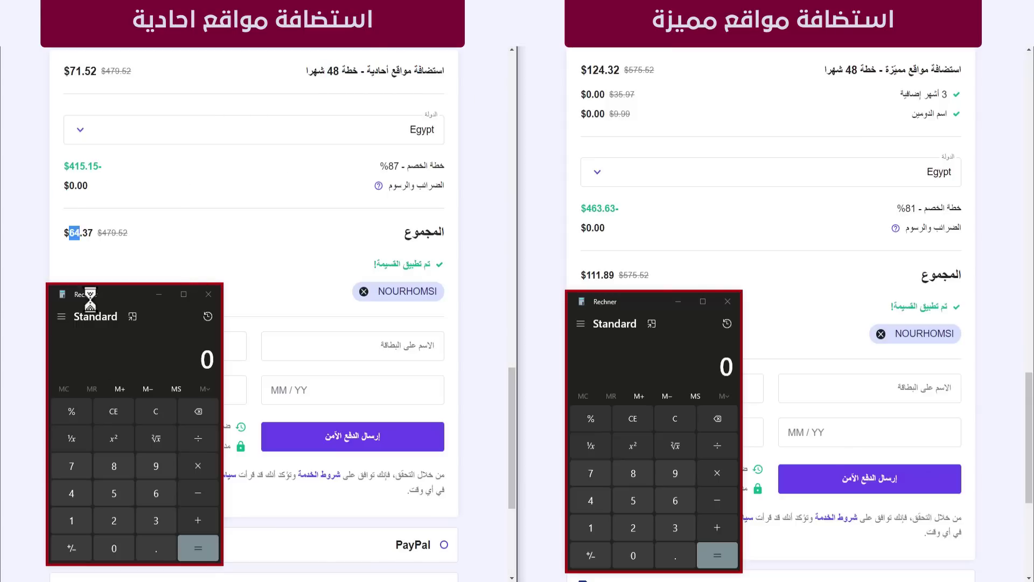
Step: In the left Calculator, compute 65 ÷ 4 + 10 = 26.25
click(129, 363)
text(65)
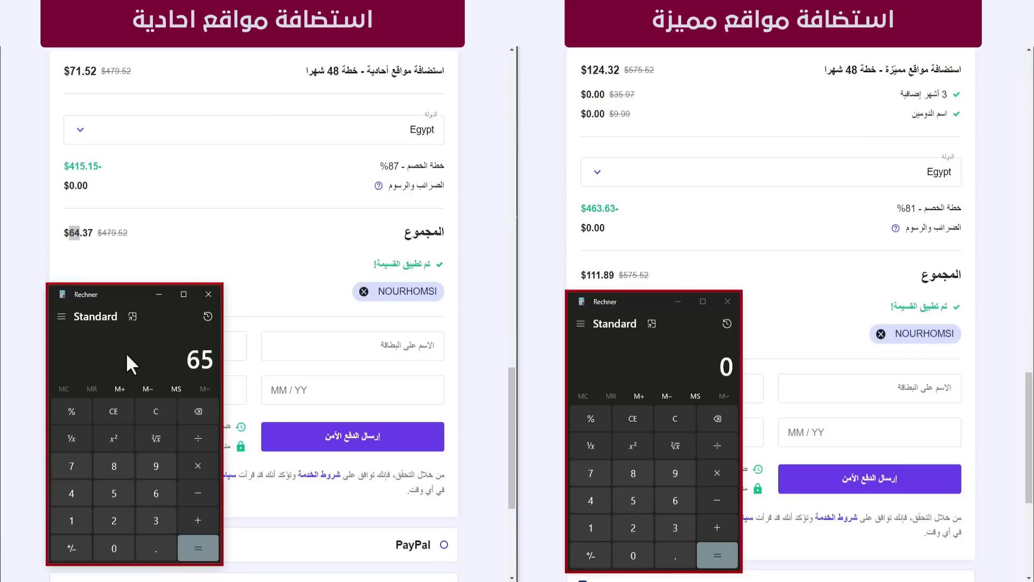
key(slash)
text(4)
key(Return)
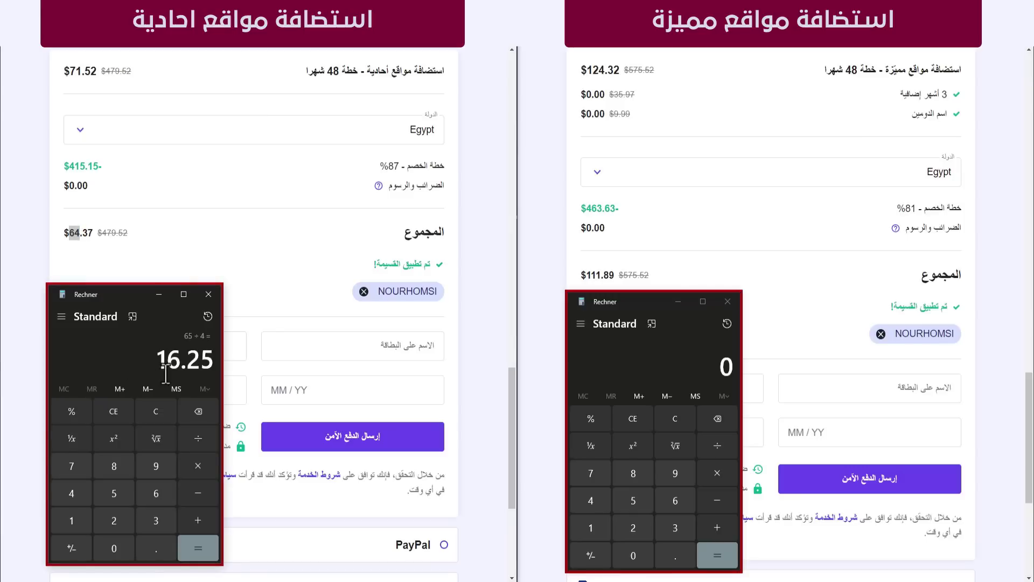
key(plus)
text(10)
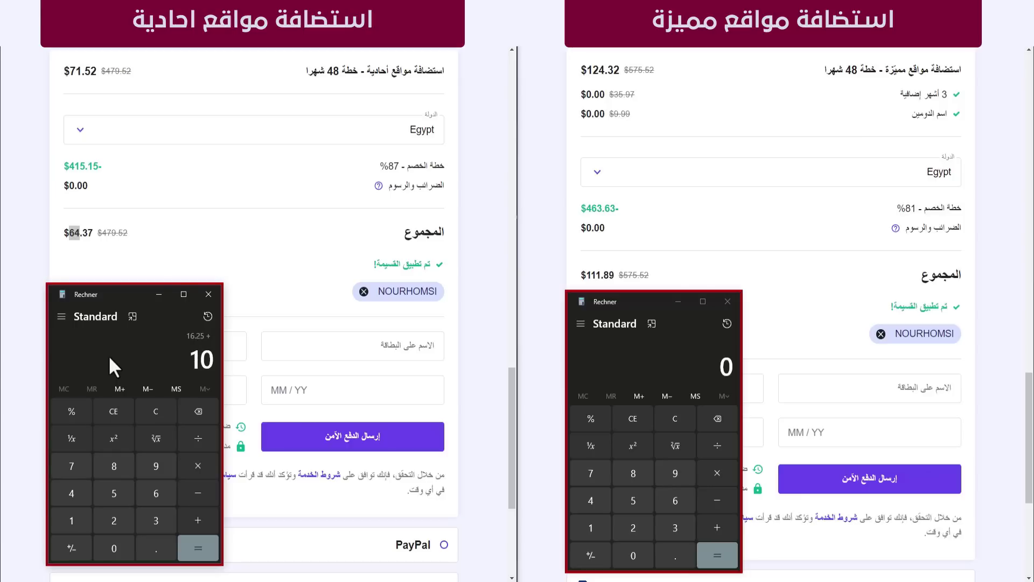
key(Return)
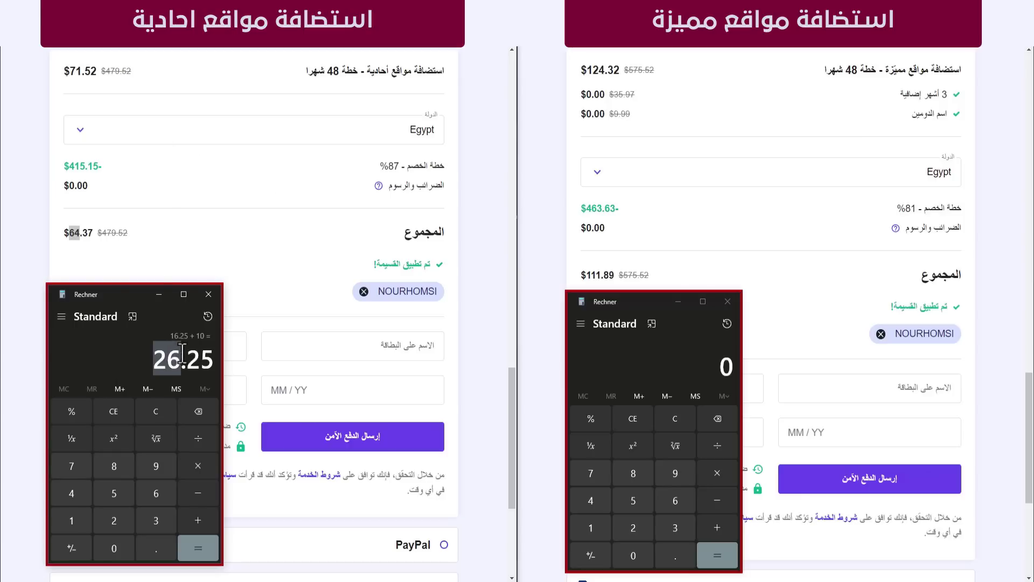
Step: In the right Calculator, compute 112 ÷ 51 × 12 ≈ 26.35
click(662, 353)
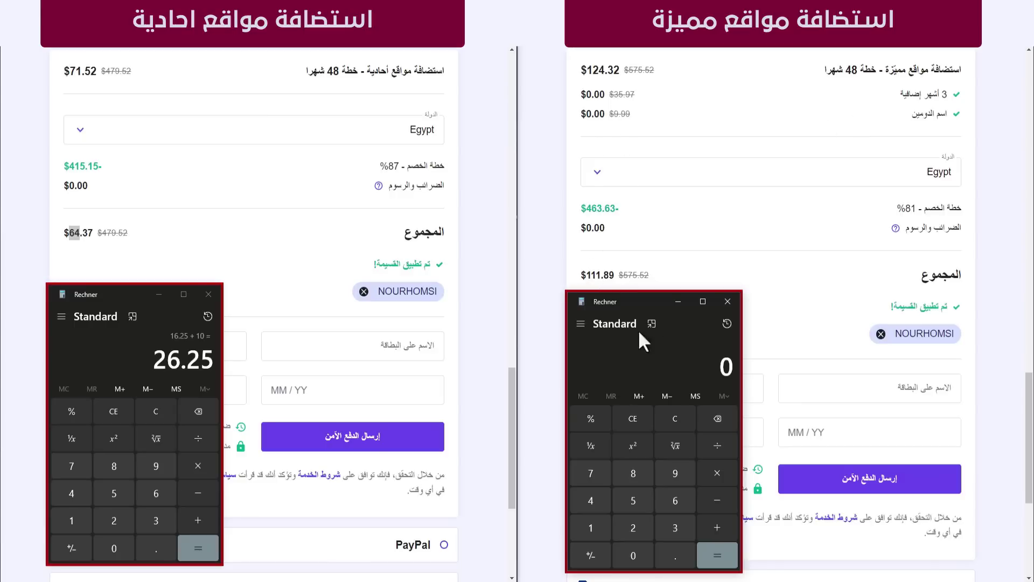
text(112)
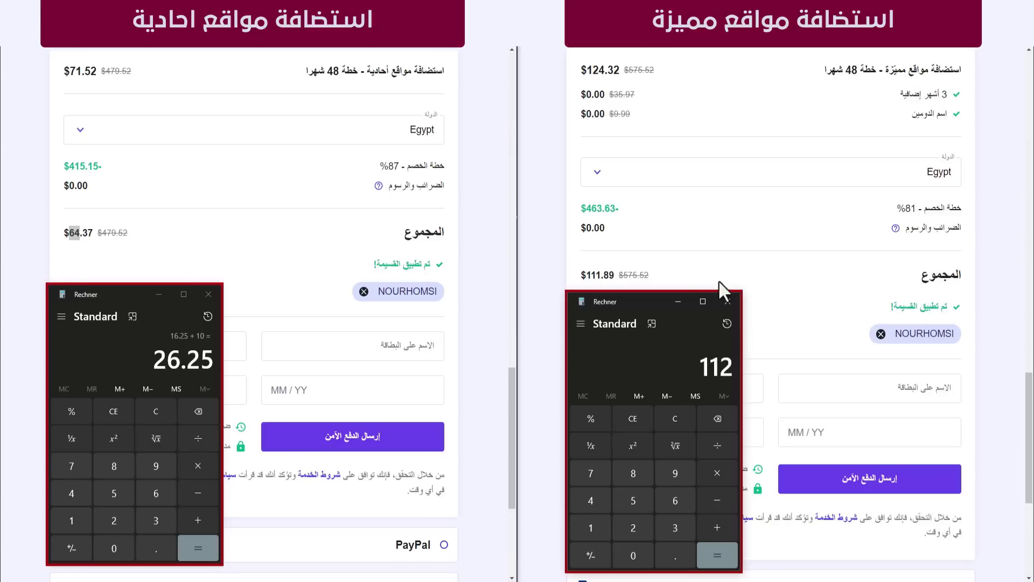
key(slash)
text(51)
key(Return)
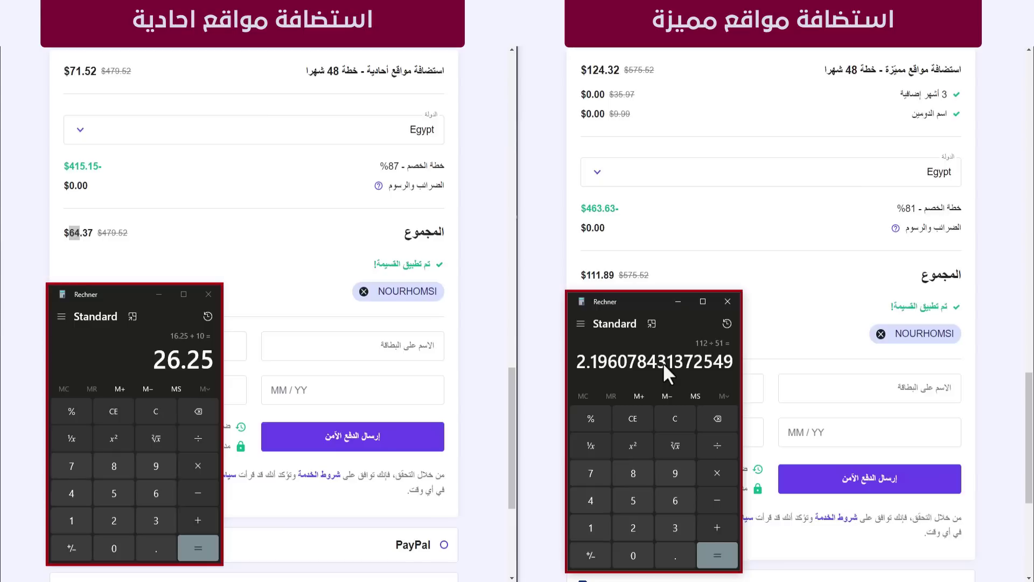
key(asterisk)
text(12)
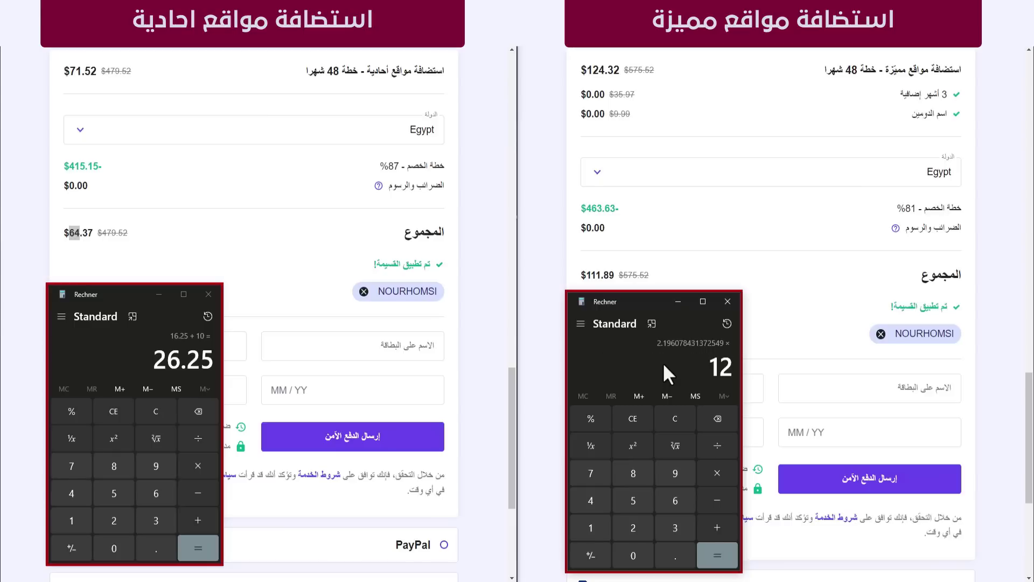
key(Return)
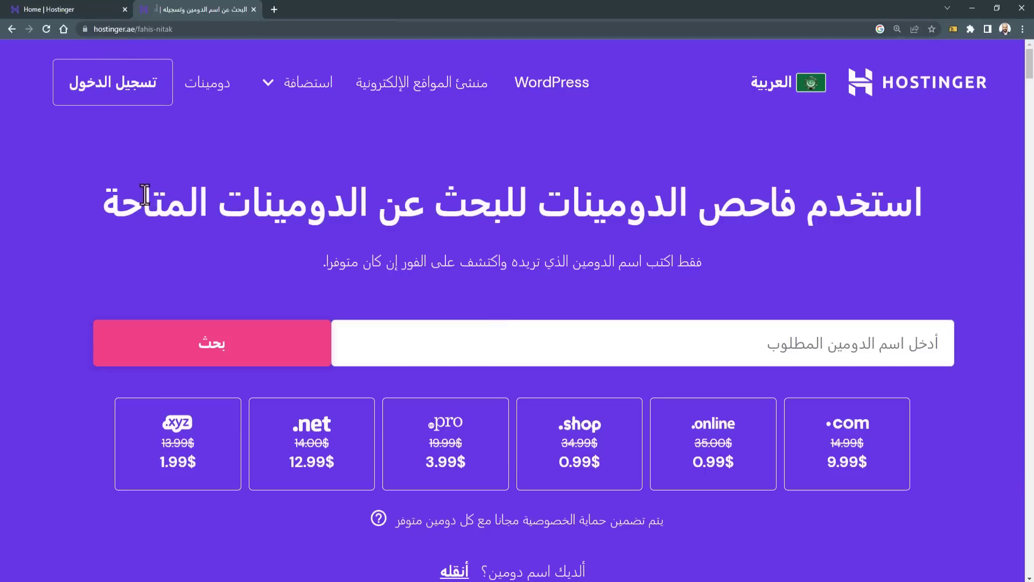
Step: Search nourhomsidesigner.com and confirm it's available at $9.99 for the first year
scroll(54, 252, down, 3)
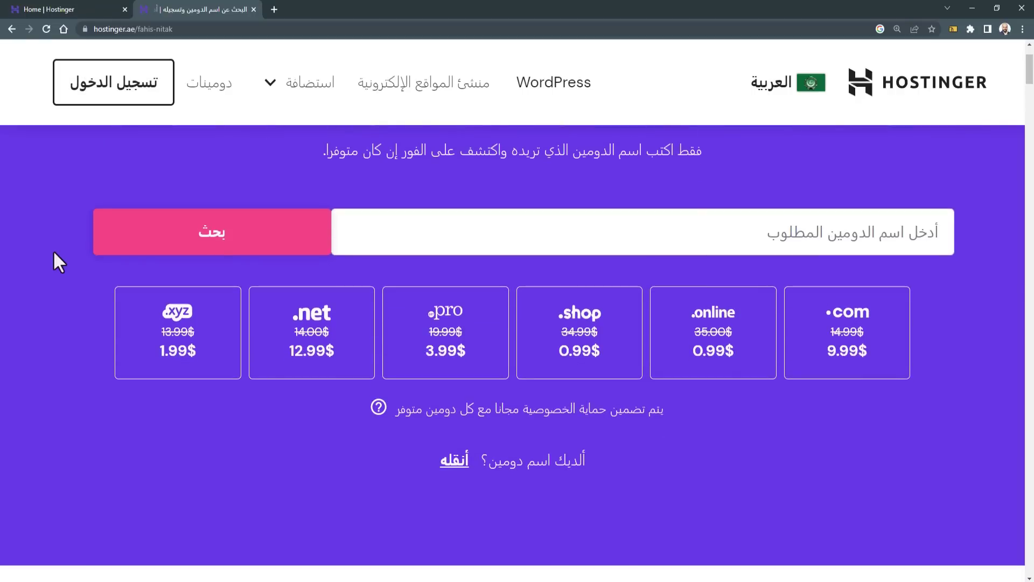
scroll(54, 251, down, 7)
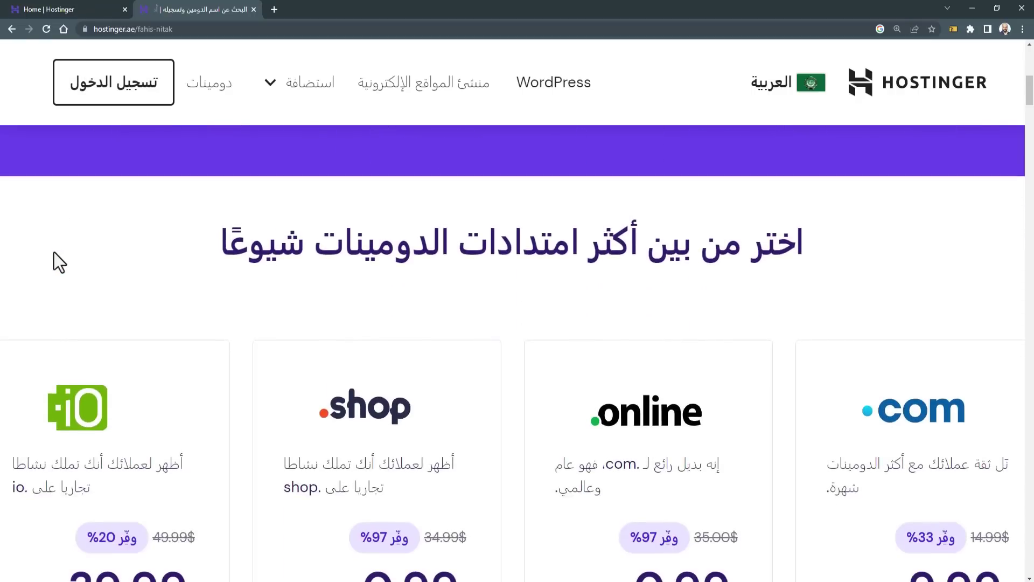
key(ctrl+minus)
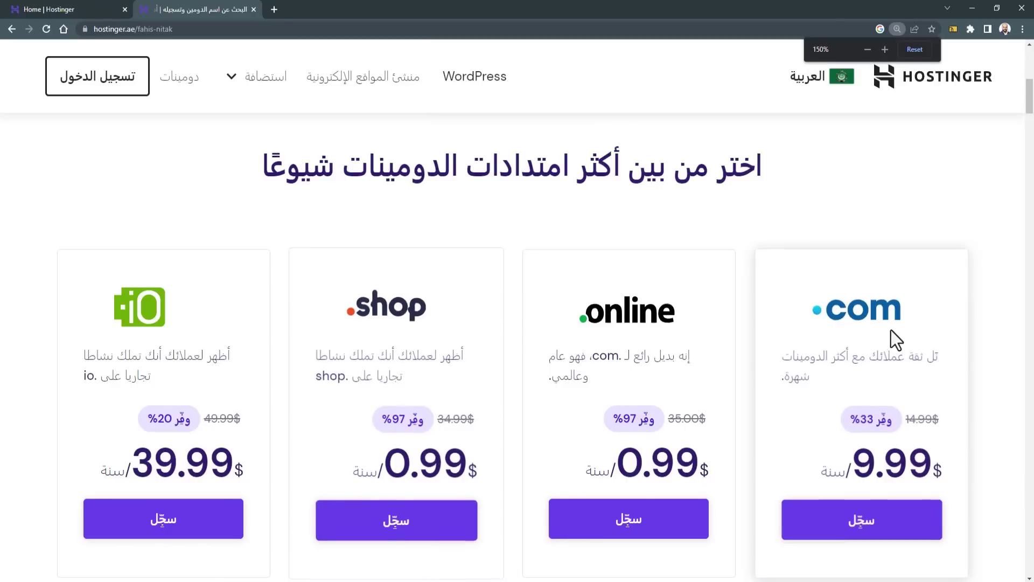
key(ctrl+minus)
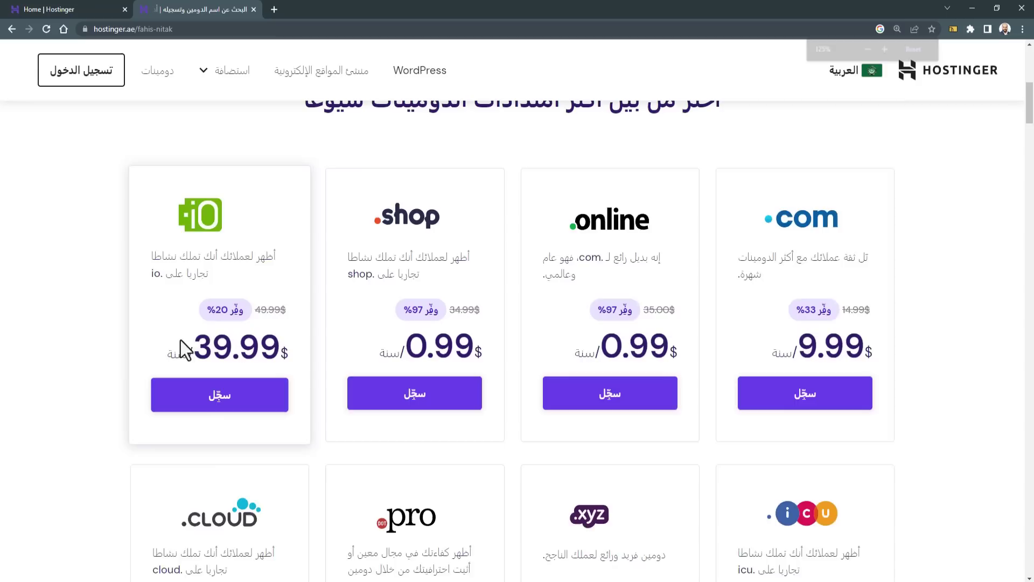
key(ctrl+plus)
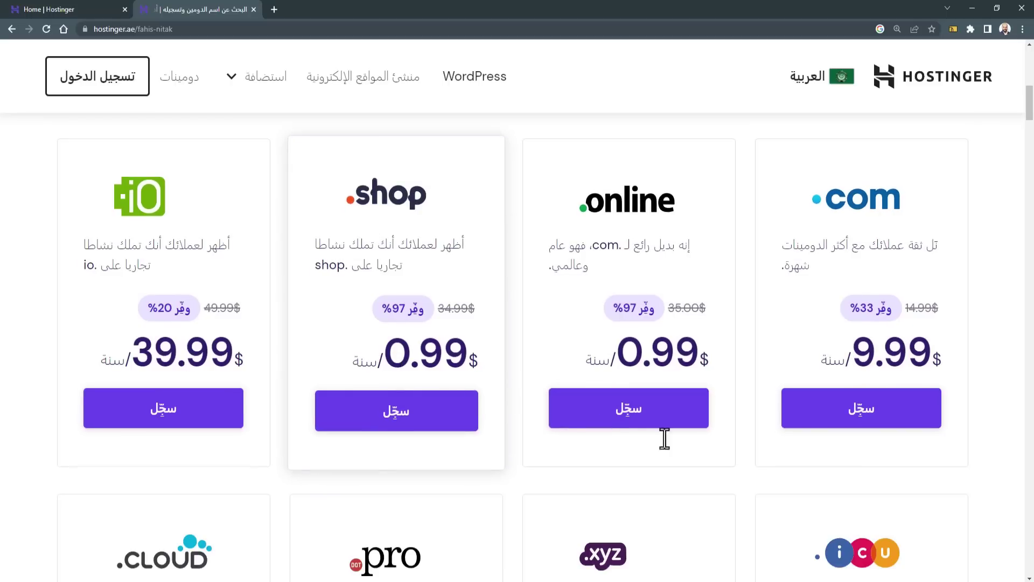
key(ctrl+plus)
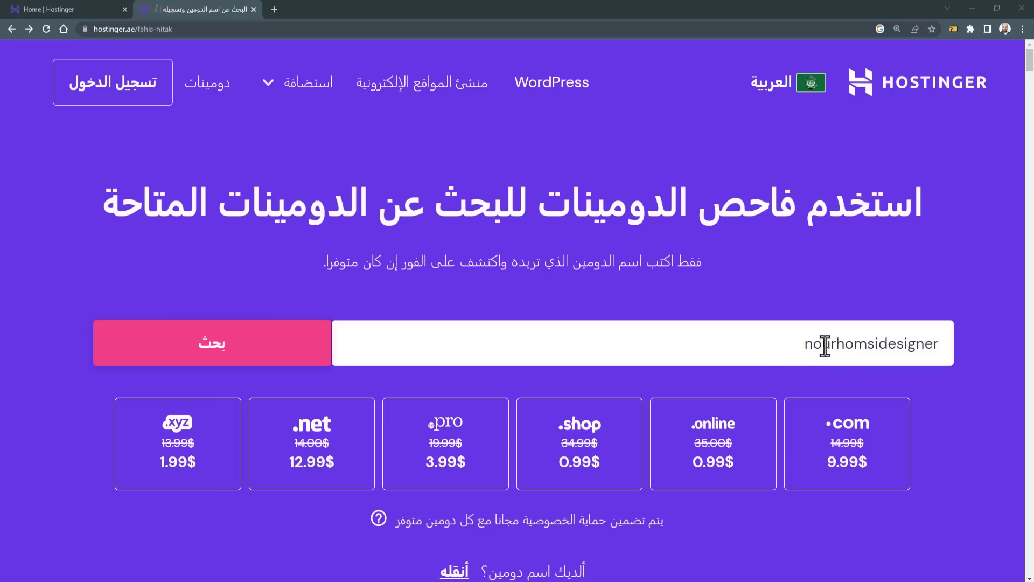
key(Return)
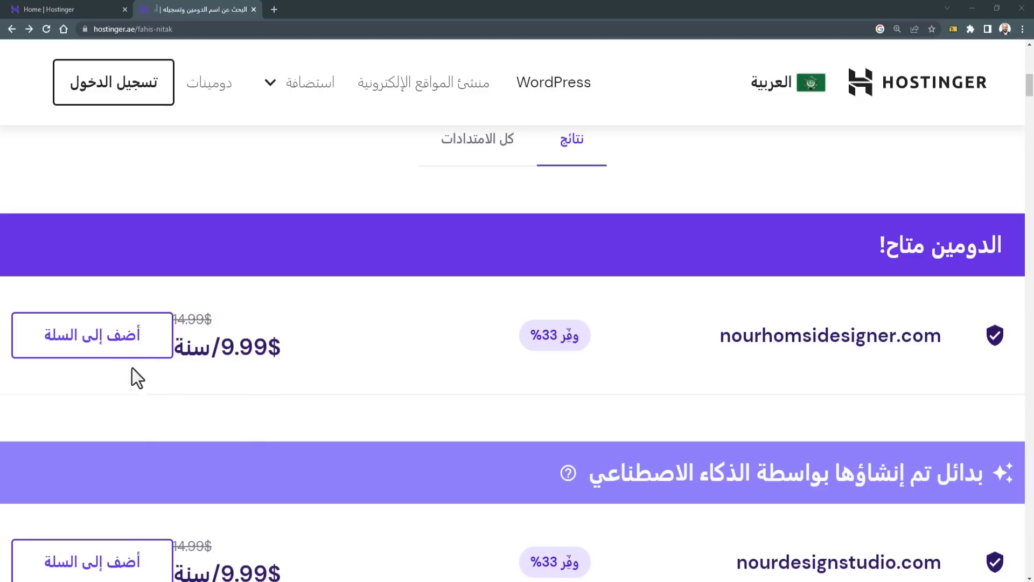
Step: Add nourhomsidesigner.com to the cart with a 3-year registration period ($39.97)
click(112, 357)
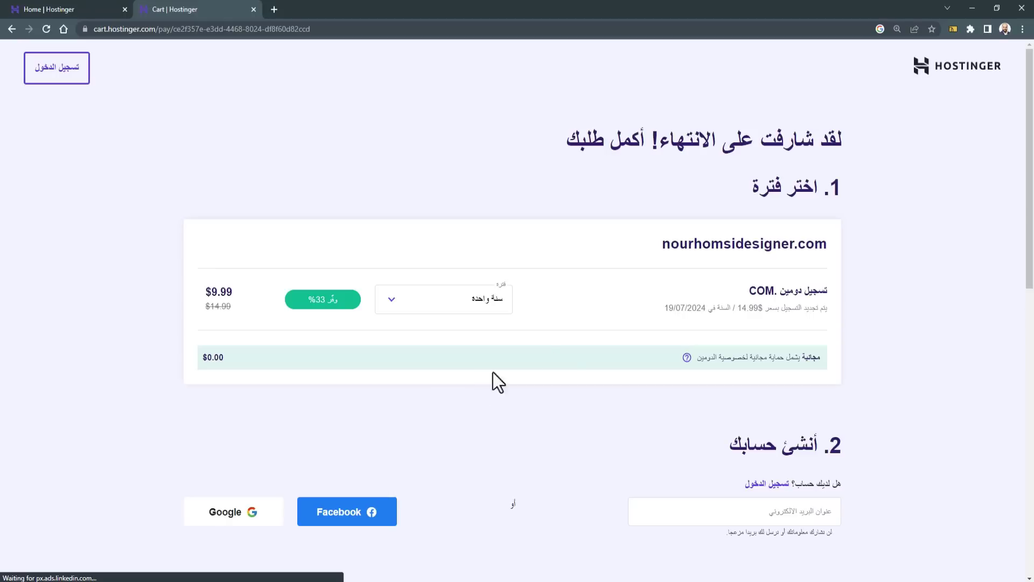
key(ctrl+plus)
key(ctrl+plus)
key(ctrl+plus)
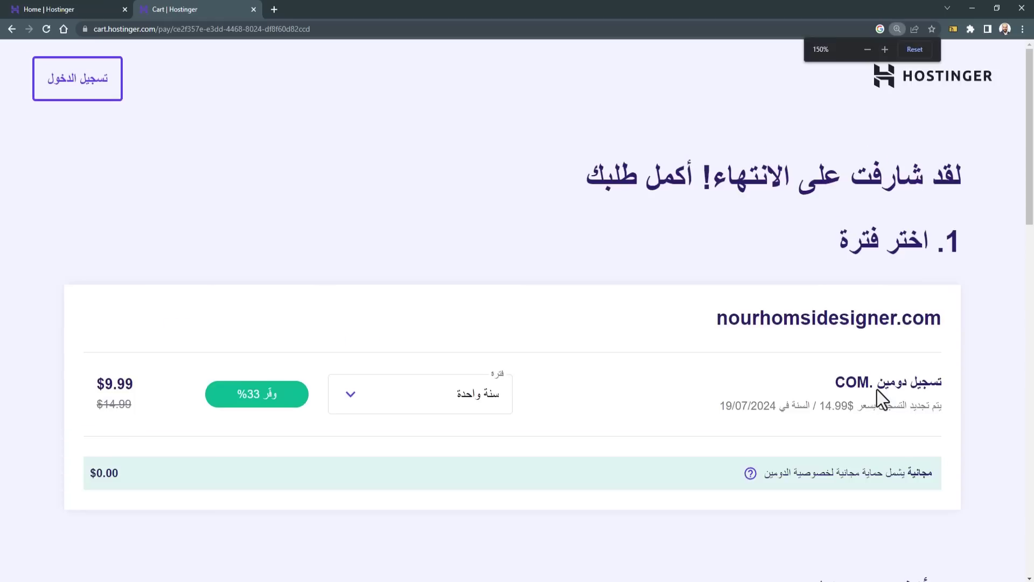
scroll(722, 377, down, 2)
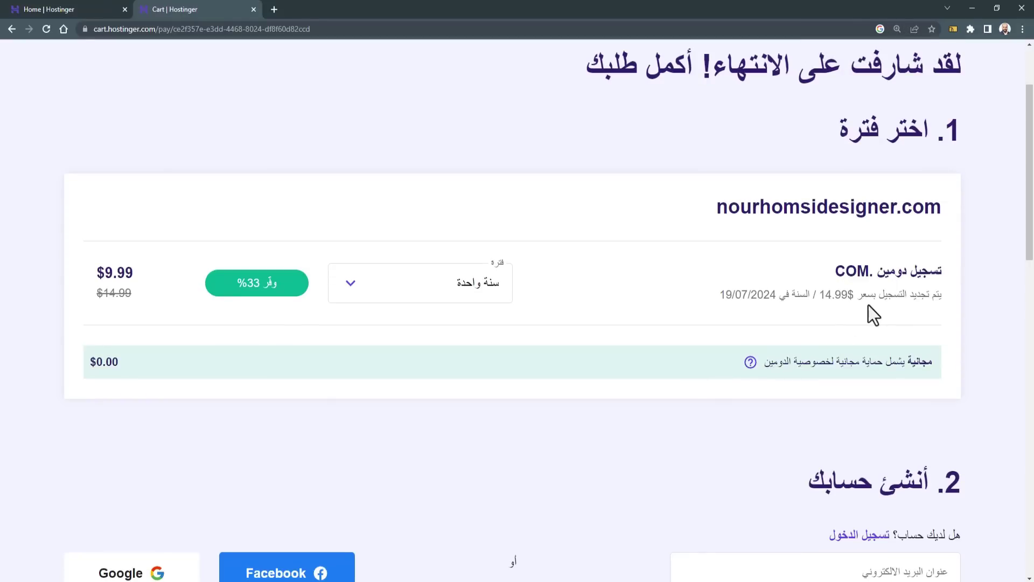
drag(820, 296, 846, 295)
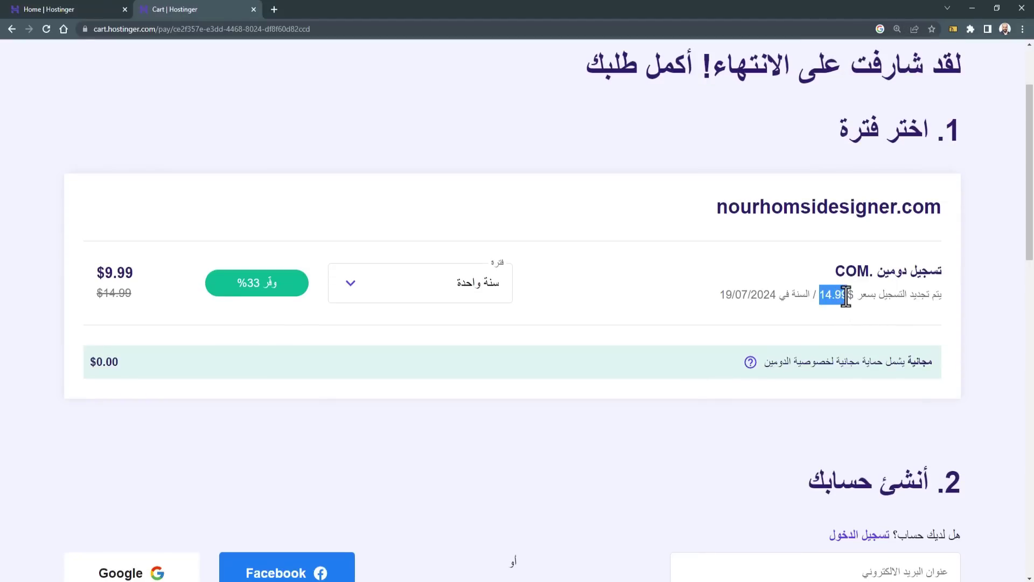
click(492, 299)
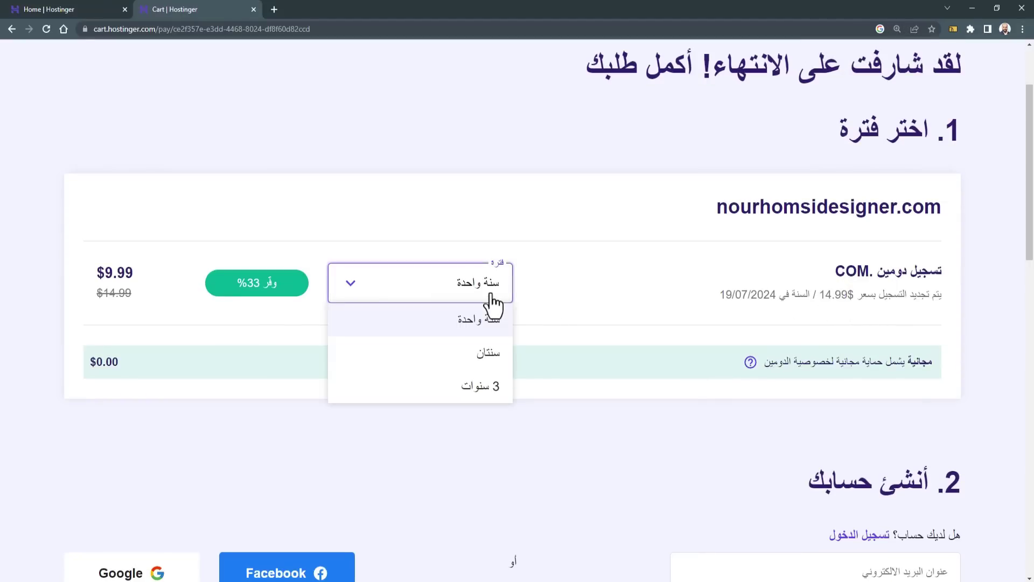
click(424, 388)
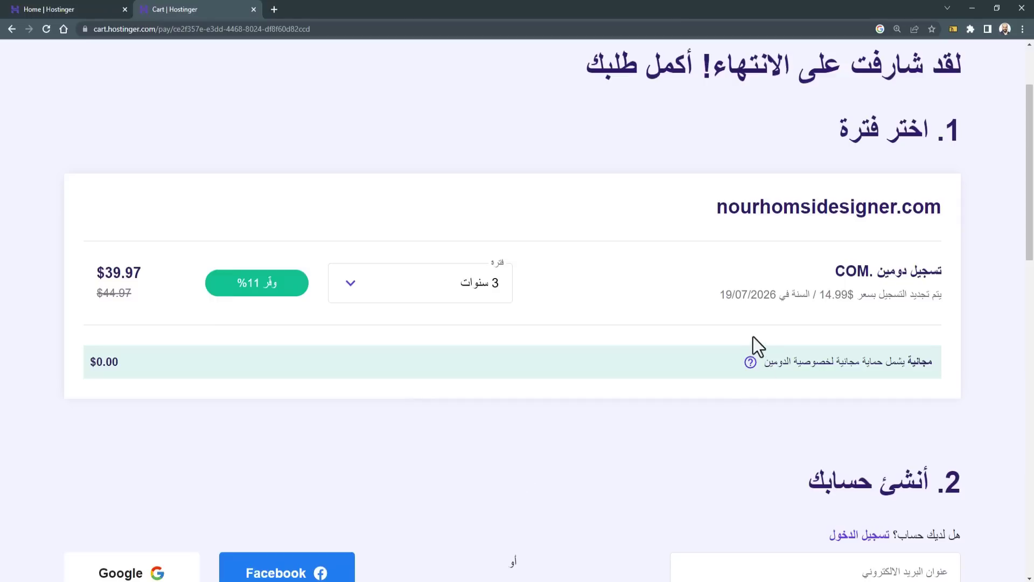
drag(759, 299, 775, 295)
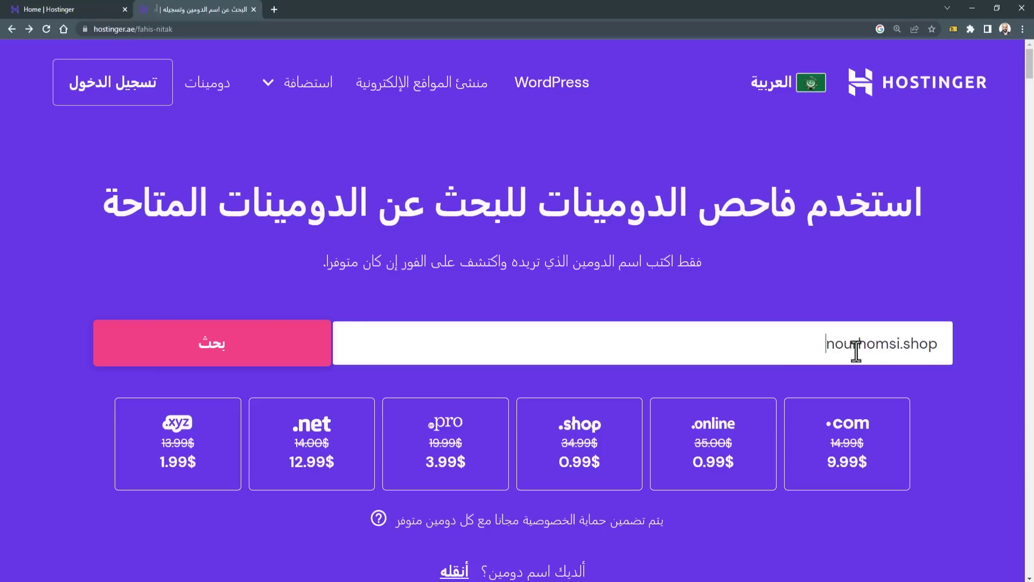
Step: Add nourhomsi.shop to the cart, note its $0.99 price renewing at $34.99, and go back
click(291, 339)
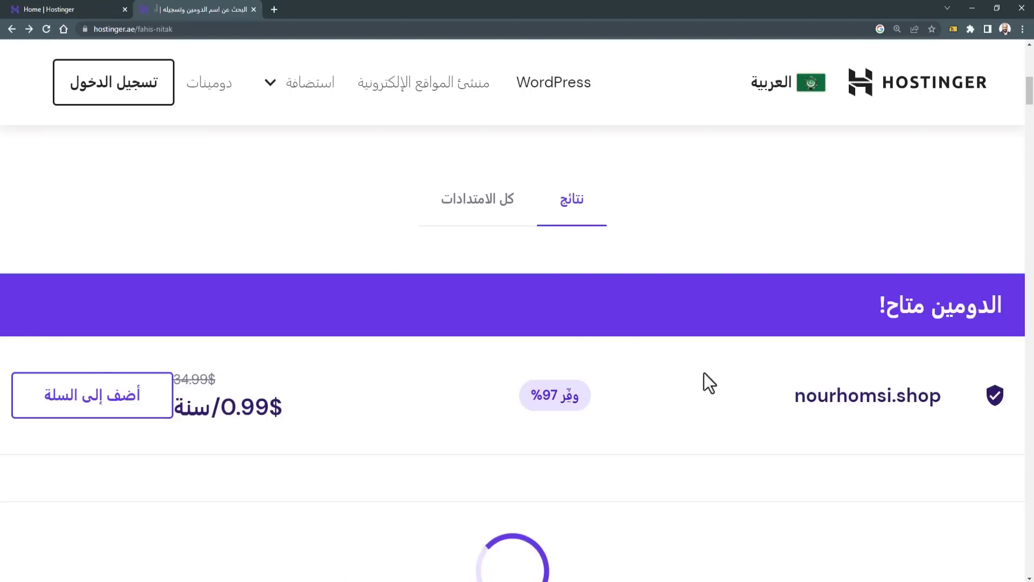
click(119, 409)
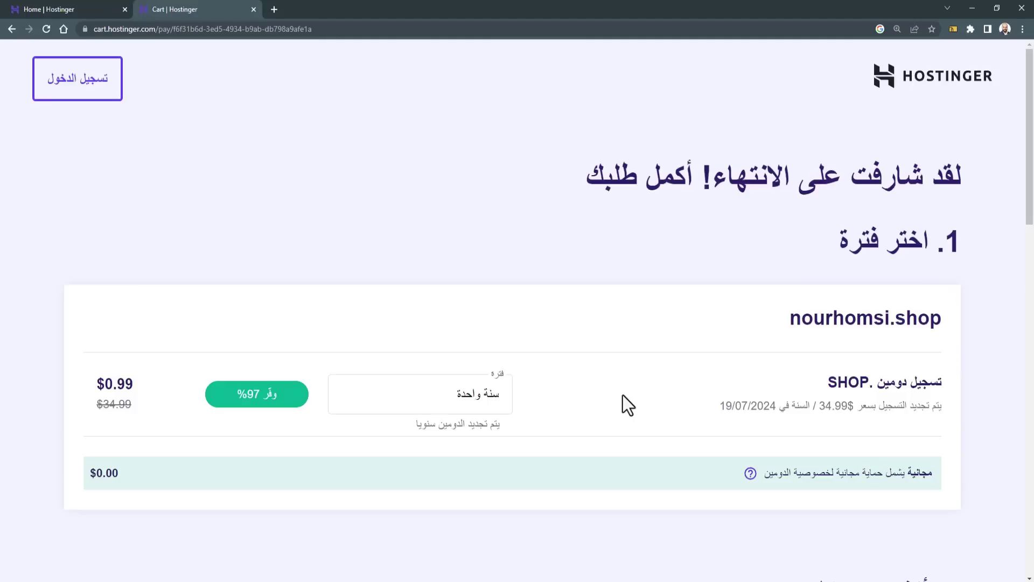
drag(876, 381, 856, 414)
click(817, 404)
click(859, 419)
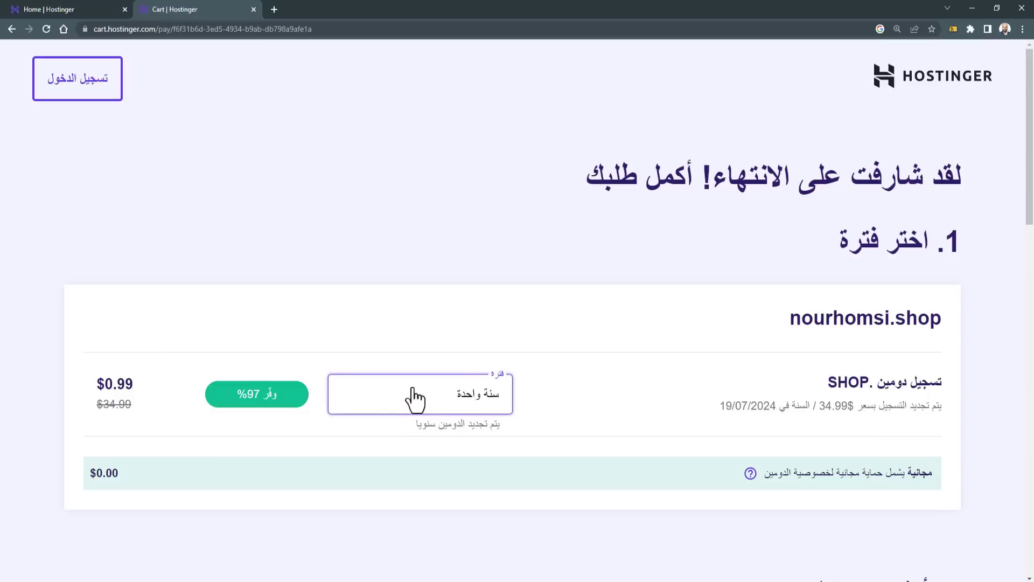
key(alt+Left)
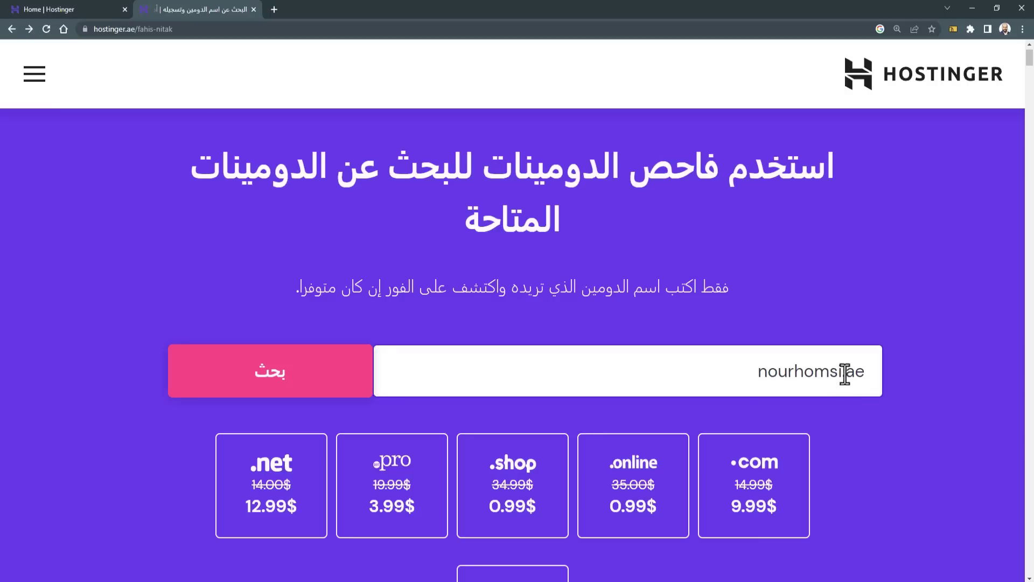
Step: Search nourhomsi.ae and read the notice that .ae domains can't be registered, with homsinour.com suggested
click(843, 373)
drag(843, 373, 860, 373)
click(908, 385)
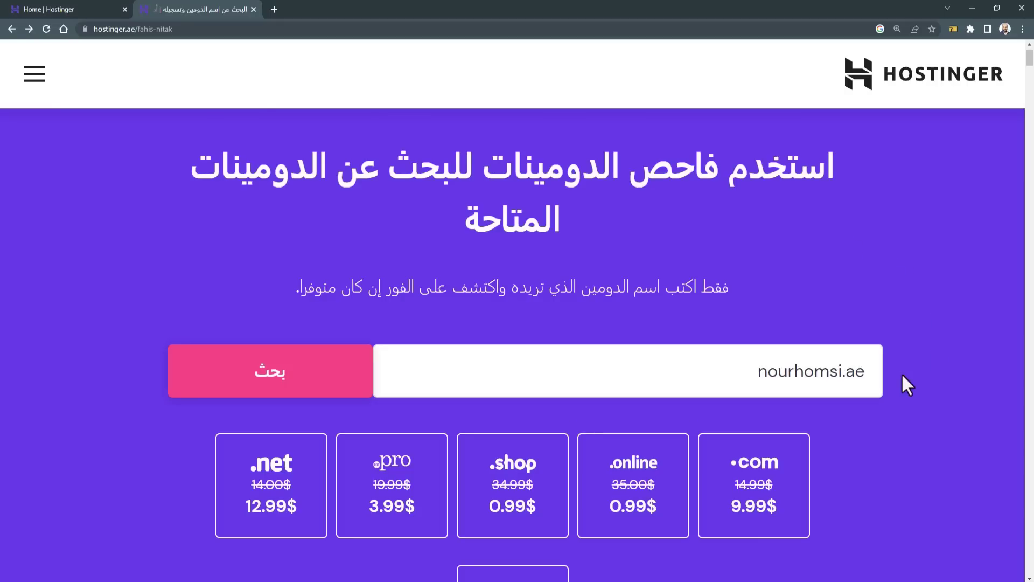
scroll(901, 383, down, 15)
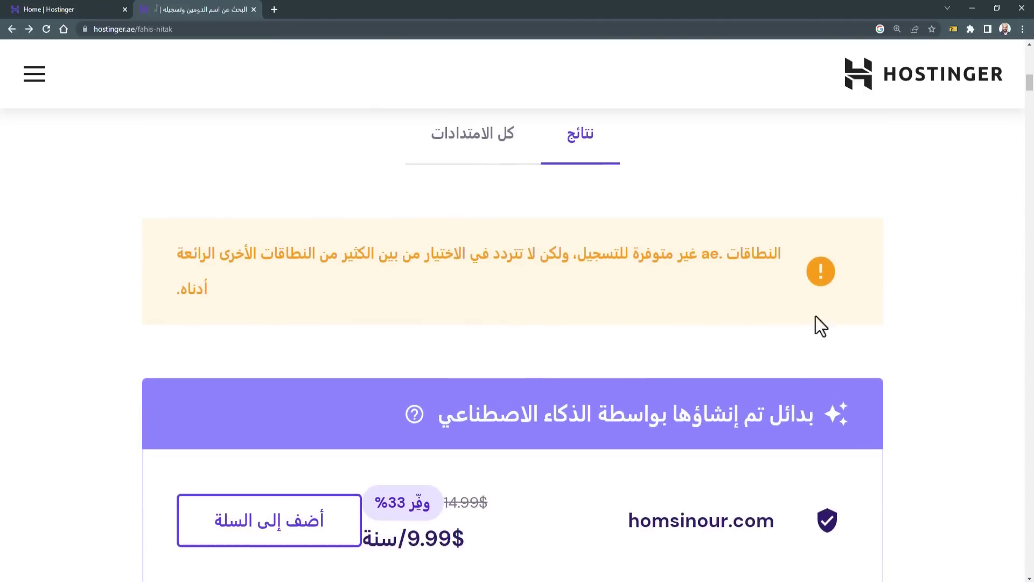
drag(741, 253, 380, 270)
click(568, 280)
key(ctrl+minus)
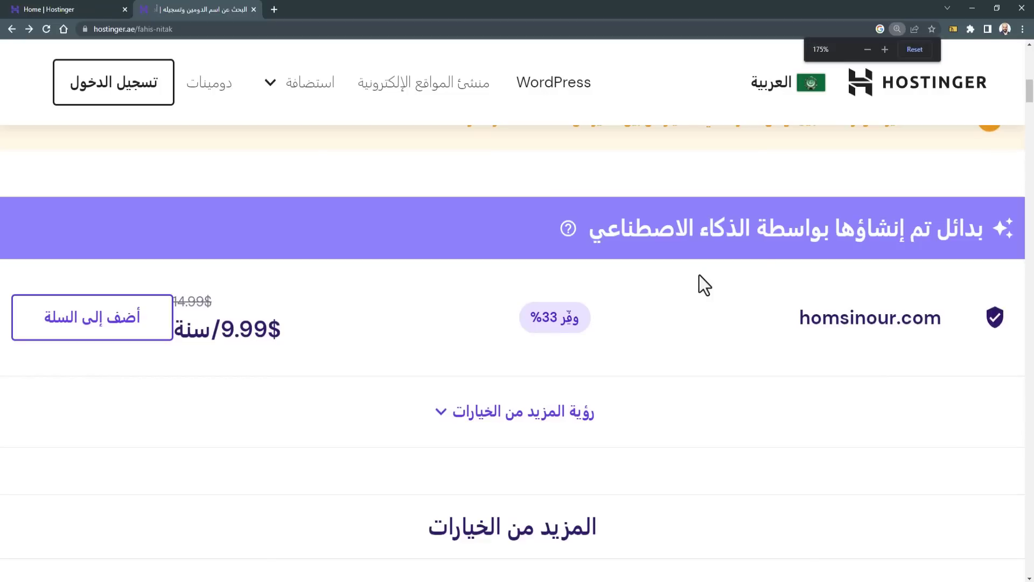
scroll(832, 260, up, 2)
double_click(916, 237)
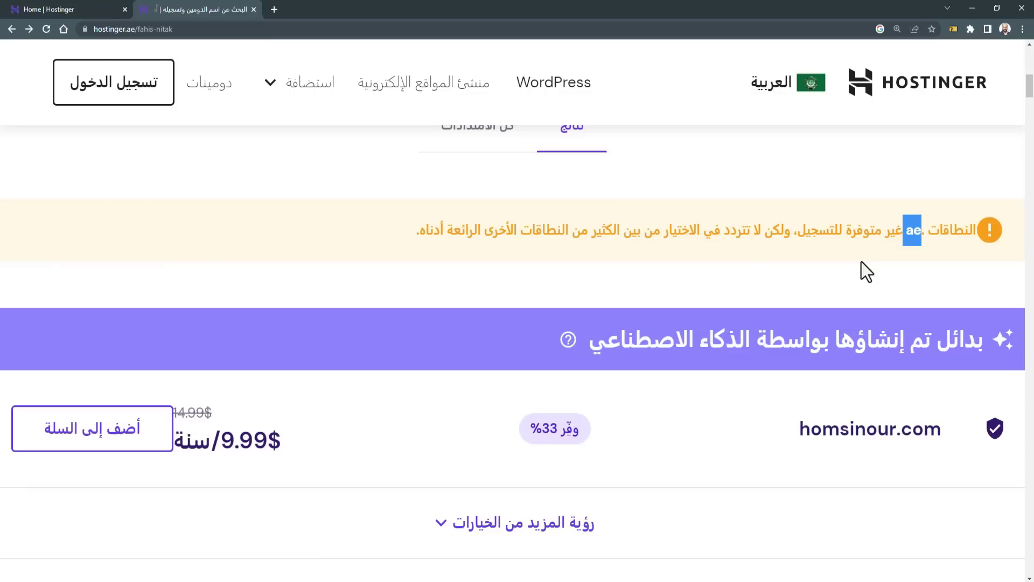
scroll(861, 261, up, 4)
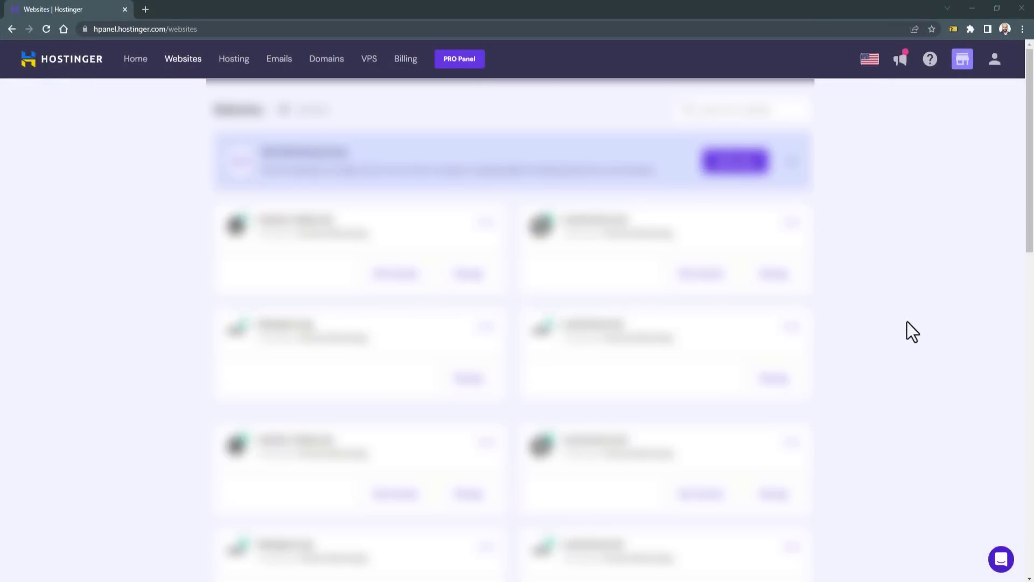
Step: Choose Create or migrate a website, skip the site-type survey, and pick Create a new website
scroll(907, 322, down, 10)
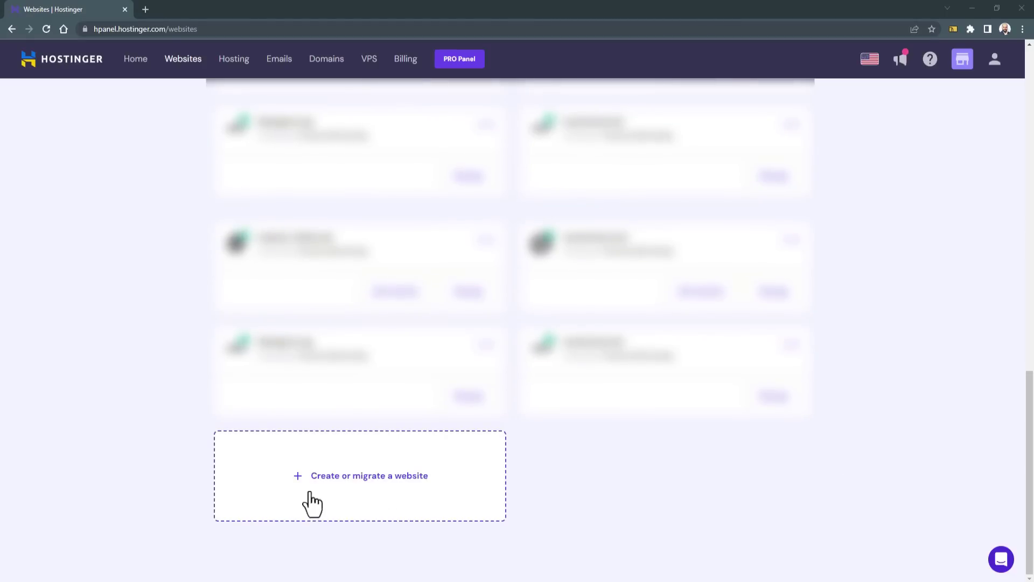
click(411, 501)
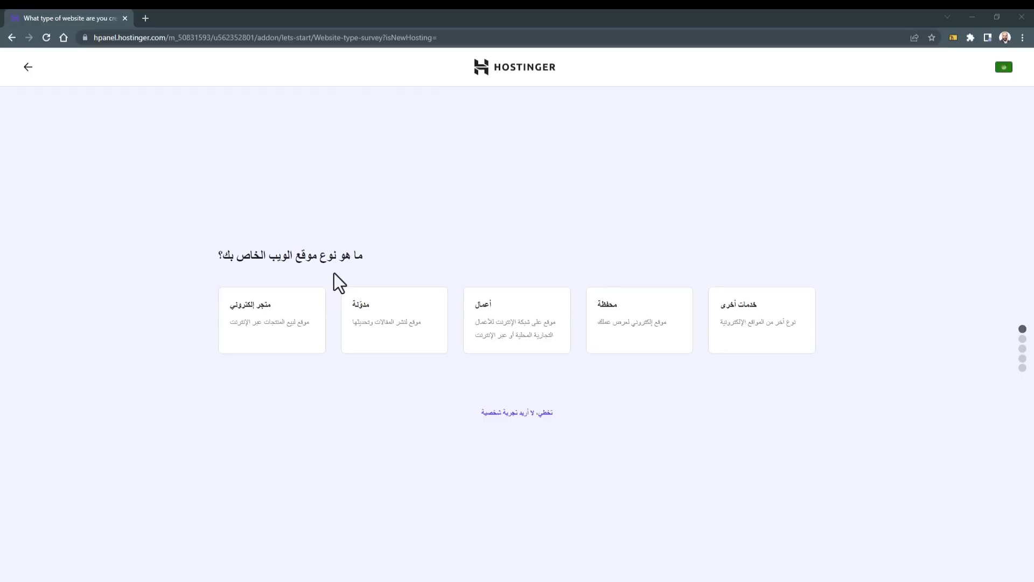
key(ctrl+plus)
key(ctrl+plus)
key(ctrl+plus)
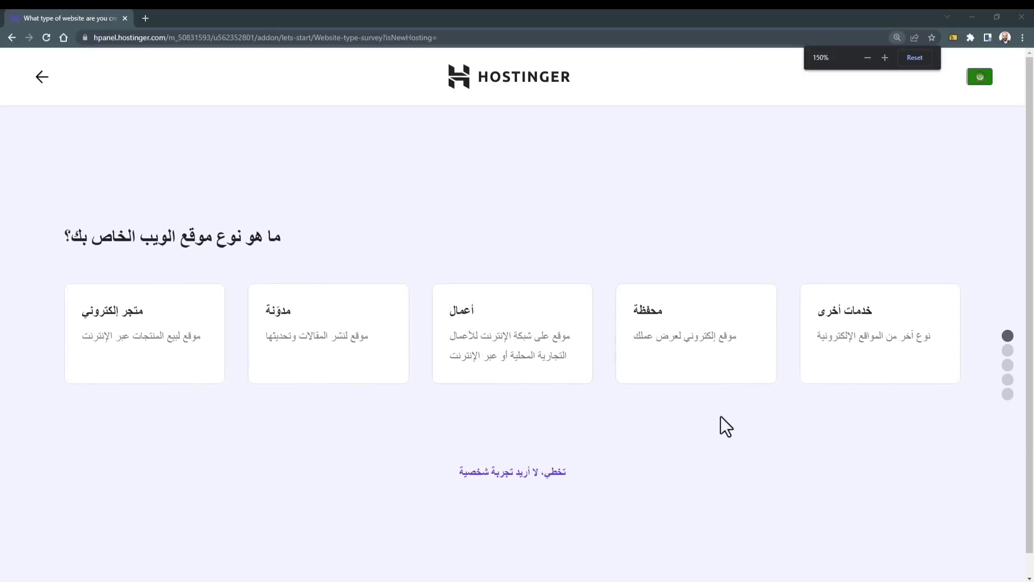
click(545, 468)
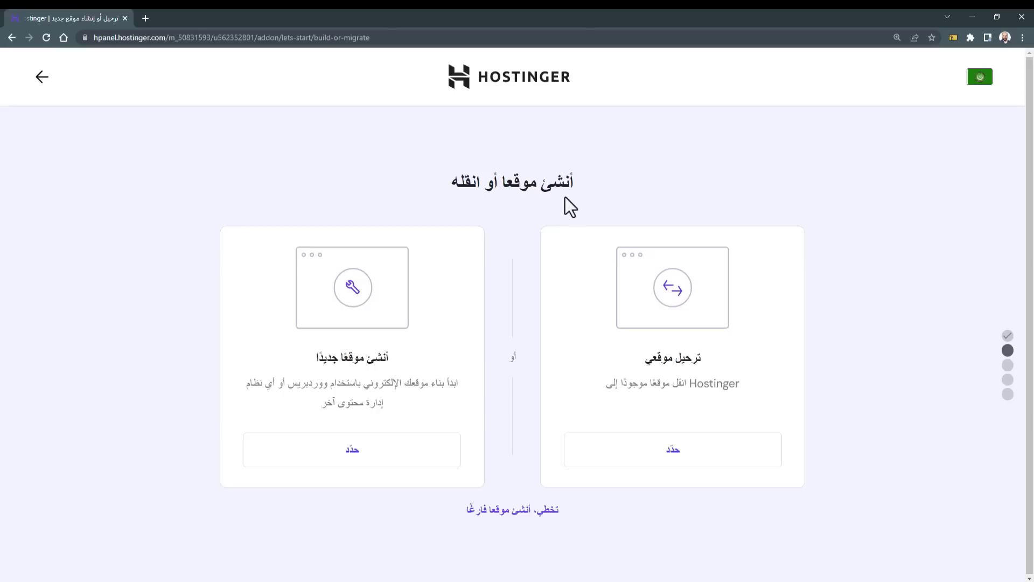
drag(520, 183, 473, 189)
click(473, 188)
click(397, 412)
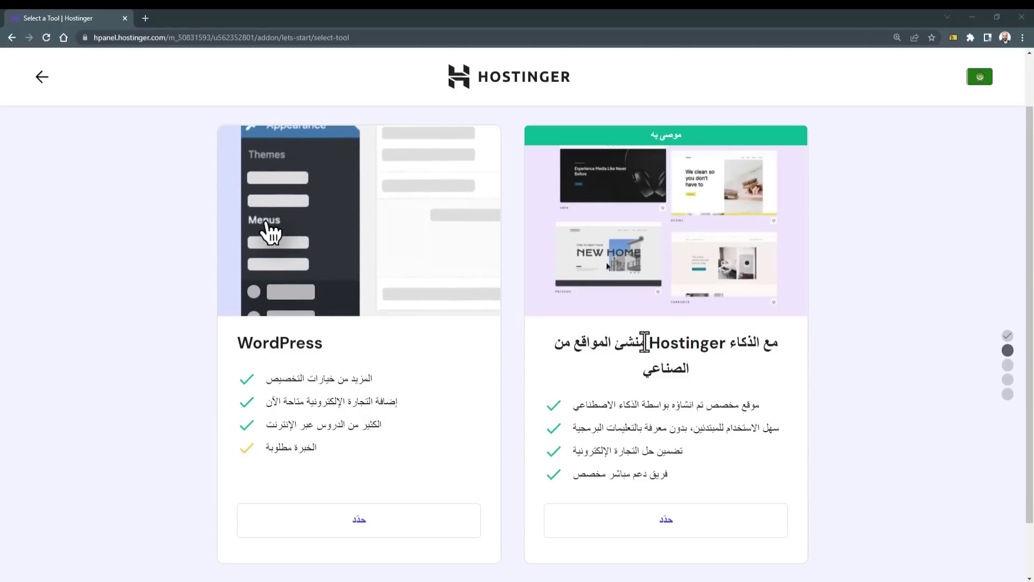
drag(645, 342, 578, 345)
click(654, 401)
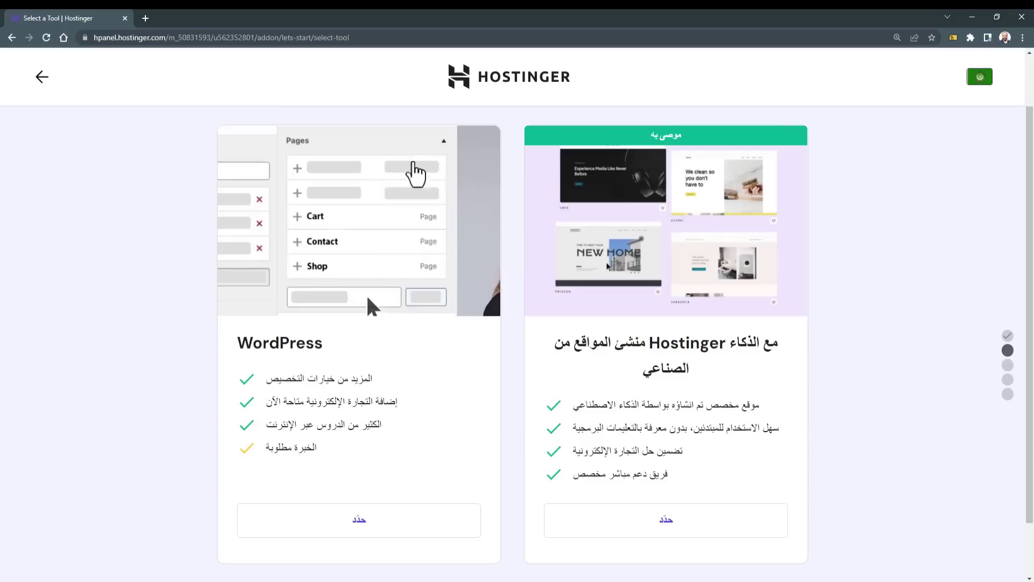
click(669, 538)
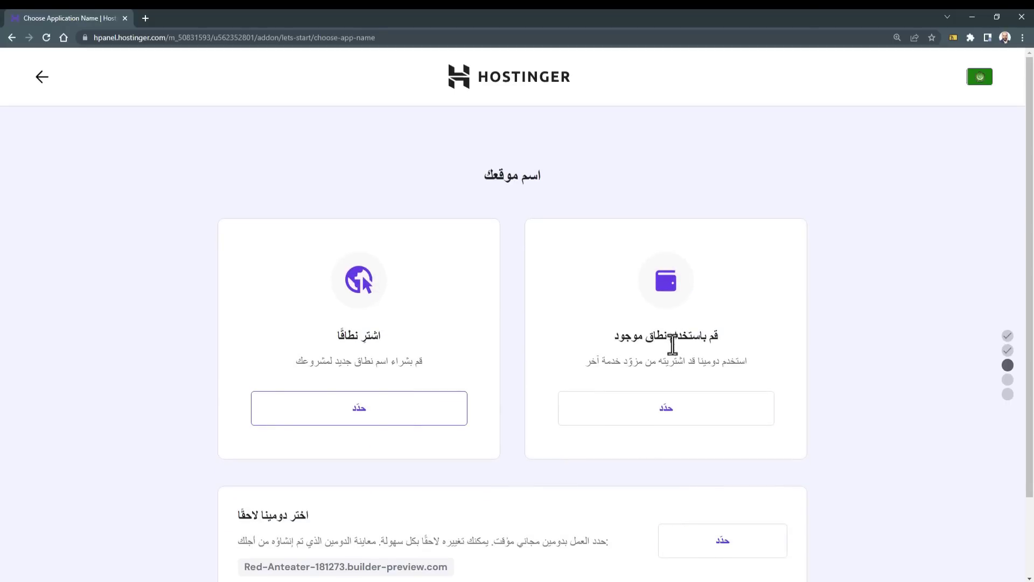
drag(674, 345, 564, 342)
drag(342, 337, 384, 330)
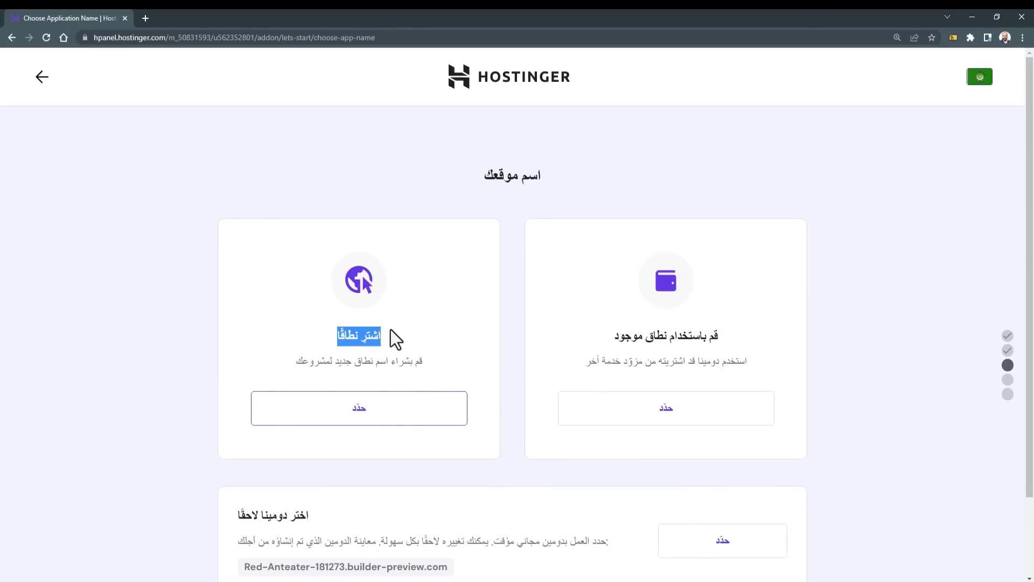
click(392, 329)
scroll(426, 302, down, 1)
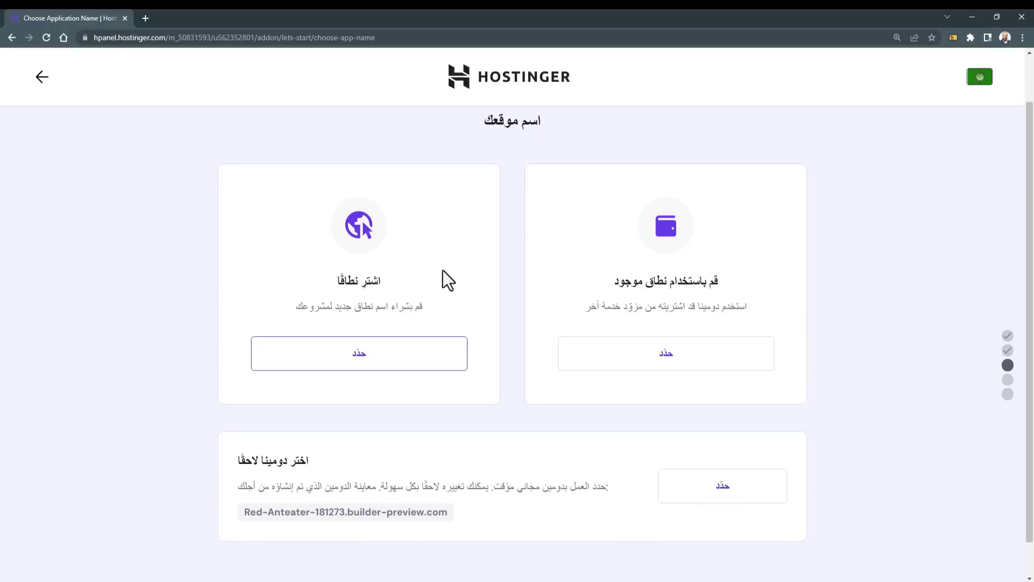
click(385, 356)
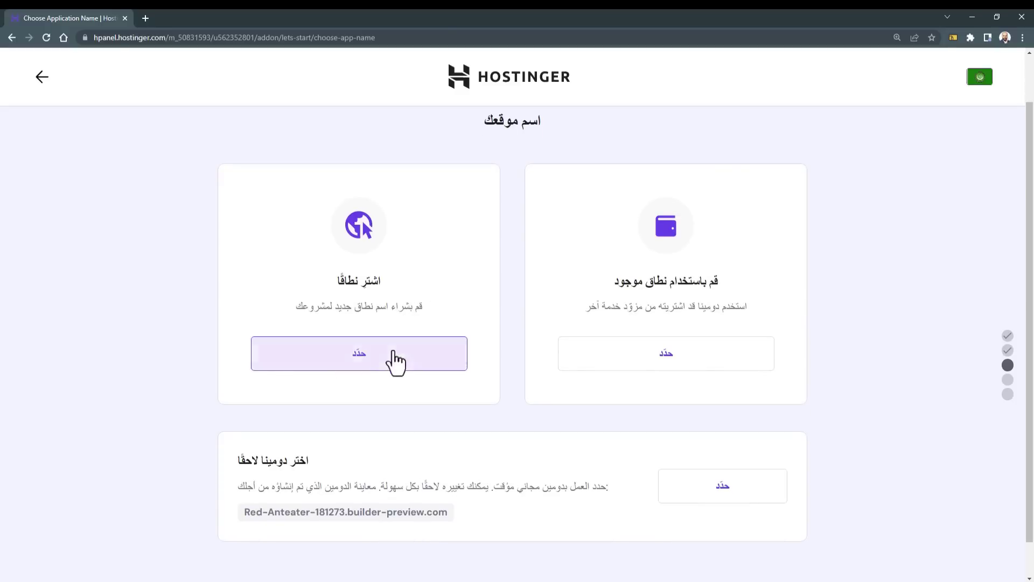
scroll(318, 299, up, 1)
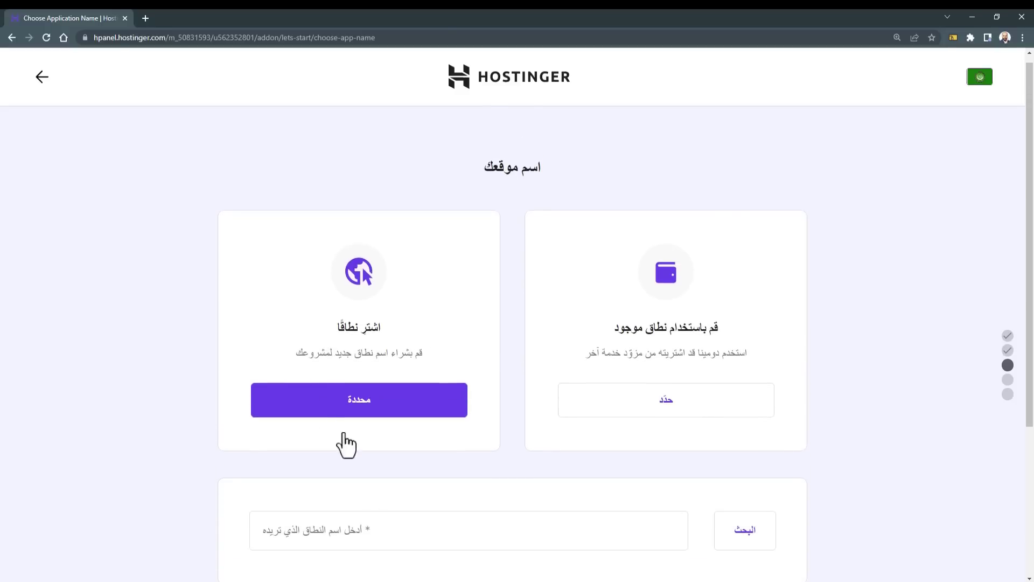
click(366, 540)
scroll(328, 560, down, 3)
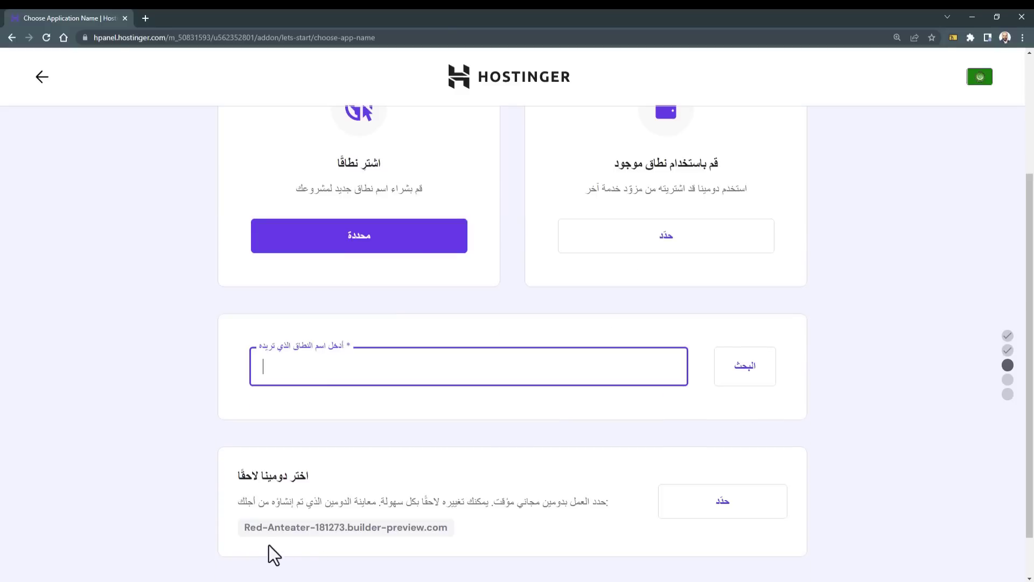
drag(305, 477, 252, 478)
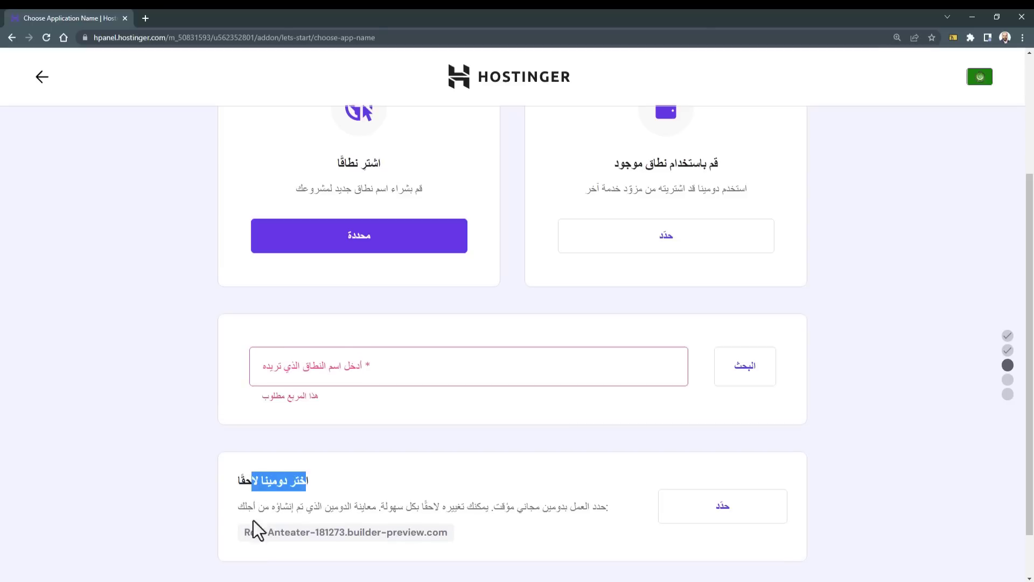
scroll(448, 499, down, 1)
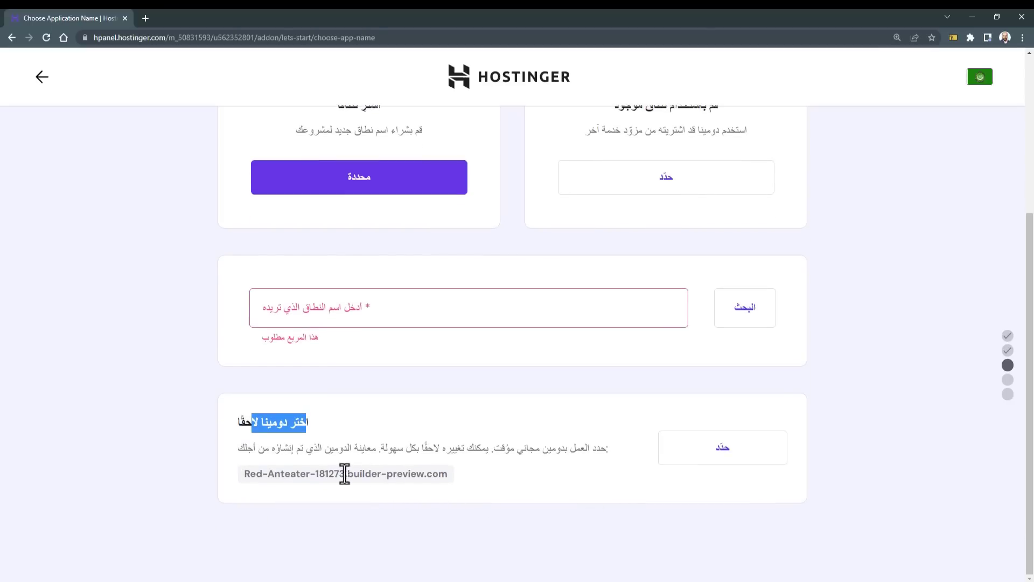
drag(245, 474, 429, 494)
click(457, 486)
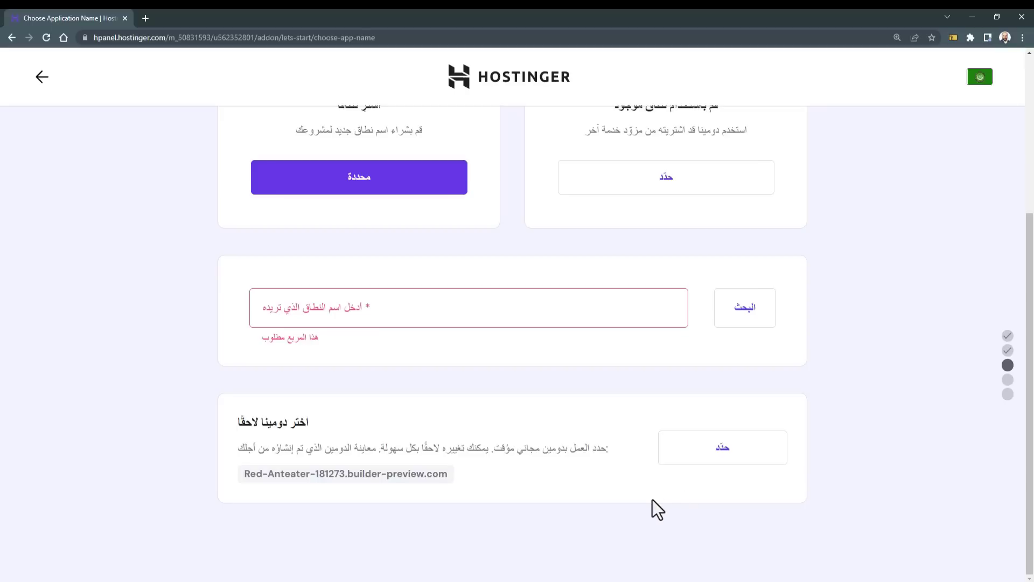
scroll(526, 358, up, 2)
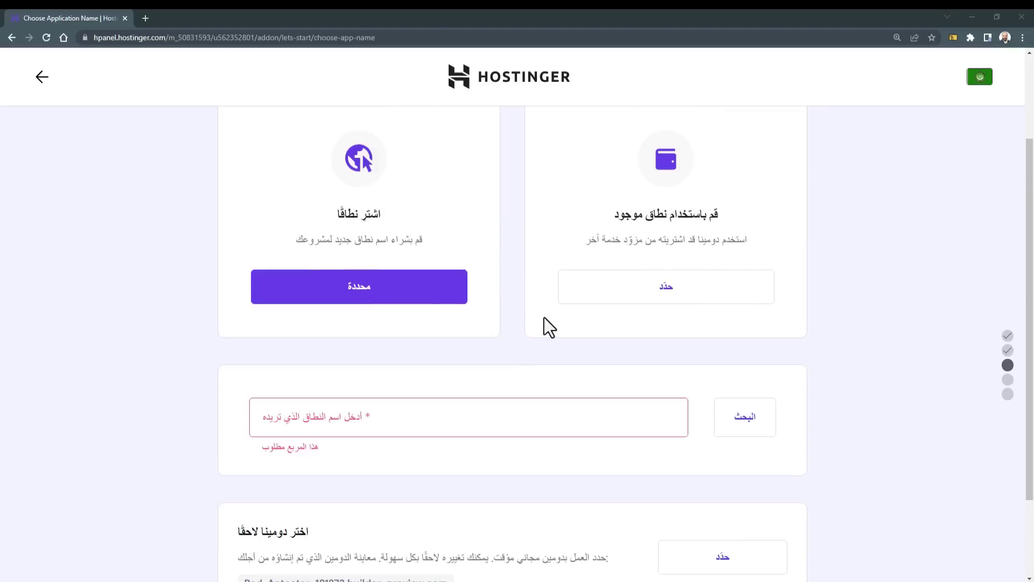
drag(675, 214, 614, 215)
Step: Choose Use an existing domain and enter store.nourhomsi.net as the domain
click(654, 297)
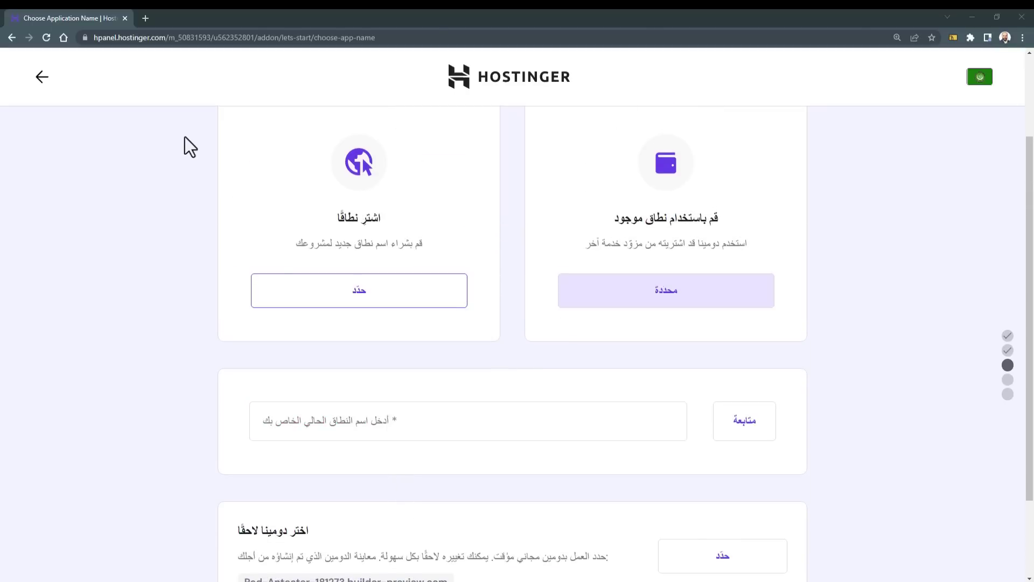
click(323, 408)
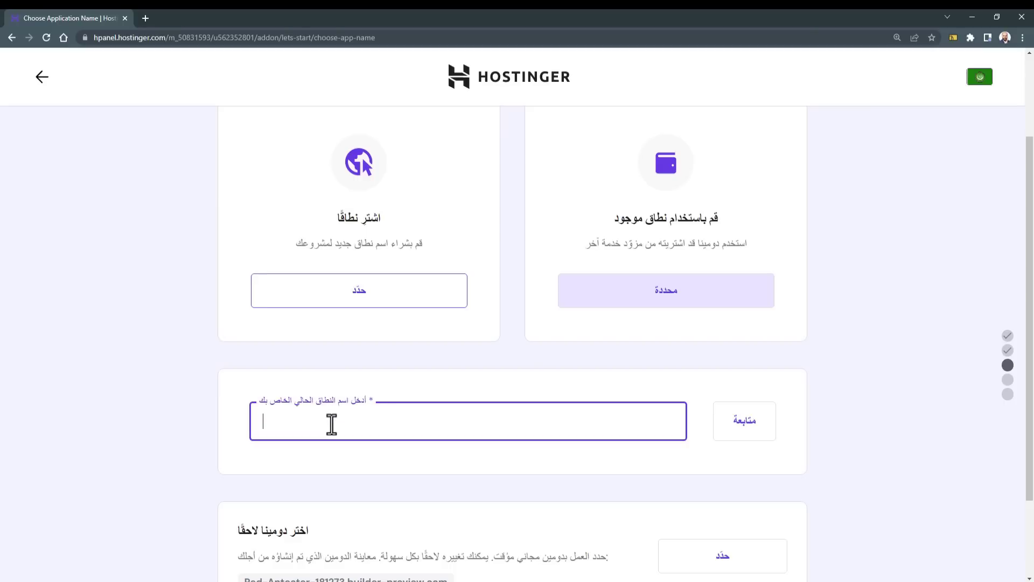
text(nourhomsi.net)
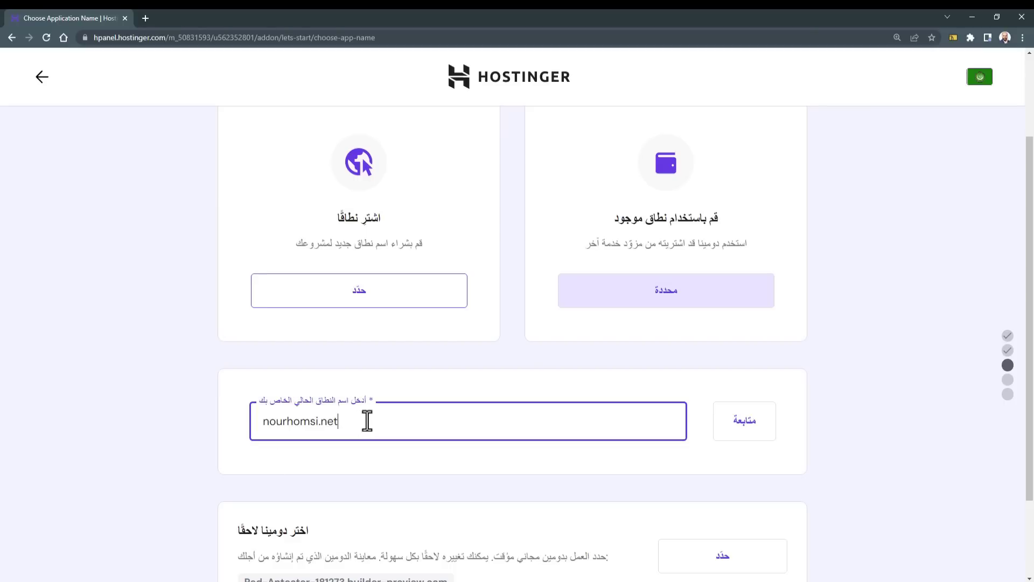
drag(366, 421, 247, 438)
click(262, 419)
text(store.)
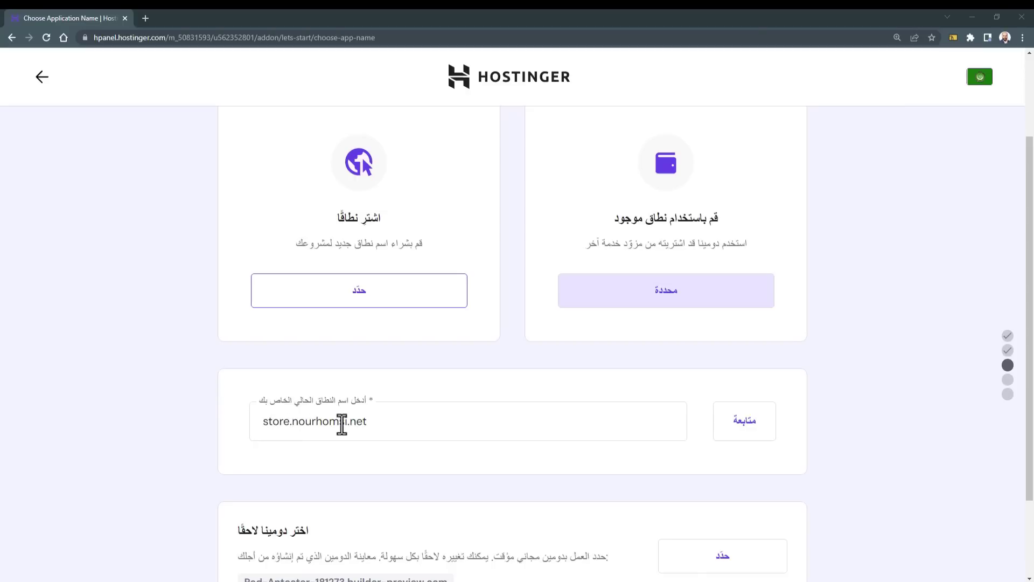
drag(294, 423, 370, 422)
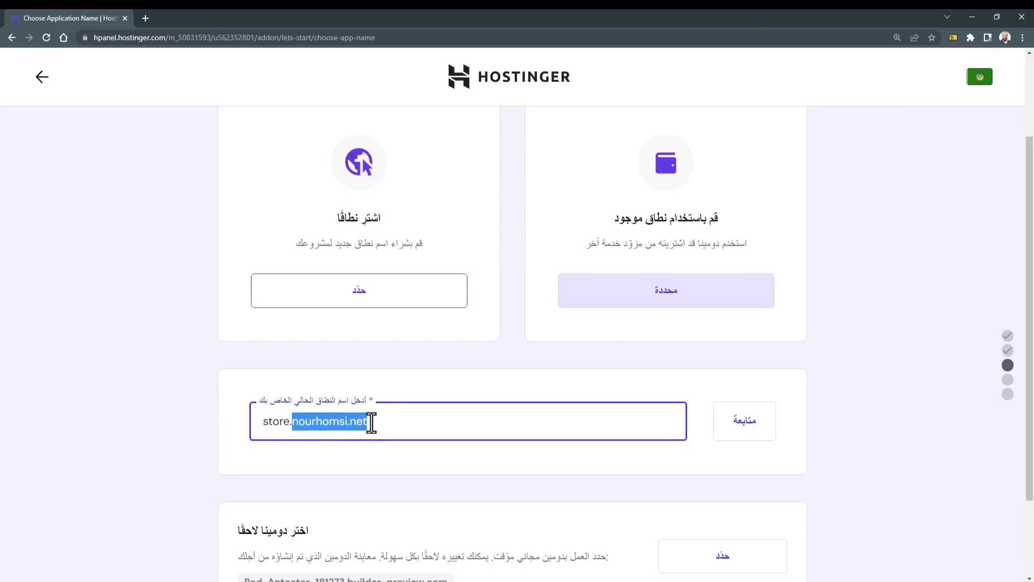
drag(291, 423, 248, 427)
click(261, 422)
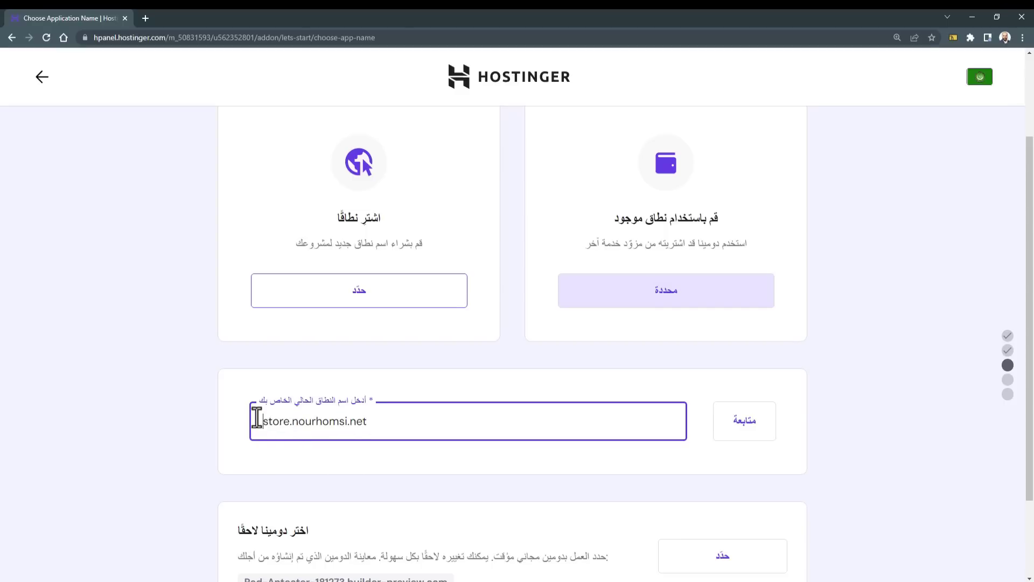
Step: Submit store.nourhomsi.net and continue past the domain confirmation summary
click(749, 437)
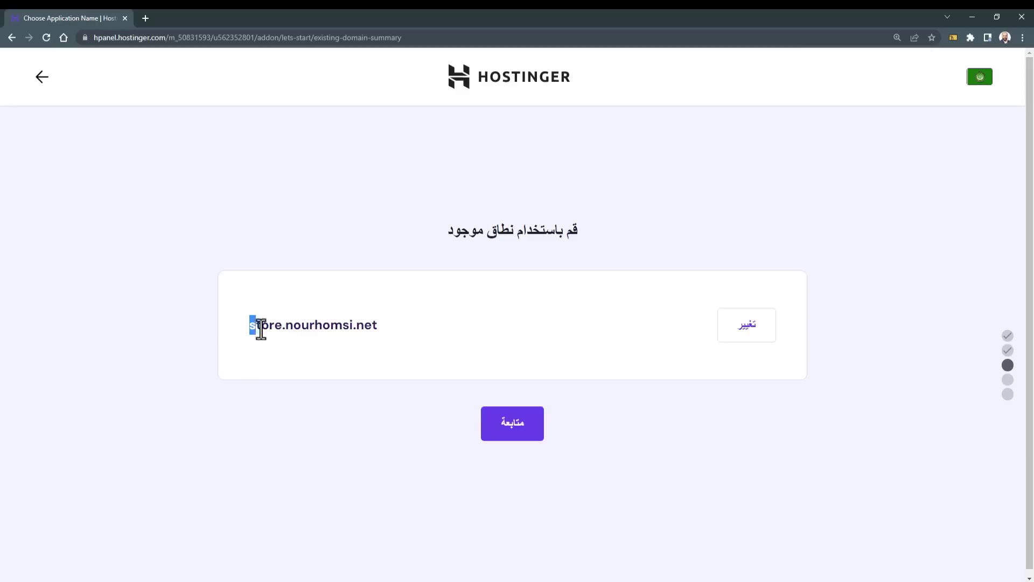
drag(261, 329, 392, 338)
click(392, 337)
click(496, 436)
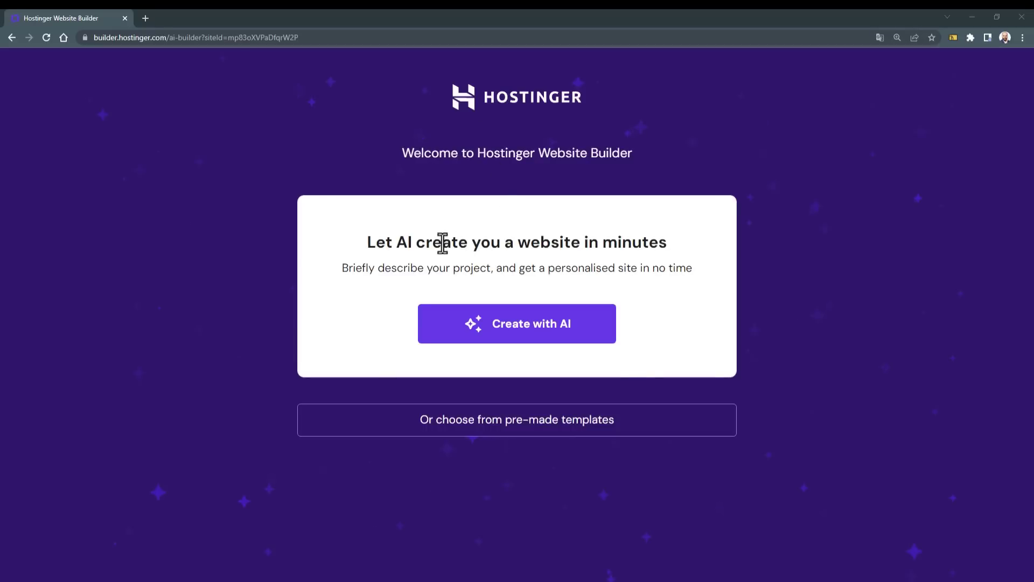
Step: Translate the Website Builder welcome page into Arabic to read its AI and template options
drag(368, 245, 529, 285)
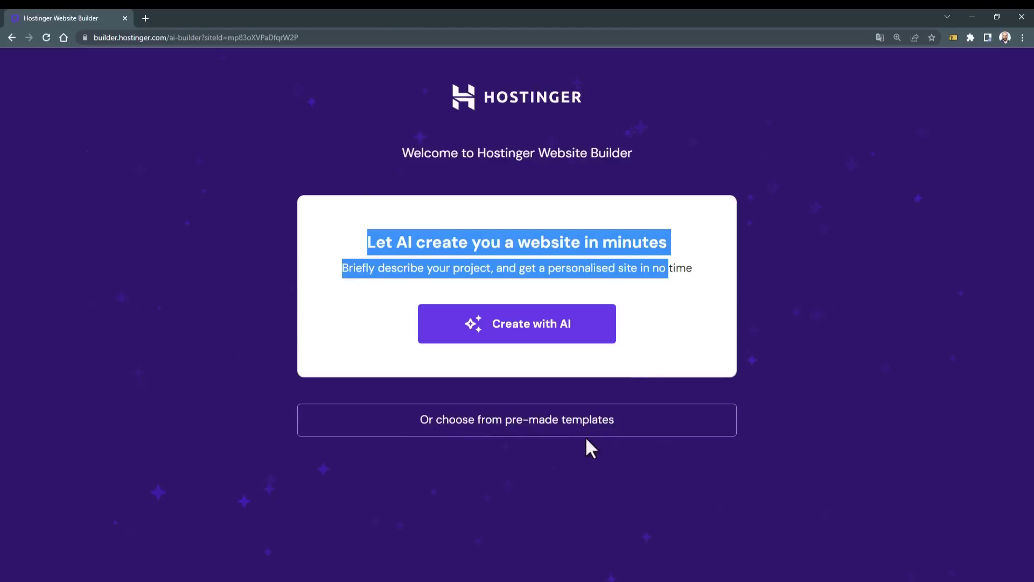
click(413, 521)
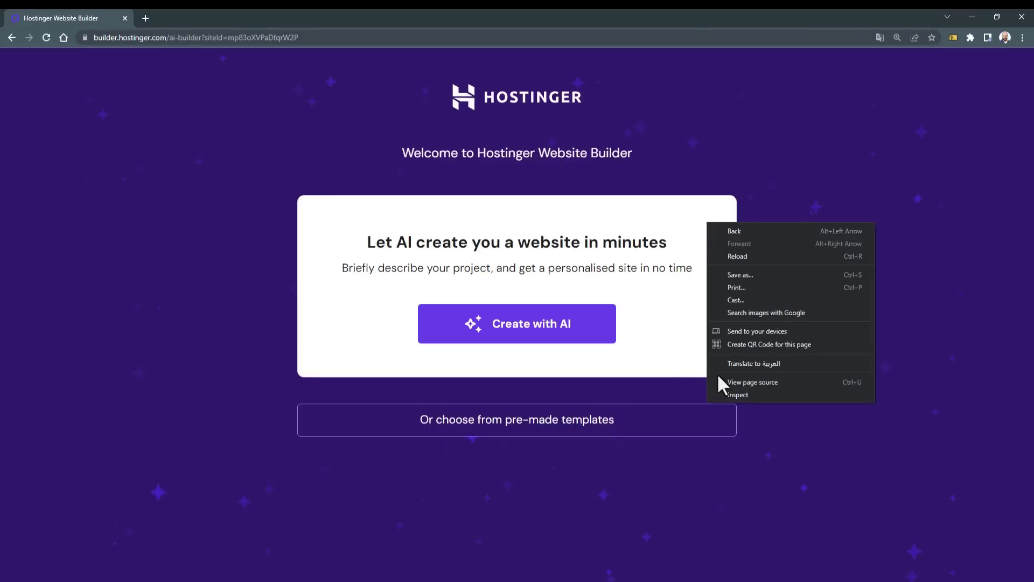
click(723, 364)
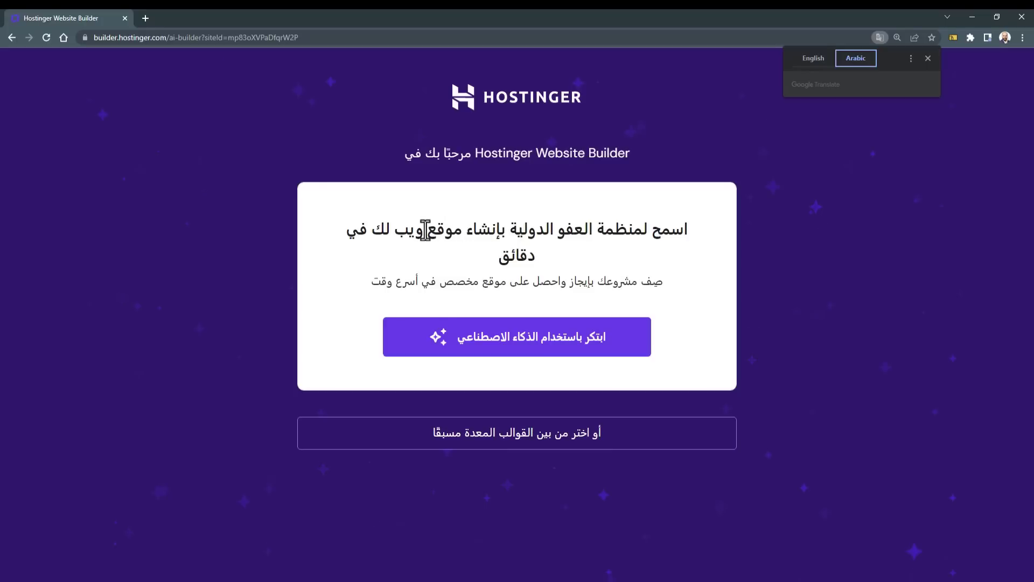
right_click(616, 207)
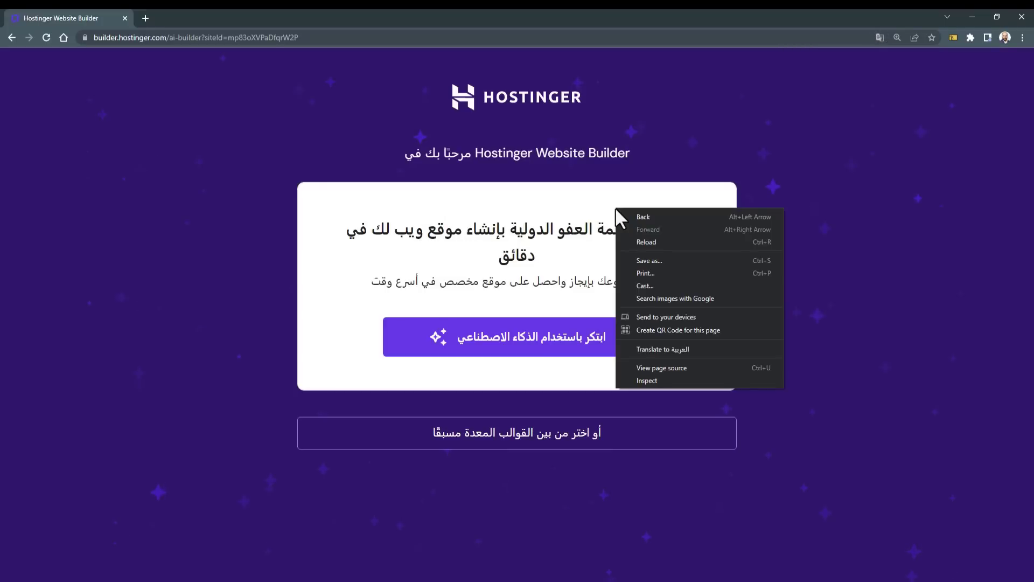
click(871, 87)
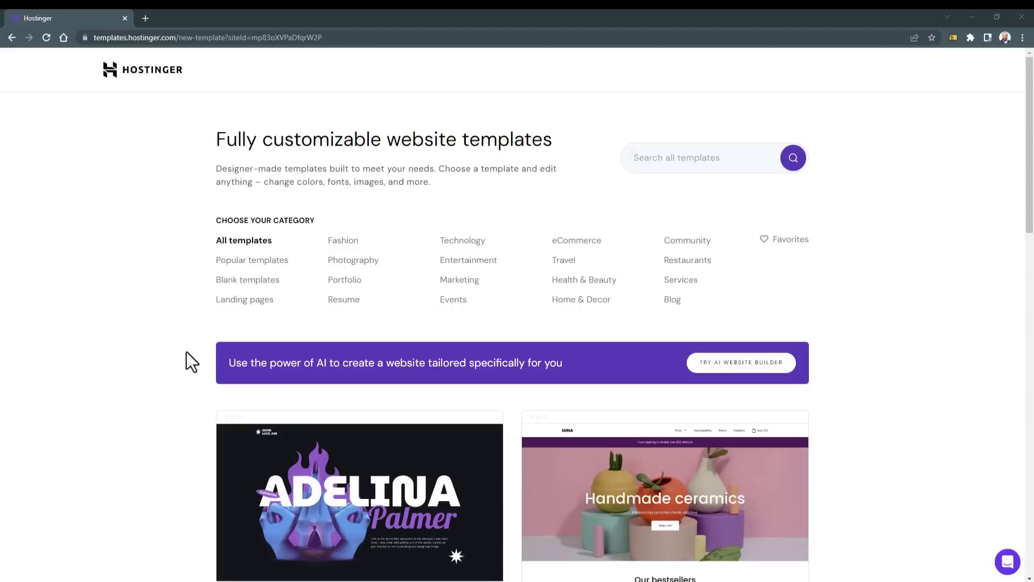
scroll(187, 351, down, 8)
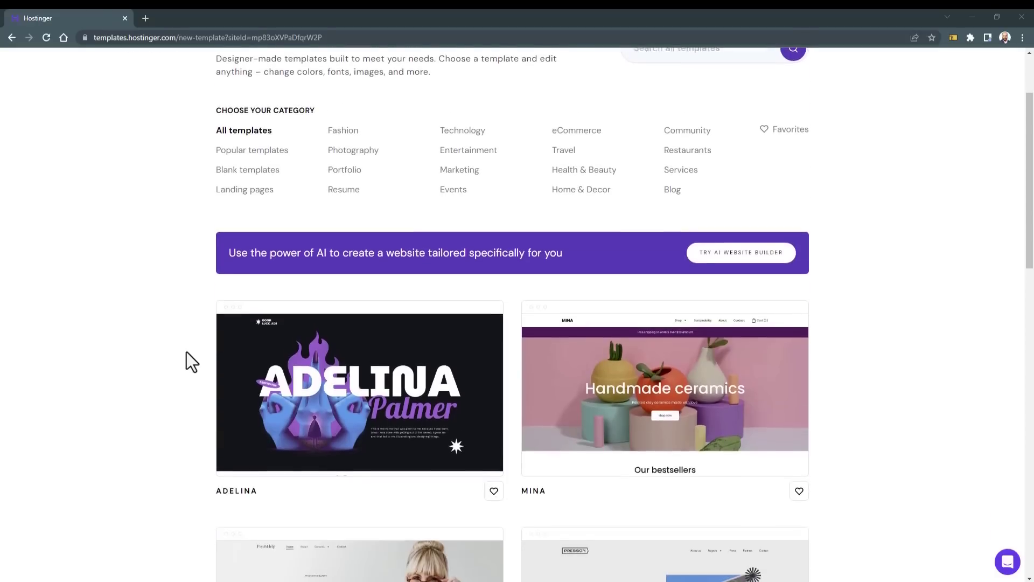
Step: Filter the template gallery to eCommerce and start building from the Enson template
scroll(186, 351, down, 10)
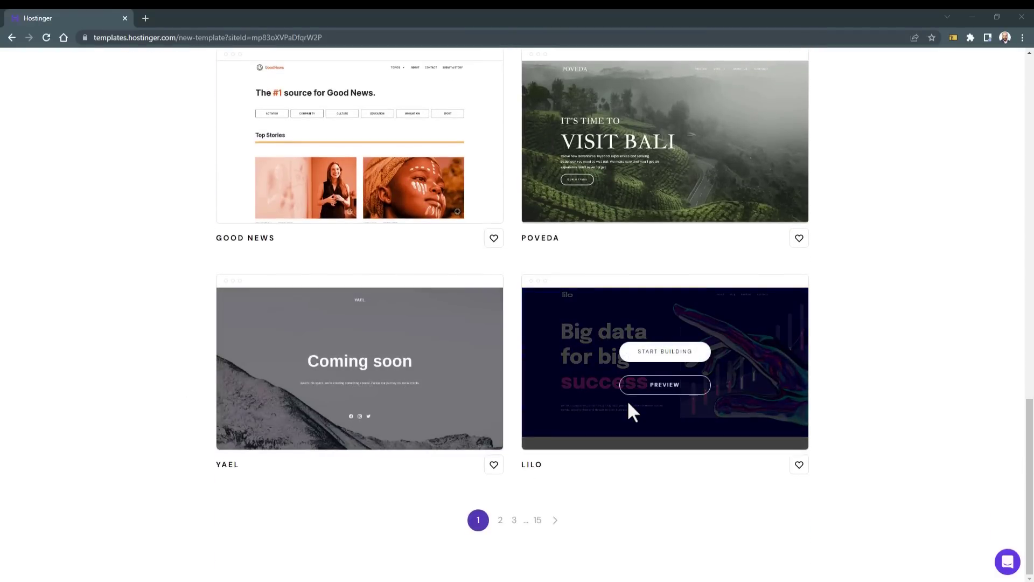
scroll(848, 399, up, 15)
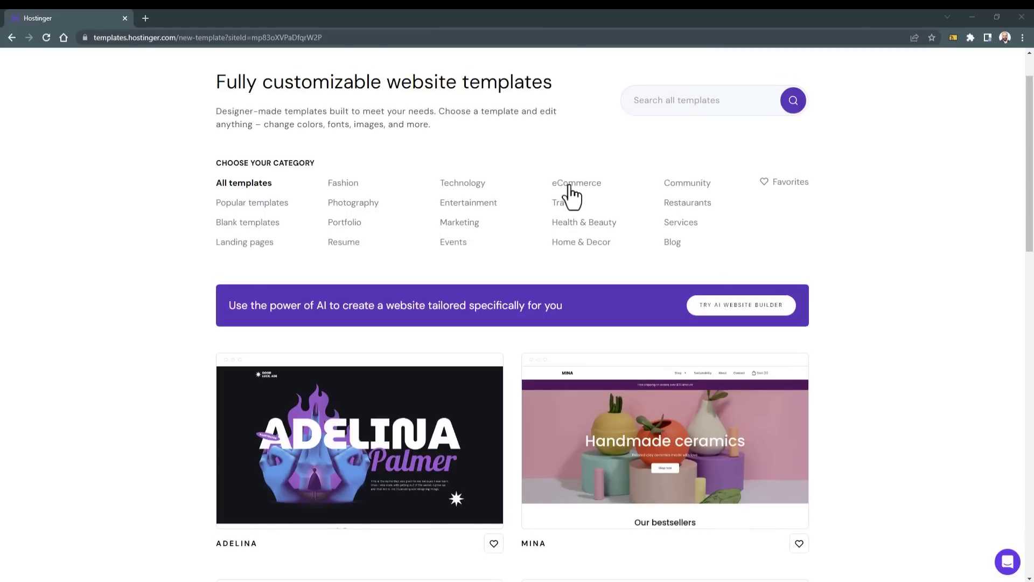
click(576, 186)
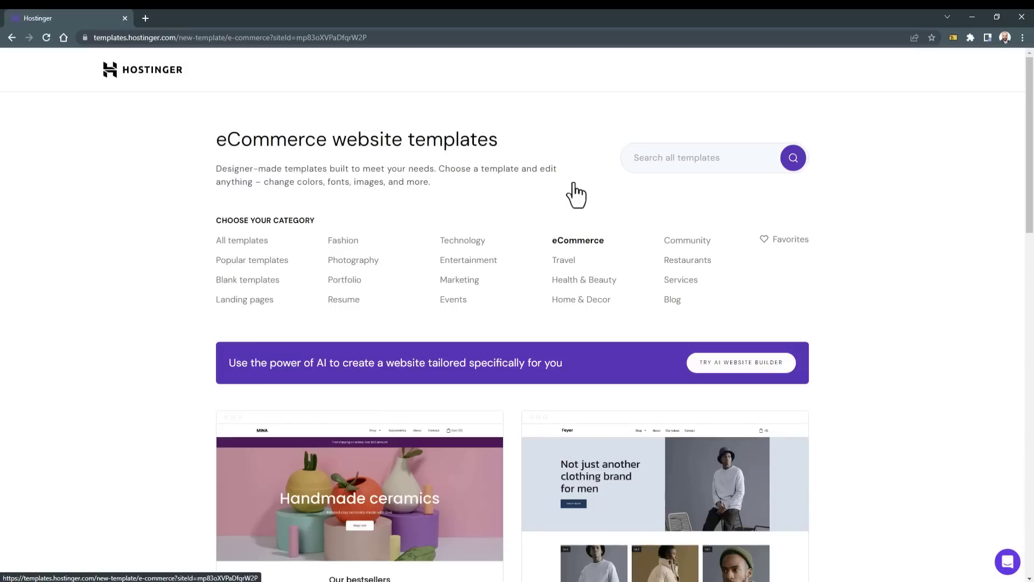
scroll(841, 375, down, 3)
scroll(854, 372, down, 8)
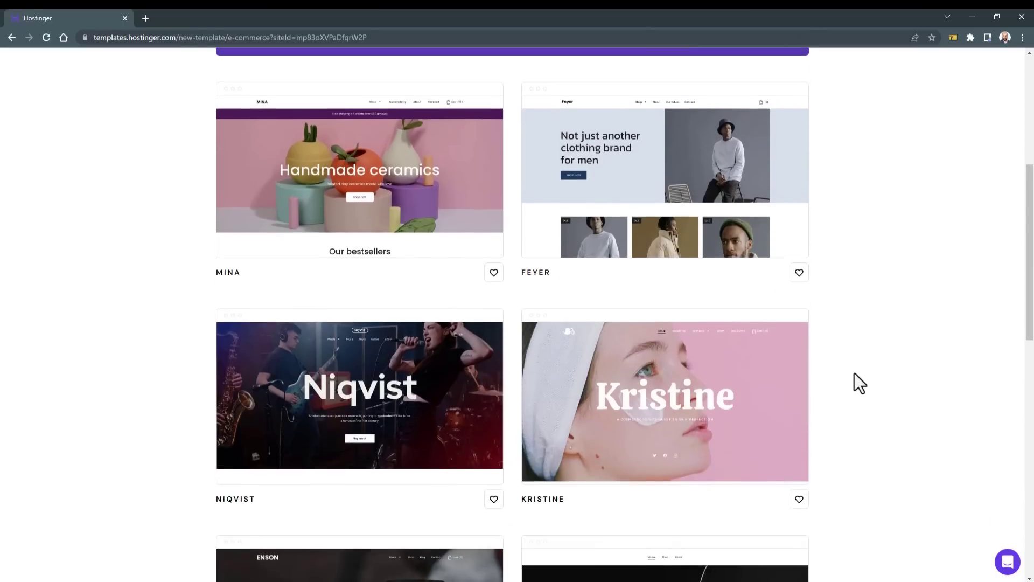
scroll(855, 373, down, 8)
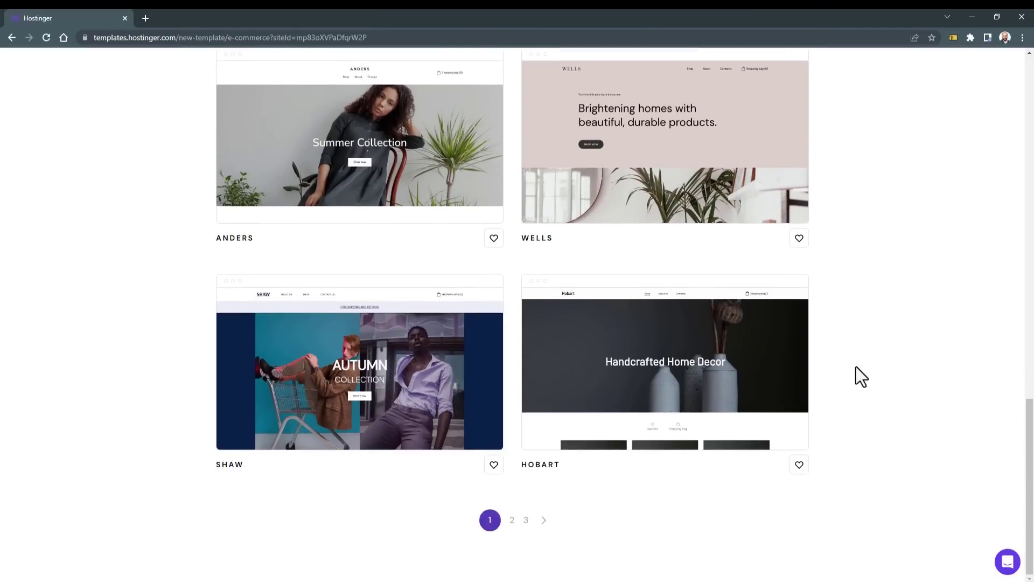
scroll(856, 367, up, 6)
scroll(856, 367, up, 1)
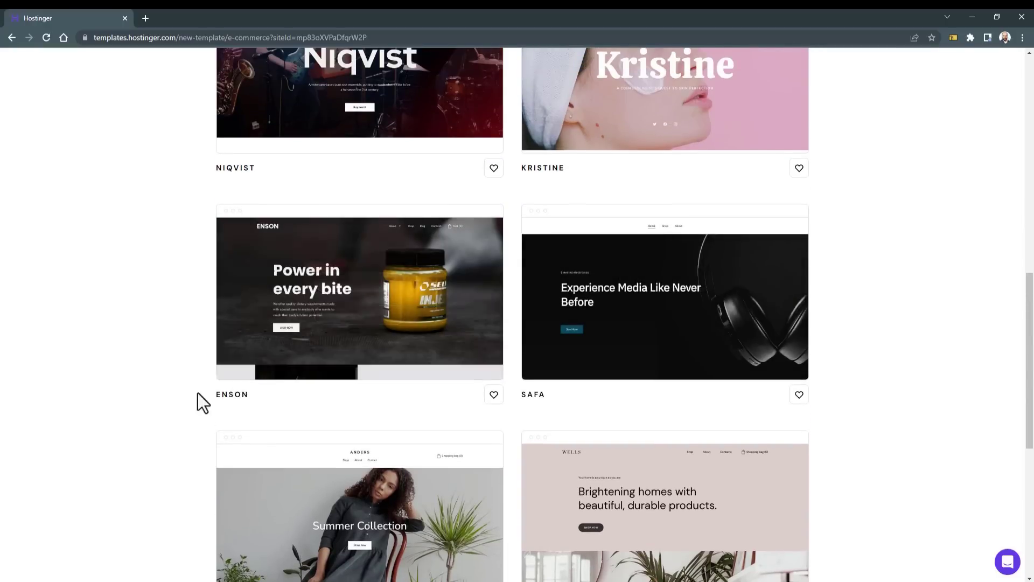
scroll(356, 402, up, 2)
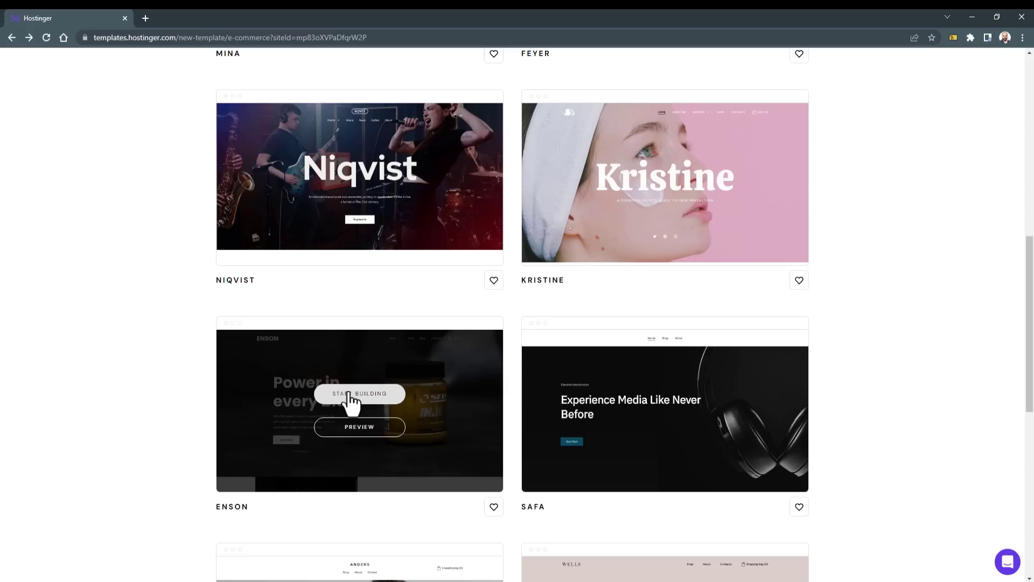
click(384, 389)
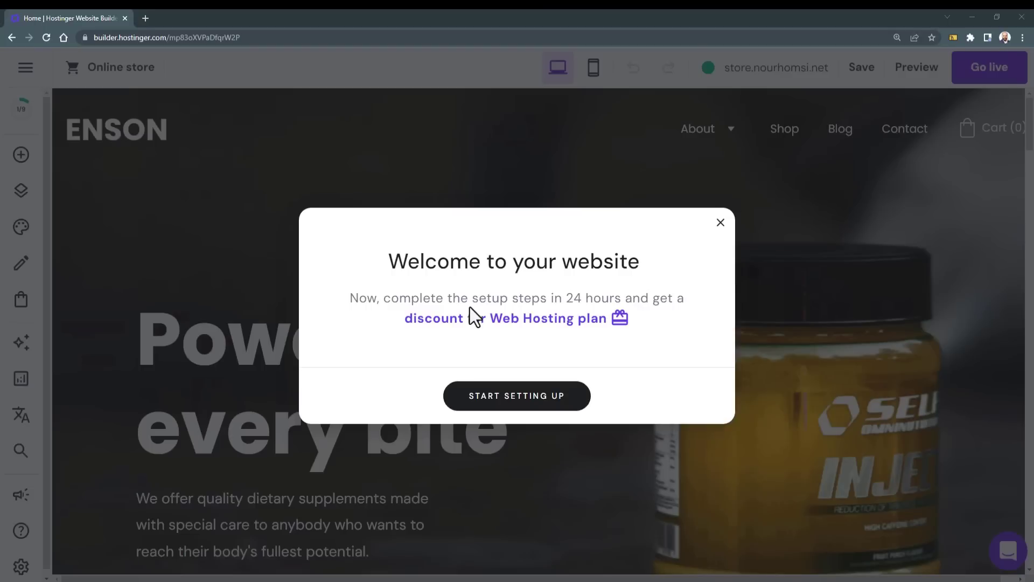
click(897, 37)
Step: Dismiss the setup welcome prompt and open the ENSON homepage in Preview mode
click(915, 57)
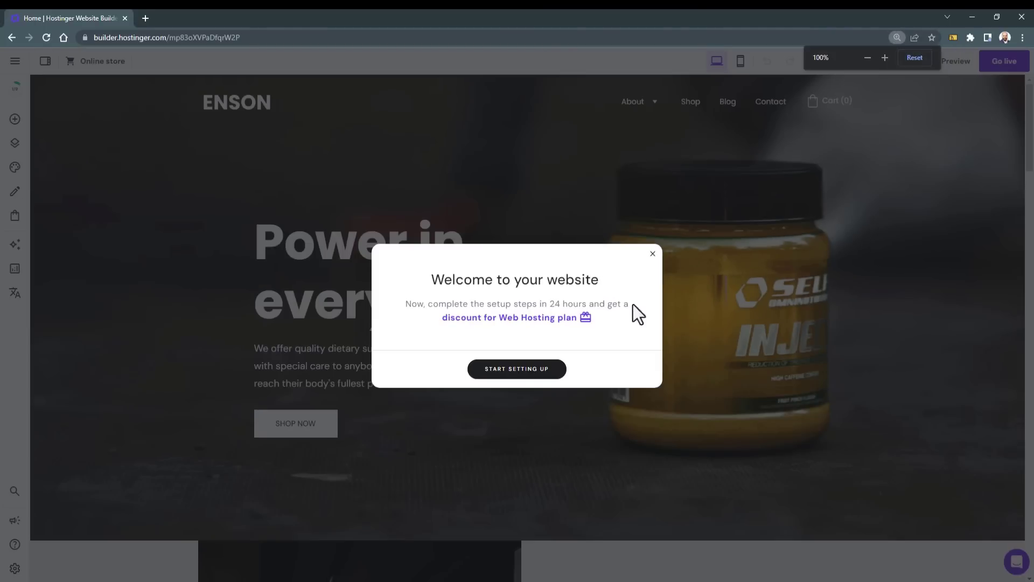
click(519, 370)
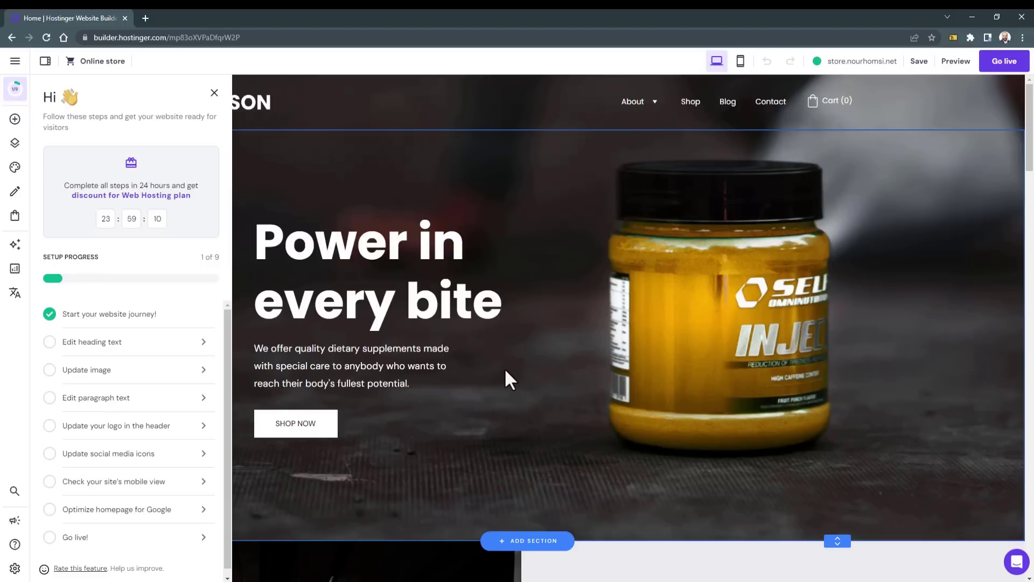
key(ctrl+plus)
key(ctrl+plus)
key(ctrl+plus)
key(ctrl+plus)
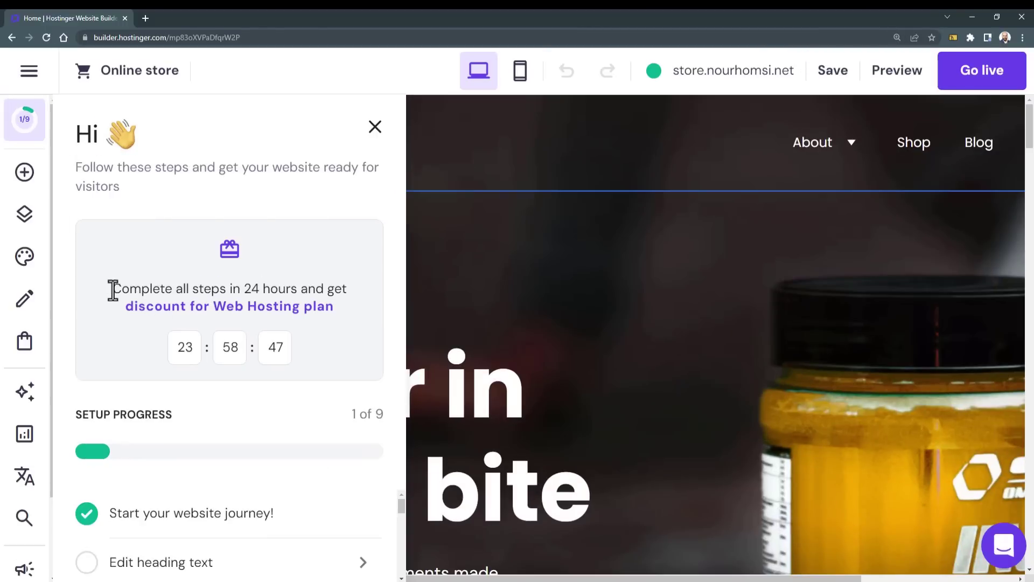
drag(113, 291, 337, 305)
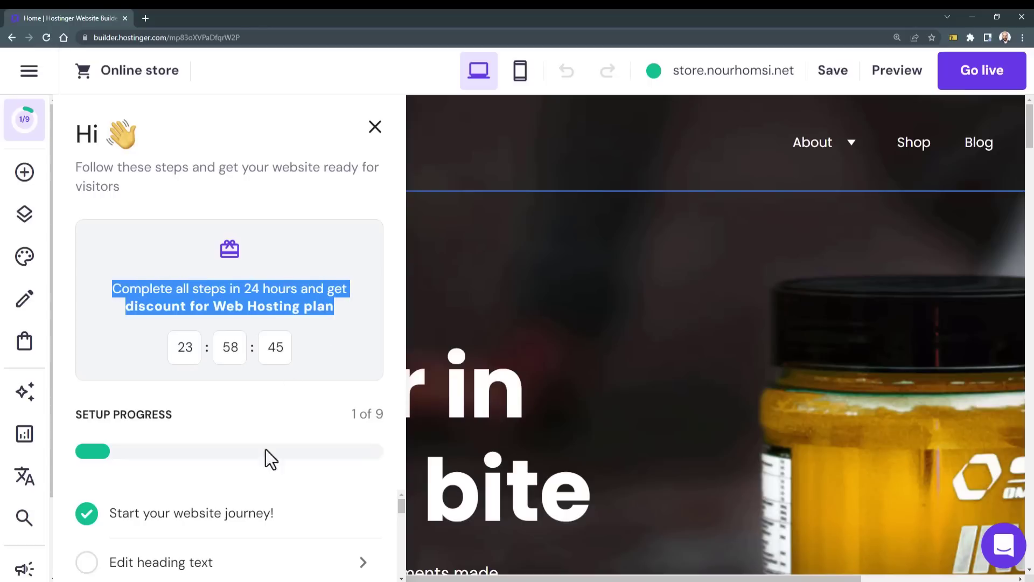
scroll(242, 527, down, 3)
scroll(242, 526, up, 3)
click(354, 314)
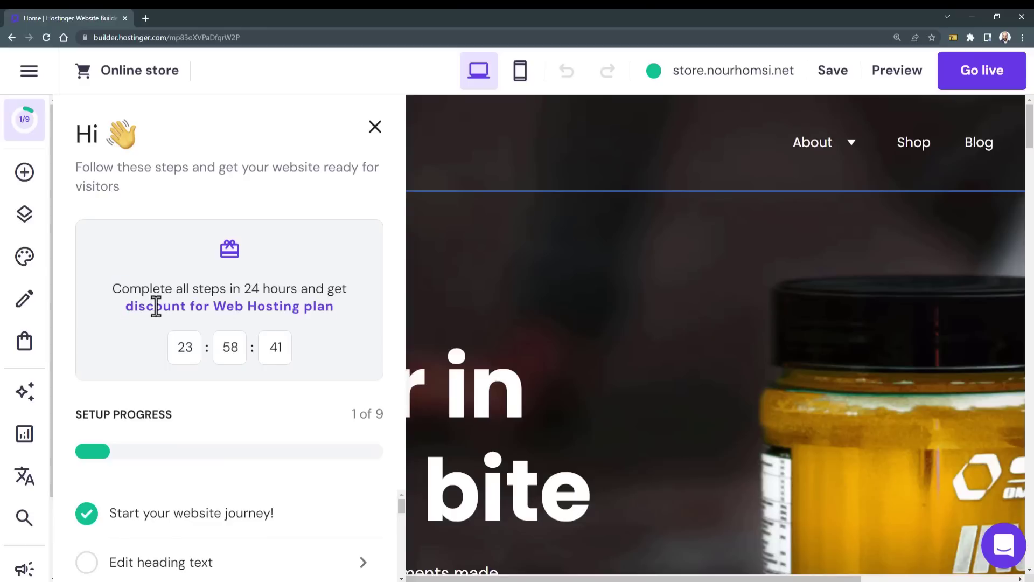
drag(226, 306, 276, 305)
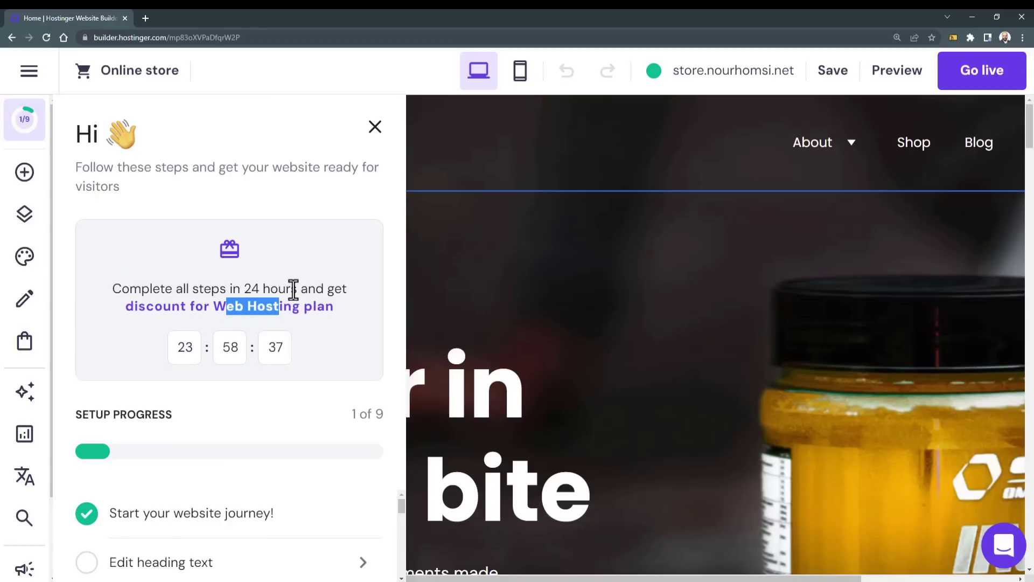
key(ctrl+0)
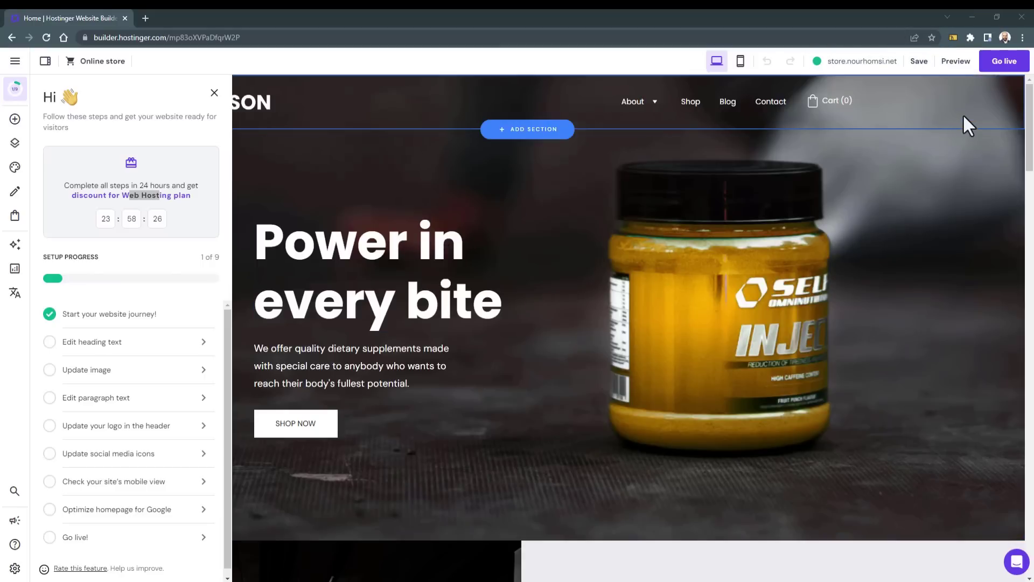
click(957, 62)
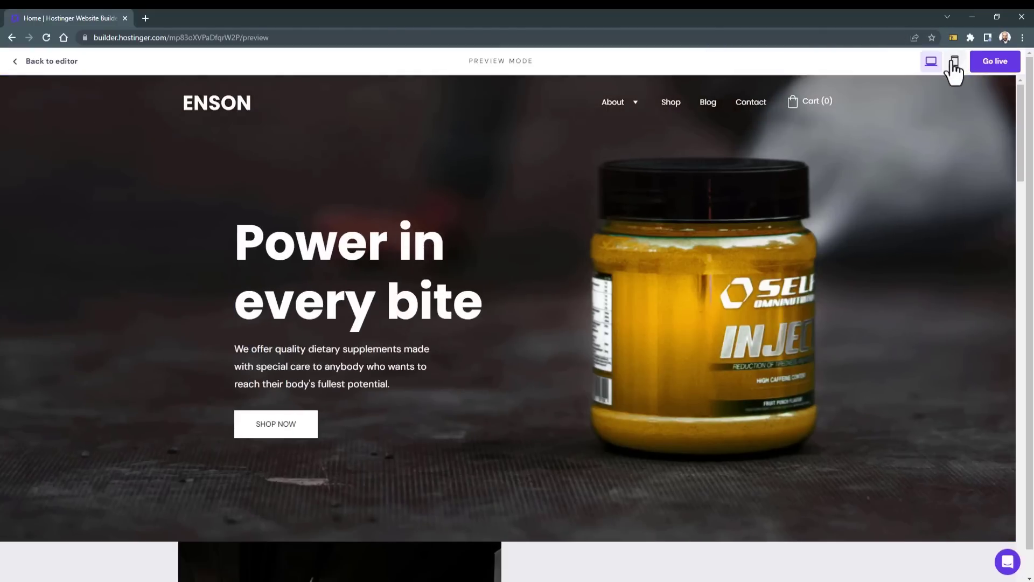
Step: Open the shop page, view the Banana Core Protein Bar, and try adding it to the bag
scroll(448, 286, down, 10)
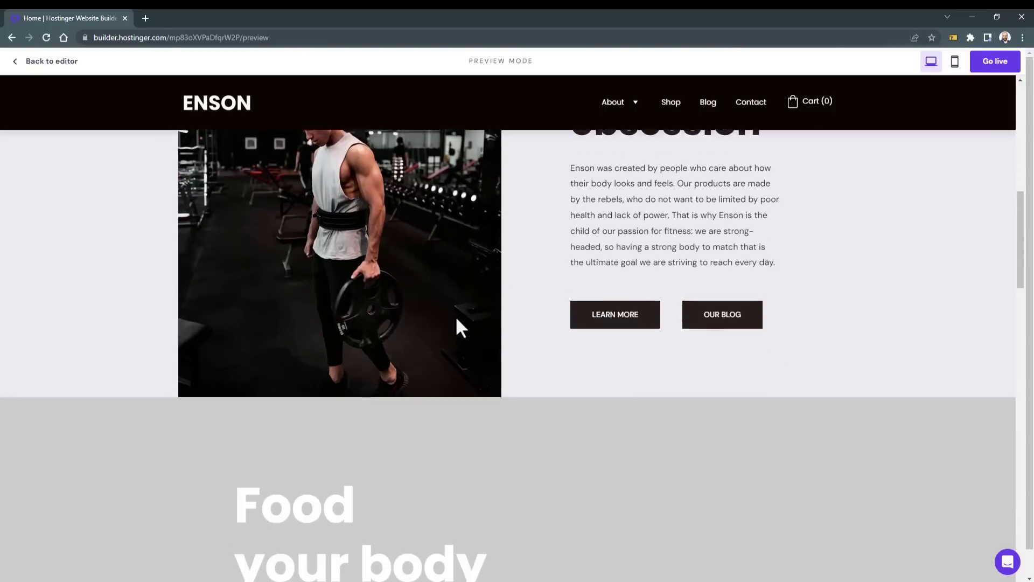
scroll(464, 335, down, 8)
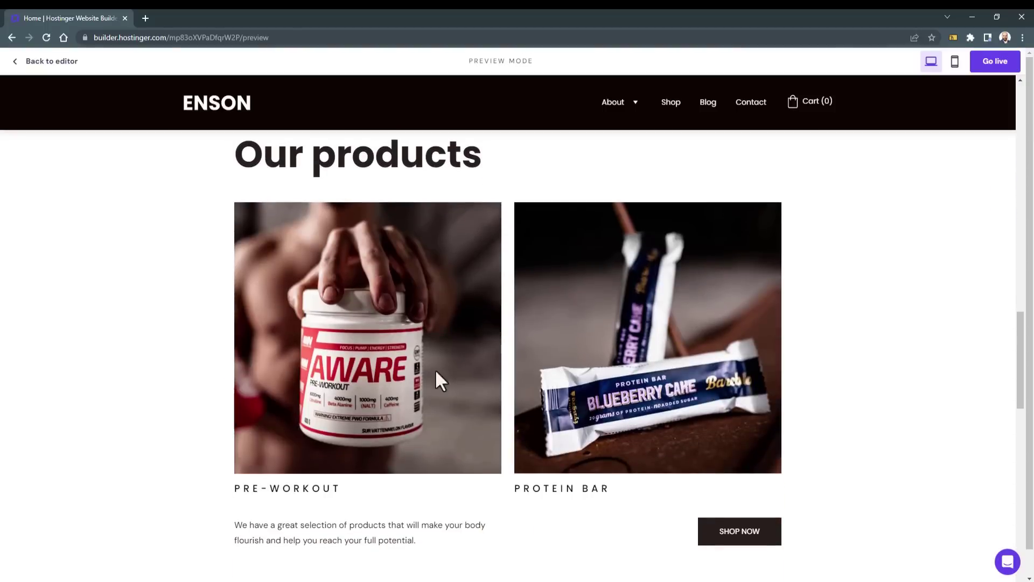
scroll(410, 409, down, 4)
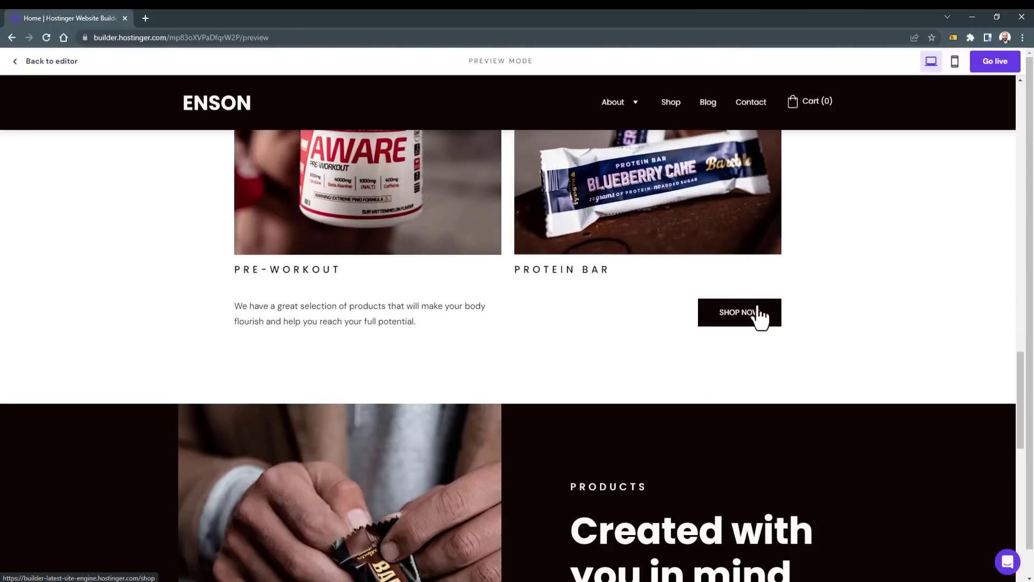
click(758, 316)
scroll(799, 301, down, 8)
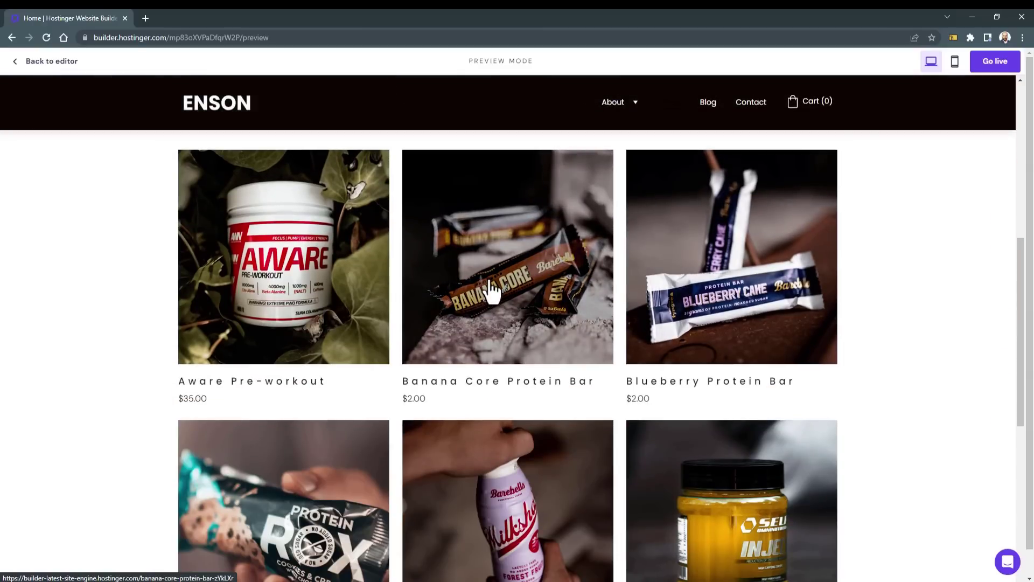
click(492, 291)
scroll(490, 313, down, 2)
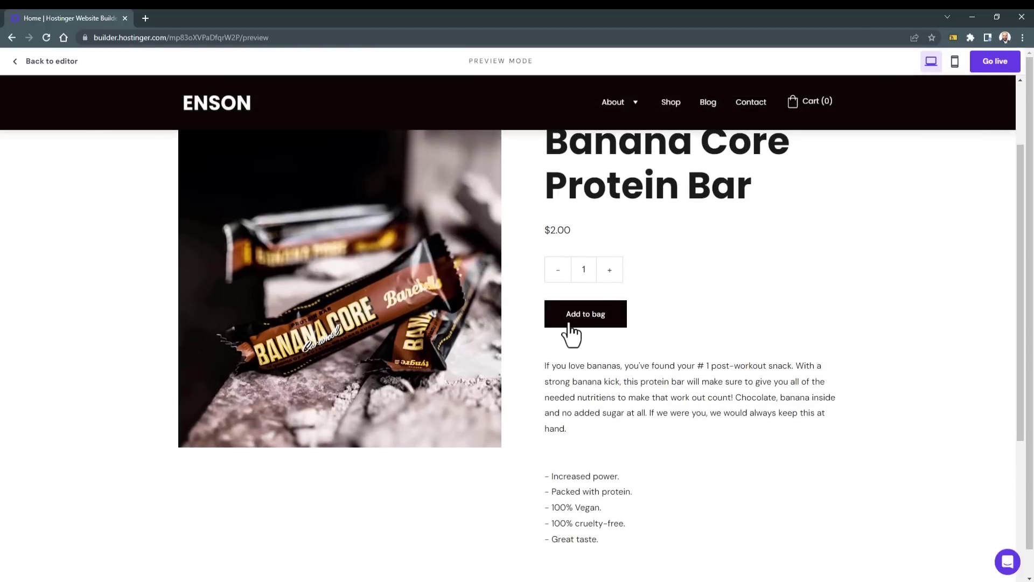
click(570, 324)
Step: Go back to the previewed homepage and scroll through it
scroll(949, 146, up, 1)
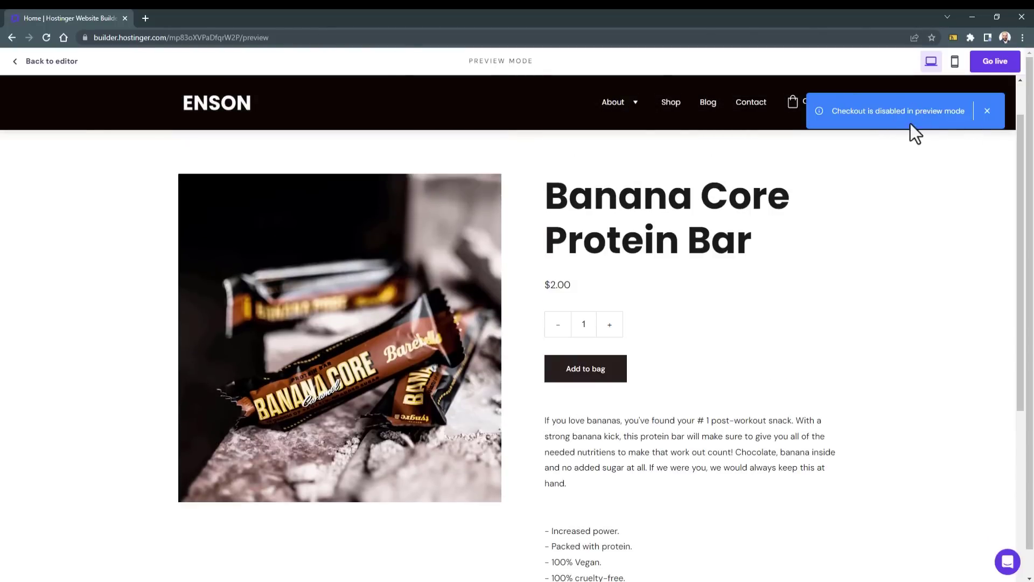
scroll(714, 312, down, 6)
scroll(719, 317, up, 7)
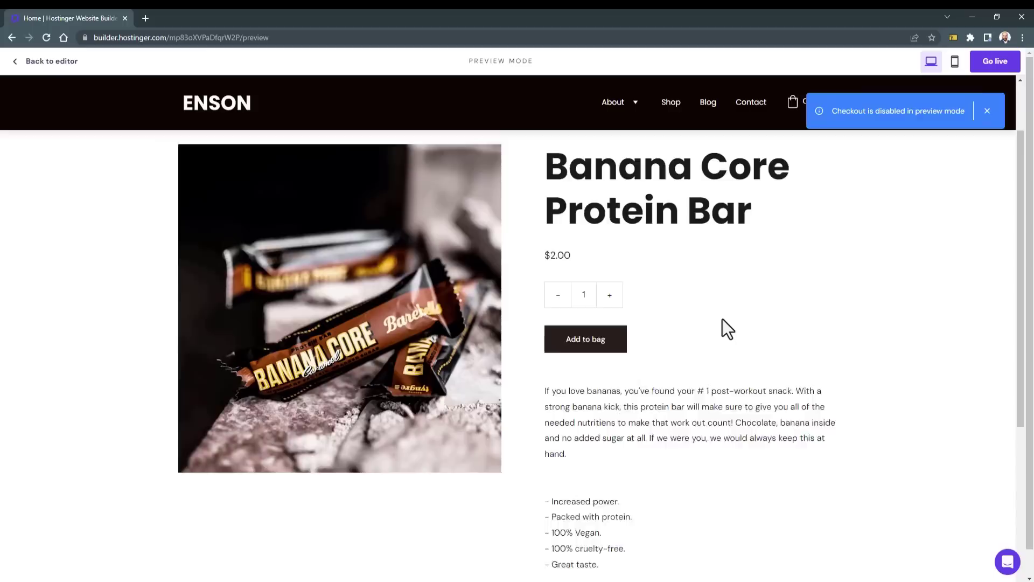
key(alt+Left)
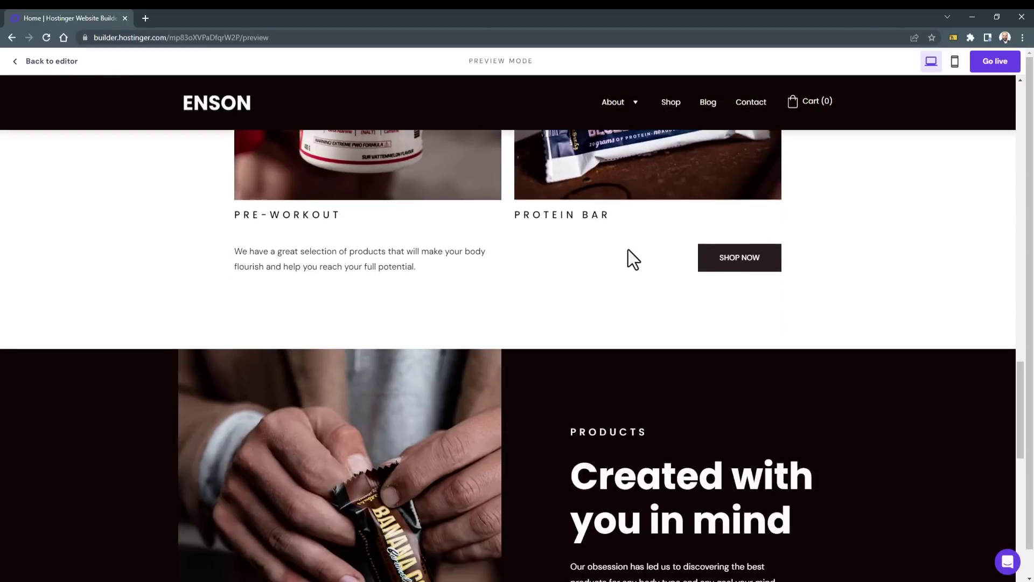
scroll(628, 250, down, 6)
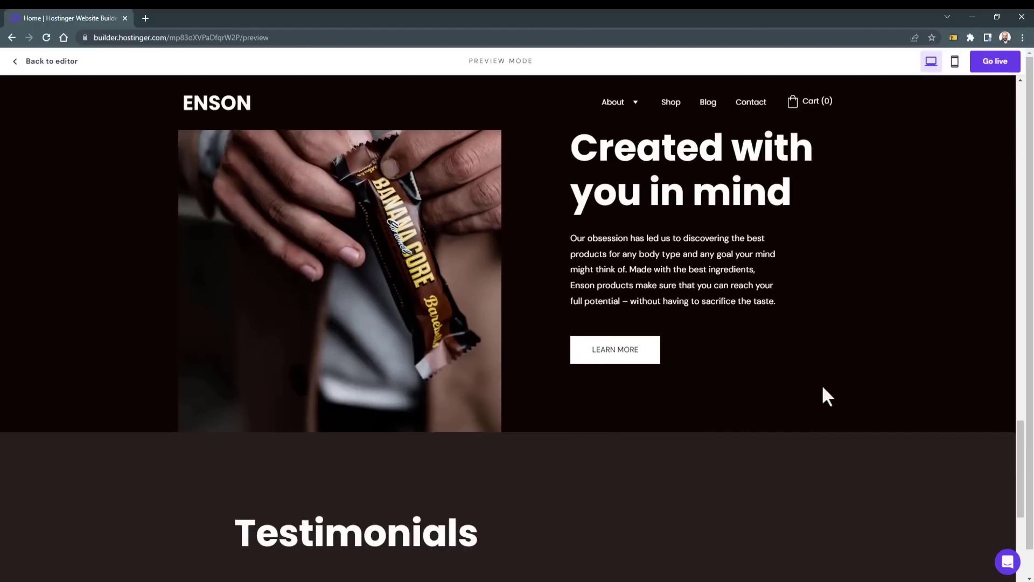
scroll(823, 387, up, 12)
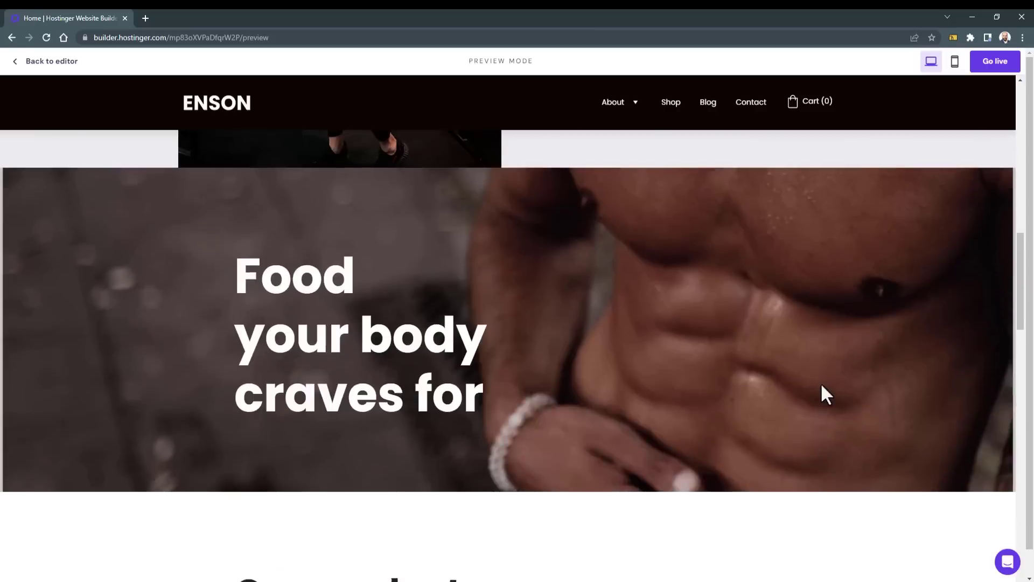
scroll(822, 385, up, 2)
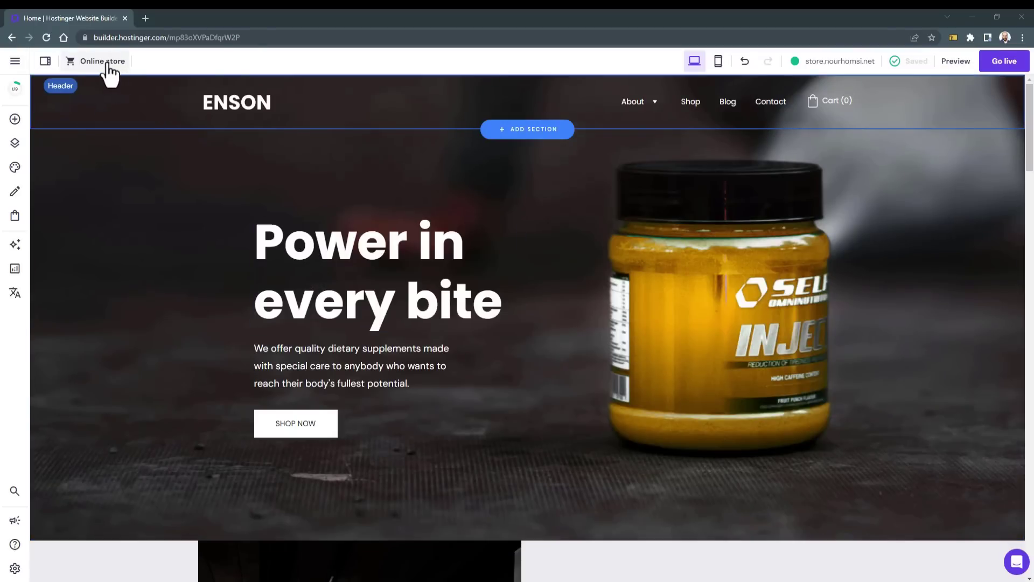
Step: Enter a store name, accept Germany with EUR to finish setup, then choose Edit Website
click(107, 63)
key(ctrl+plus)
key(ctrl+plus)
key(ctrl+plus)
key(ctrl+plus)
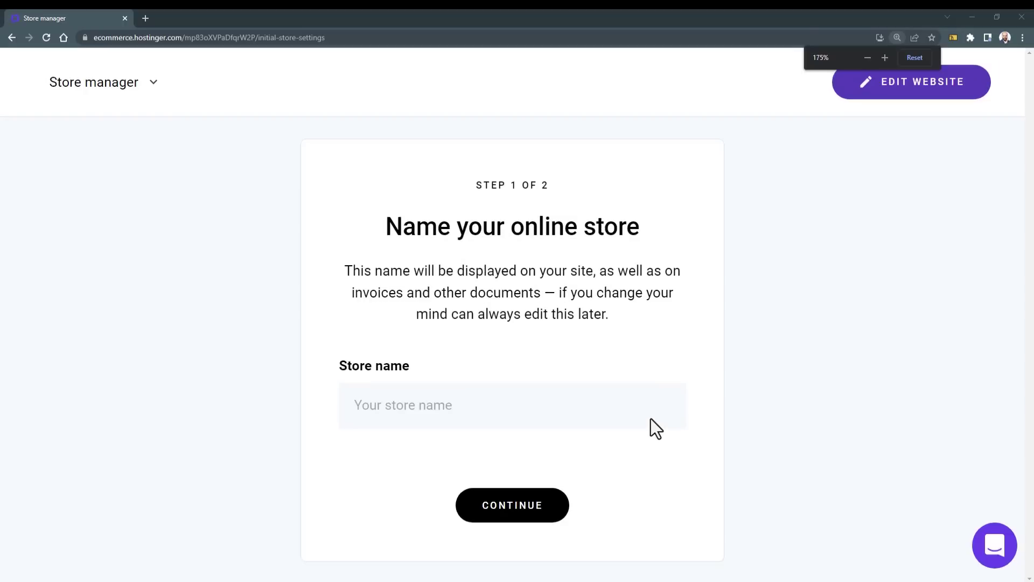
drag(340, 368, 438, 358)
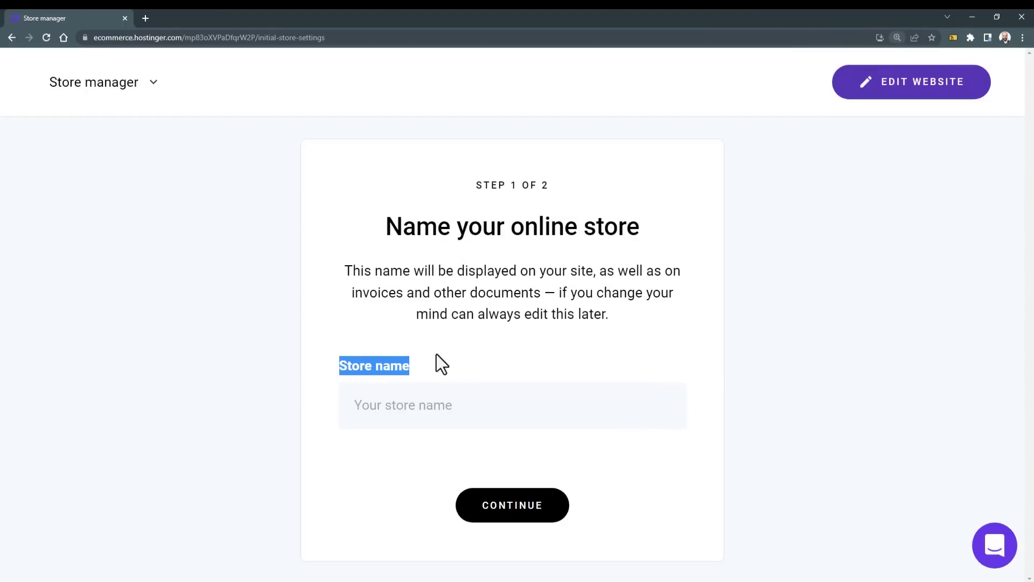
click(447, 405)
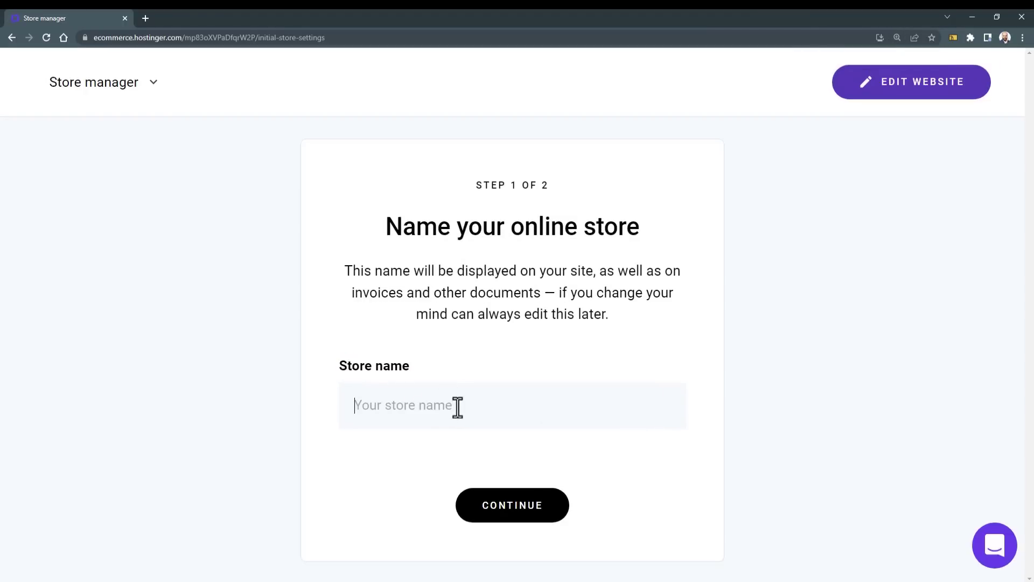
text(HOMSI)
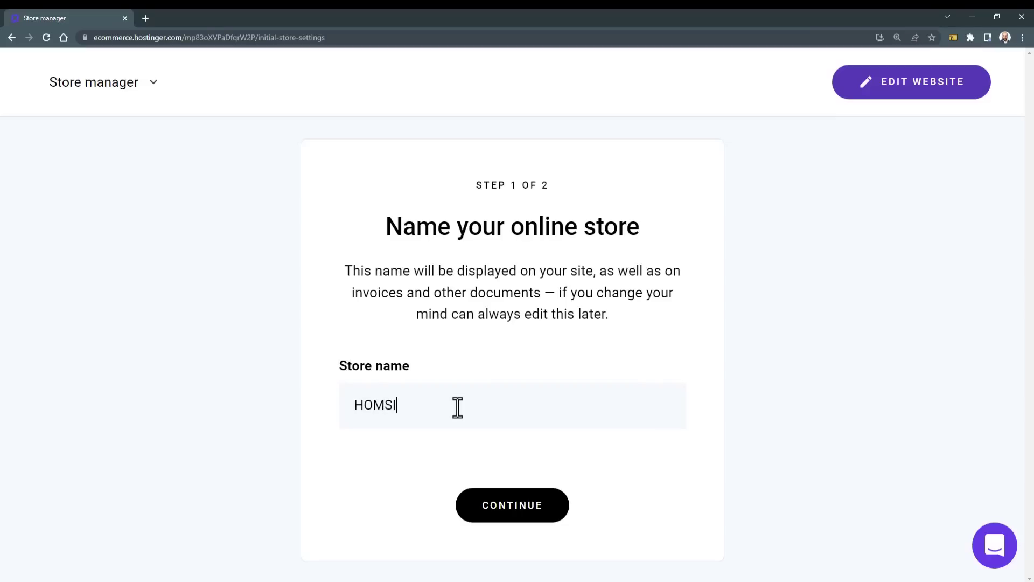
click(520, 511)
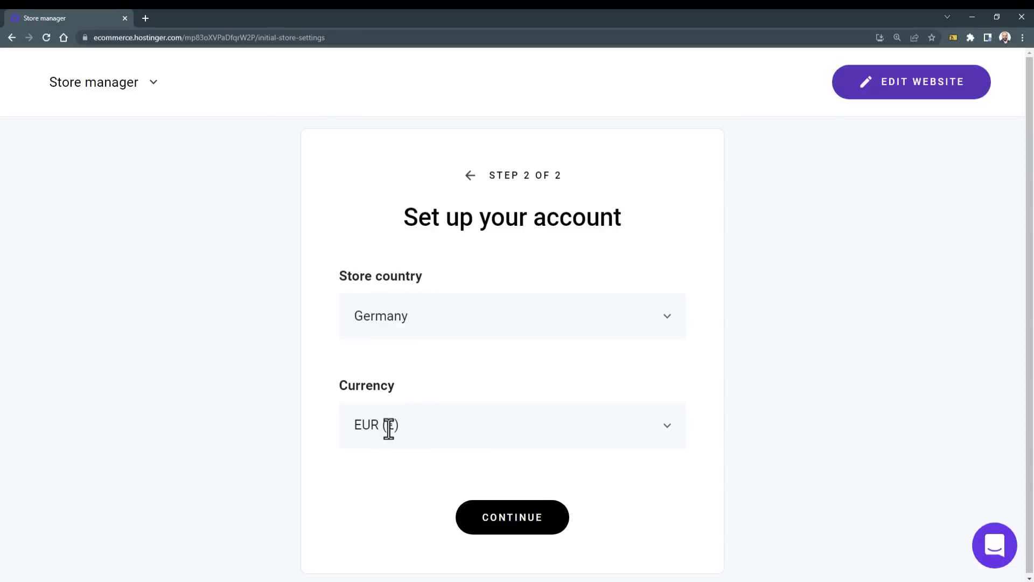
click(512, 527)
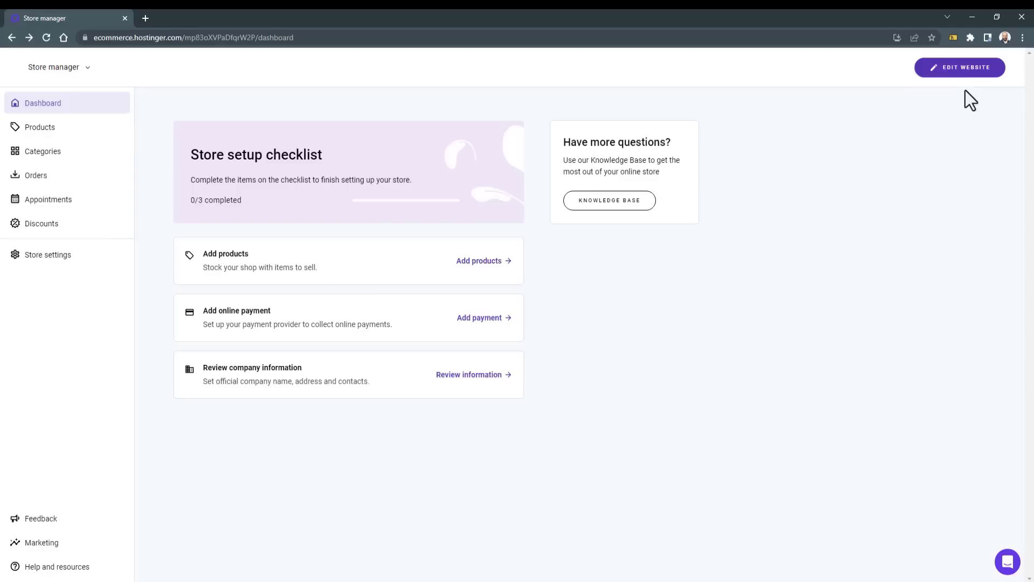
click(966, 73)
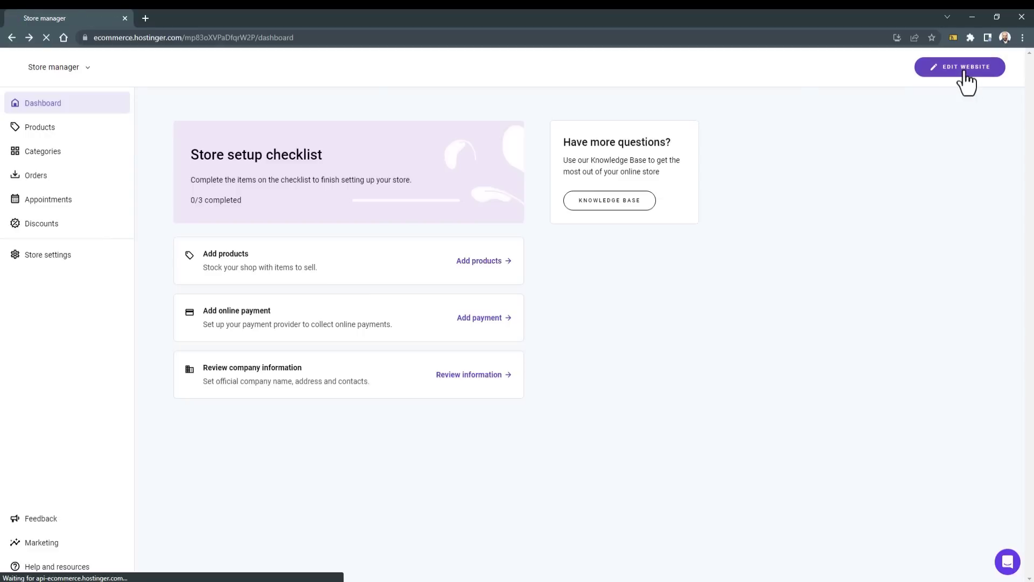
Step: Replace the 'Power in every bite' heading with 'أهلا بكم في متجرنا' and narrow its box
scroll(502, 269, down, 20)
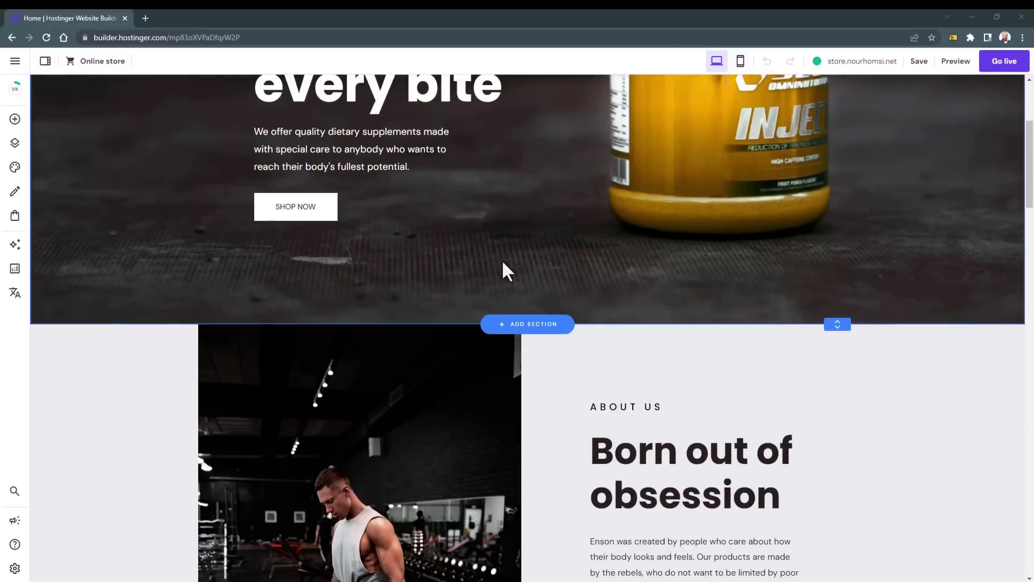
scroll(501, 286, down, 8)
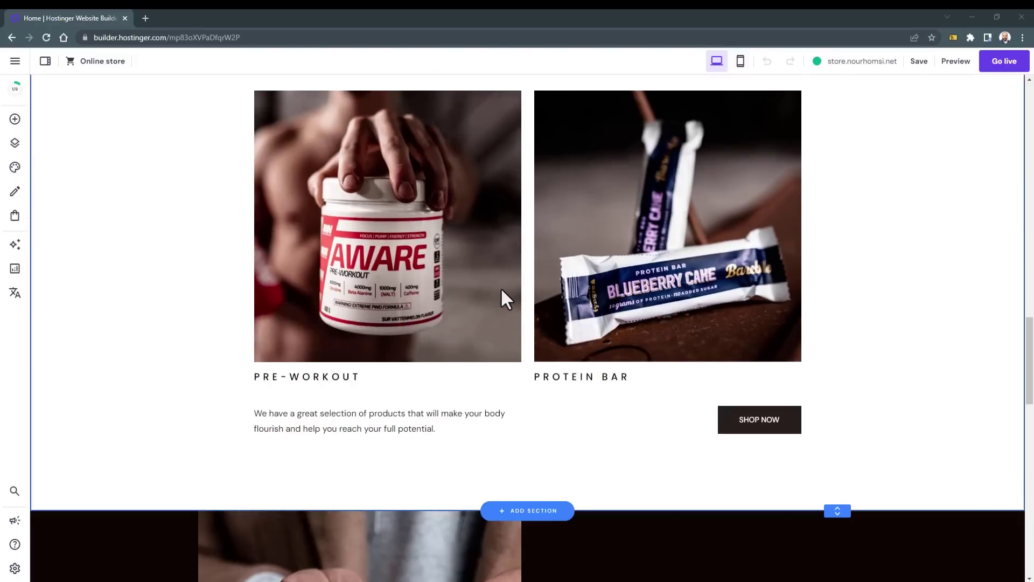
scroll(501, 291, up, 15)
scroll(498, 299, up, 10)
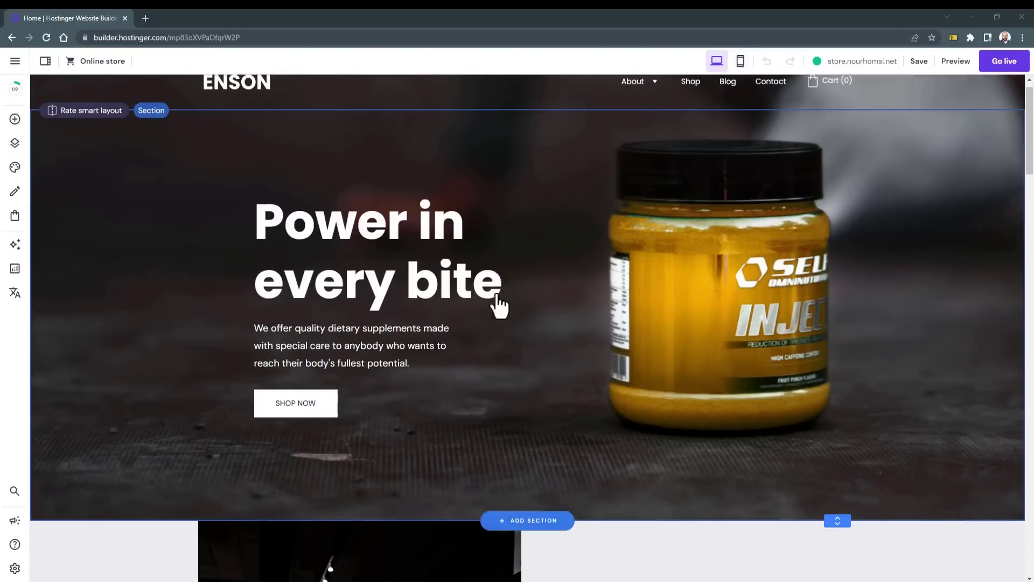
click(359, 238)
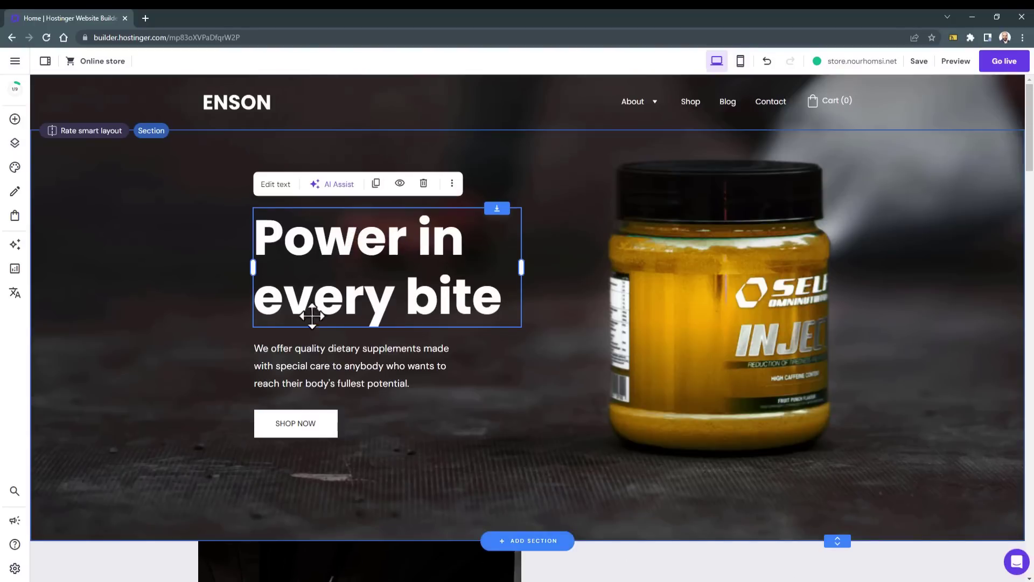
click(289, 349)
click(337, 239)
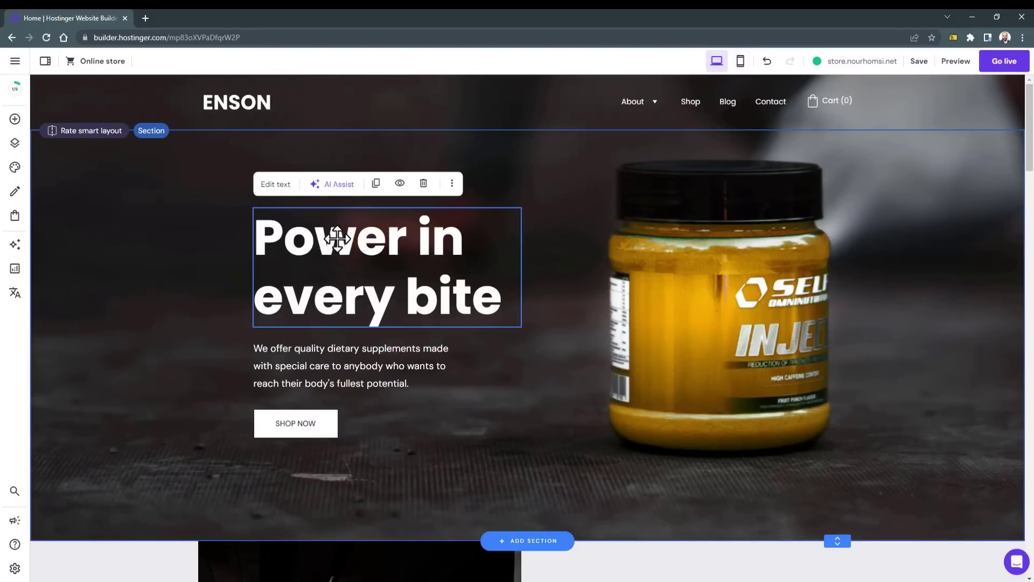
click(337, 239)
key(ctrl+a)
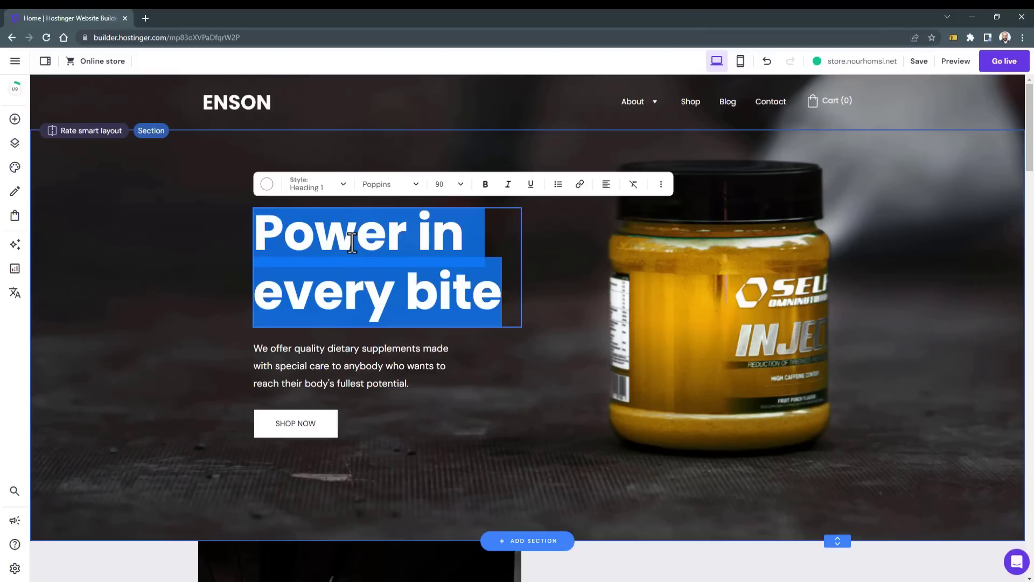
text(أهلا بكم في متجرنا)
key(Escape)
drag(516, 268, 427, 273)
Step: Select the hero description paragraph and bring up AI Assist for it
click(293, 354)
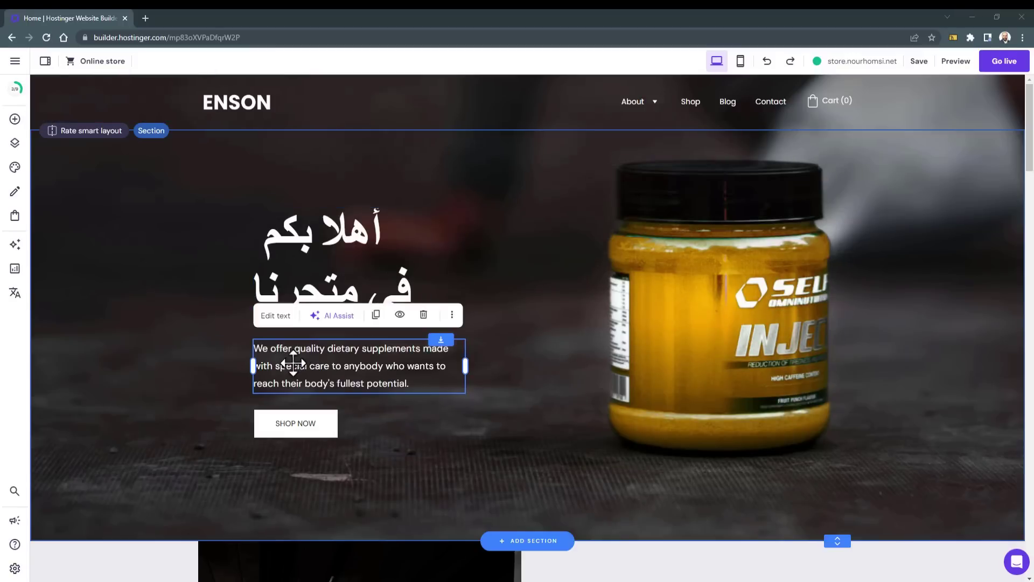
click(380, 422)
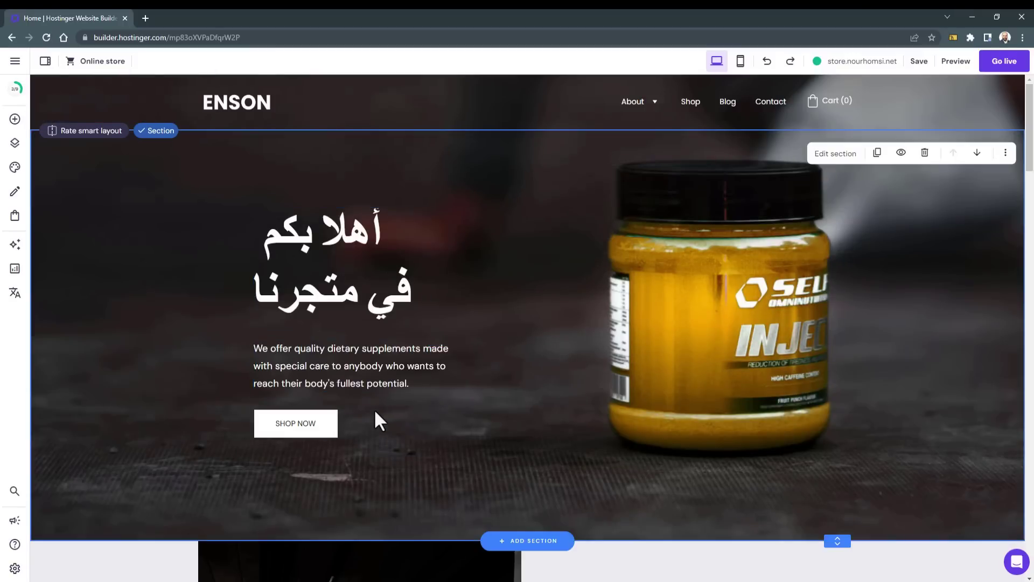
click(365, 376)
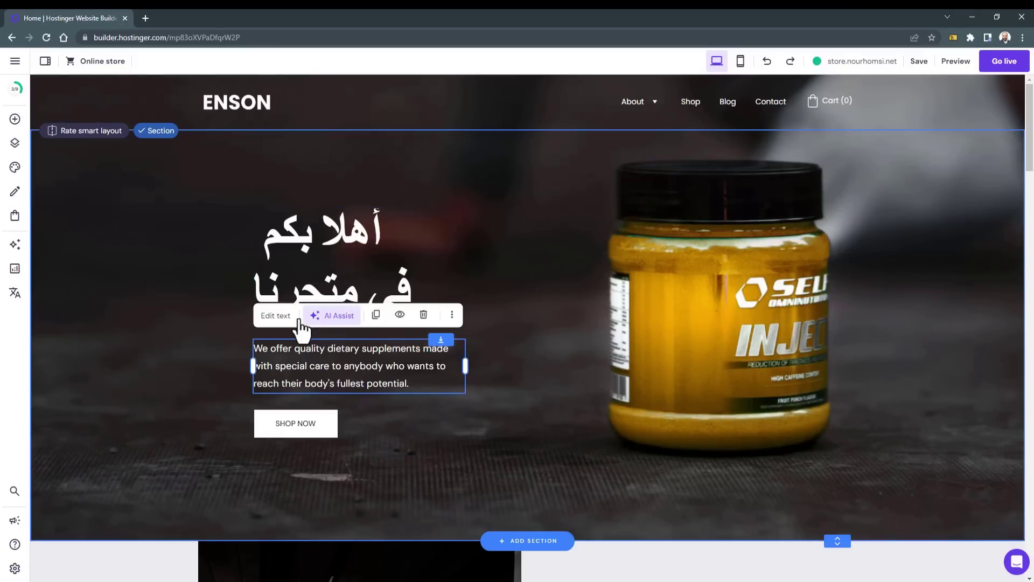
click(275, 317)
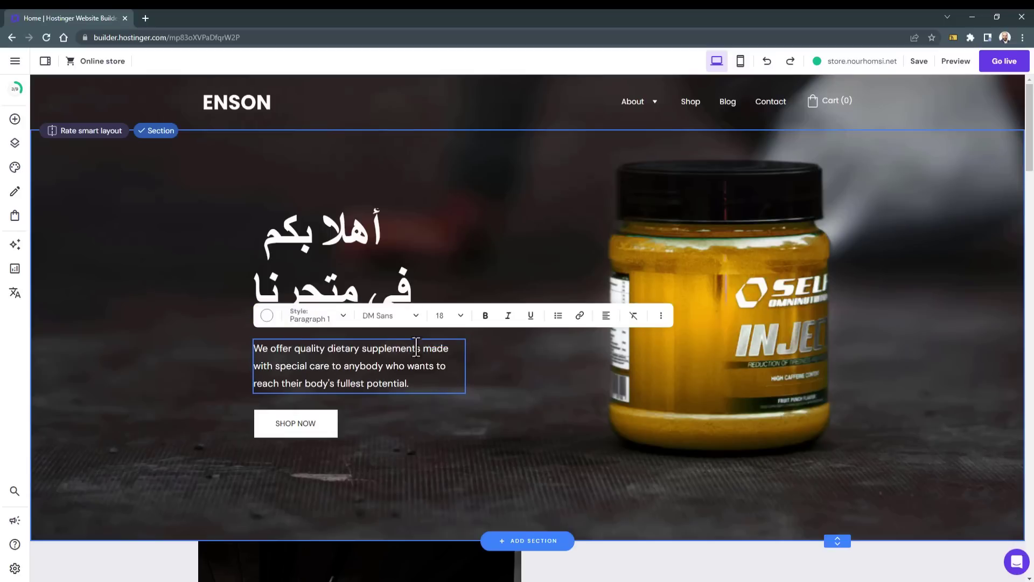
key(Escape)
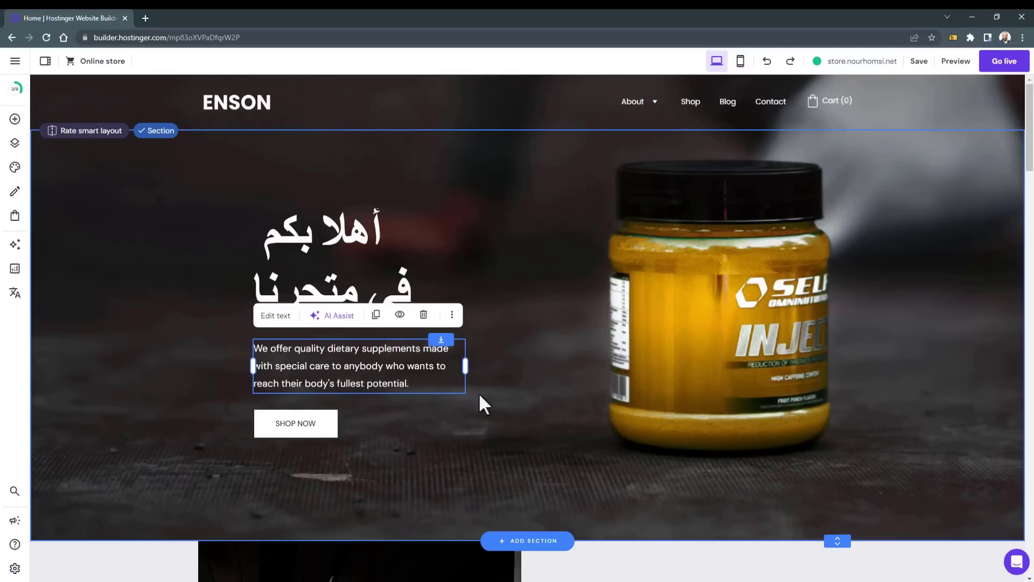
click(336, 318)
Step: Generate an Arabic supplement-store description with AI Assist, keeping only the Arabic paragraph
click(397, 418)
text(اكتب جملتين كوصف لمتجر بيع مكملات غذائية بالعربية)
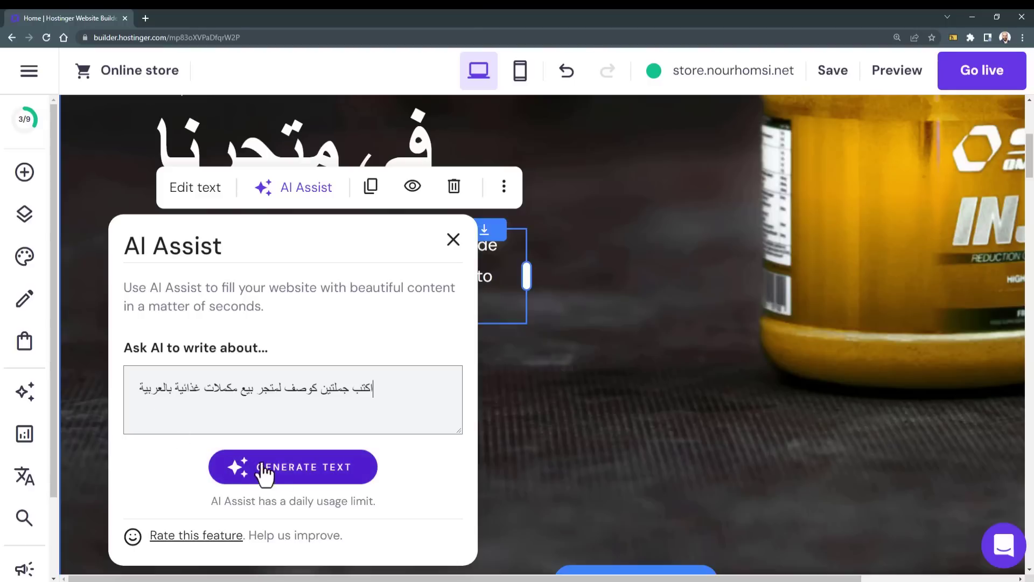
click(291, 476)
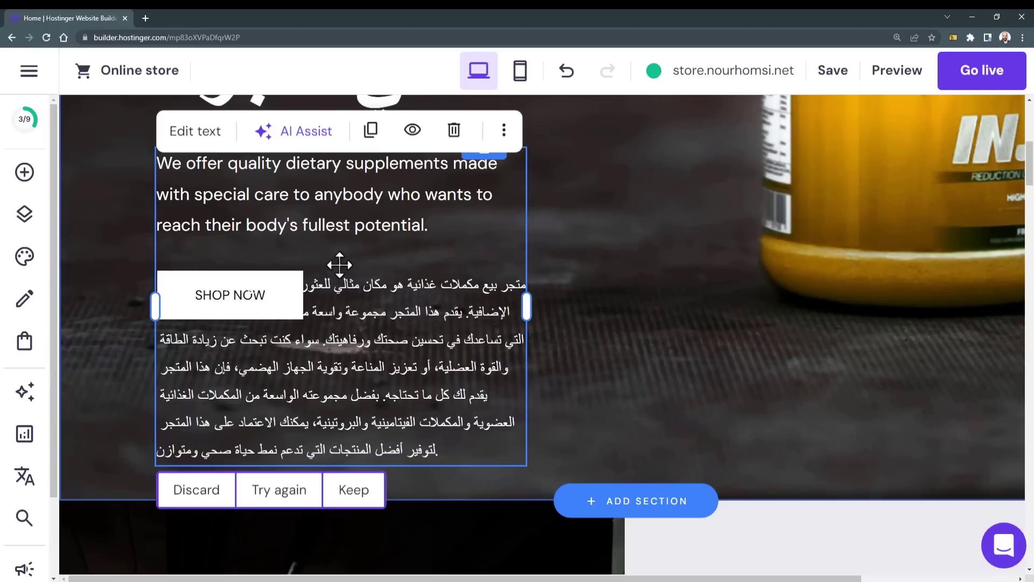
key(ctrl+z)
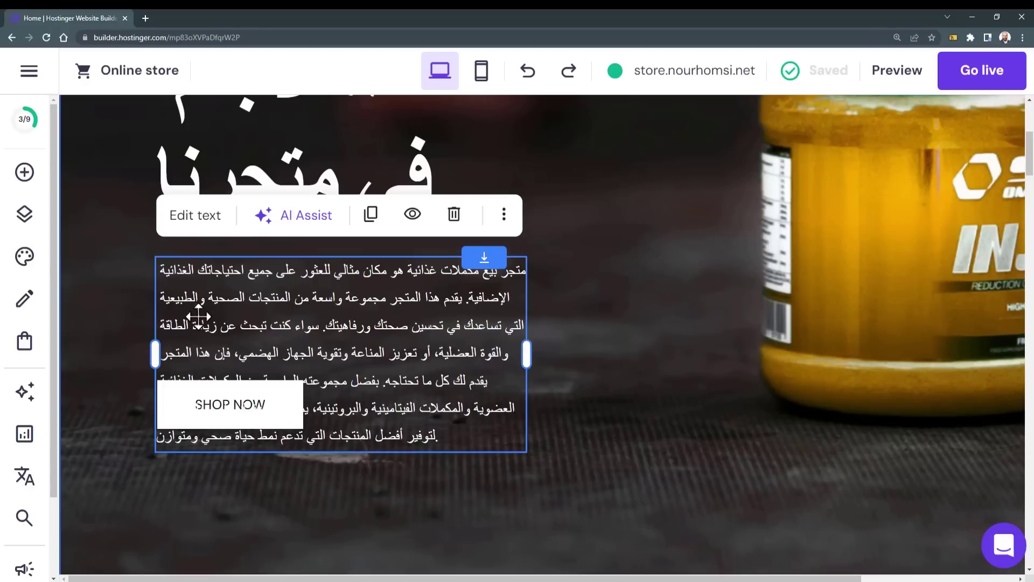
Step: Reposition the Arabic paragraph and the SHOP NOW button within the hero
drag(192, 319, 340, 332)
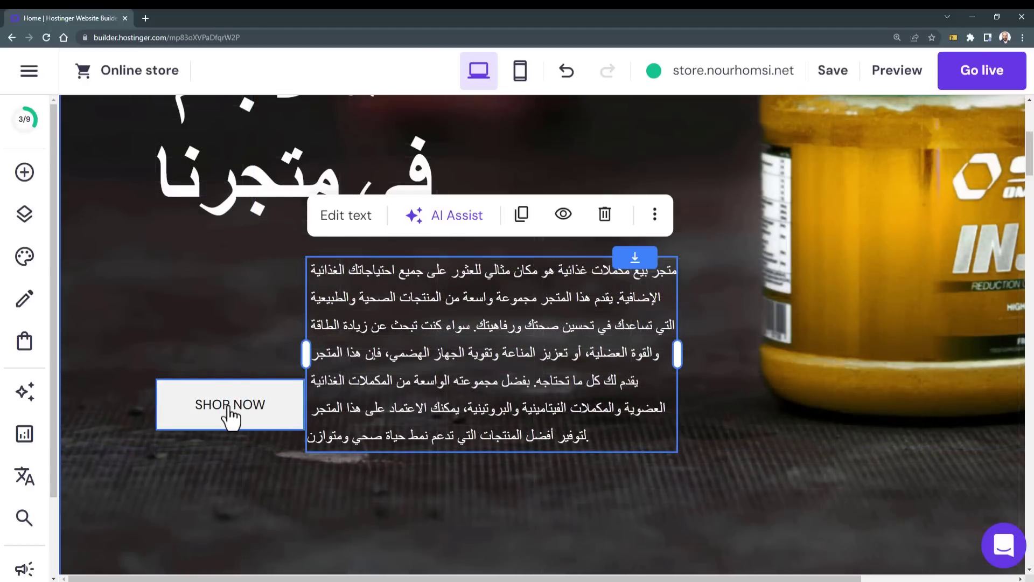
click(185, 415)
drag(186, 415, 183, 331)
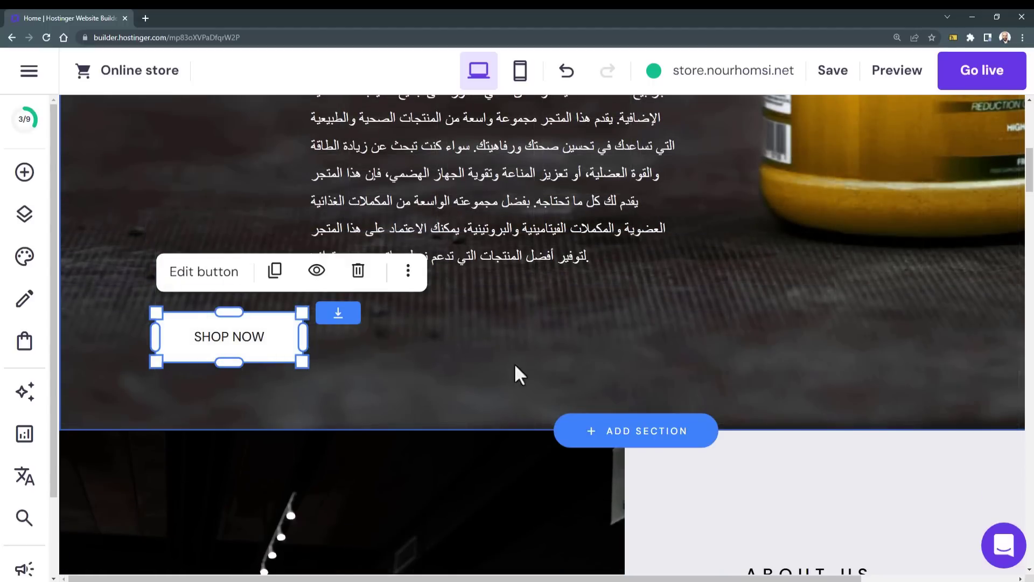
scroll(552, 344, up, 4)
click(488, 372)
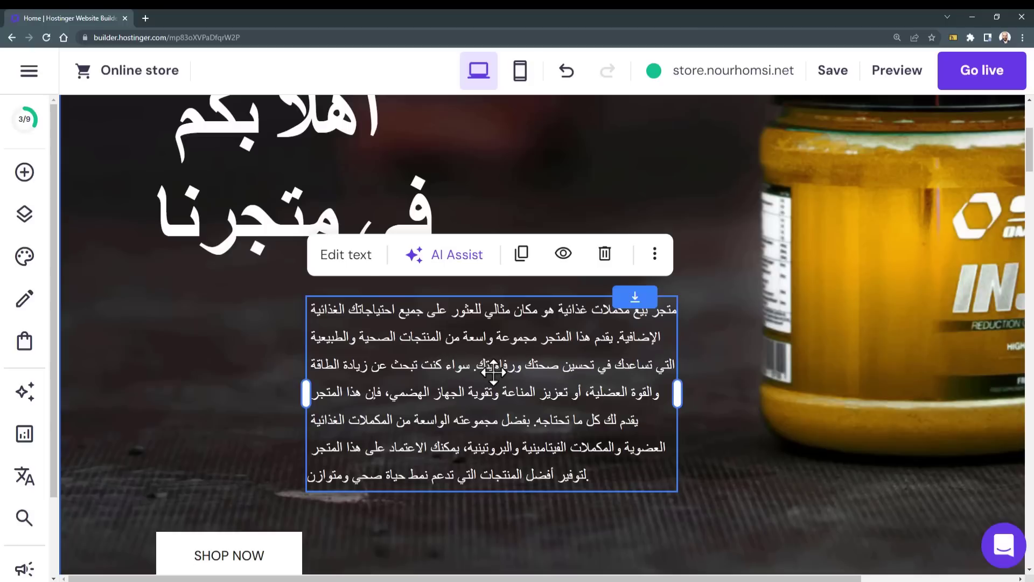
drag(488, 372, 344, 372)
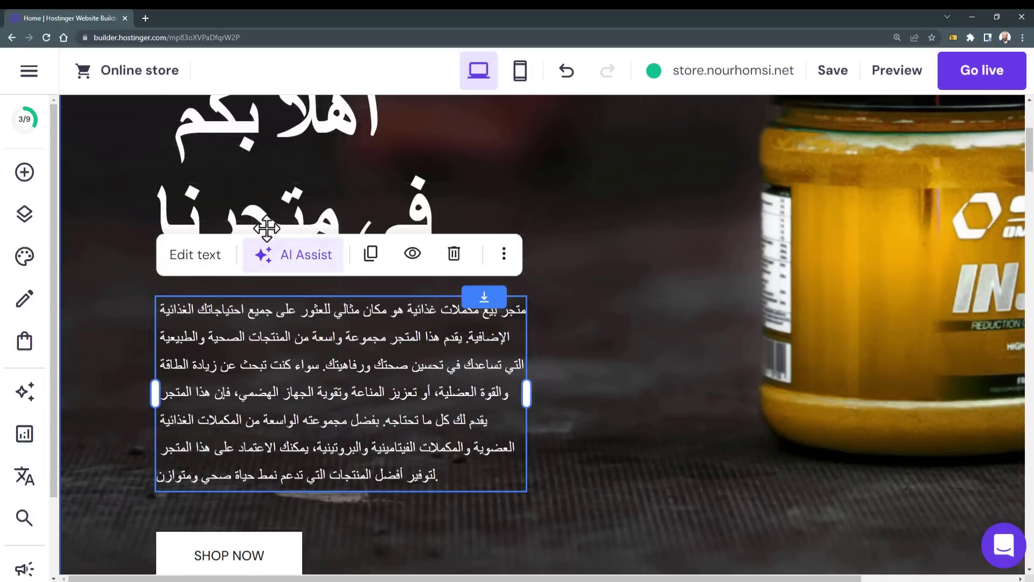
Step: Select part of the Arabic paragraph text for editing
scroll(245, 352, down, 2)
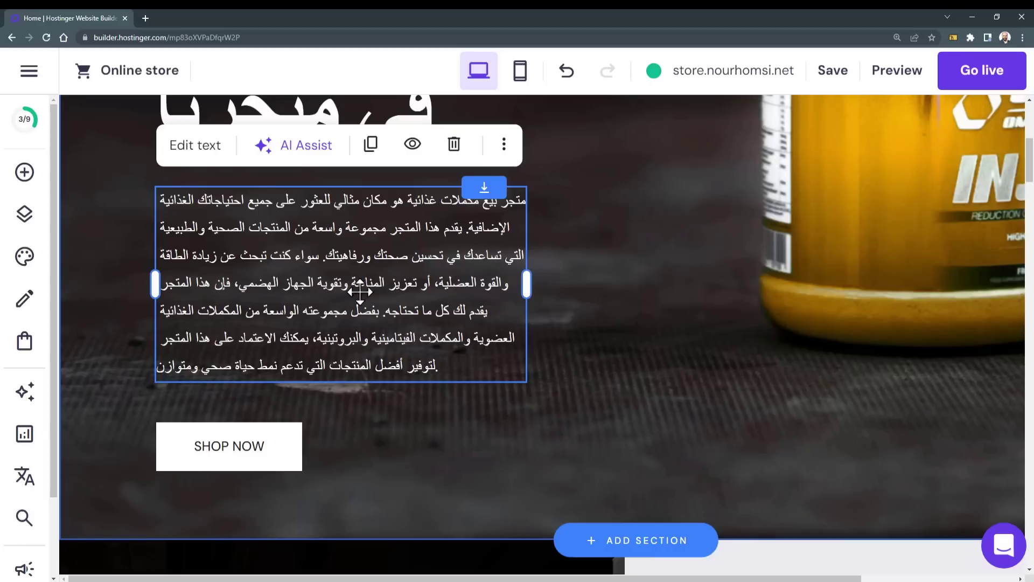
click(319, 257)
drag(317, 256, 291, 350)
Step: Relabel the SHOP NOW button to 'تسوق الآن'
key(ctrl+0)
click(299, 428)
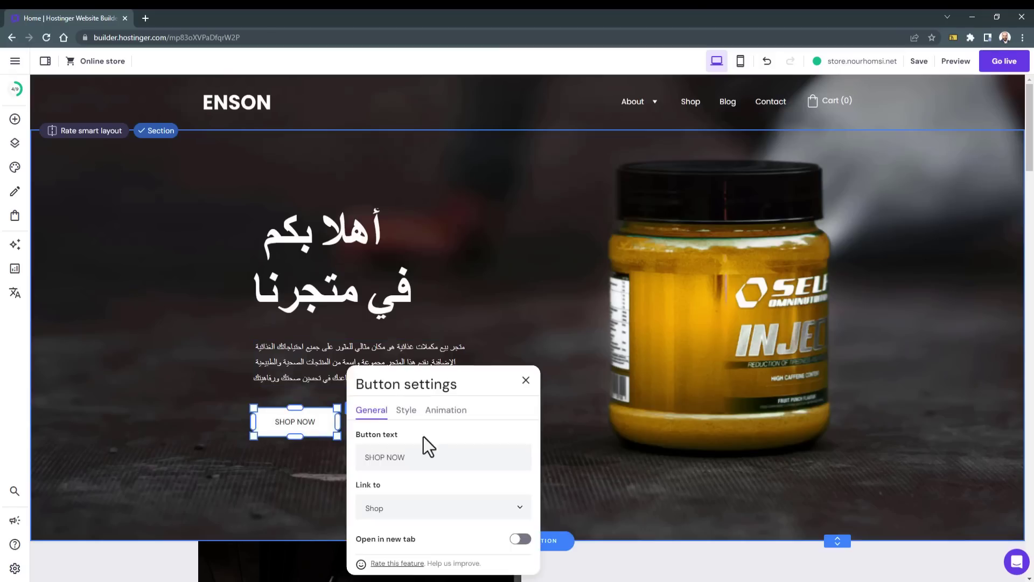
click(423, 457)
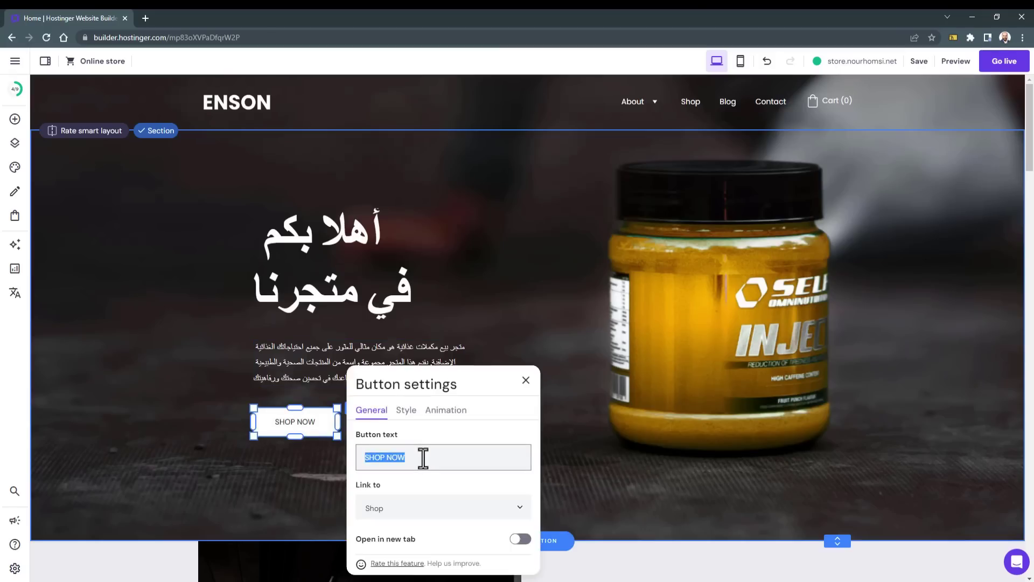
text(تسوق الآن)
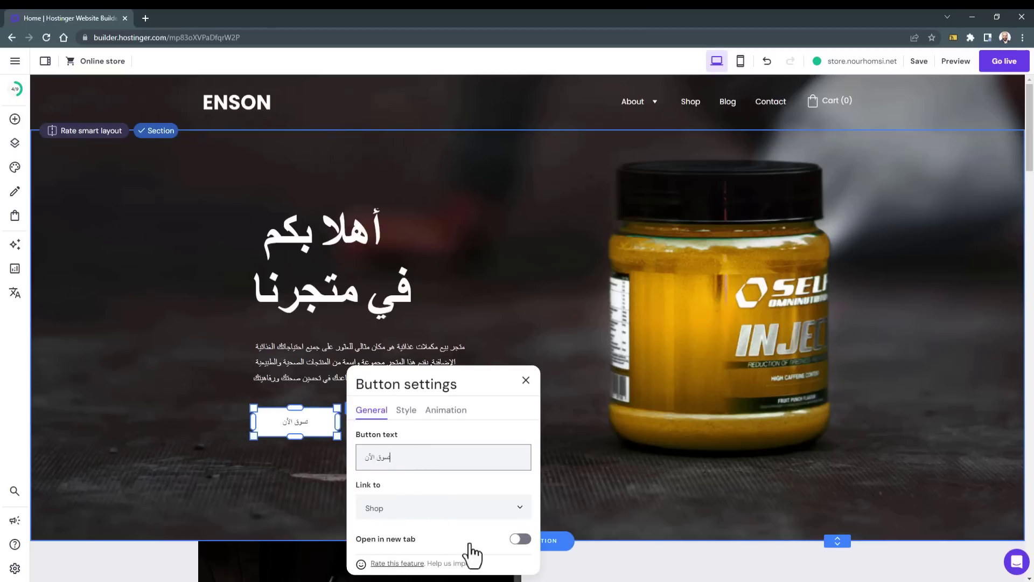
click(424, 512)
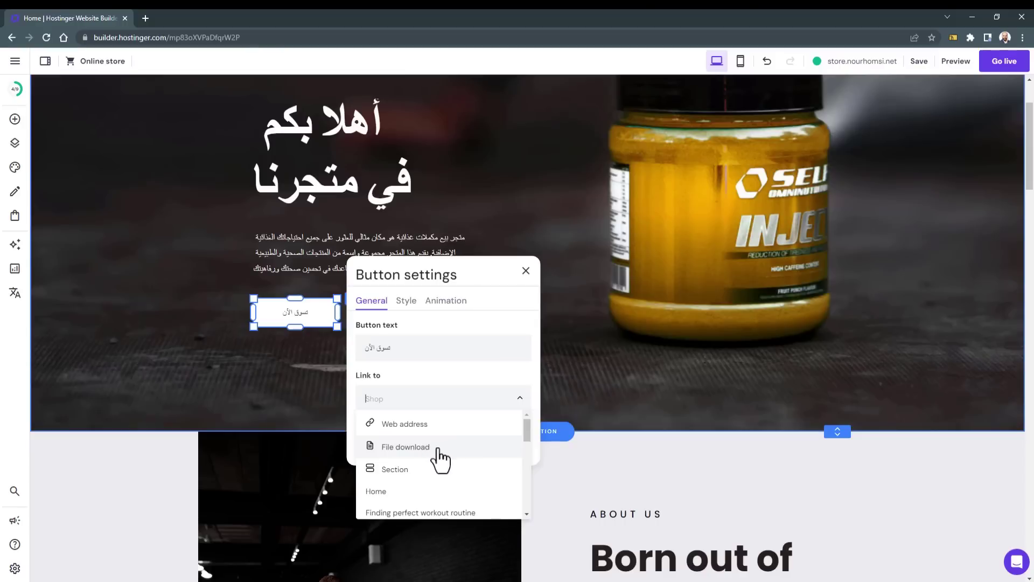
scroll(435, 469, up, 2)
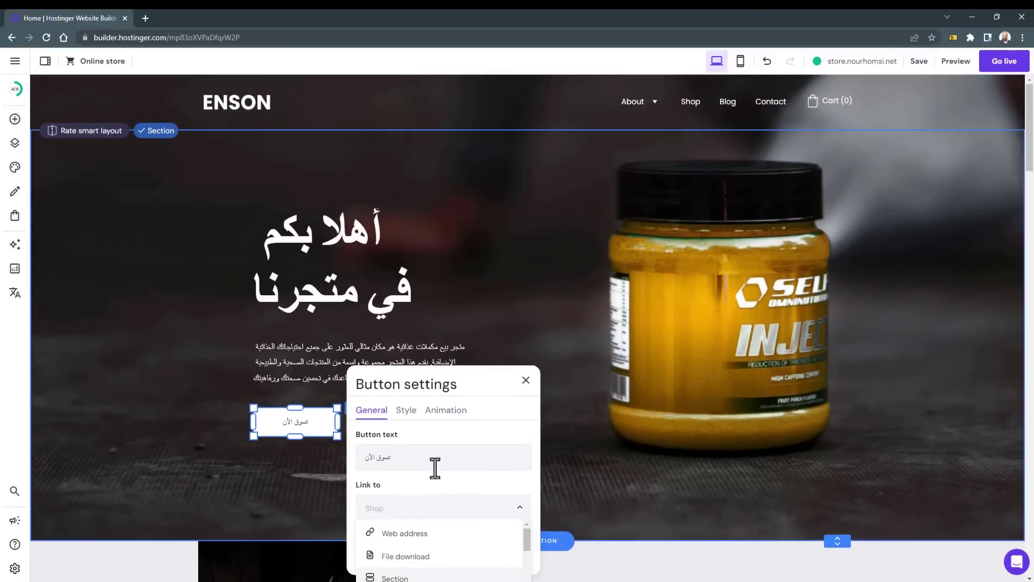
Step: Increase the button label's text size on the Style tab
click(406, 410)
scroll(434, 396, down, 1)
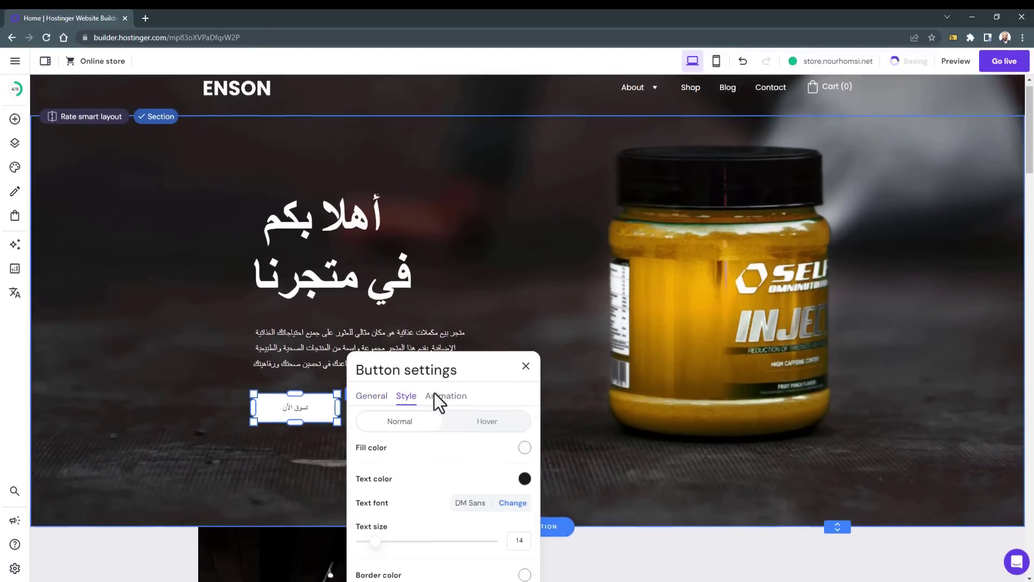
drag(372, 500, 408, 502)
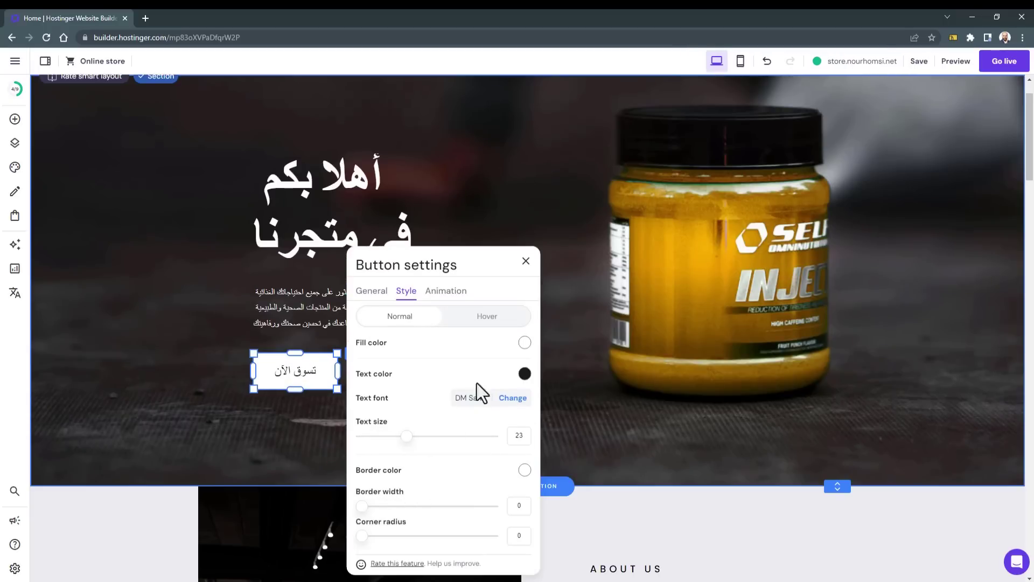
Step: Set the button's hover fill to grey #949494 and close the button settings
click(486, 317)
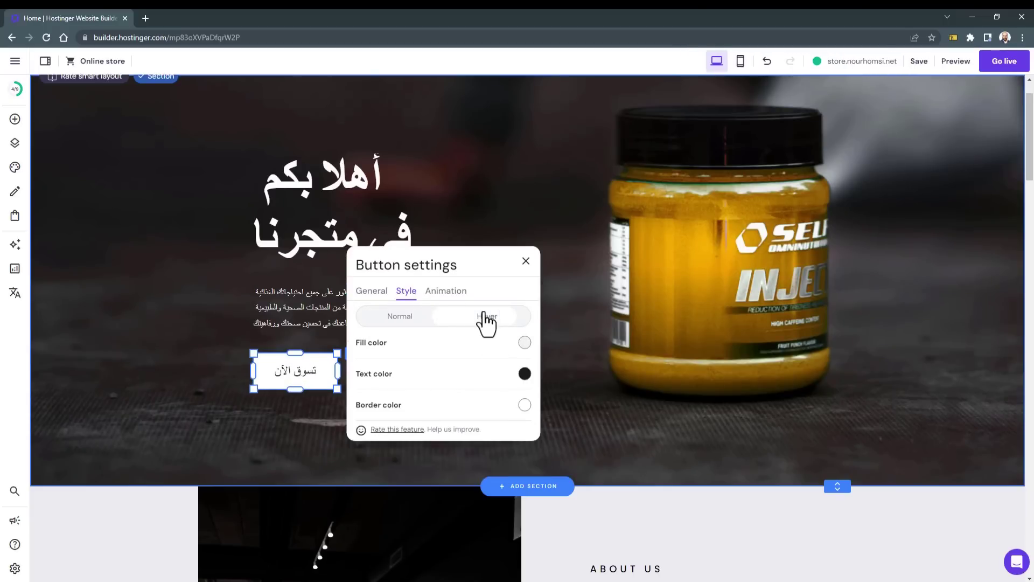
click(506, 352)
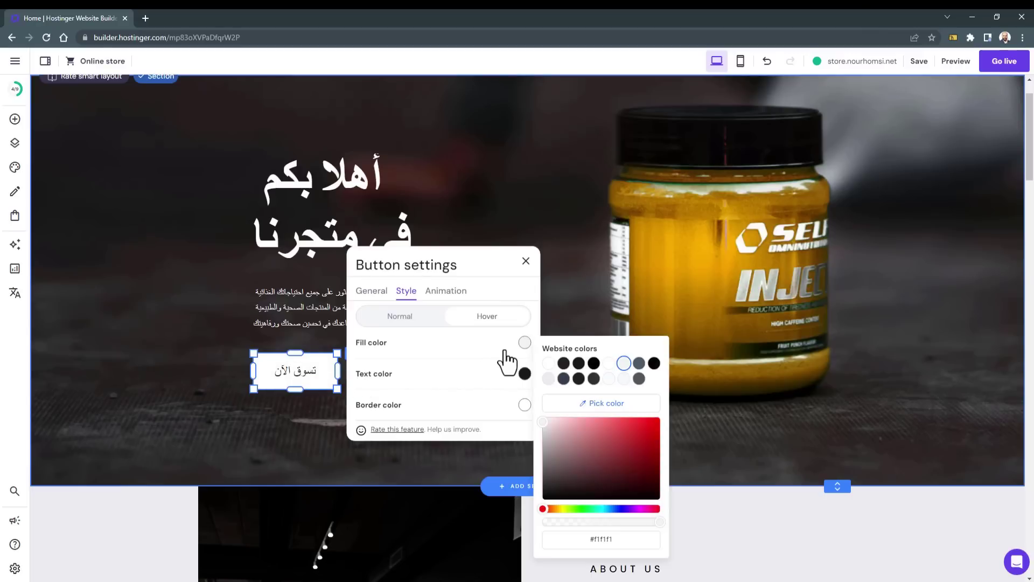
drag(574, 450, 531, 454)
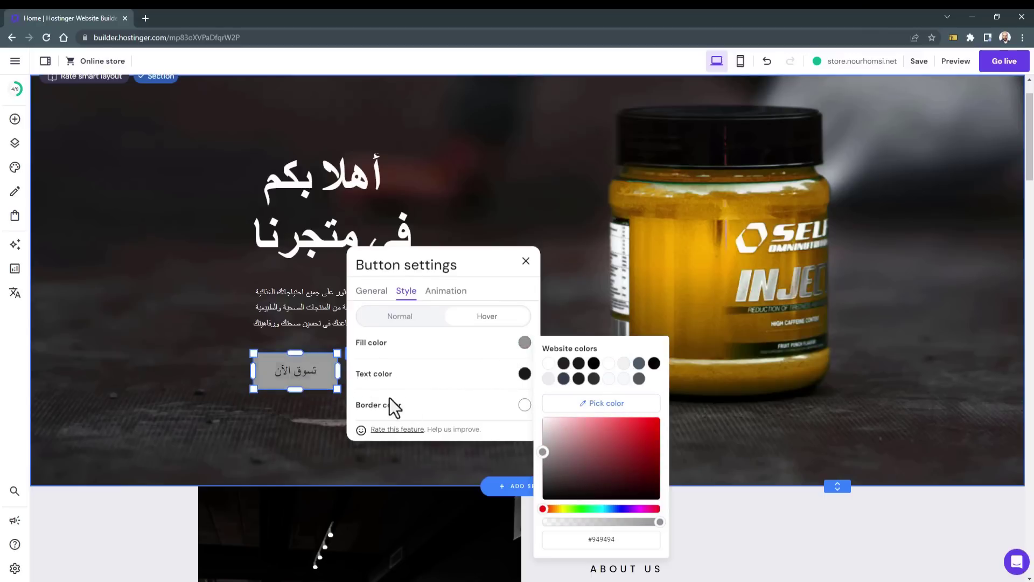
click(512, 438)
click(438, 397)
click(373, 398)
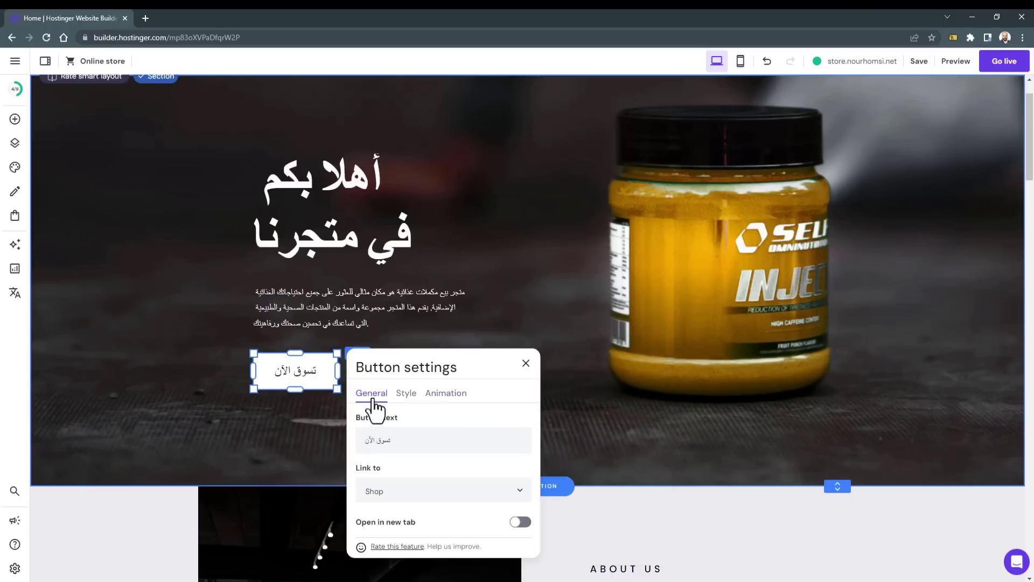
click(527, 365)
scroll(541, 374, up, 1)
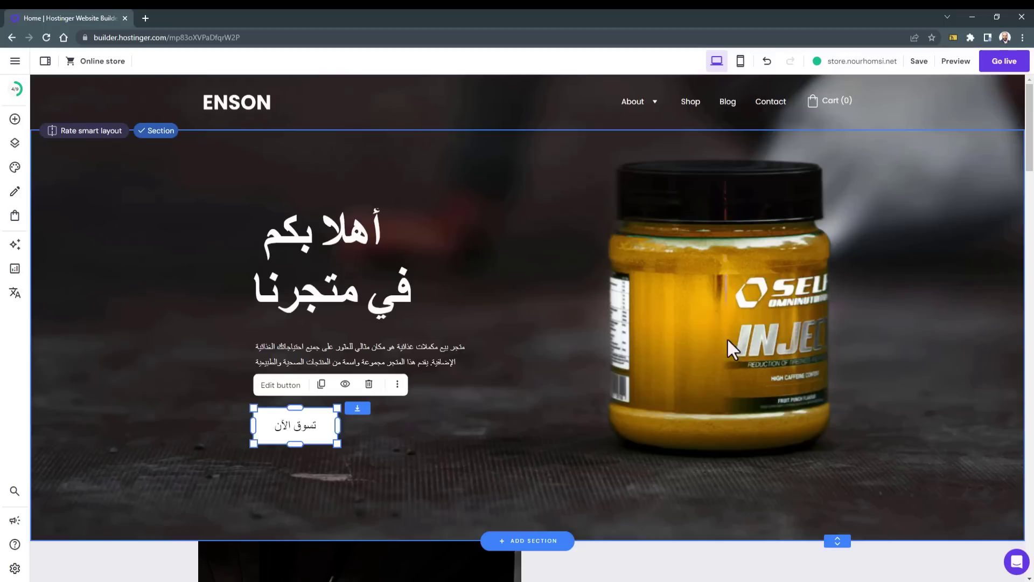
Step: Replace the hero background with the Media library photo of a man in a dark t-shirt
click(574, 300)
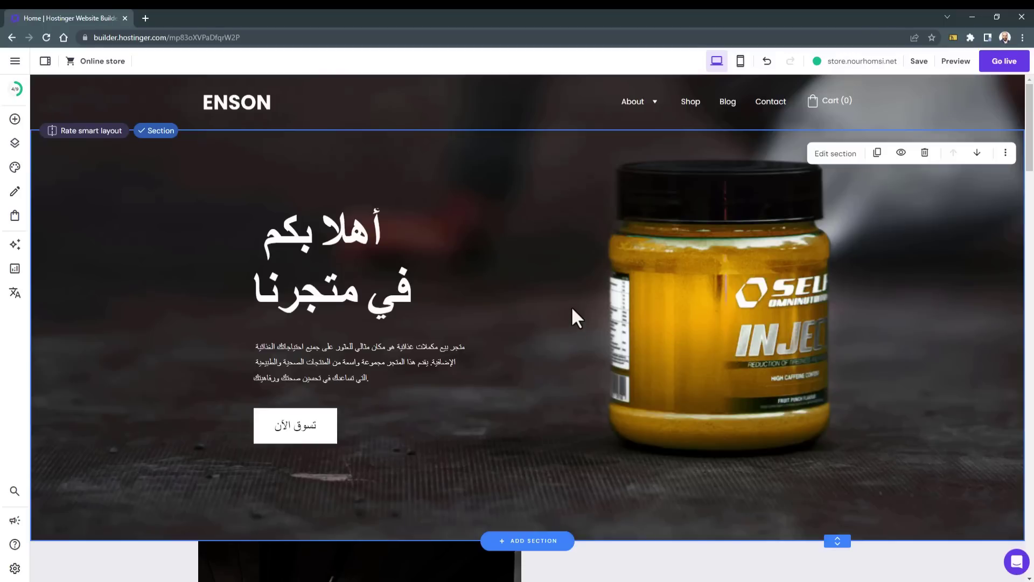
click(836, 154)
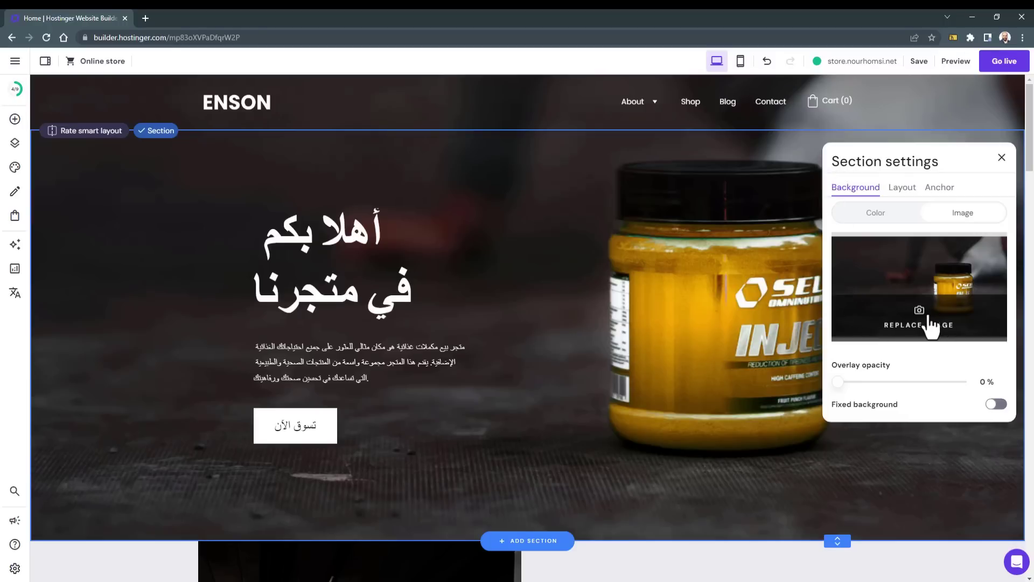
click(918, 325)
scroll(680, 367, down, 3)
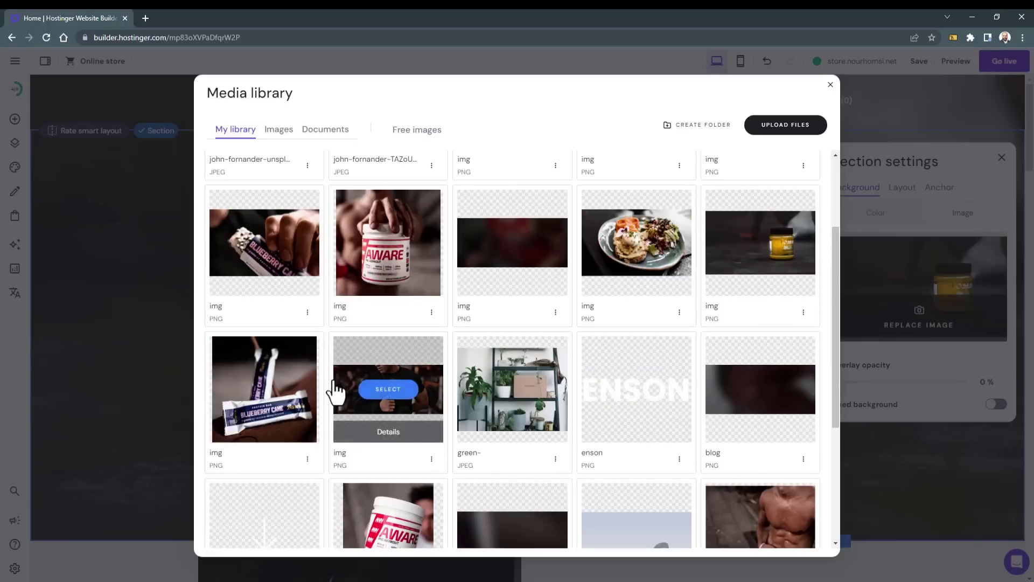
click(392, 390)
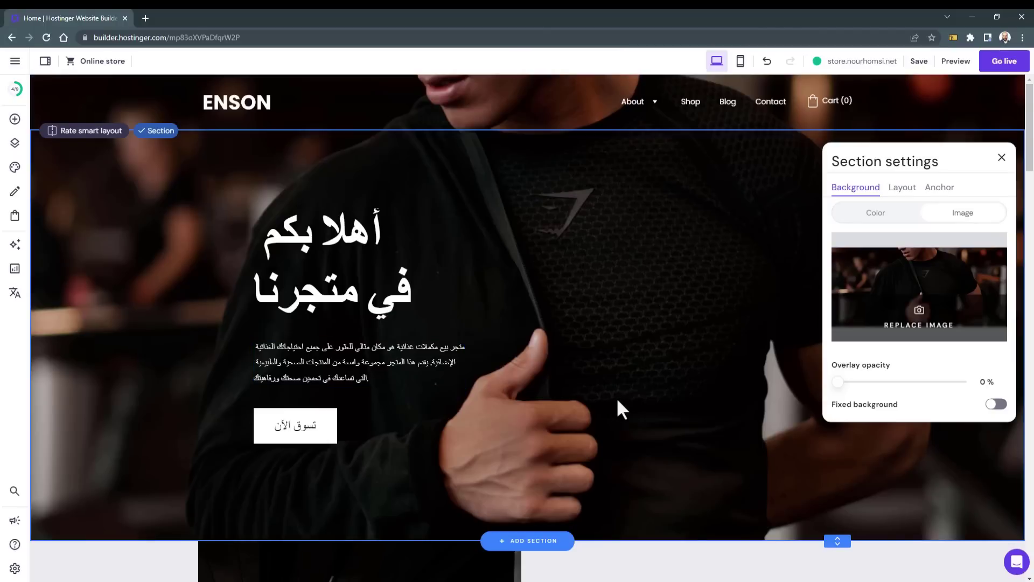
click(1001, 158)
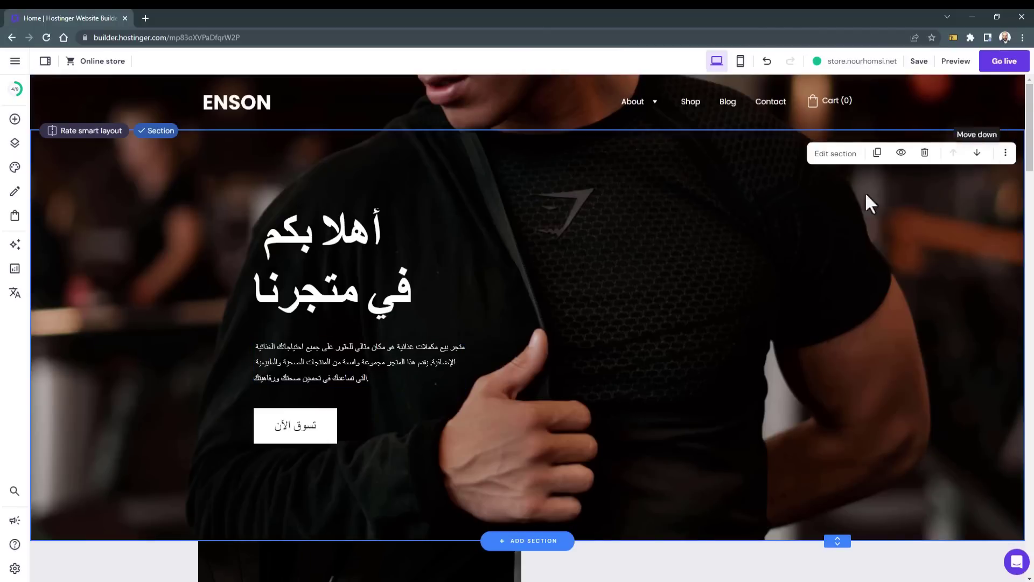
click(289, 243)
Step: Move the Arabic heading to the hero's right side and right-align it
drag(289, 243, 721, 241)
click(710, 188)
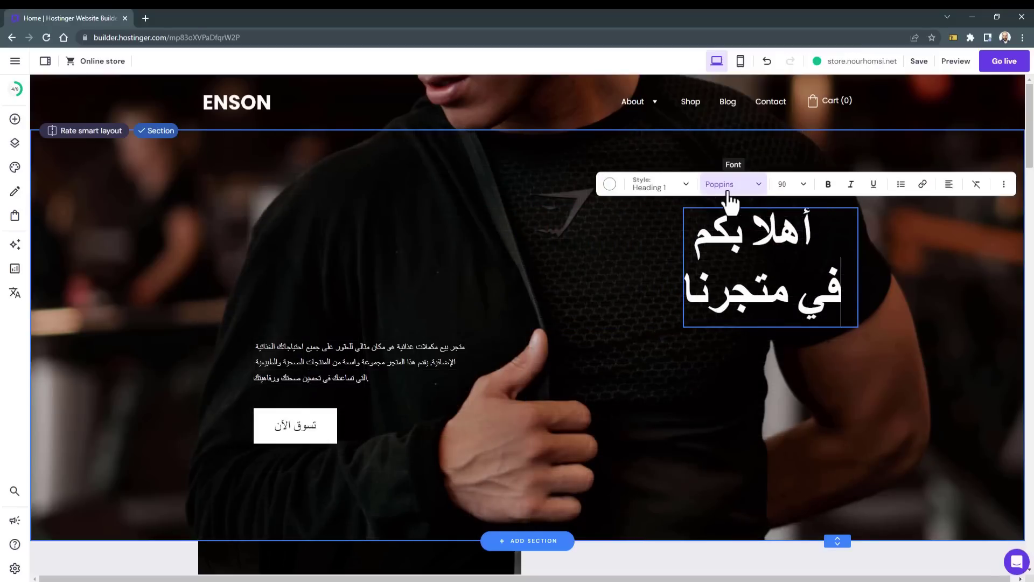
click(946, 189)
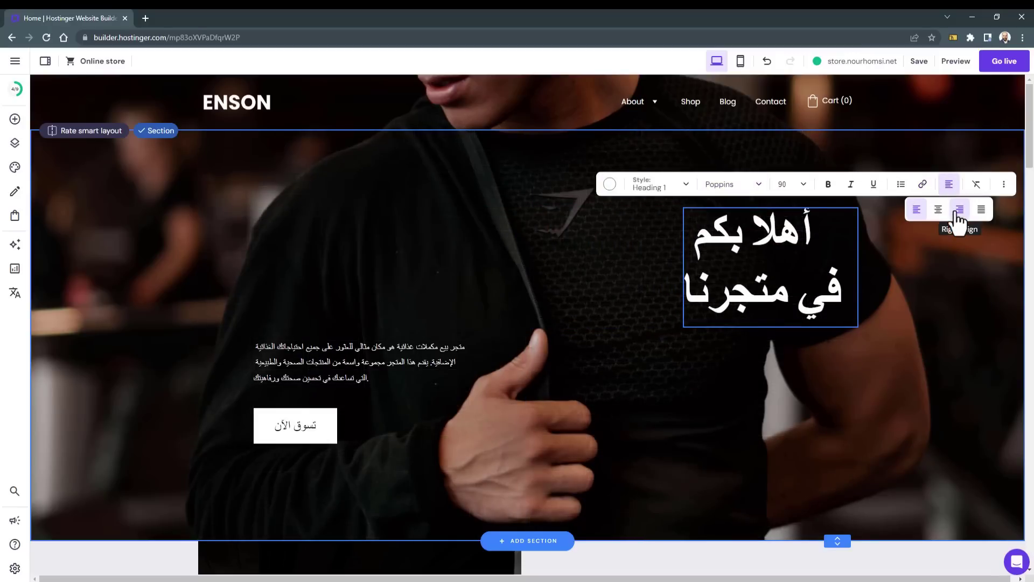
click(960, 209)
Step: Move the Arabic paragraph and the تسوق الآن button to the right under the heading
click(379, 357)
drag(379, 357, 770, 357)
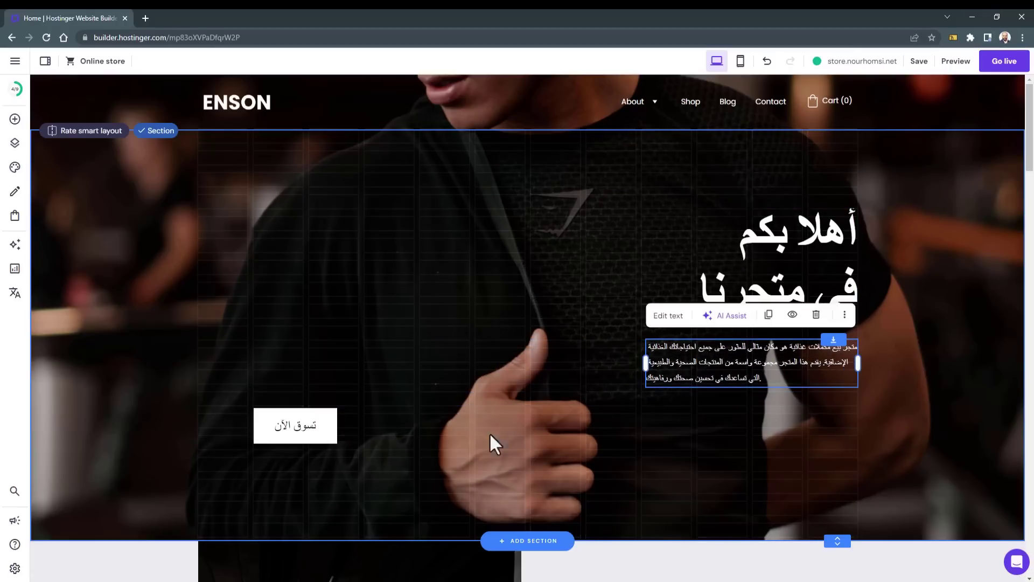
drag(328, 425, 846, 419)
click(824, 362)
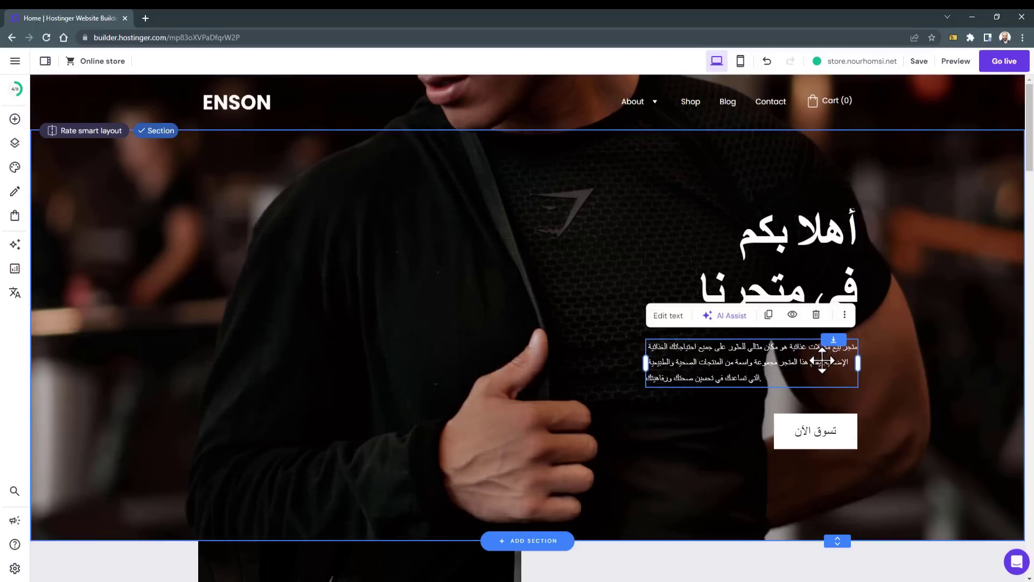
click(668, 316)
click(645, 323)
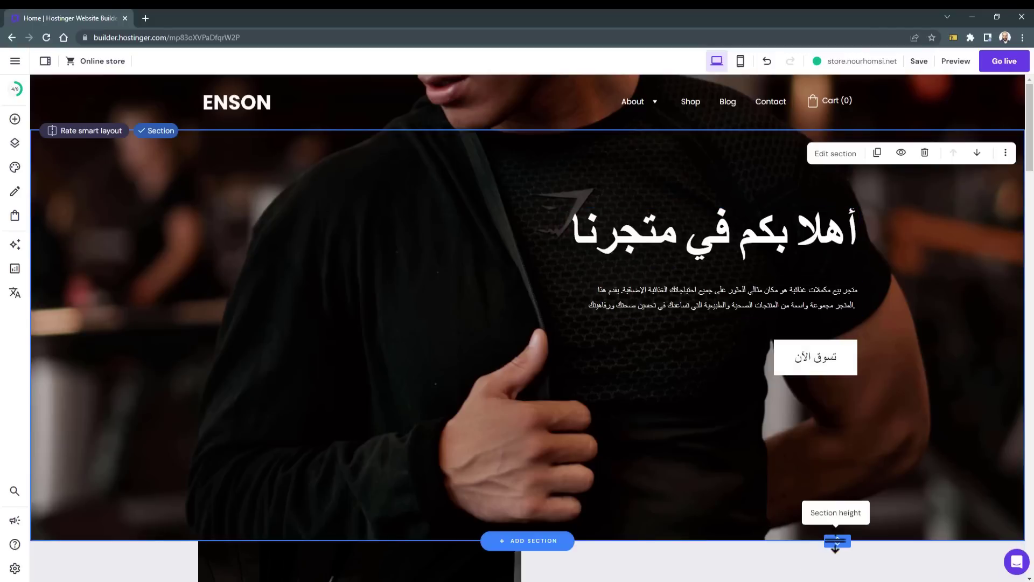
Step: Drag the hero section height up to end just below the تسوق الآن button
drag(836, 546, 817, 442)
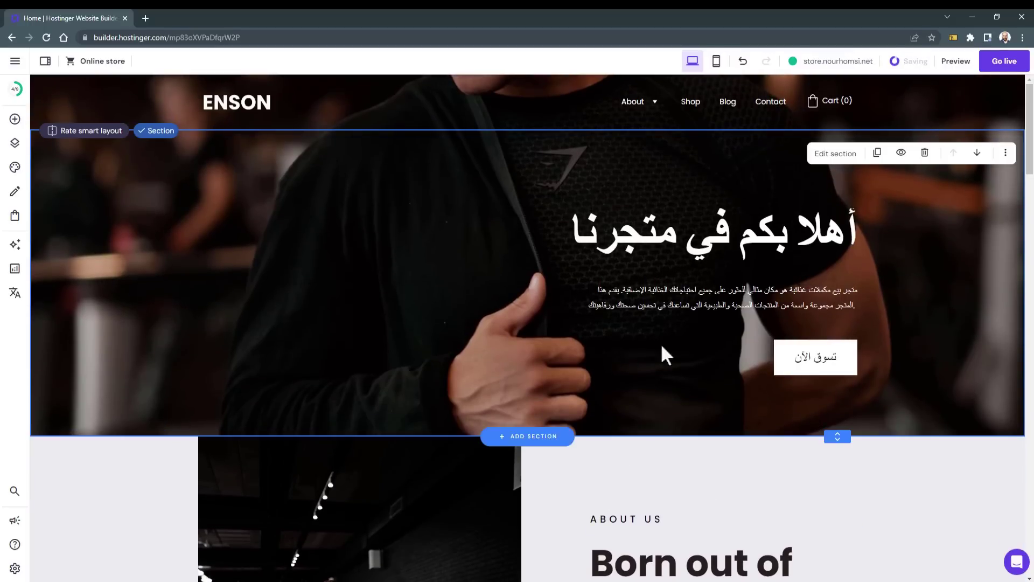
drag(838, 436, 809, 318)
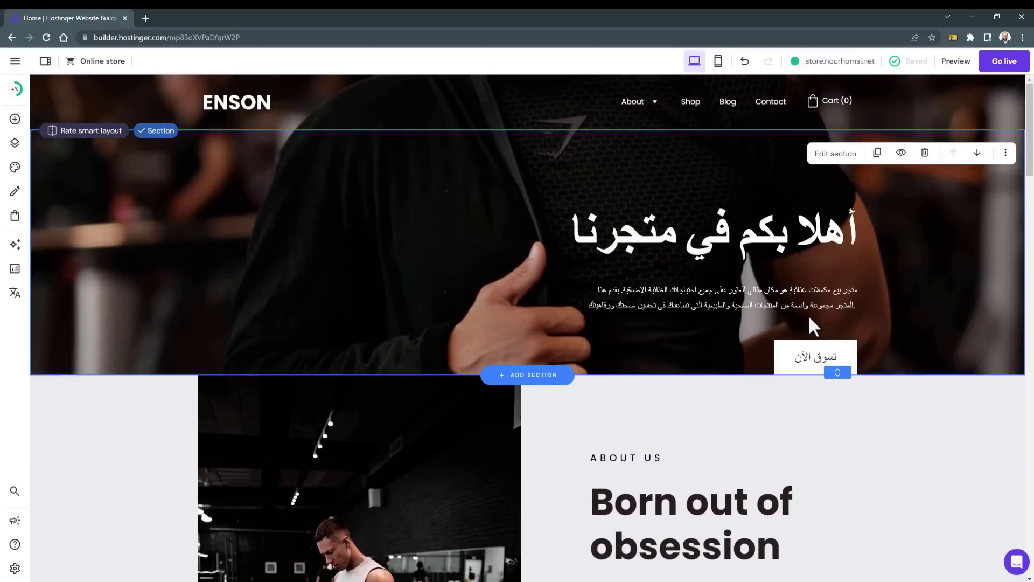
drag(810, 361, 807, 433)
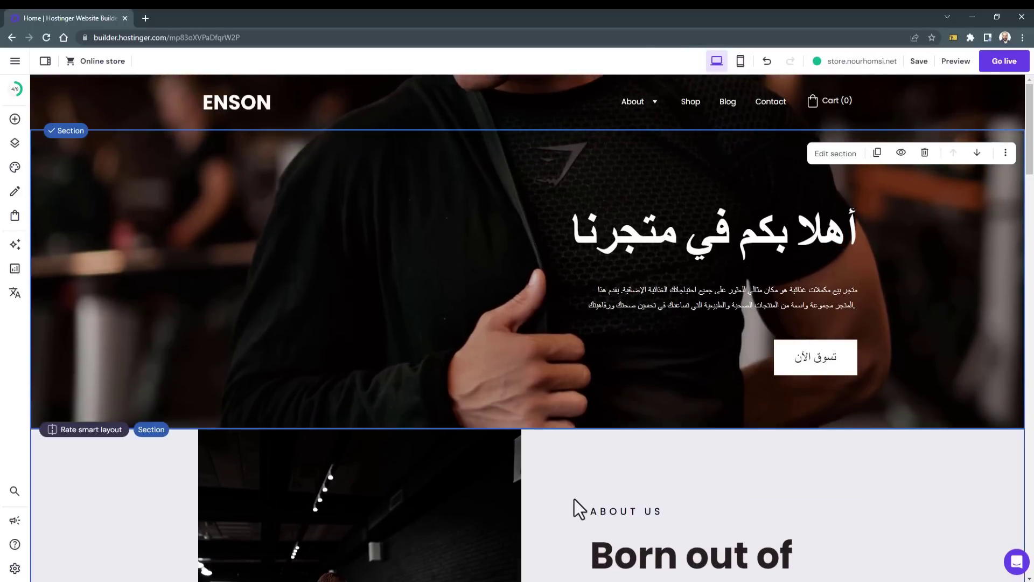
Step: Shorten the About Us gym photo by lowering its top edge and raising its bottom edge
scroll(628, 273, down, 4)
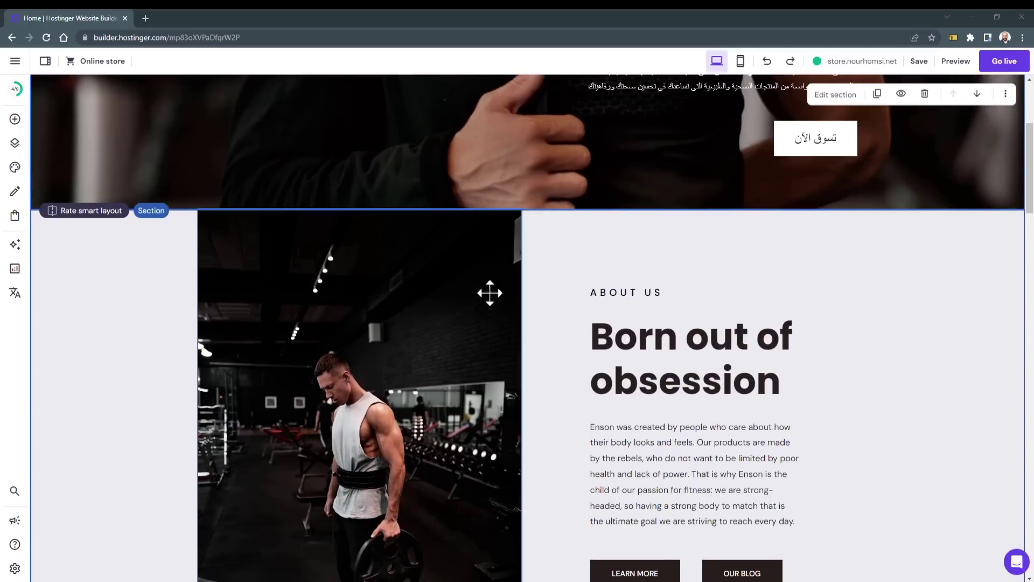
click(444, 287)
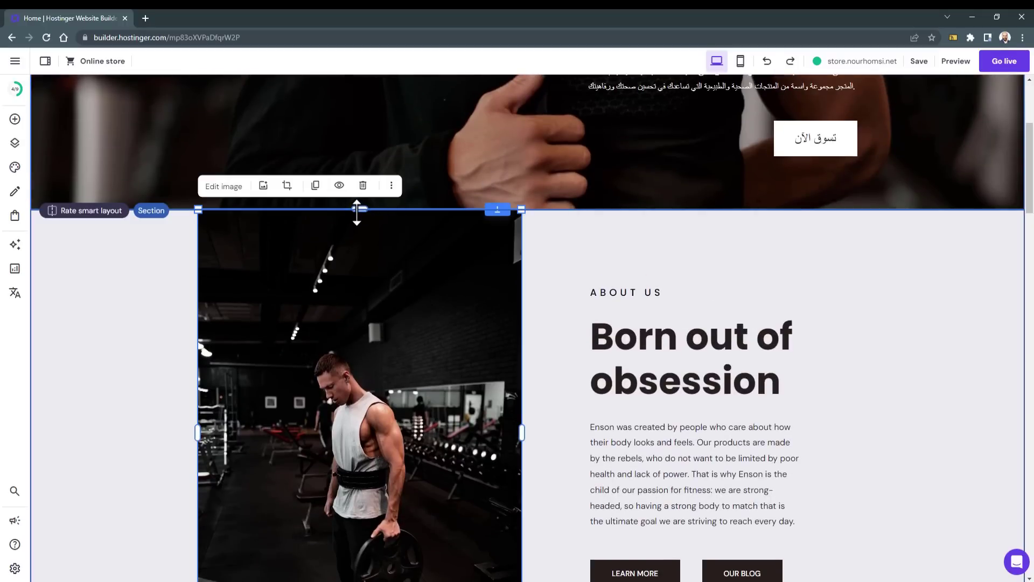
drag(357, 213, 356, 250)
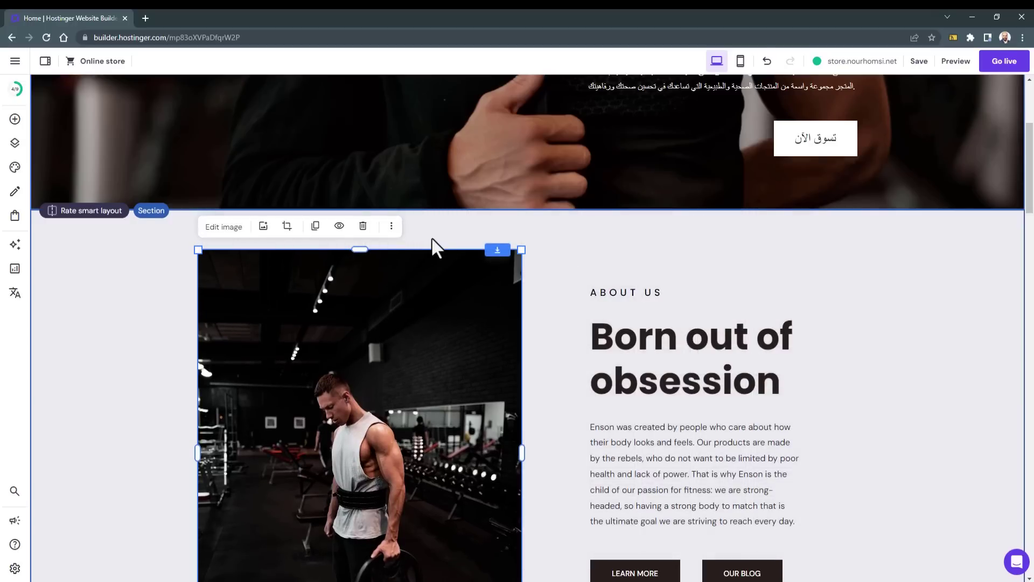
scroll(593, 415, down, 4)
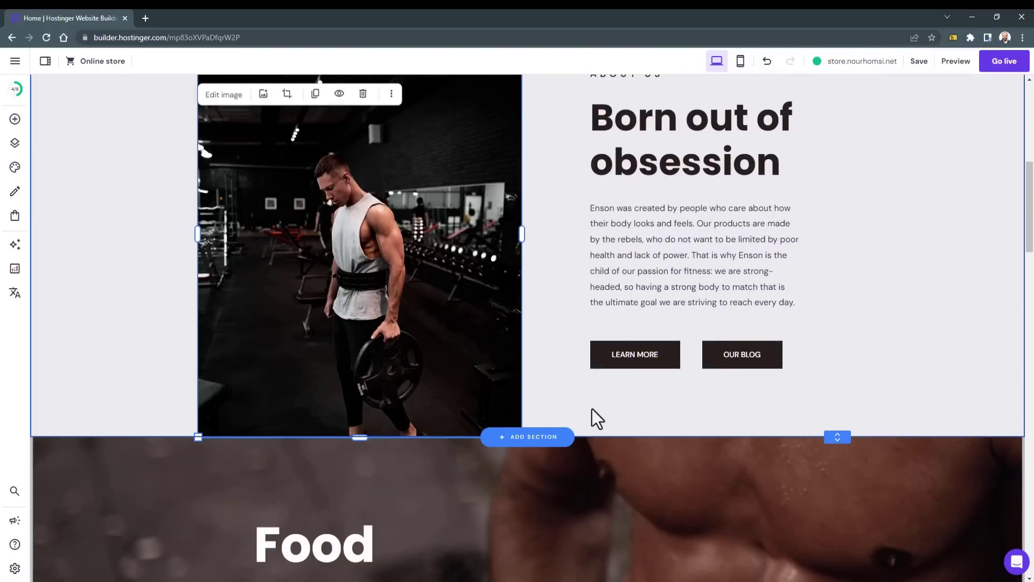
drag(357, 436, 398, 391)
click(617, 402)
scroll(618, 411, up, 3)
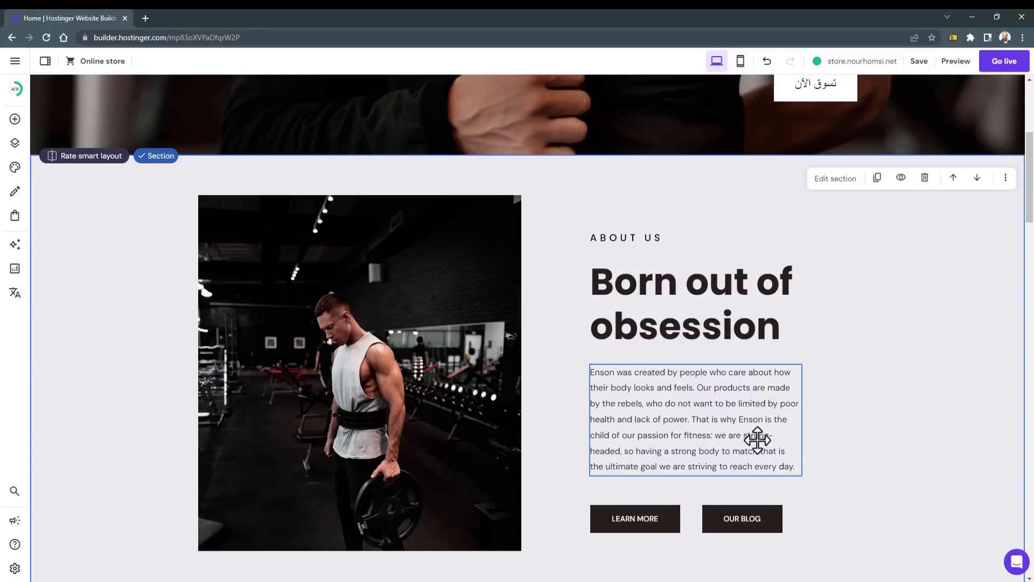
scroll(882, 414, down, 4)
scroll(879, 412, down, 3)
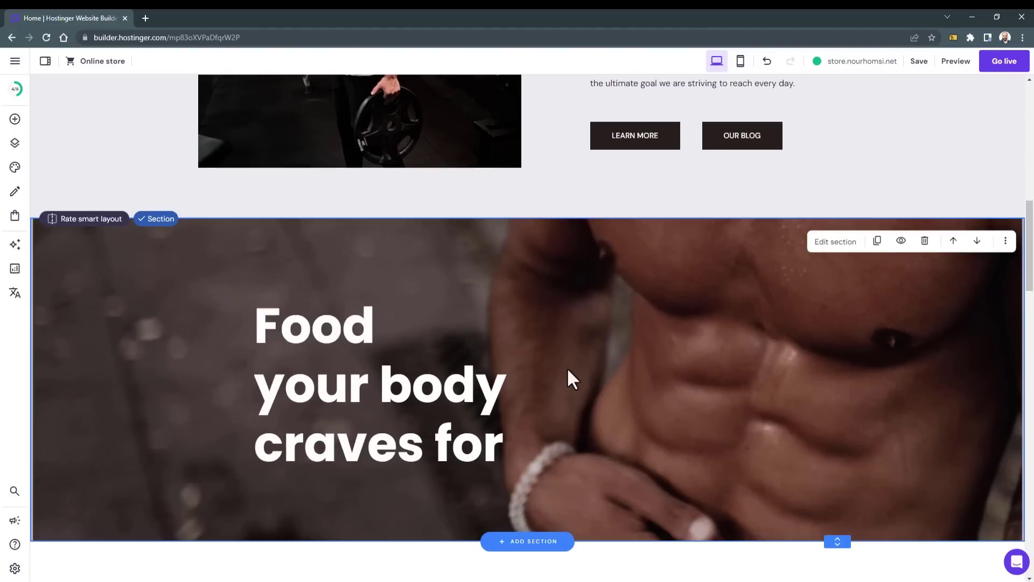
Step: Try a dark red background on the Food section, revert to image, and move it down one place
click(824, 242)
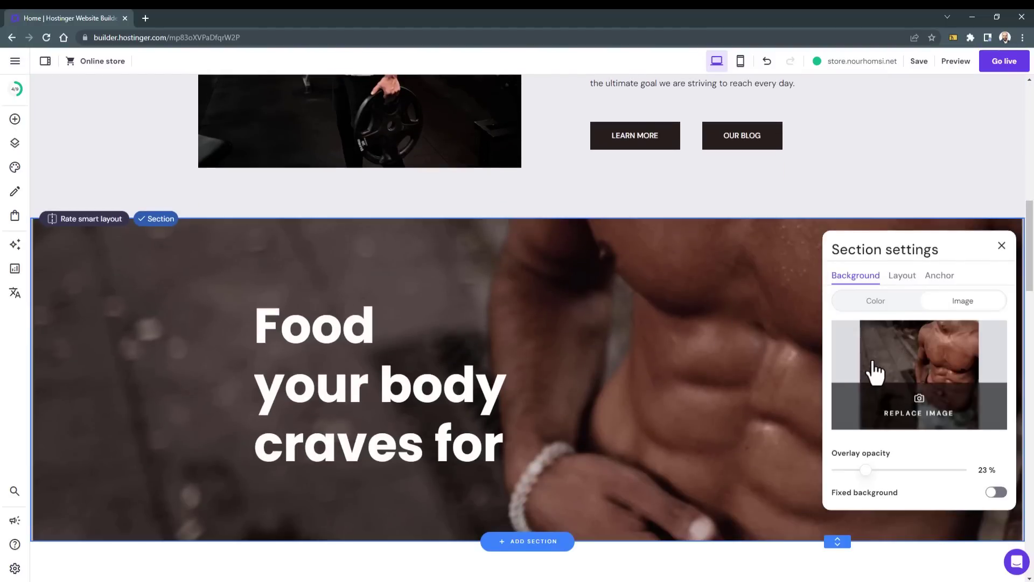
click(863, 310)
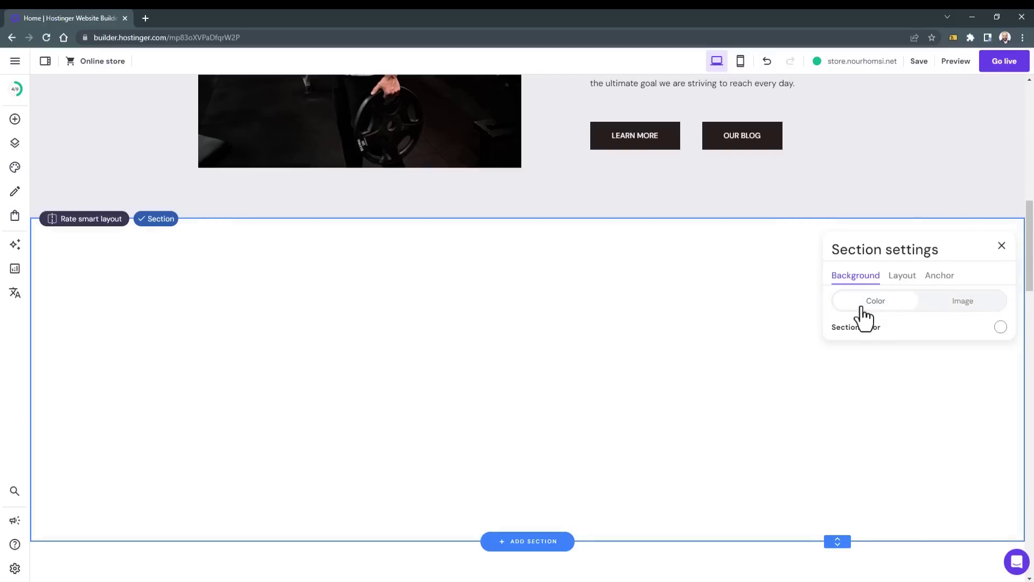
click(1001, 327)
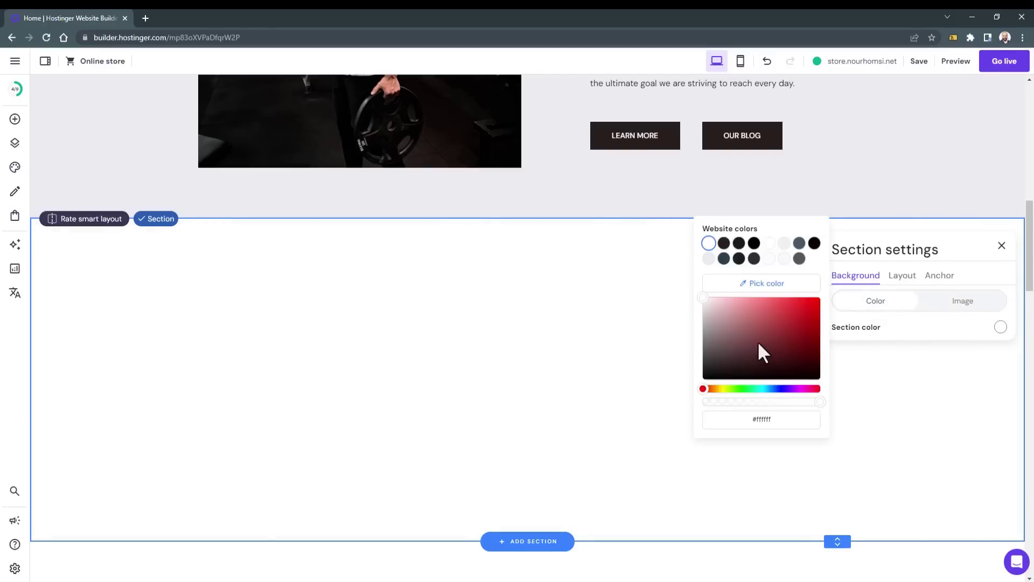
drag(758, 341, 758, 340)
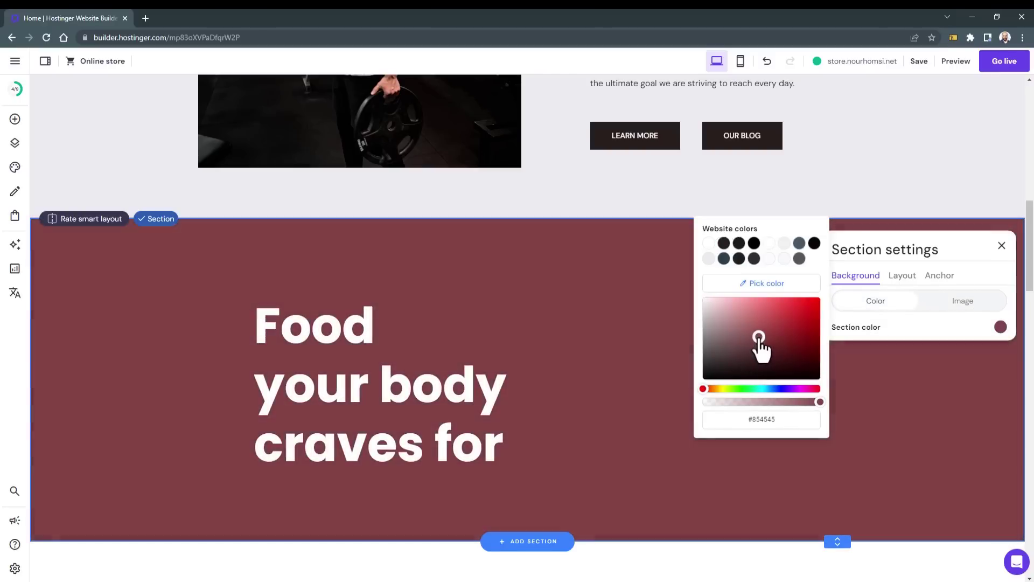
click(955, 302)
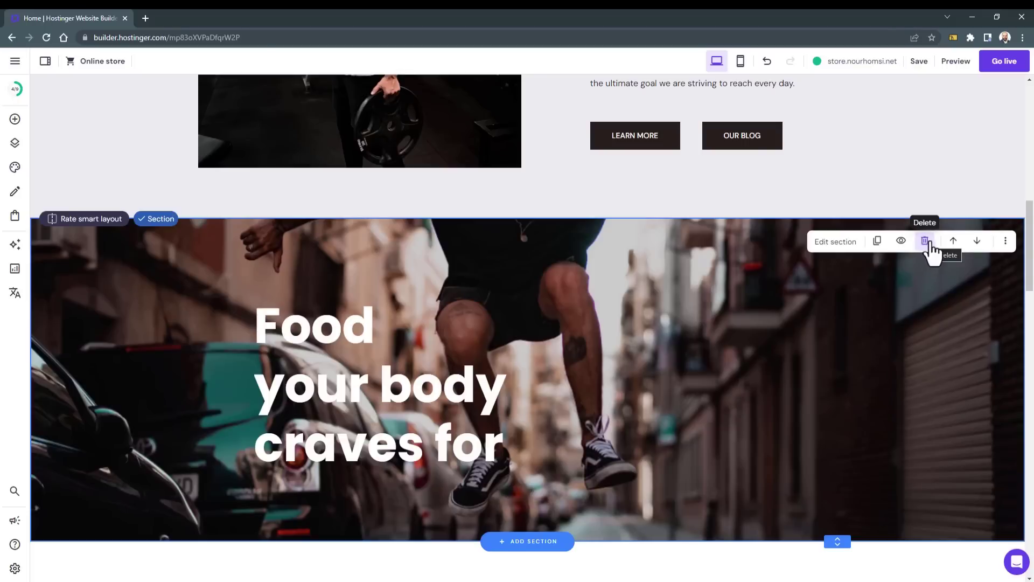
click(977, 241)
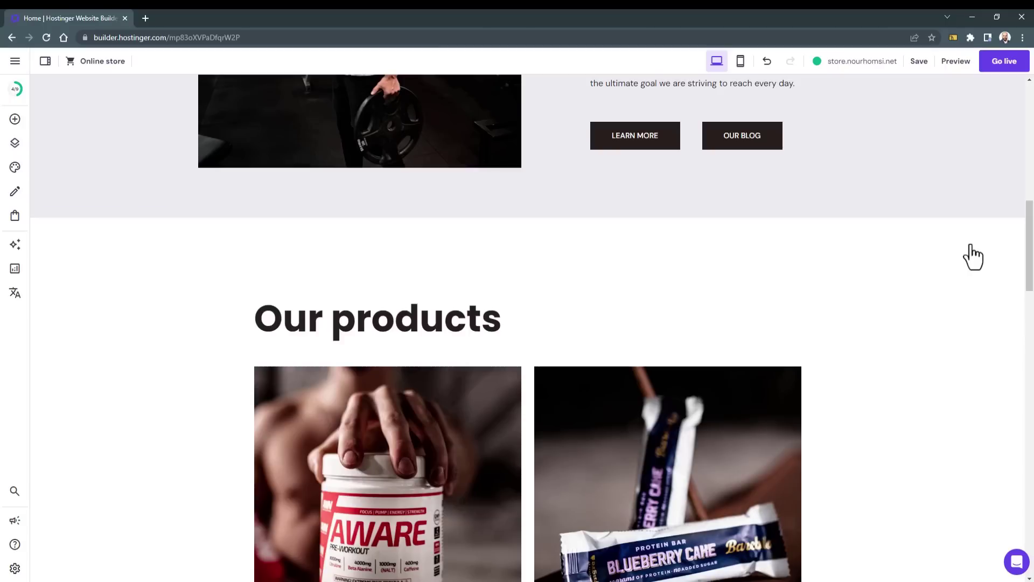
scroll(884, 447, down, 7)
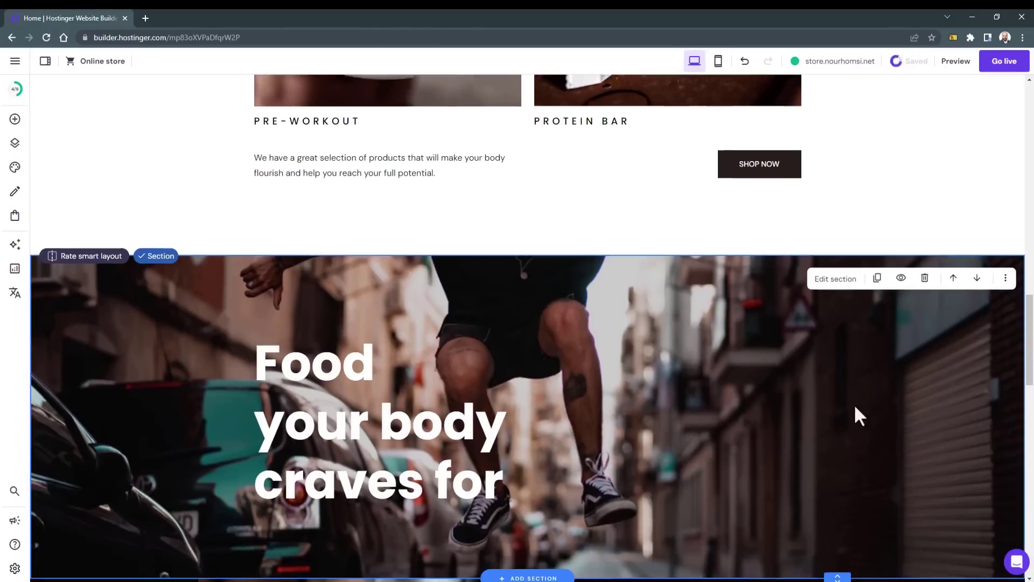
Step: Move Our products below the Food section and scroll the page to check the order
scroll(858, 416, up, 7)
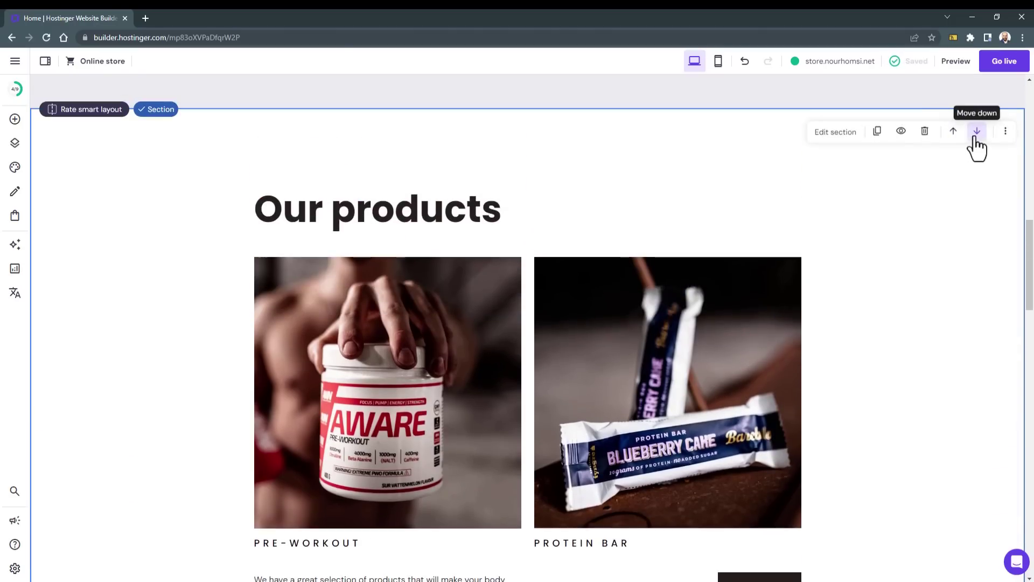
click(977, 132)
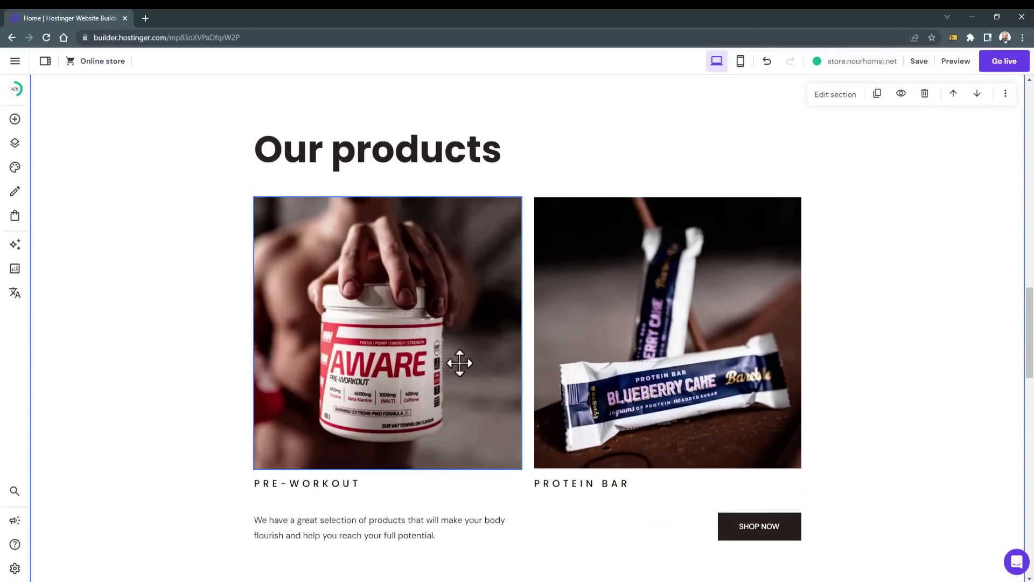
click(460, 363)
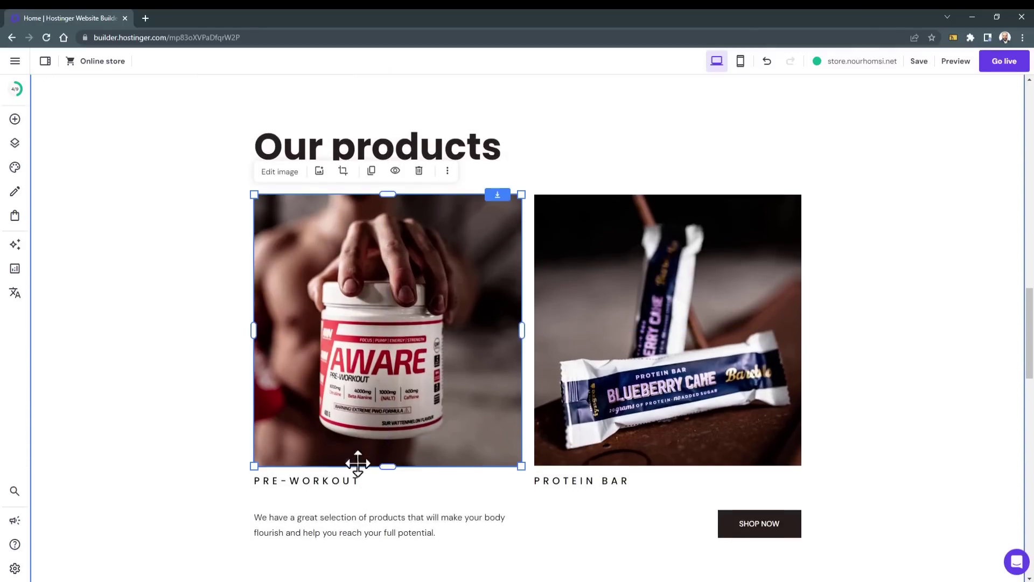
scroll(506, 464, down, 15)
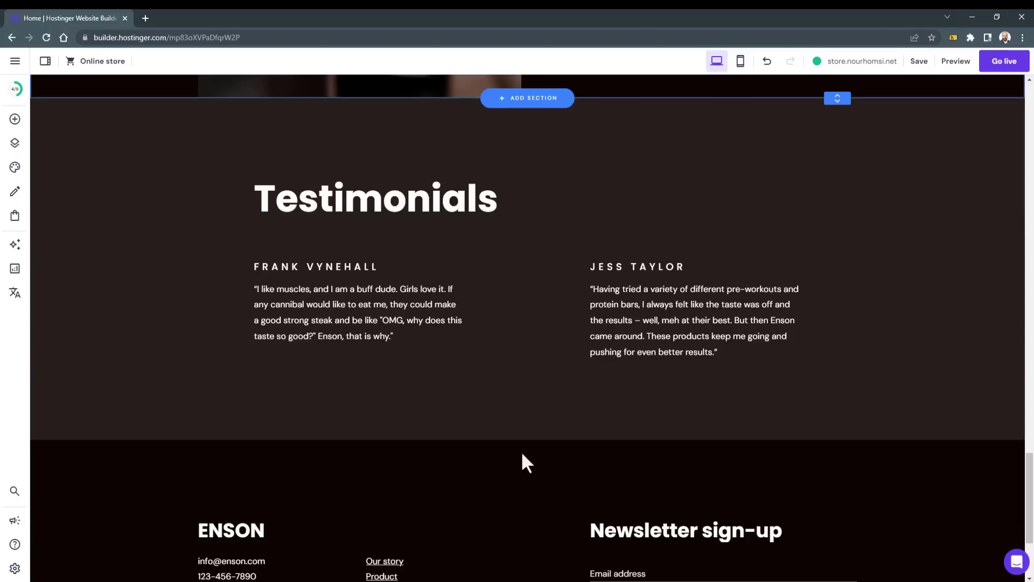
scroll(522, 455, down, 3)
scroll(521, 451, up, 20)
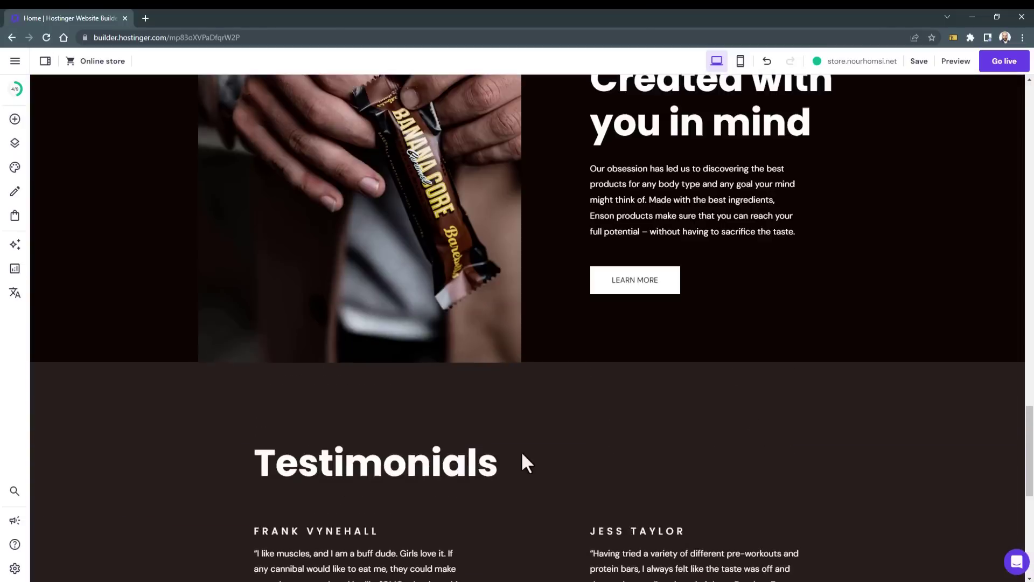
scroll(520, 451, up, 5)
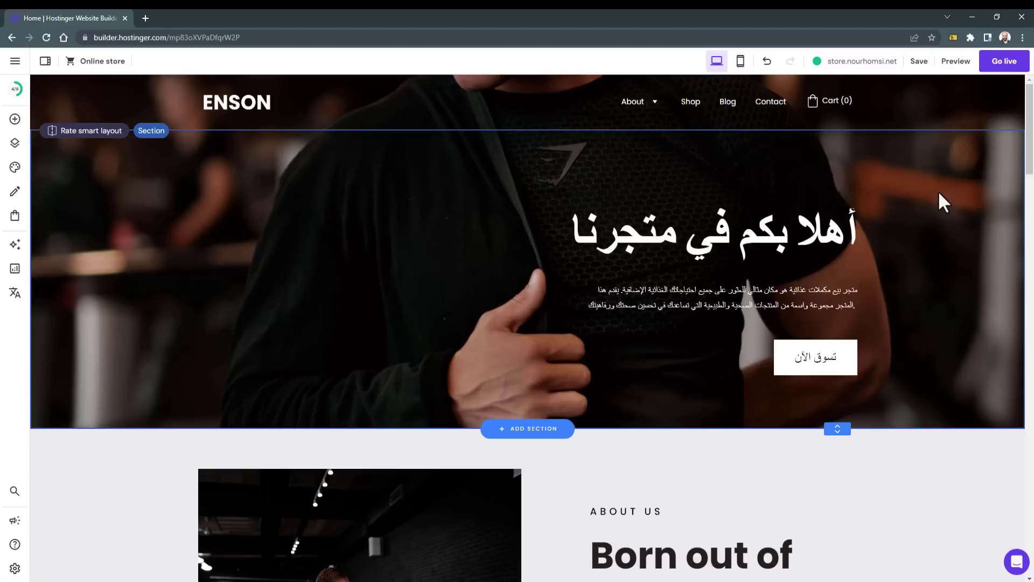
Step: Publish the site live and open store.nourhomsi.net from the Congratulations dialog
click(1005, 63)
click(999, 168)
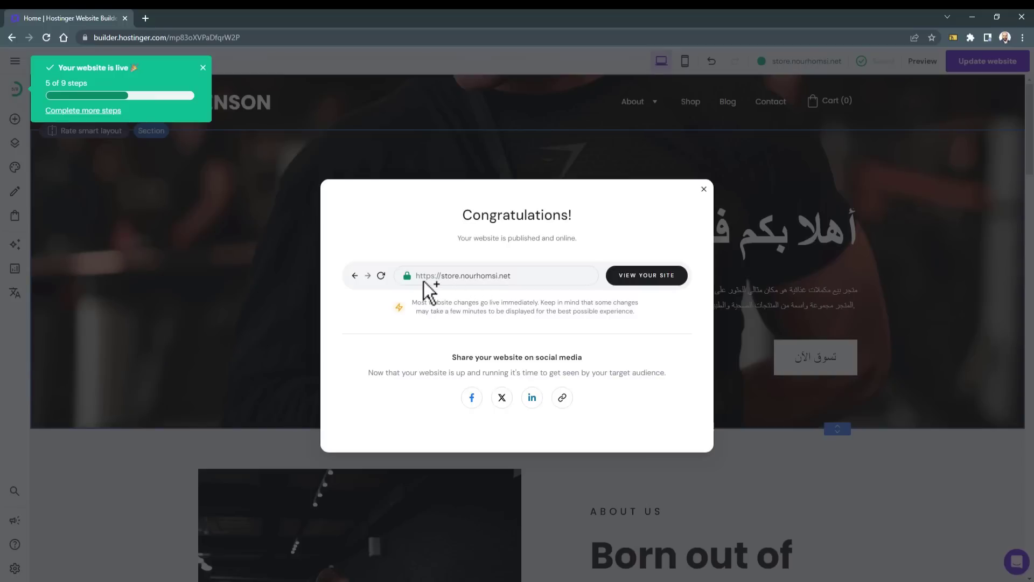
click(628, 278)
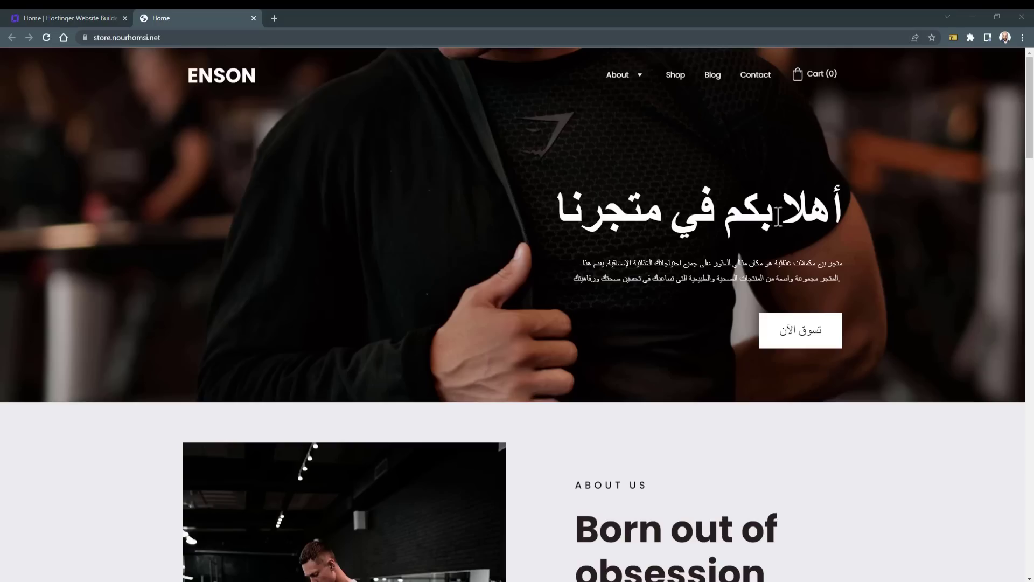
Step: Check that the live تسوق الآن button opens /shop, then return to the builder tab
drag(779, 216, 642, 261)
click(743, 240)
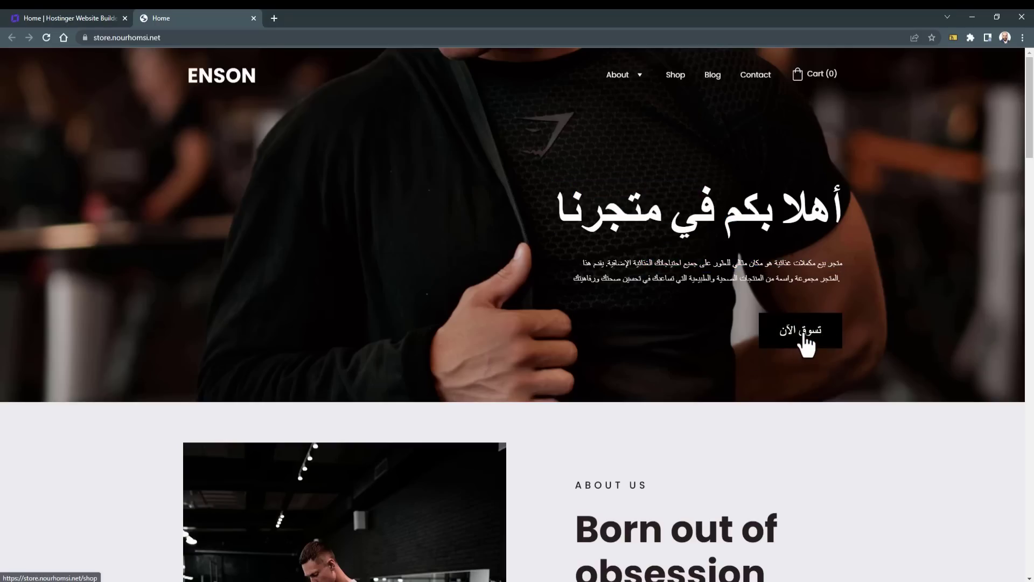
click(806, 342)
scroll(799, 339, down, 5)
scroll(559, 451, down, 3)
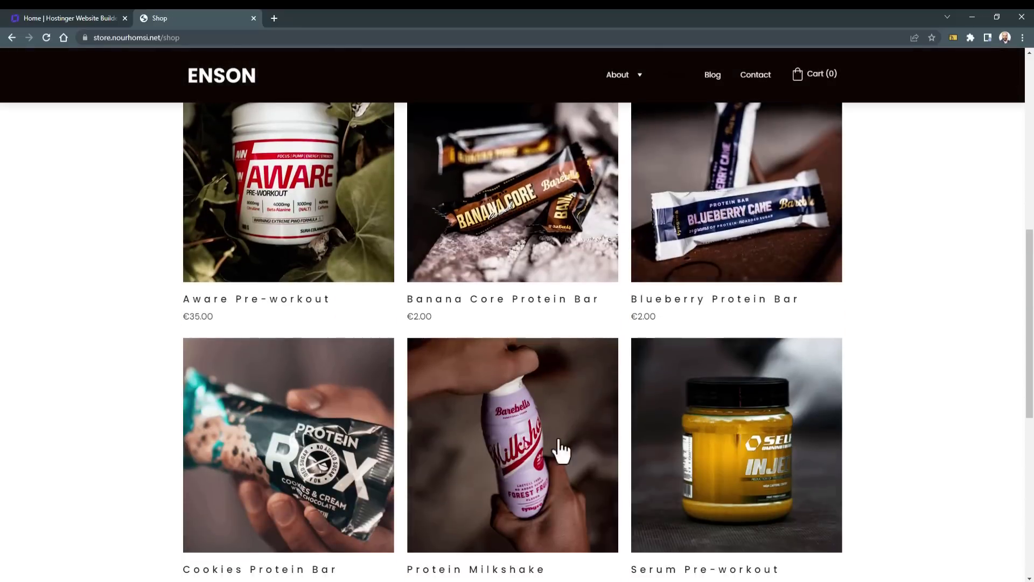
scroll(652, 422, up, 8)
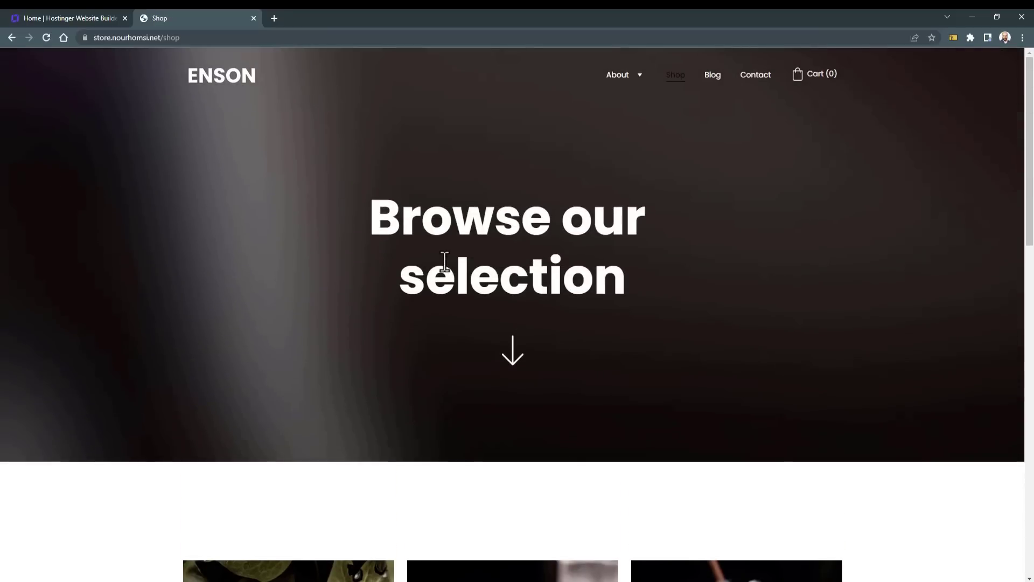
key(alt+Left)
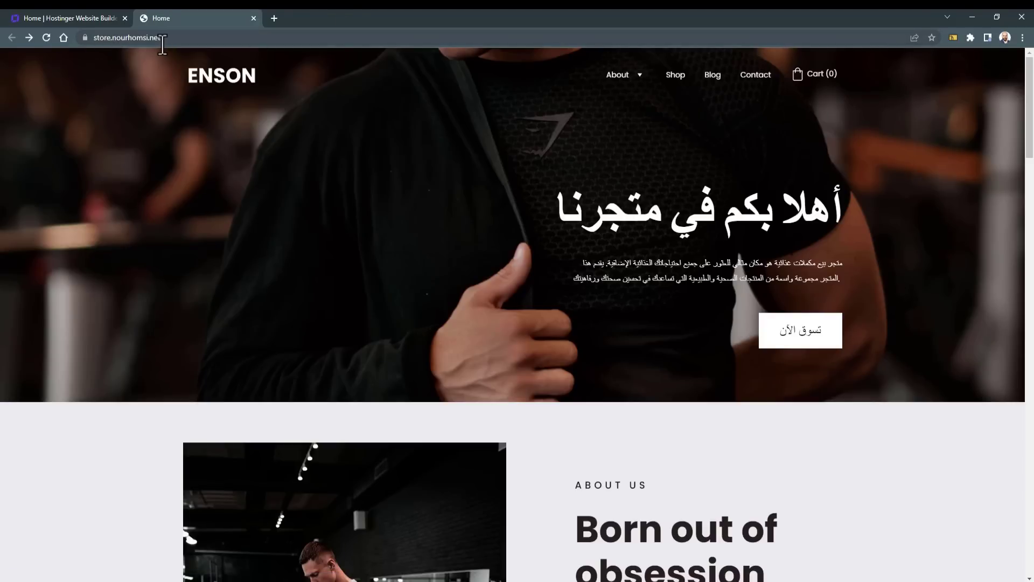
click(90, 13)
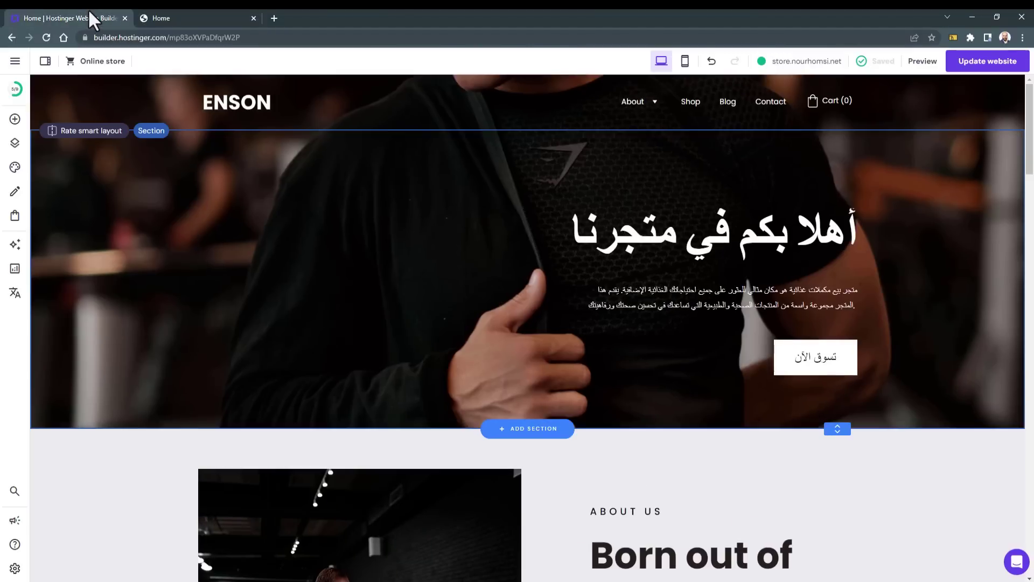
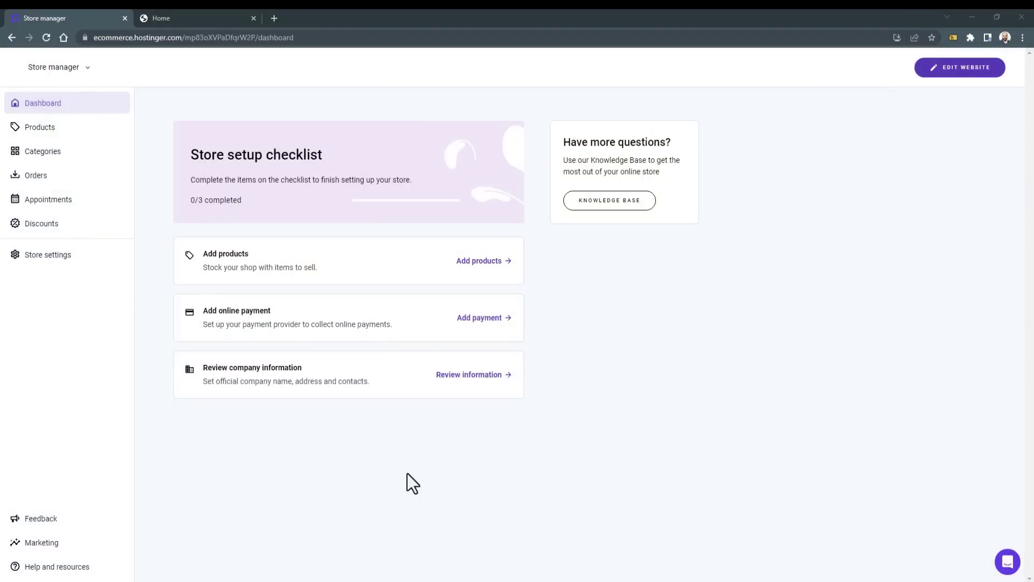
Step: Translate the Store manager dashboard into Arabic (العربية) and zoom the page in
right_click(154, 192)
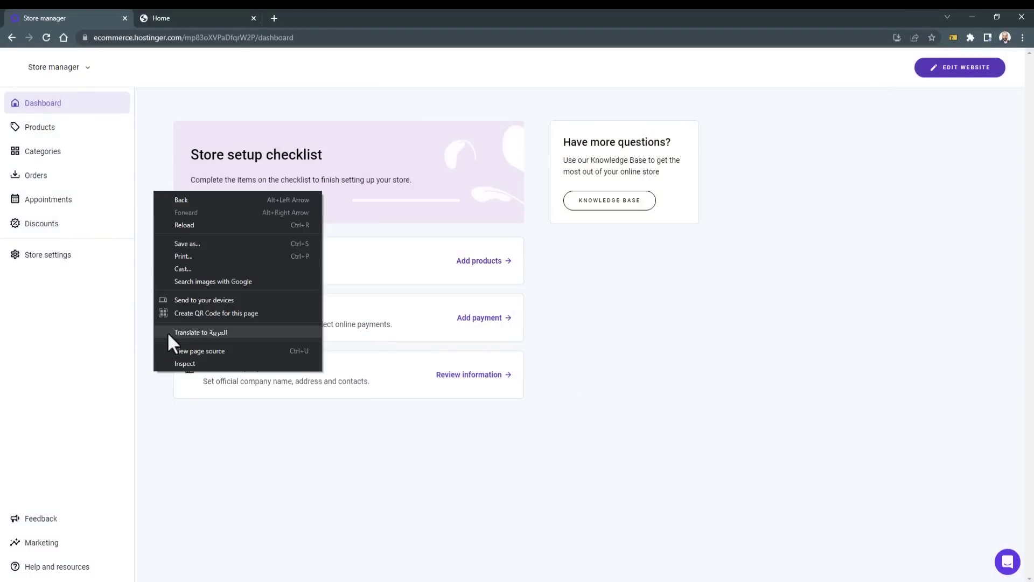
click(188, 332)
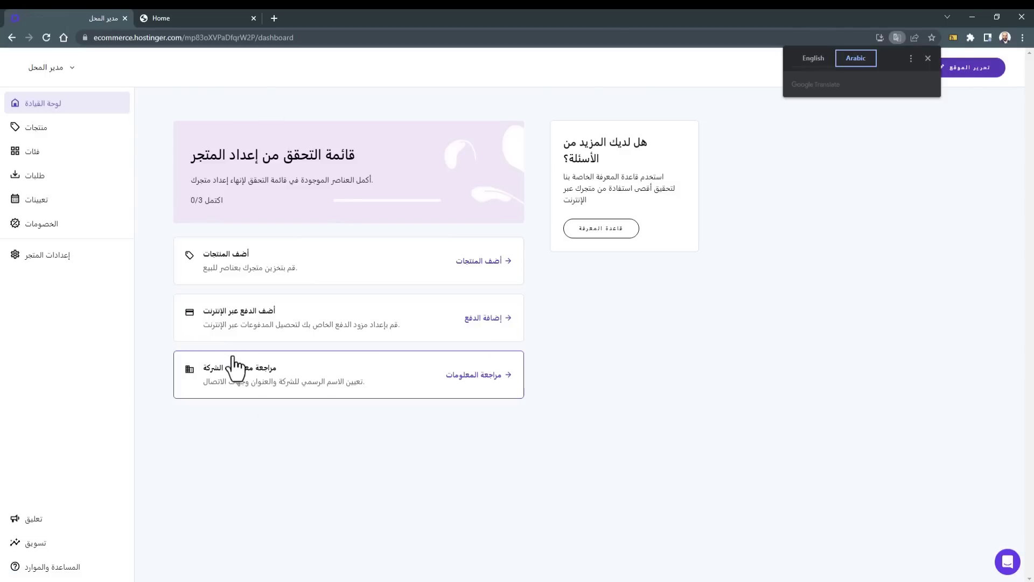
key(ctrl+plus)
key(ctrl+plus)
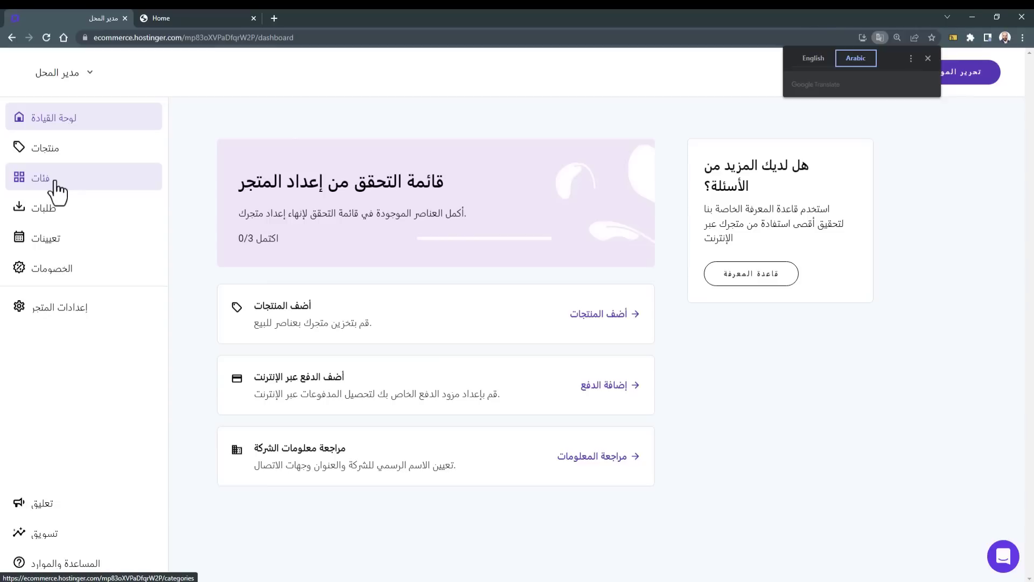
Step: Create a product category named Vitamines
click(56, 189)
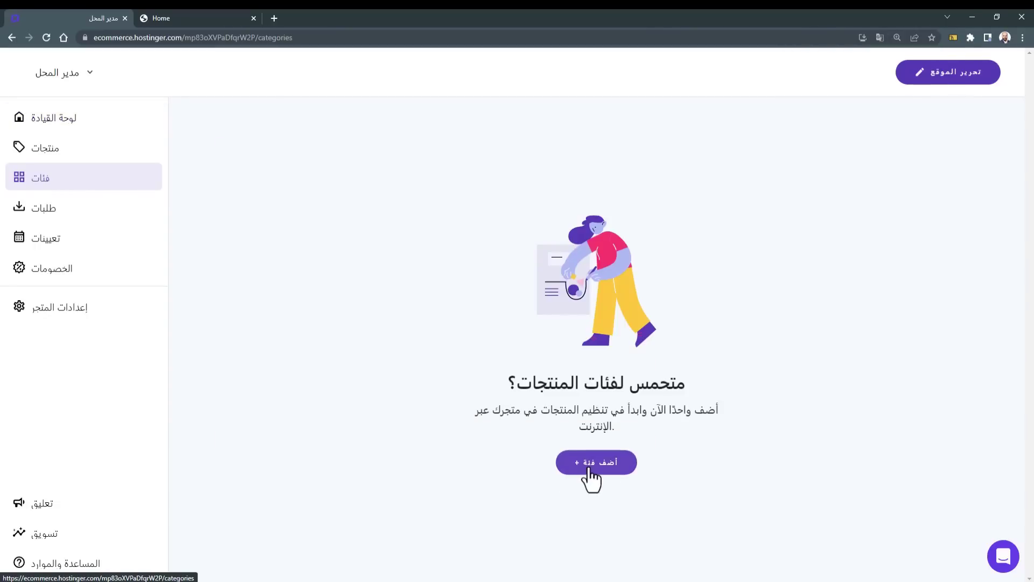
click(590, 466)
click(300, 305)
text(Vitamines)
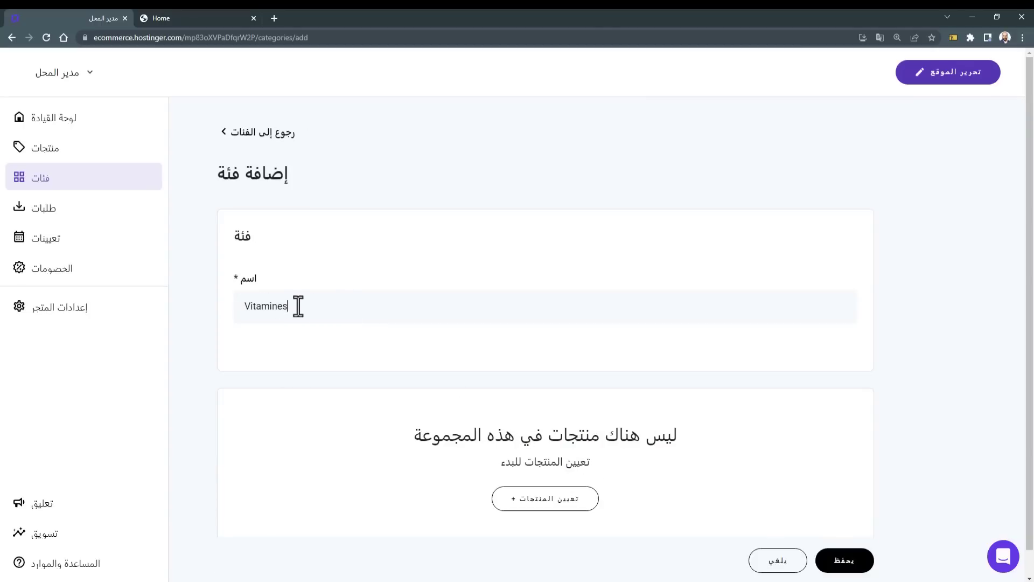
key(Return)
Step: Add a second product category named Vegan
click(428, 270)
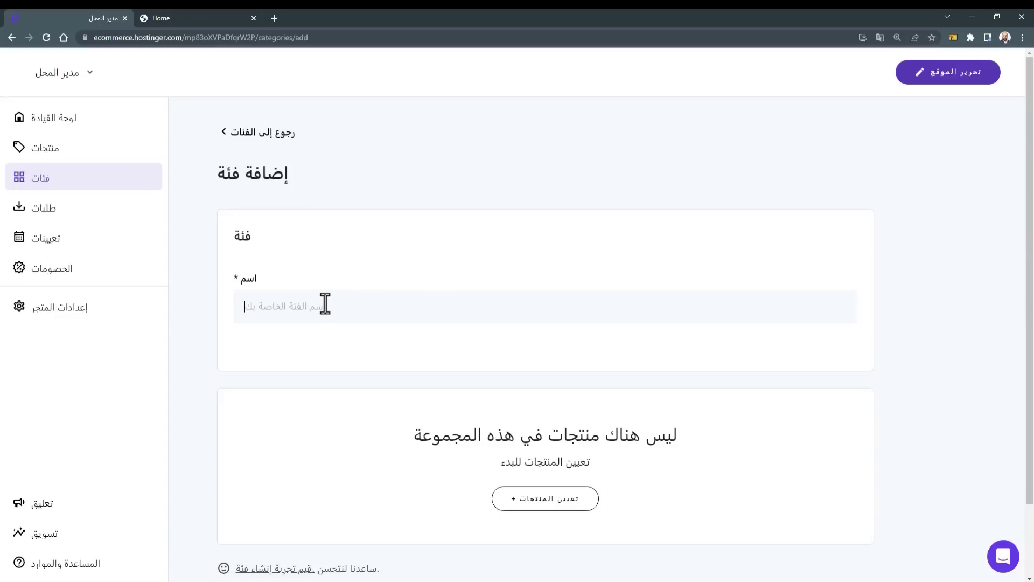
text(Vegan)
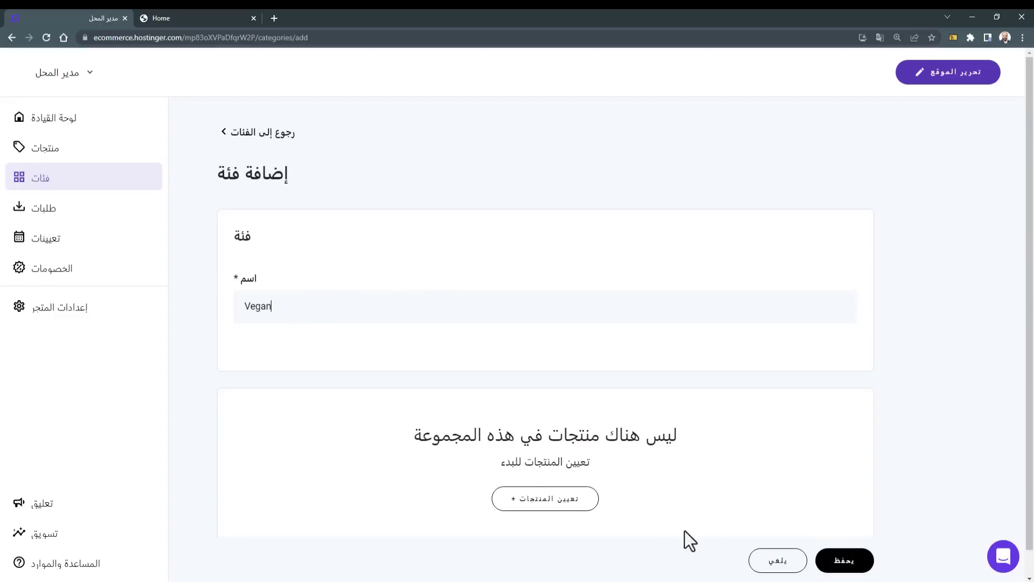
click(841, 561)
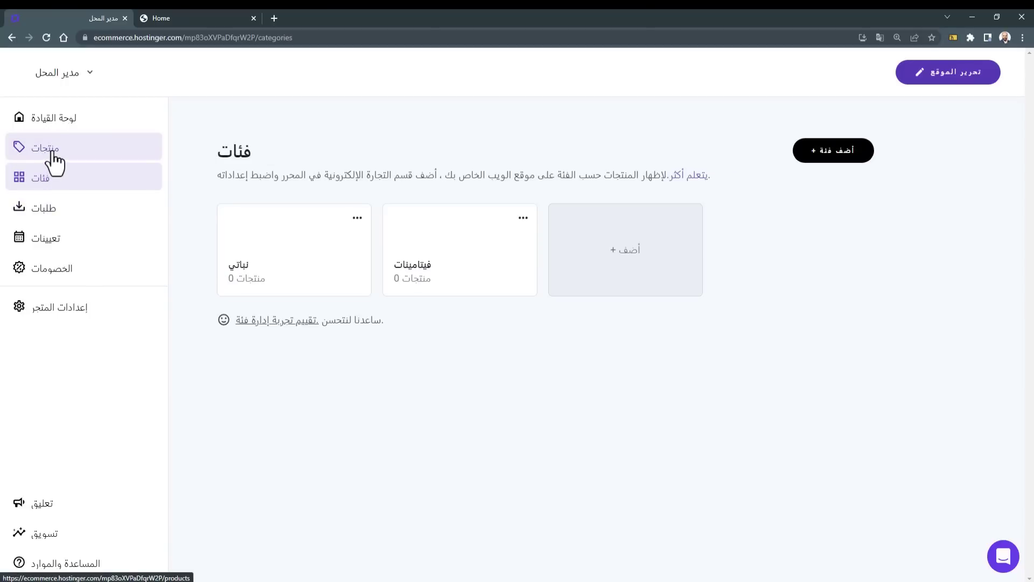
Step: Assign Aware Pre-workout, Blueberry Protein Bar and Serum Pre-workout to Vitamines and save
click(419, 280)
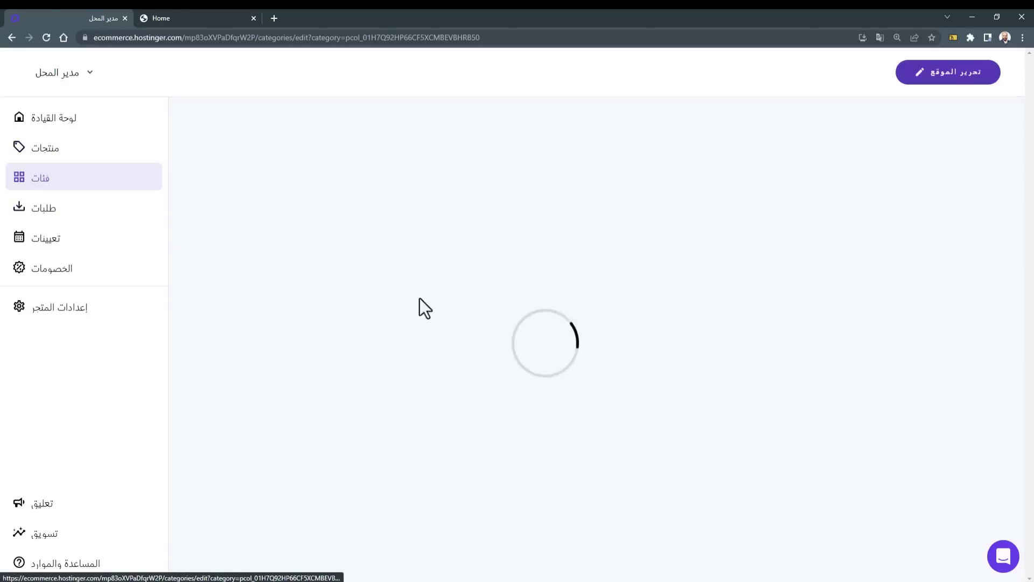
scroll(481, 353, down, 2)
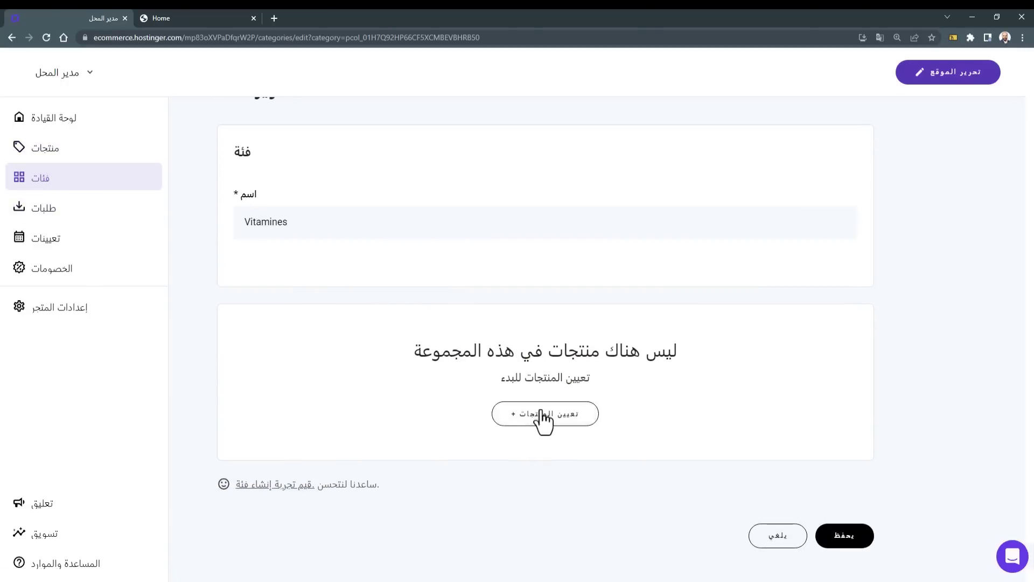
click(544, 419)
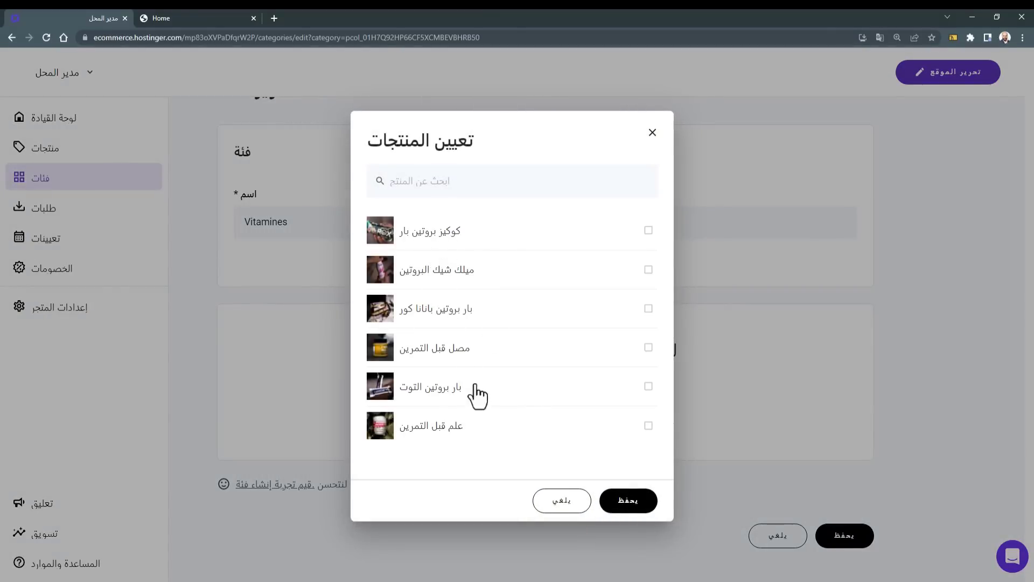
click(649, 426)
click(648, 386)
click(648, 347)
click(639, 498)
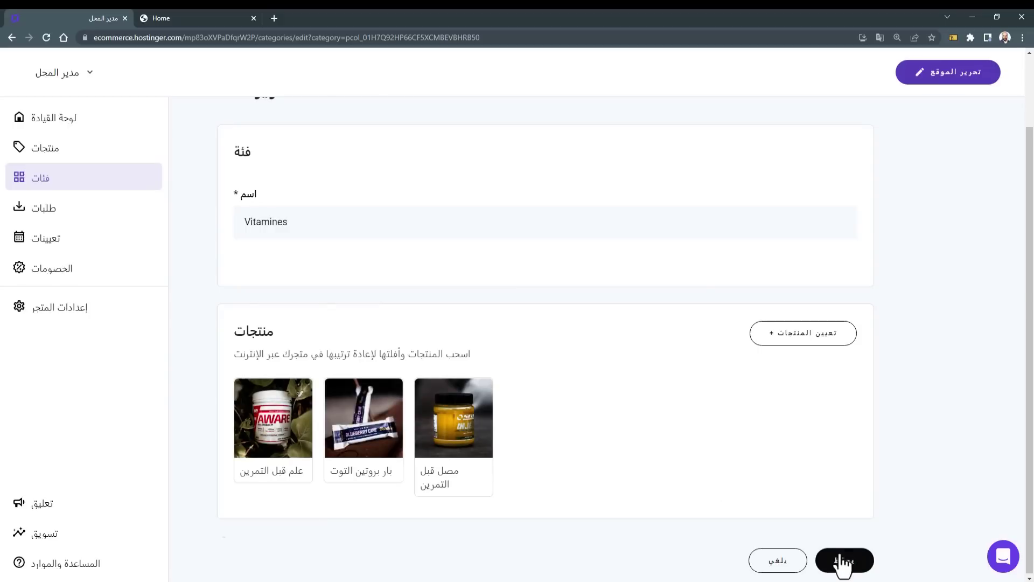
click(842, 561)
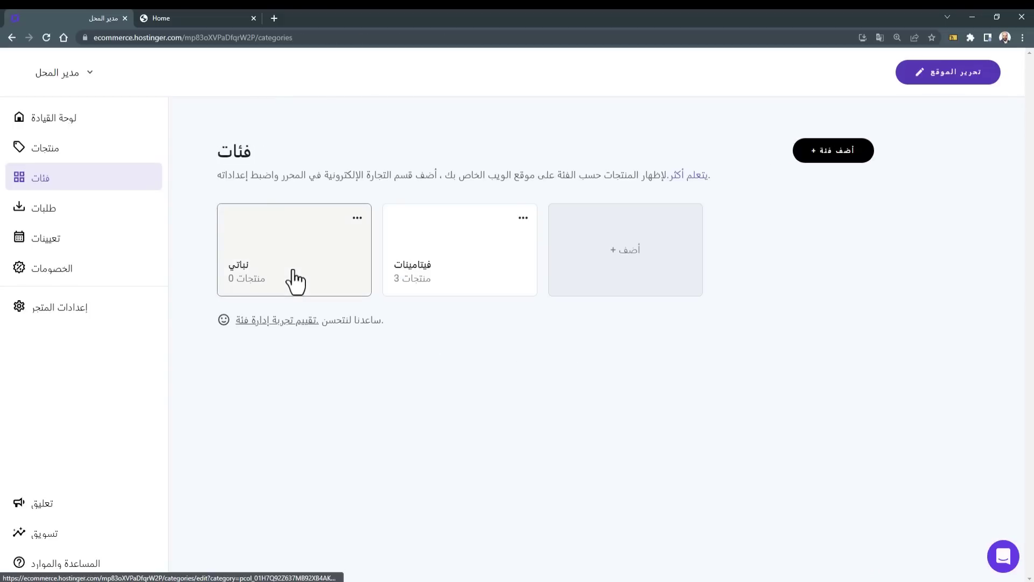
Step: Assign Cookies Protein Bar, Protein Milkshake and Banana Core Protein Bar to Vegan and save
click(294, 271)
scroll(341, 379, down, 2)
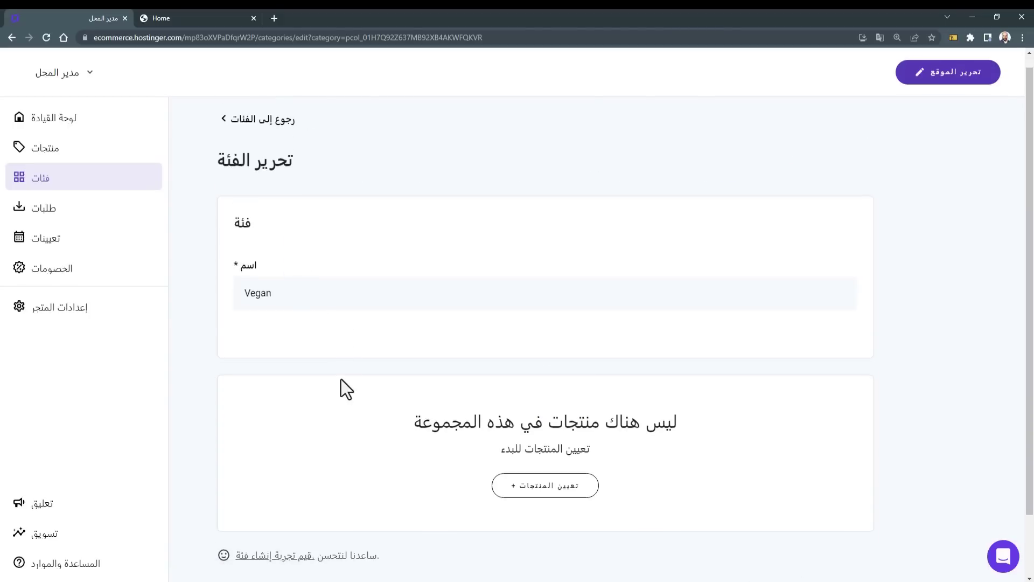
click(525, 424)
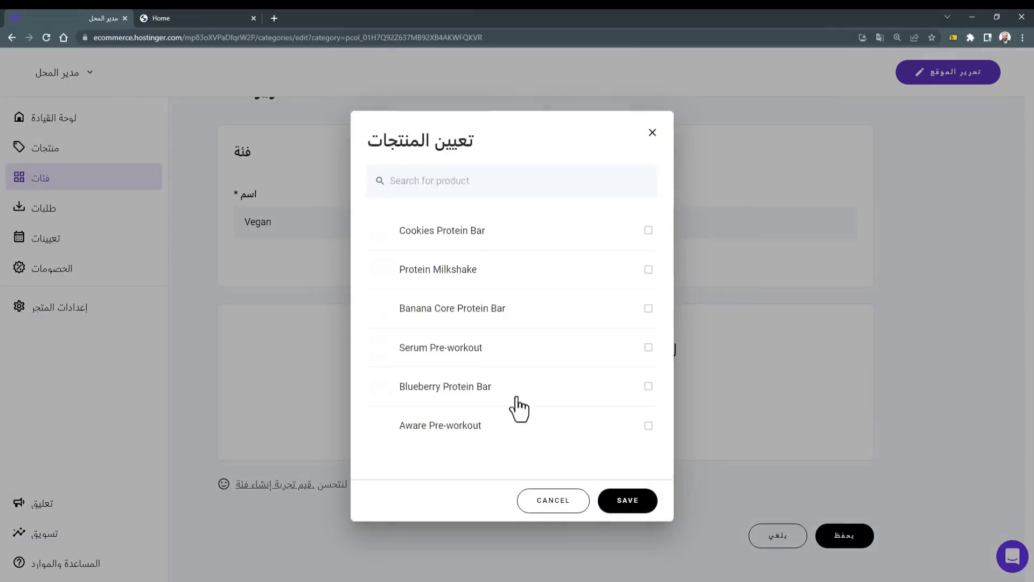
click(546, 241)
click(486, 277)
click(487, 310)
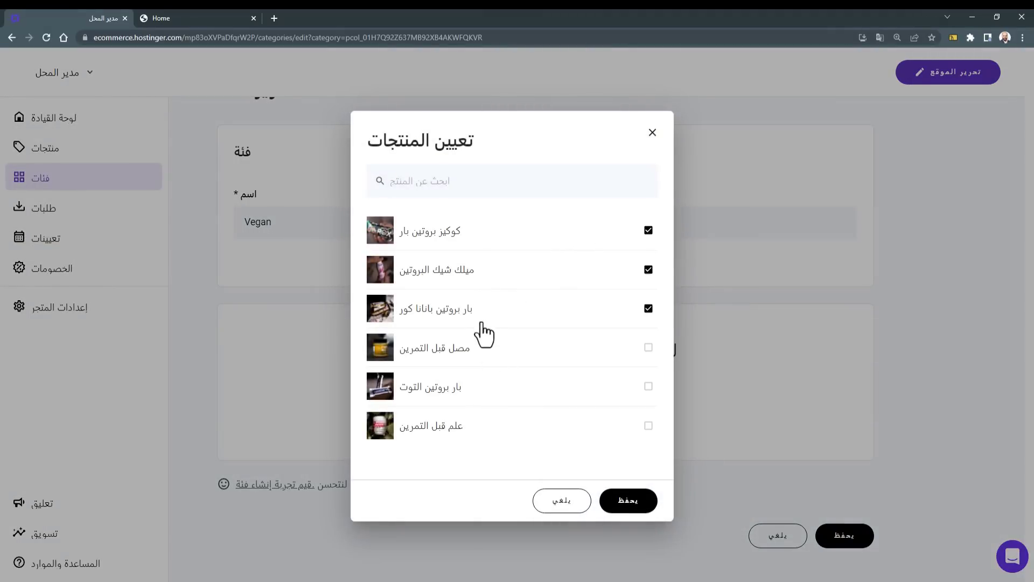
click(619, 498)
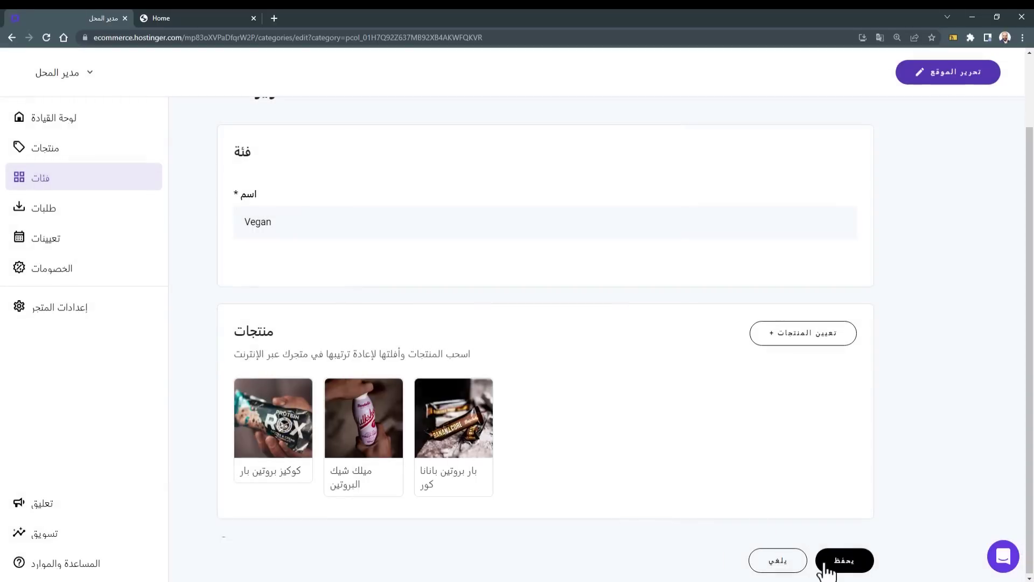
click(837, 562)
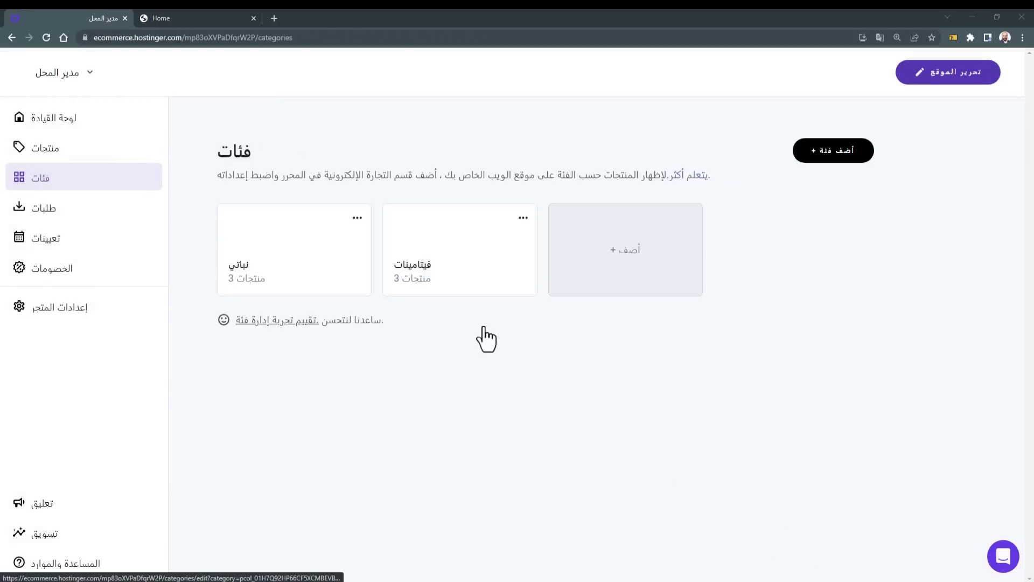
Step: Review the store details (name HOMSI, euro currency), then return to the store settings list
click(77, 325)
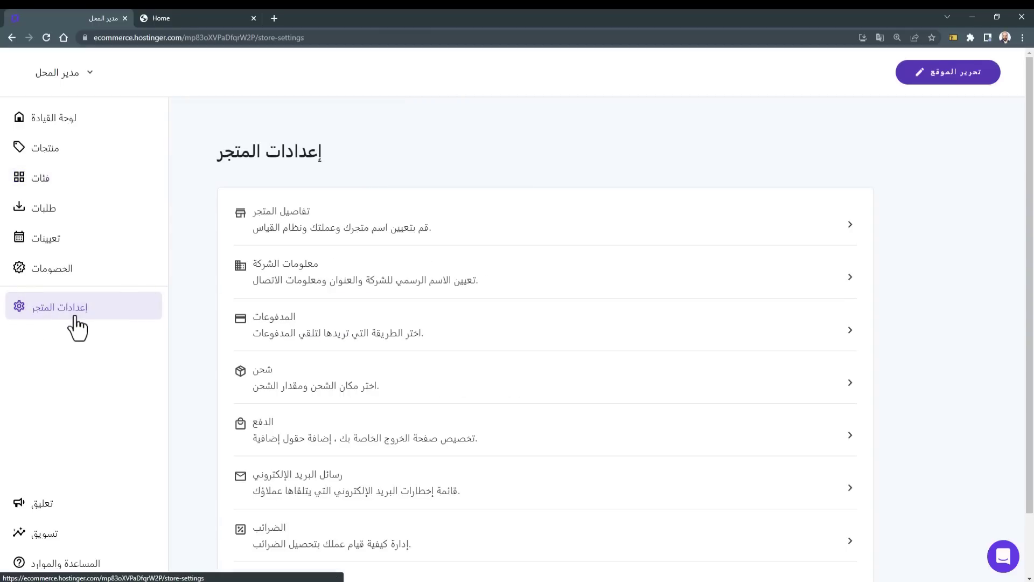
click(484, 219)
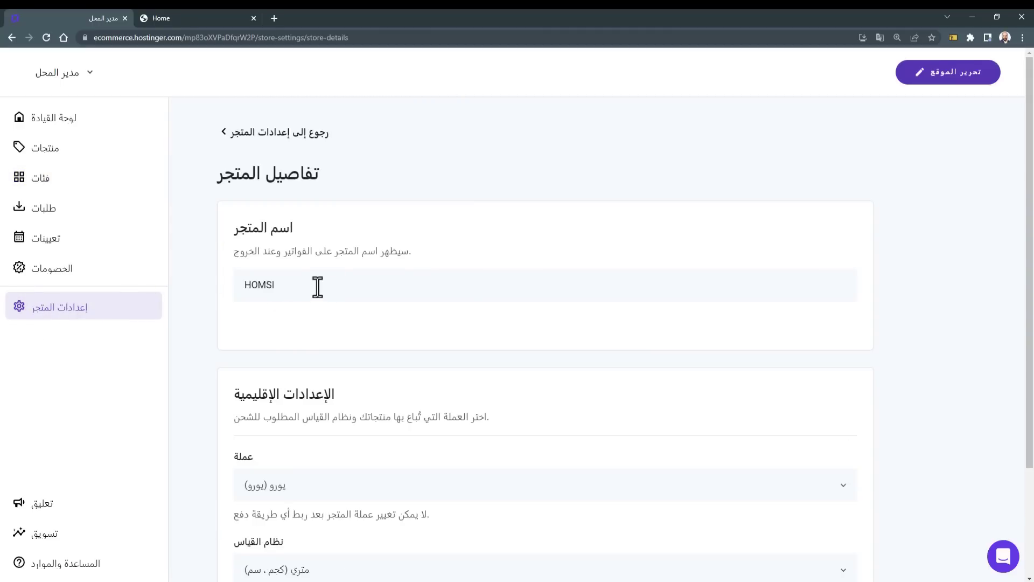
scroll(317, 287, down, 2)
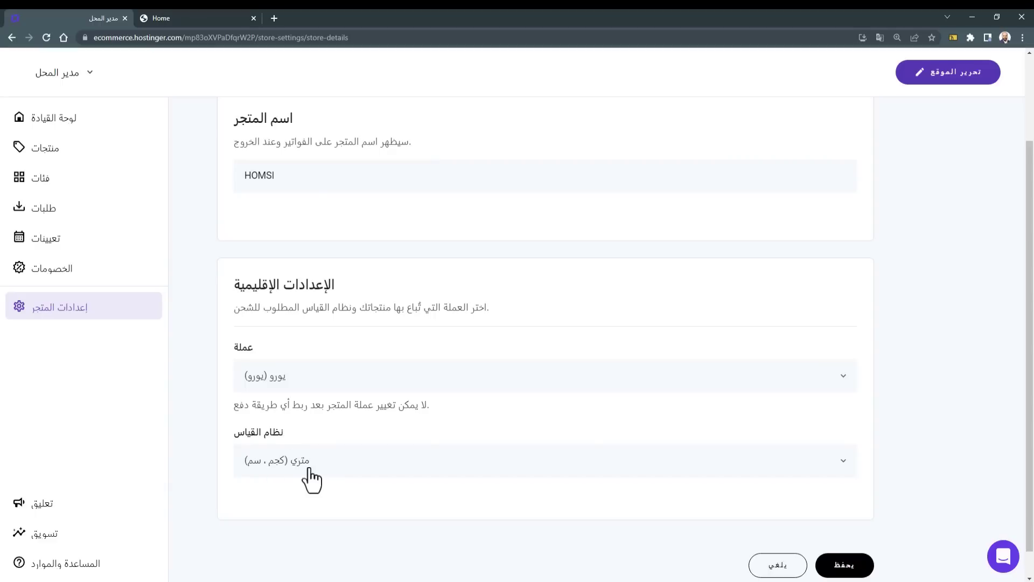
scroll(538, 517, up, 3)
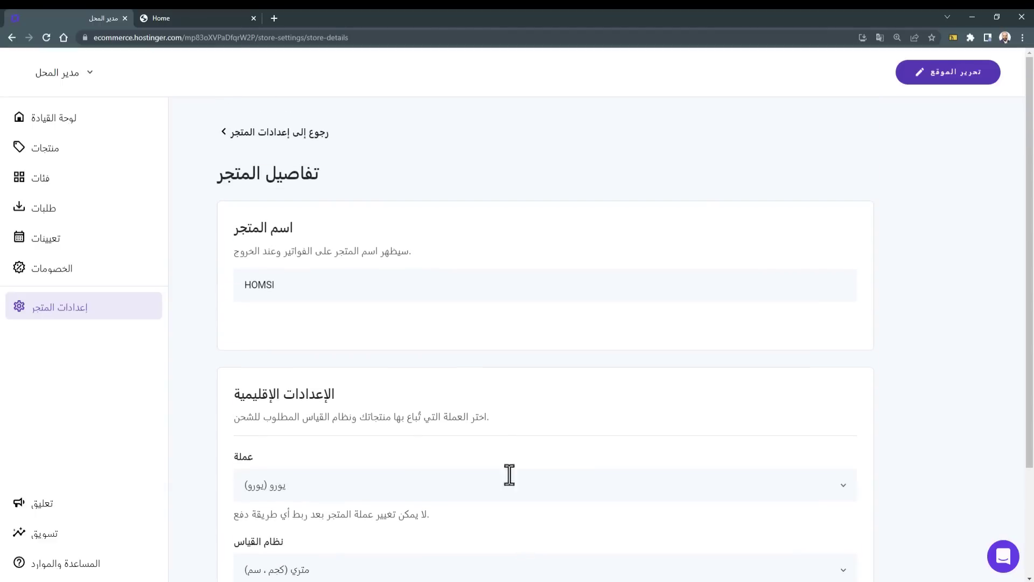
click(305, 140)
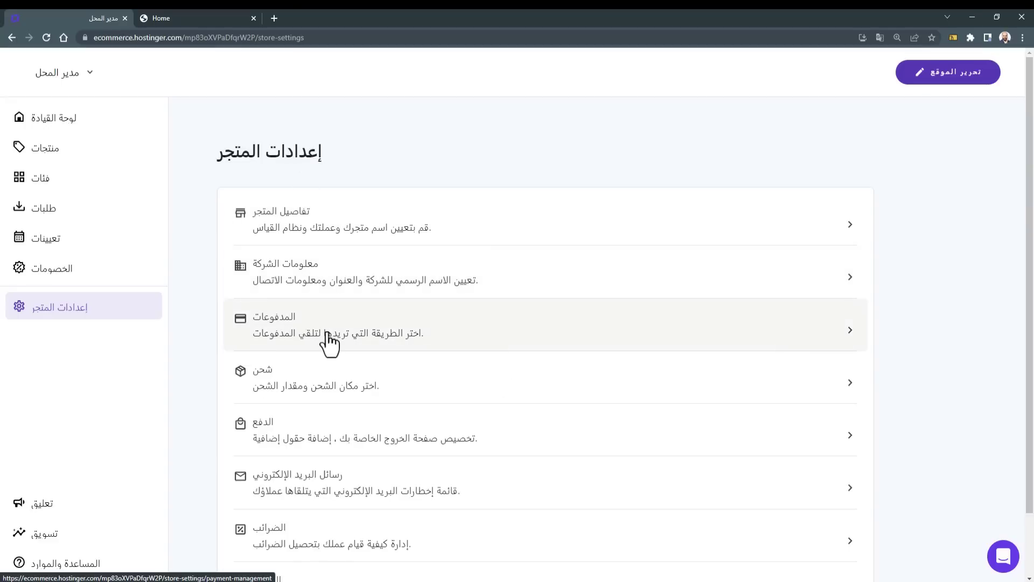
Step: Add a free shipping option to the Regular shipping zone
click(330, 395)
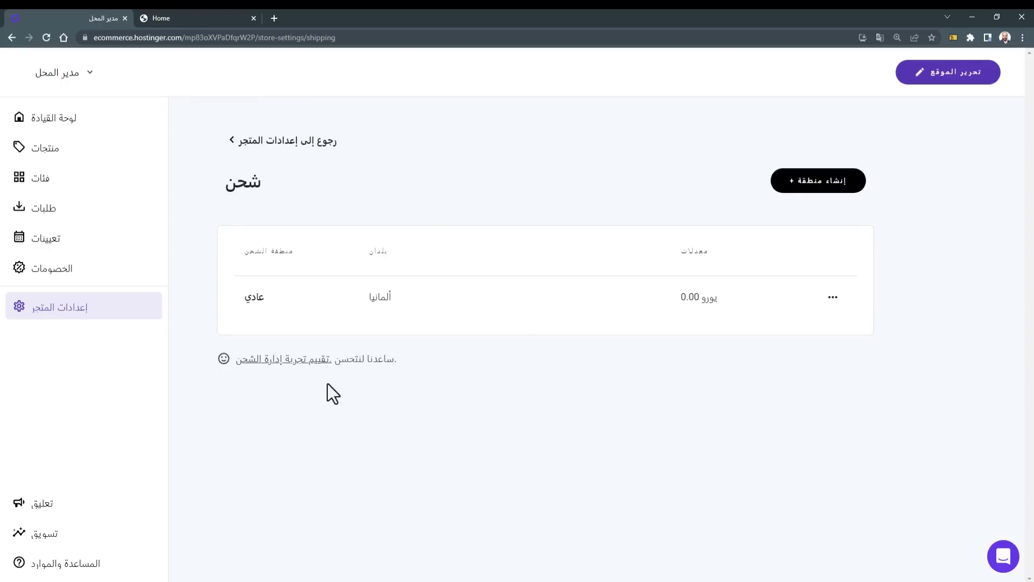
click(801, 297)
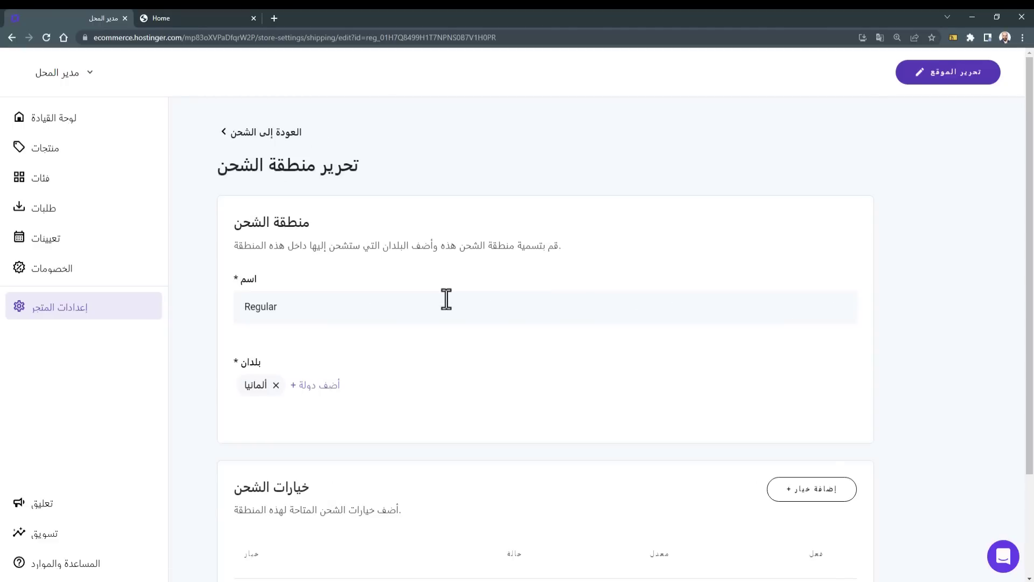
scroll(446, 298, down, 2)
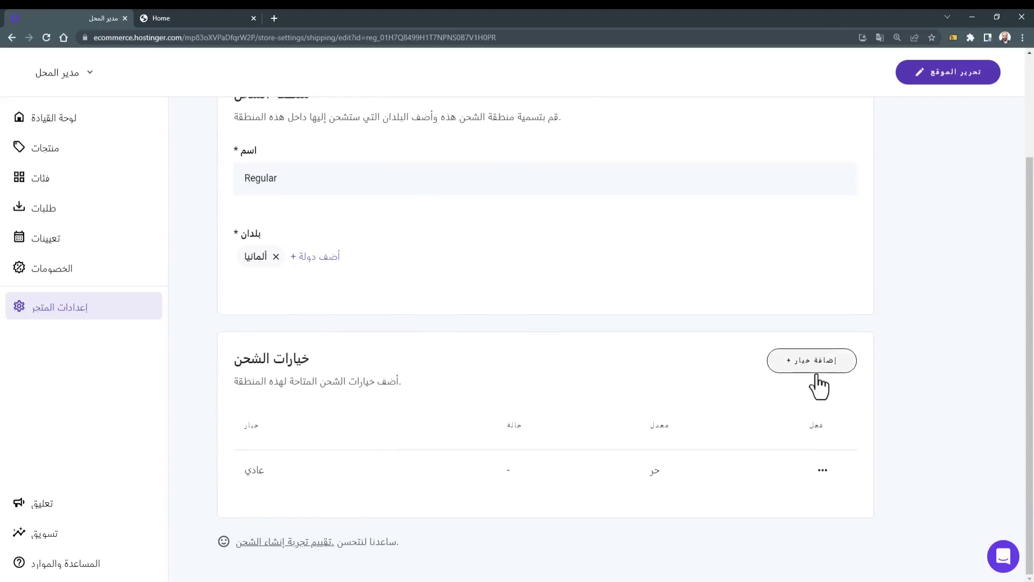
click(787, 367)
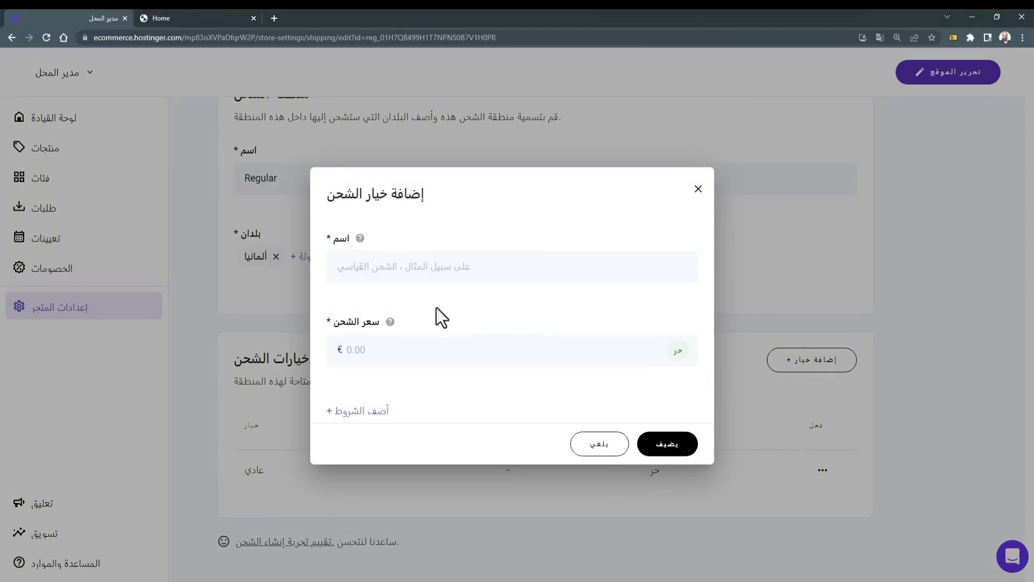
click(392, 350)
text(0)
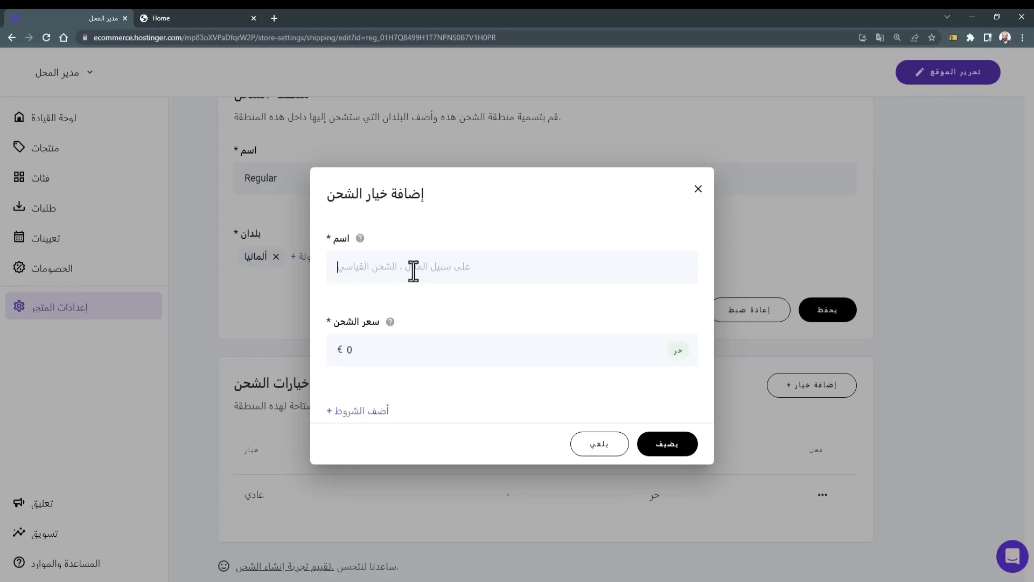
text(Free)
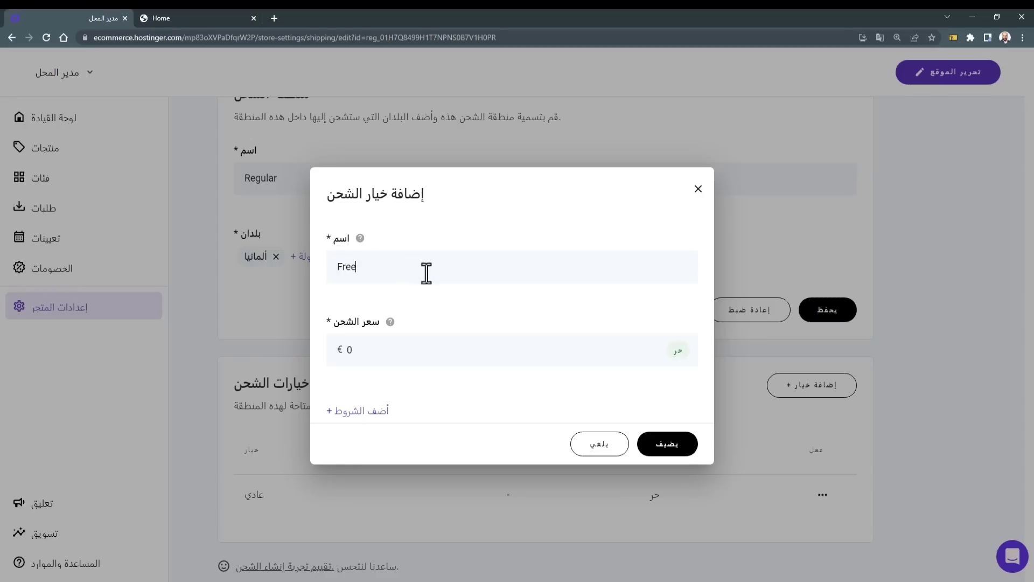
click(676, 447)
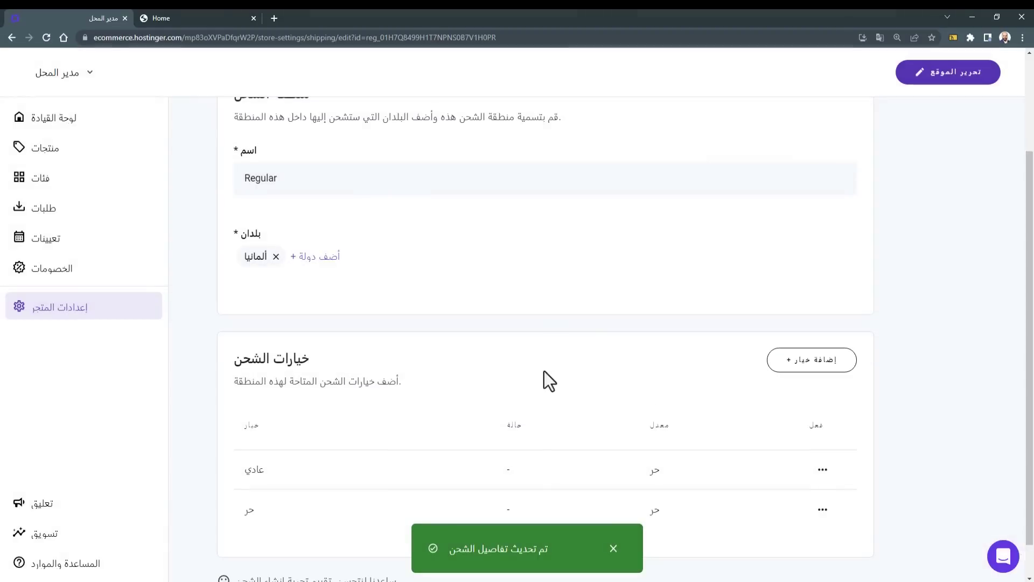
Step: Add a Gulf Area shipping option at €5.00, then return to the shipping zones list
scroll(539, 377, down, 1)
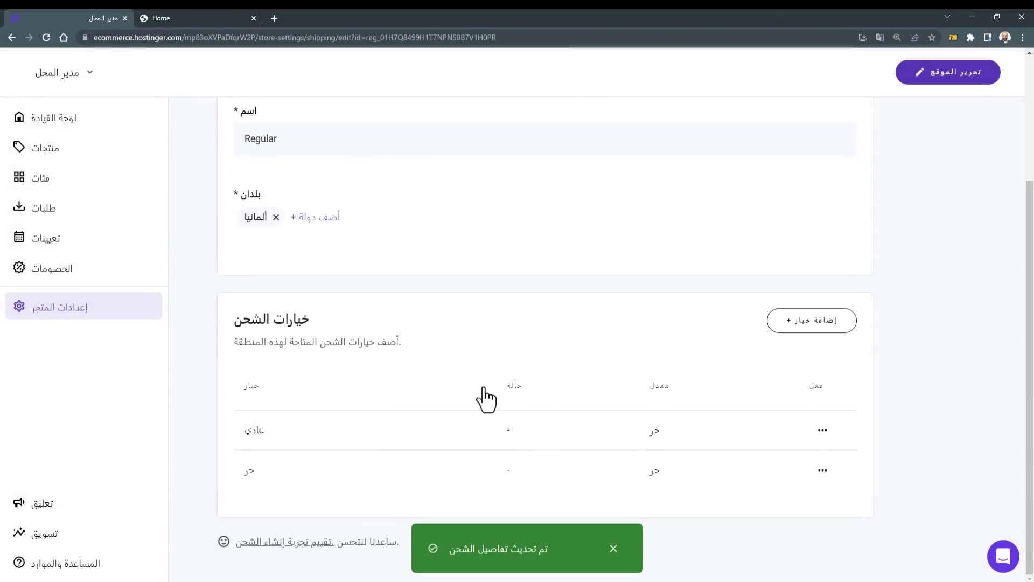
click(801, 328)
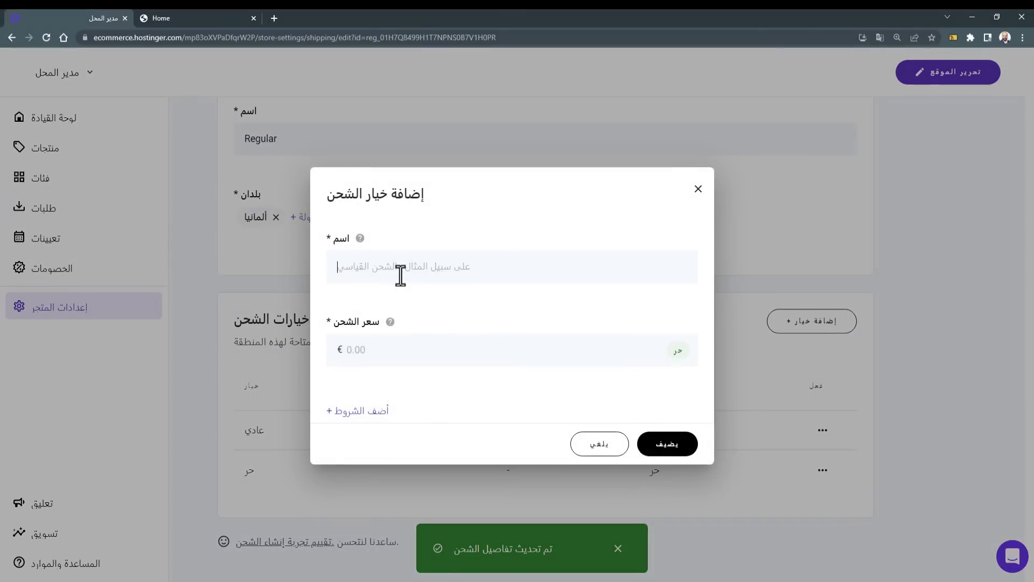
text(Gulf Area)
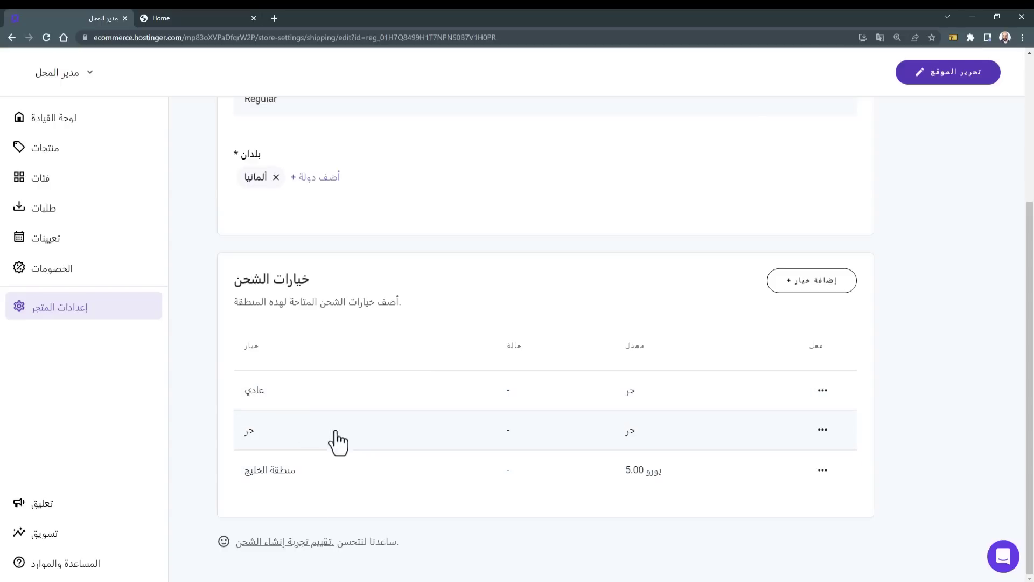
scroll(303, 328, up, 4)
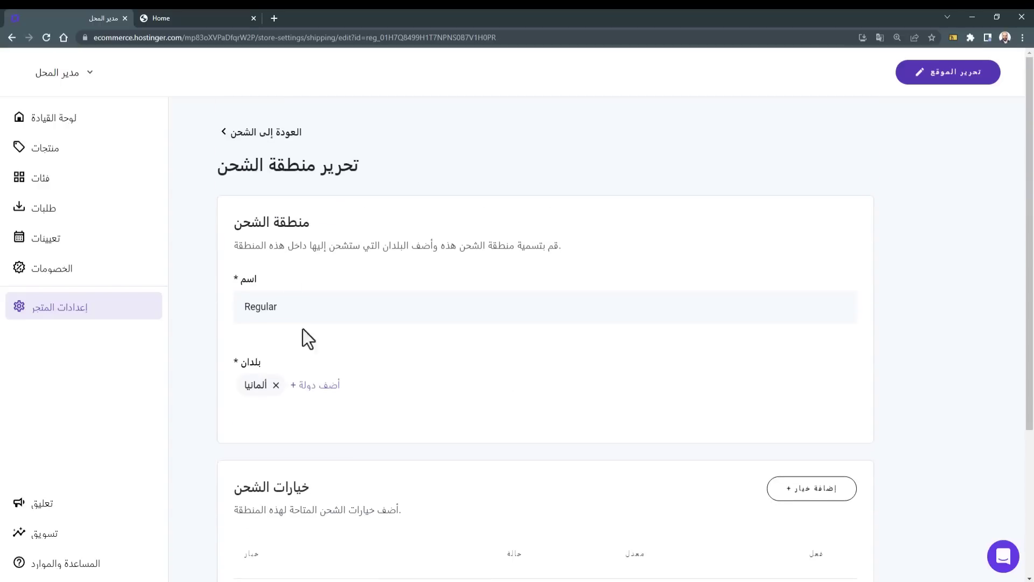
click(262, 141)
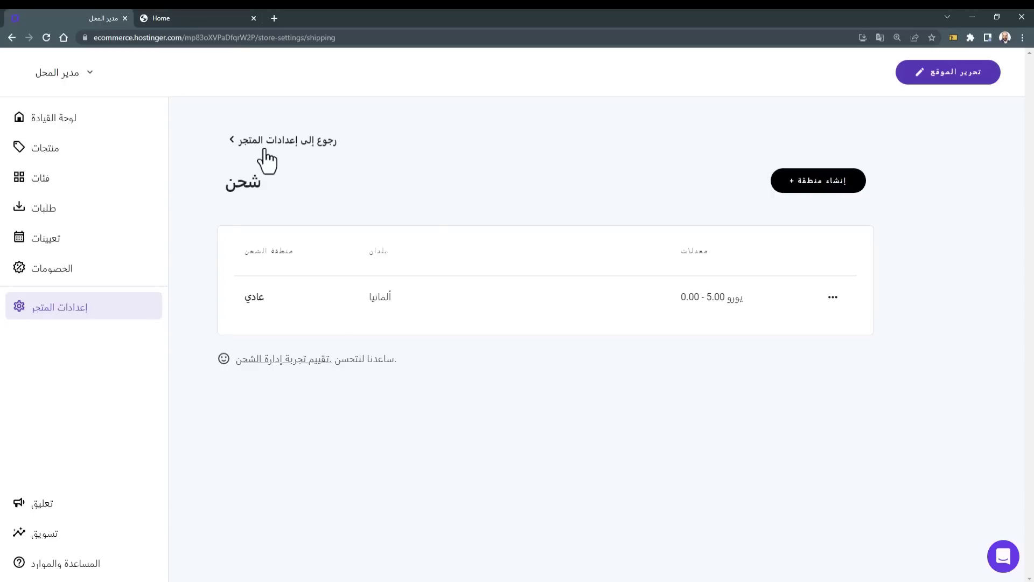
Step: Go to the Payments settings and scroll down to the Manual payment section
click(266, 141)
scroll(266, 216, down, 2)
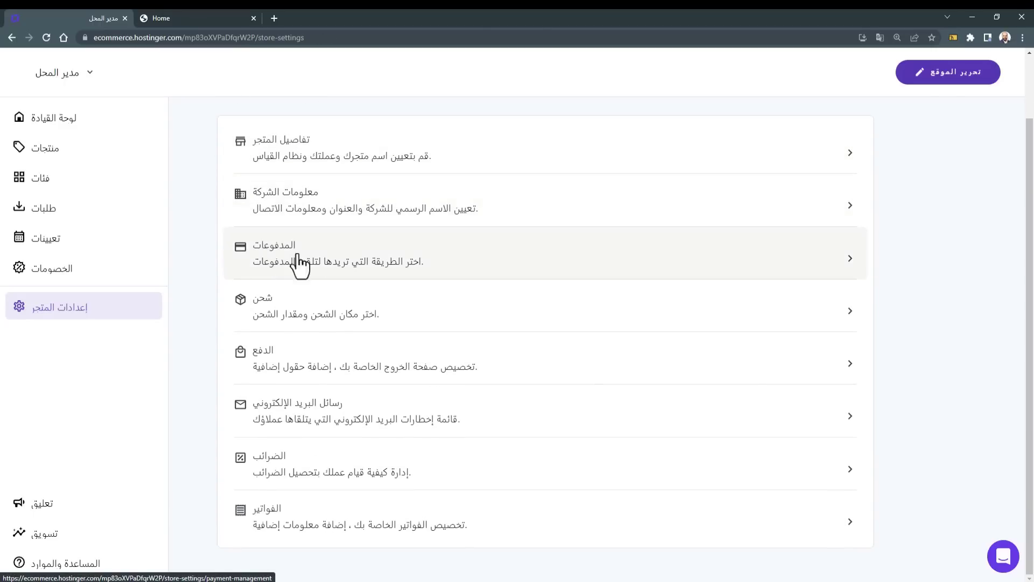
click(293, 261)
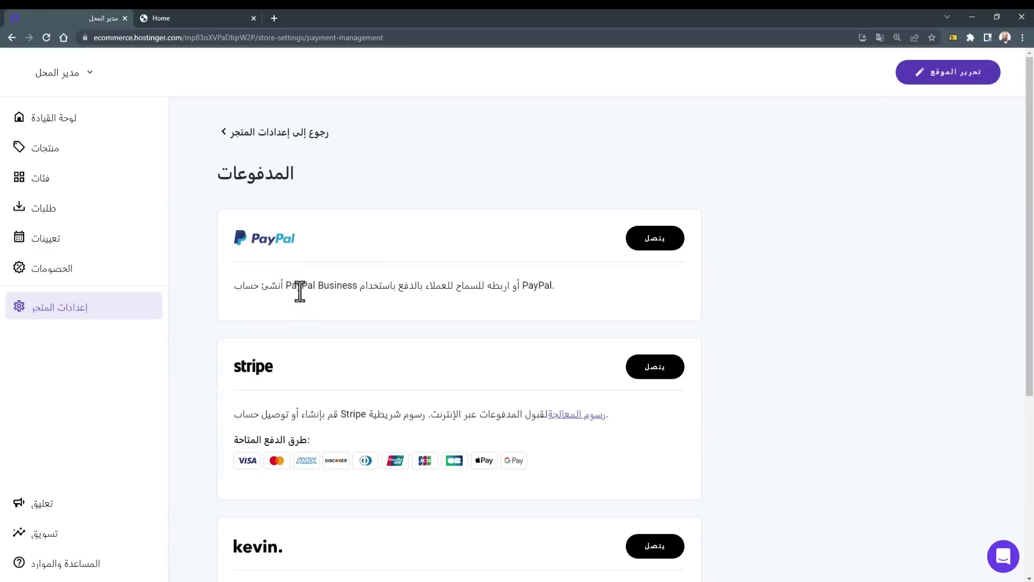
scroll(299, 293, down, 4)
scroll(299, 291, up, 4)
scroll(696, 258, down, 3)
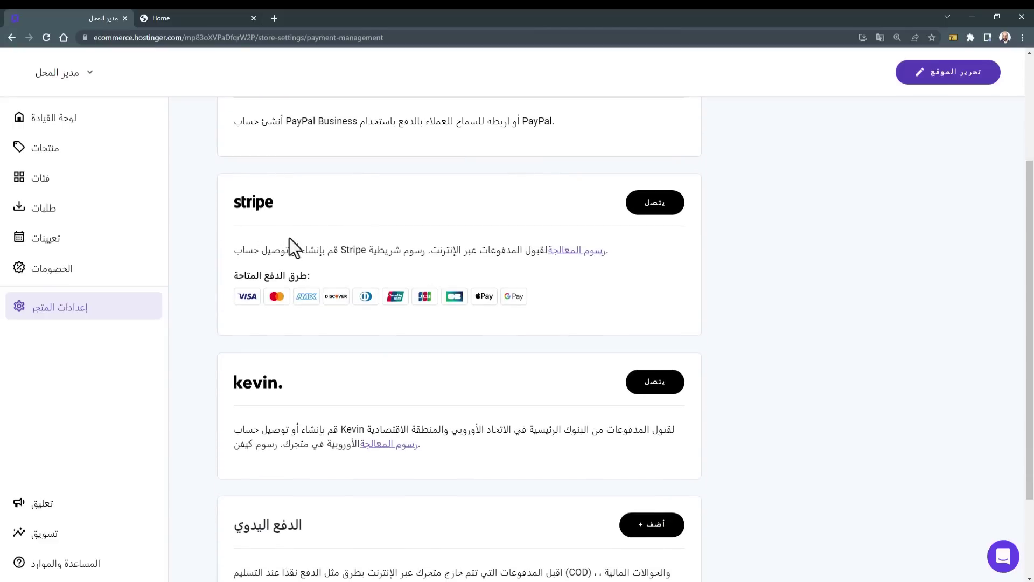
drag(248, 205, 278, 192)
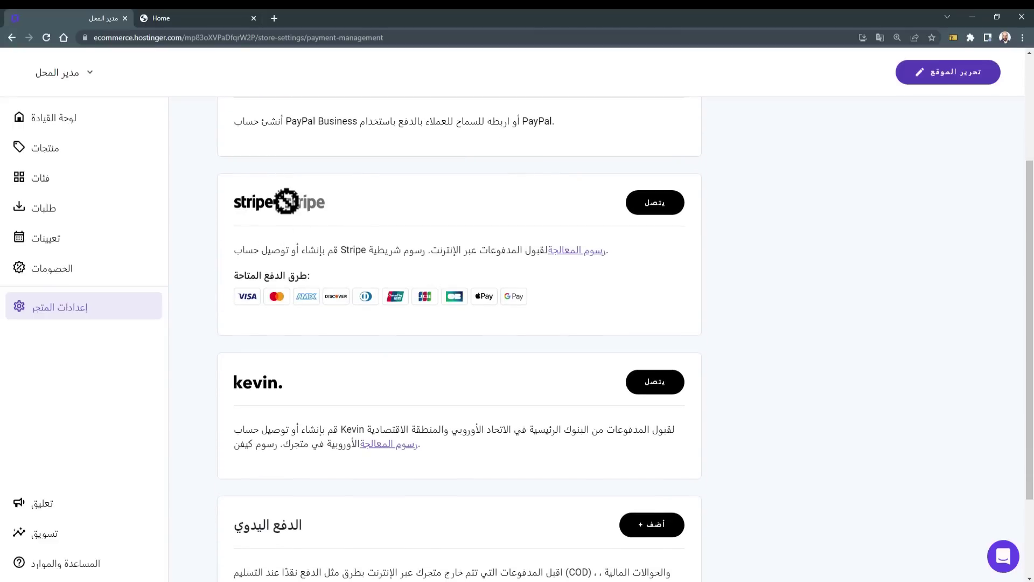
scroll(350, 270, down, 3)
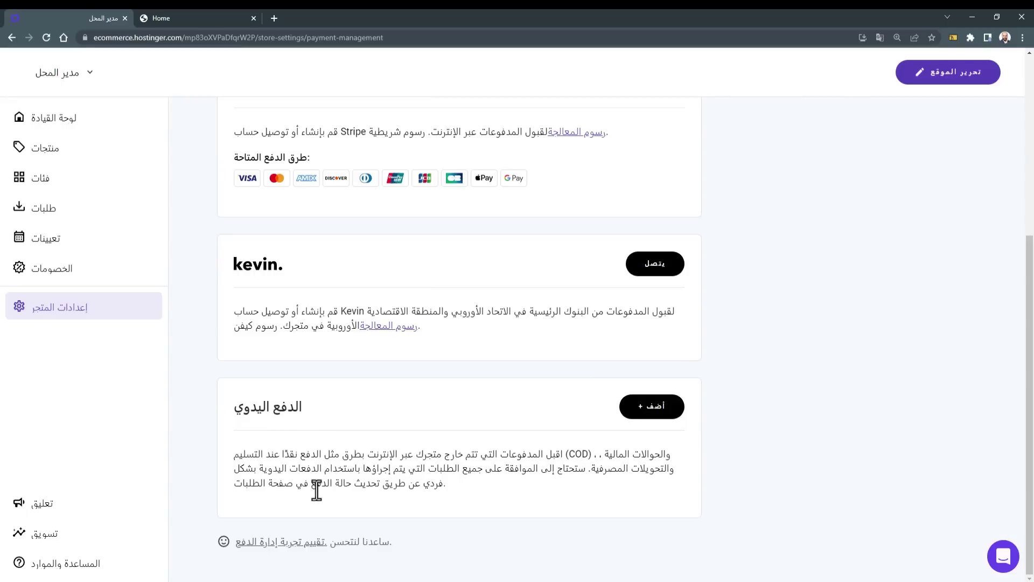
drag(291, 409, 267, 445)
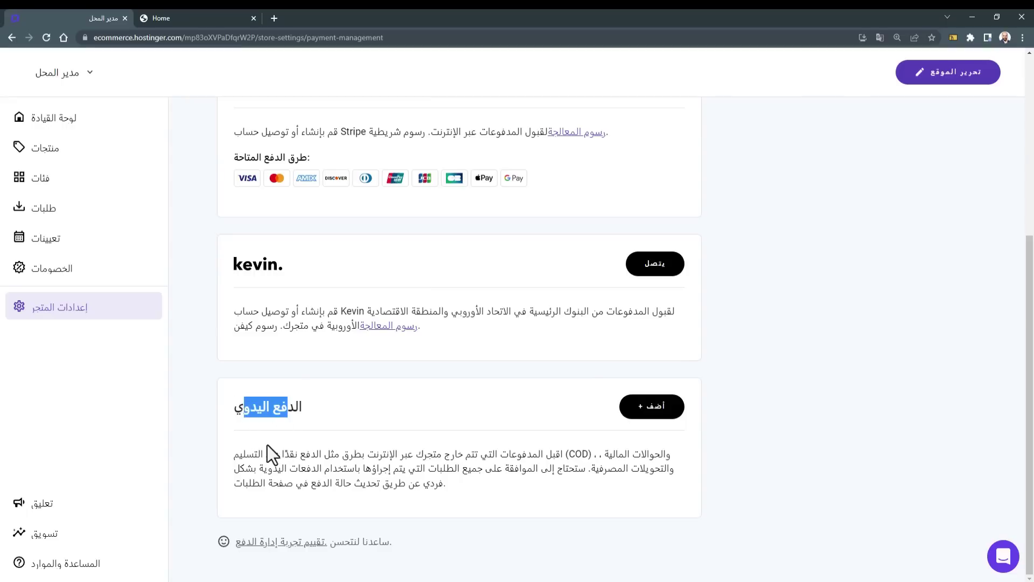
click(267, 445)
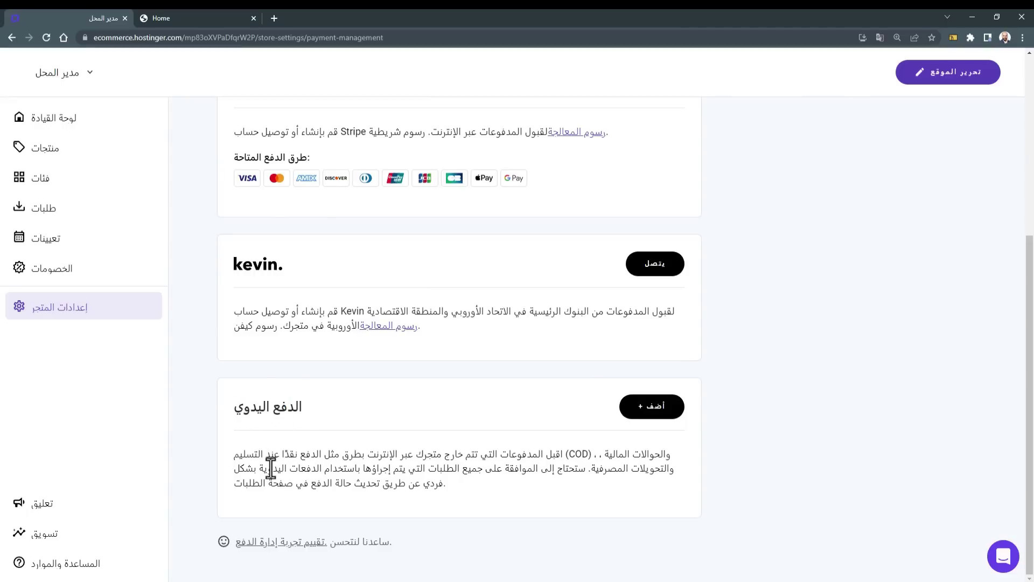
Step: Save a 'Bank Transfer' manual payment whose instructions ask customers to pay the full amount to the IBAN
click(653, 407)
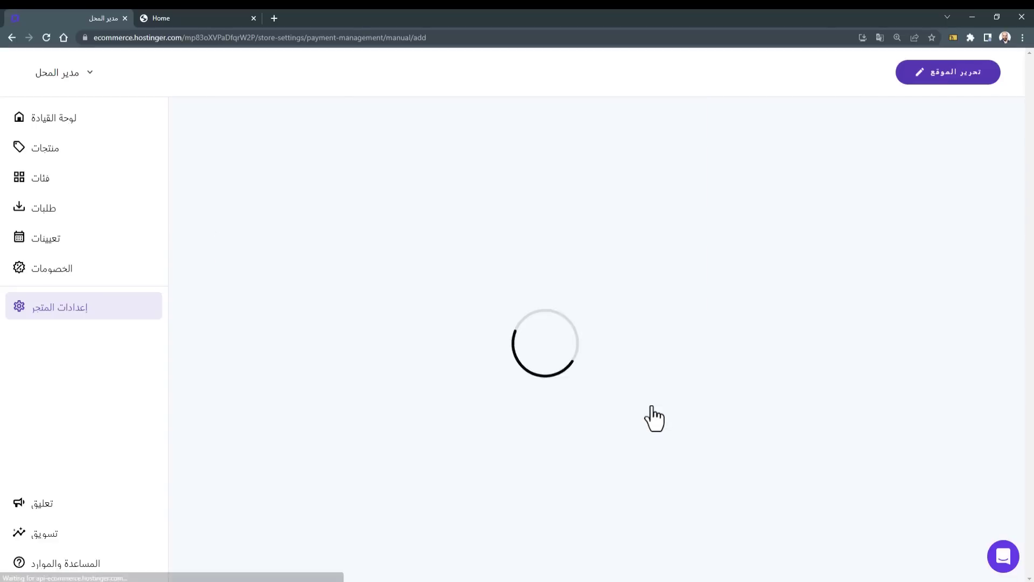
click(422, 250)
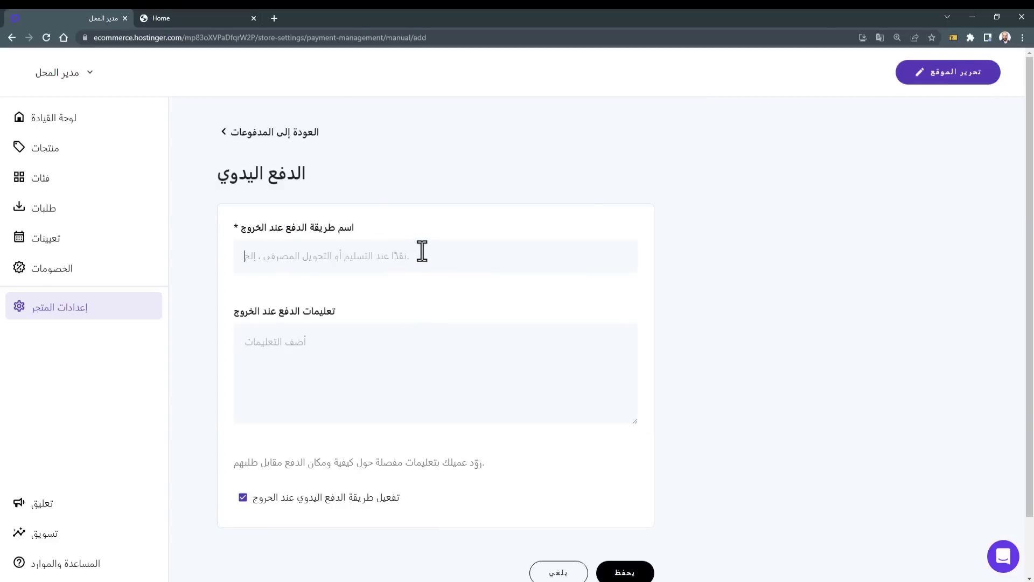
text(Bank Transfer)
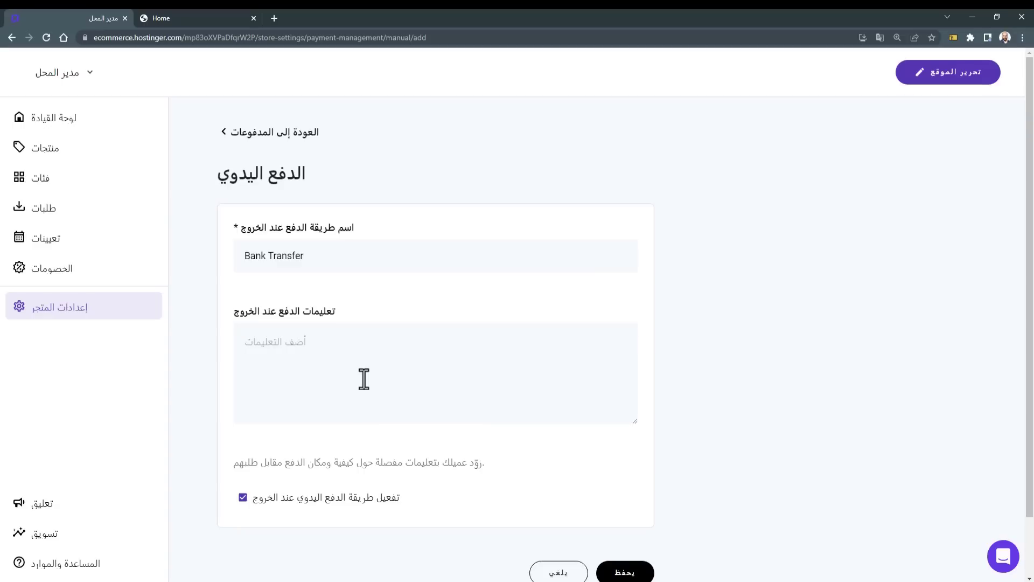
click(525, 395)
key(ctrl+v)
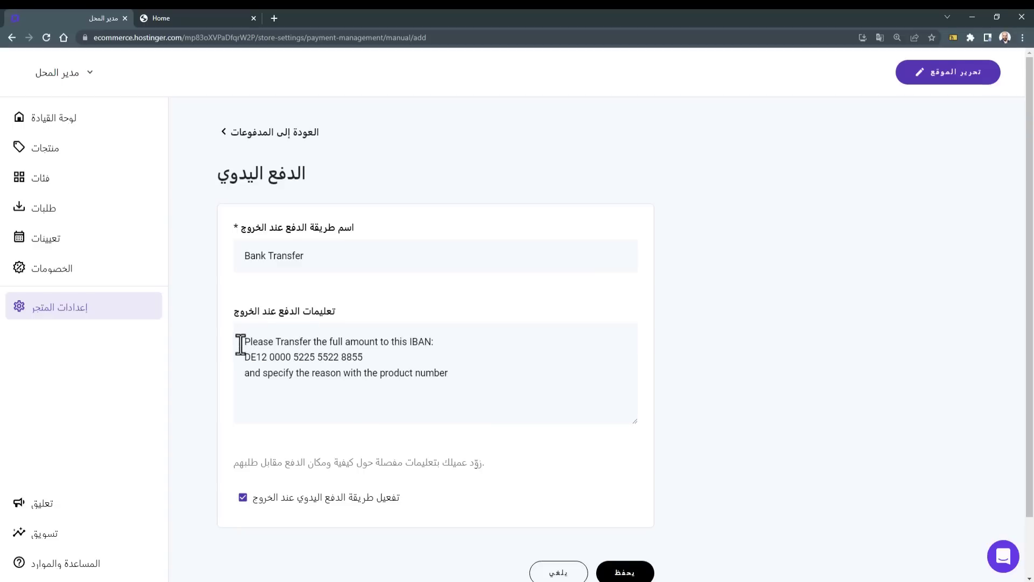
drag(244, 341, 442, 337)
drag(242, 355, 346, 357)
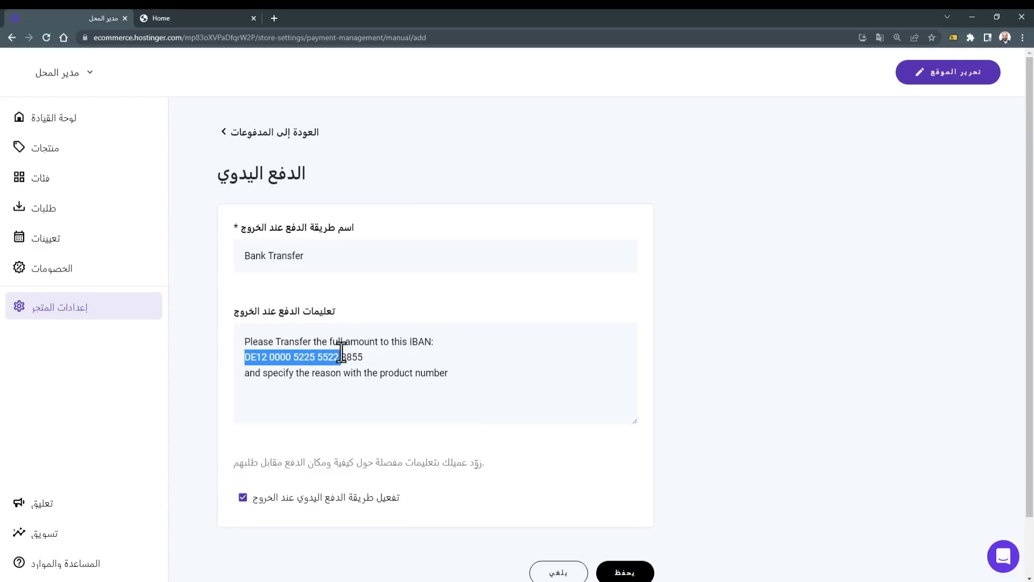
drag(435, 341, 361, 370)
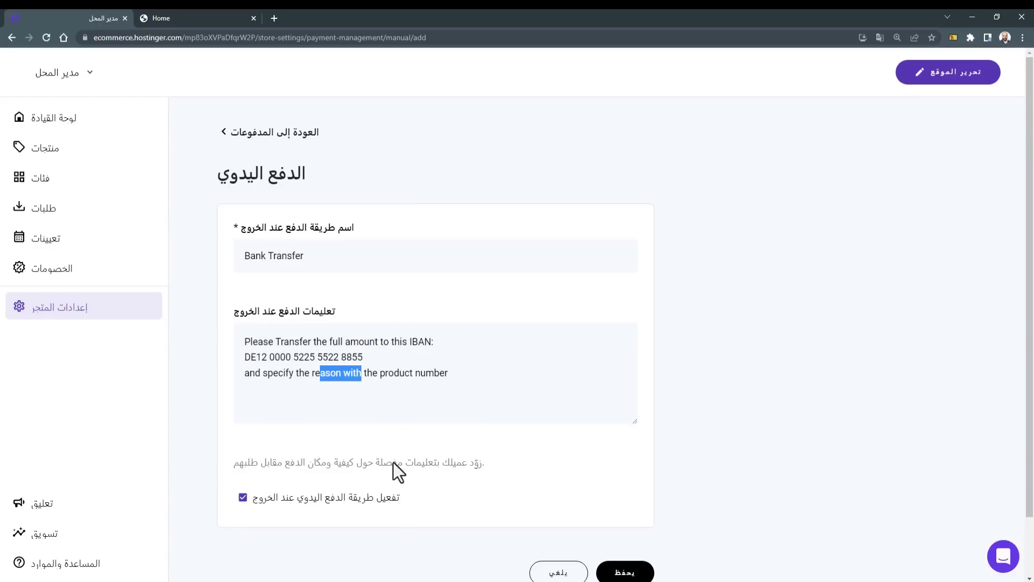
scroll(394, 462, down, 2)
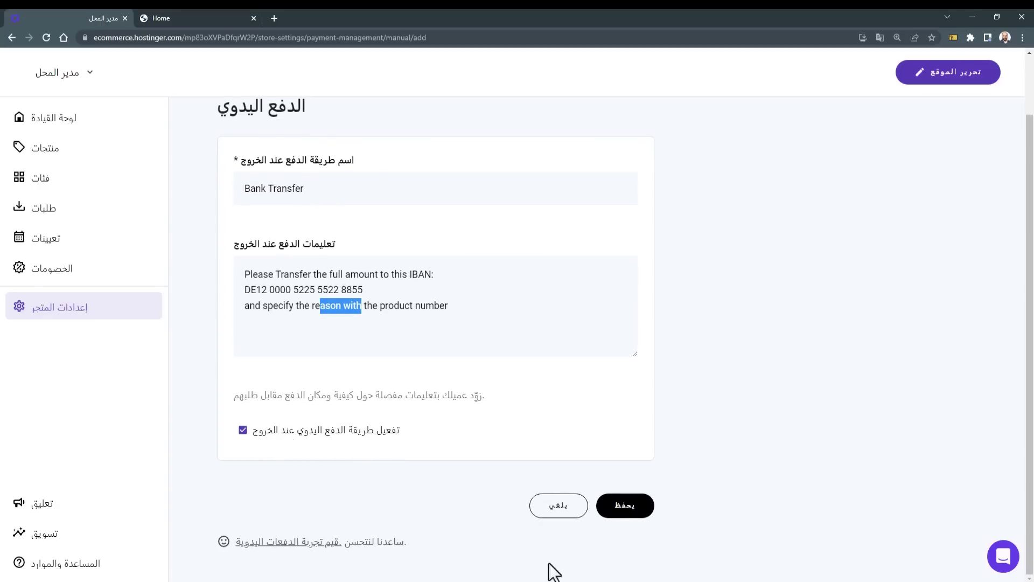
click(620, 517)
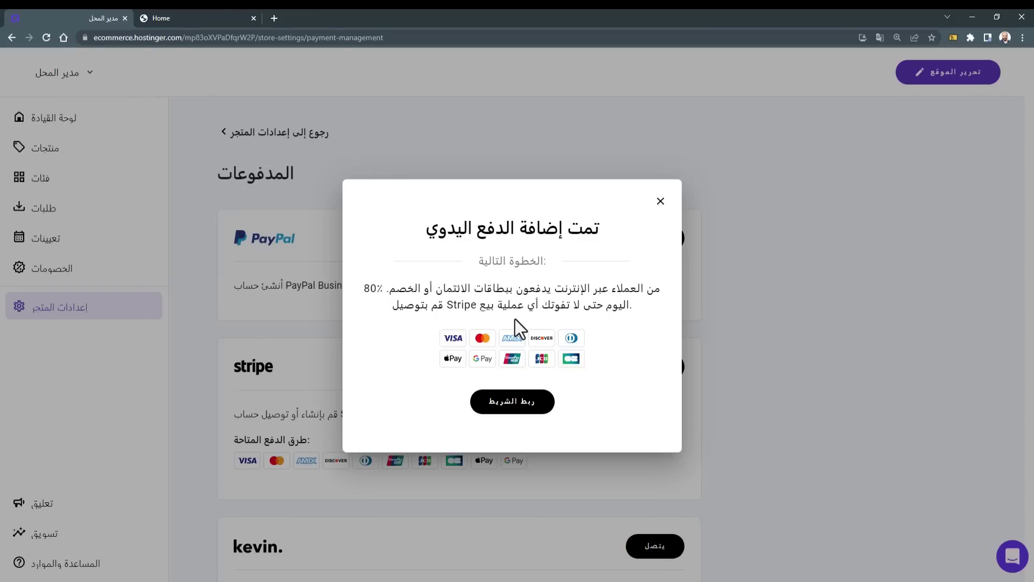
Step: Close the 'Manual payment added' confirmation and switch to the website editor
drag(364, 295, 421, 291)
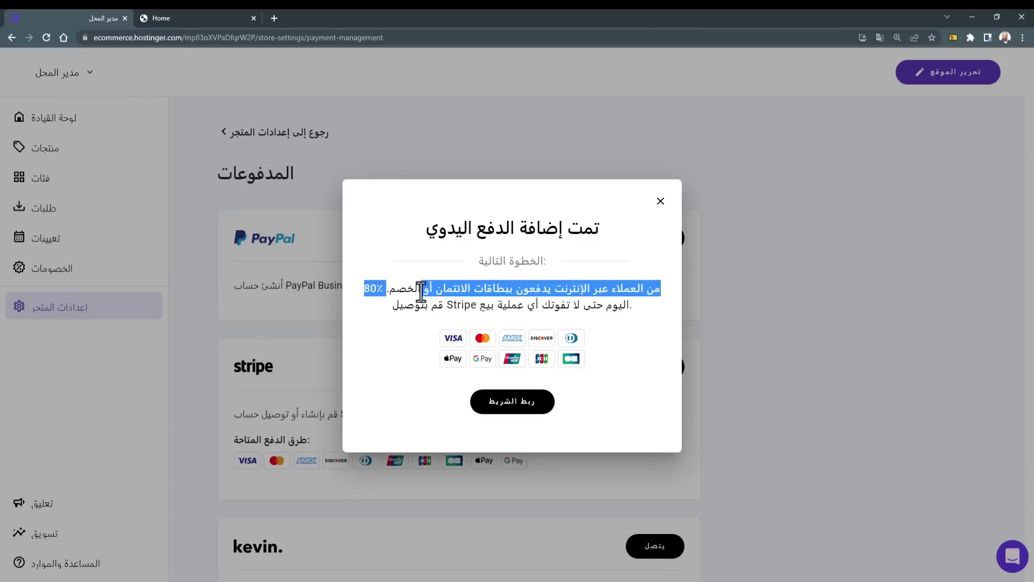
click(596, 388)
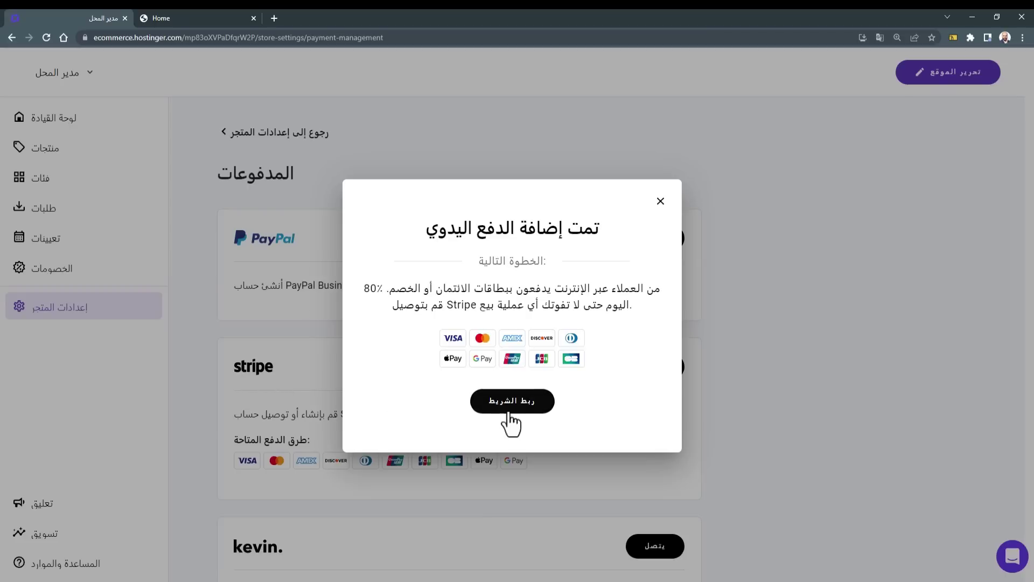
click(662, 202)
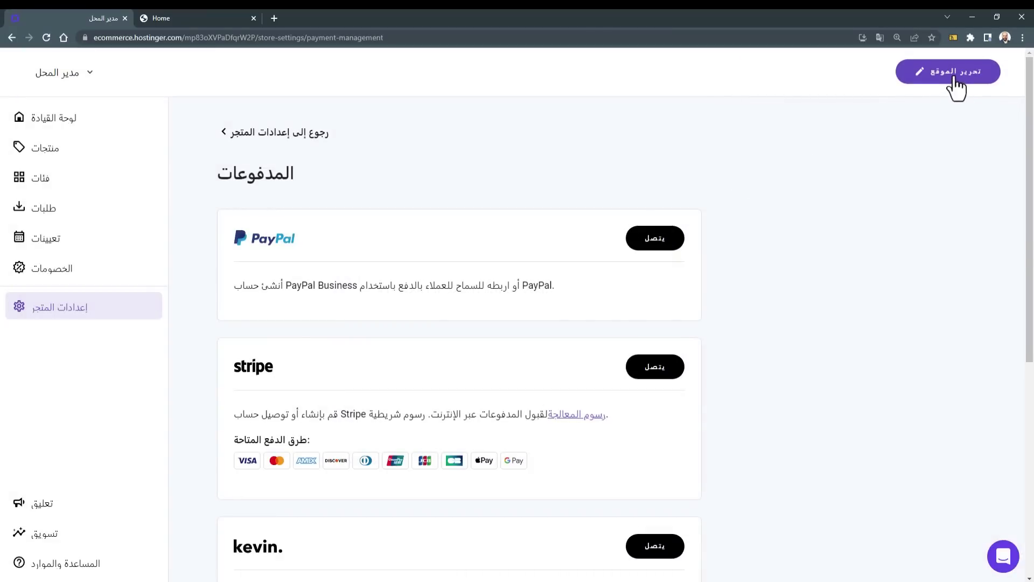
click(954, 78)
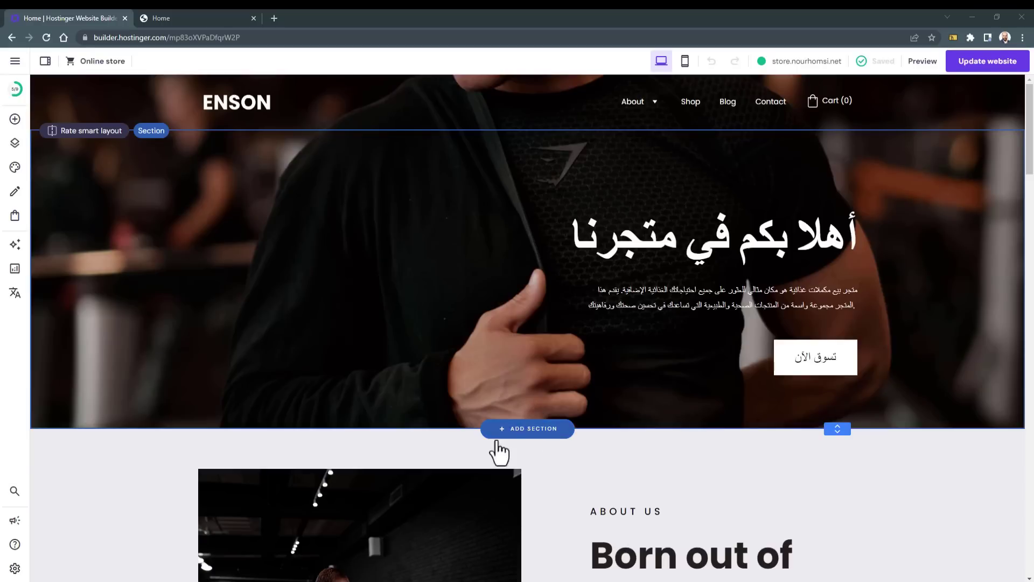
Step: Insert an Online store Product list section below the ENSON homepage hero
click(525, 429)
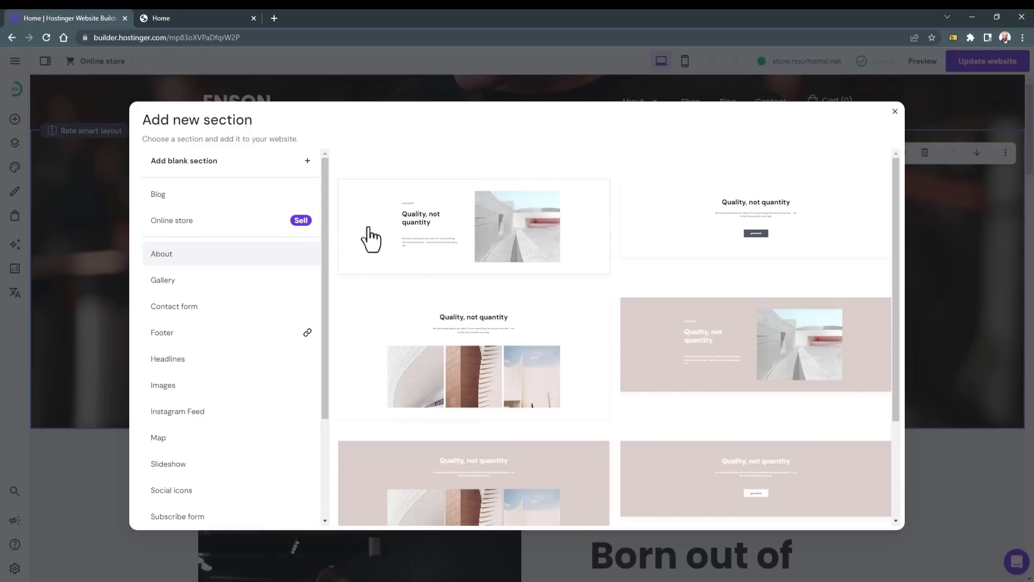
click(190, 221)
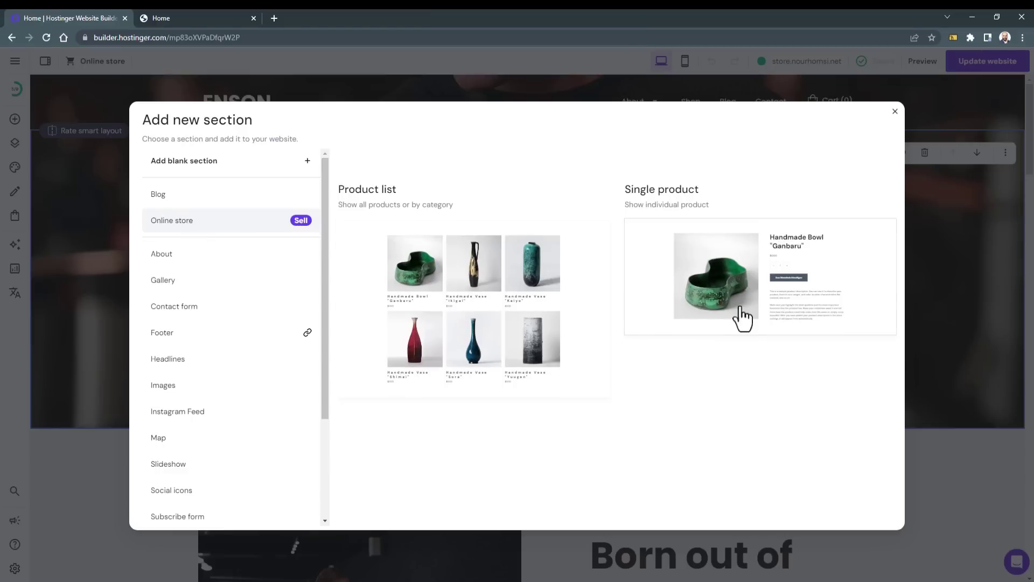
click(483, 289)
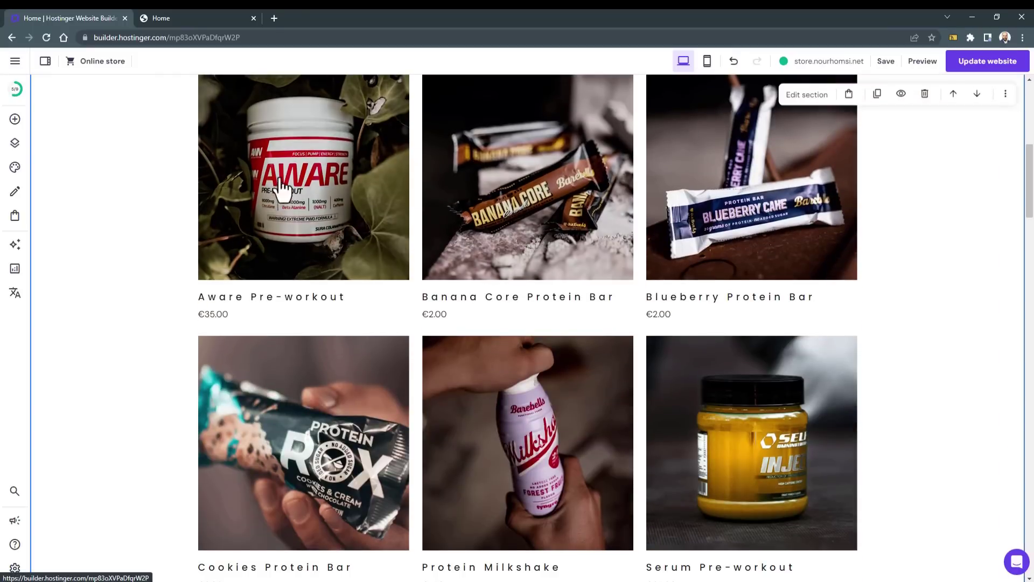
scroll(464, 454, down, 3)
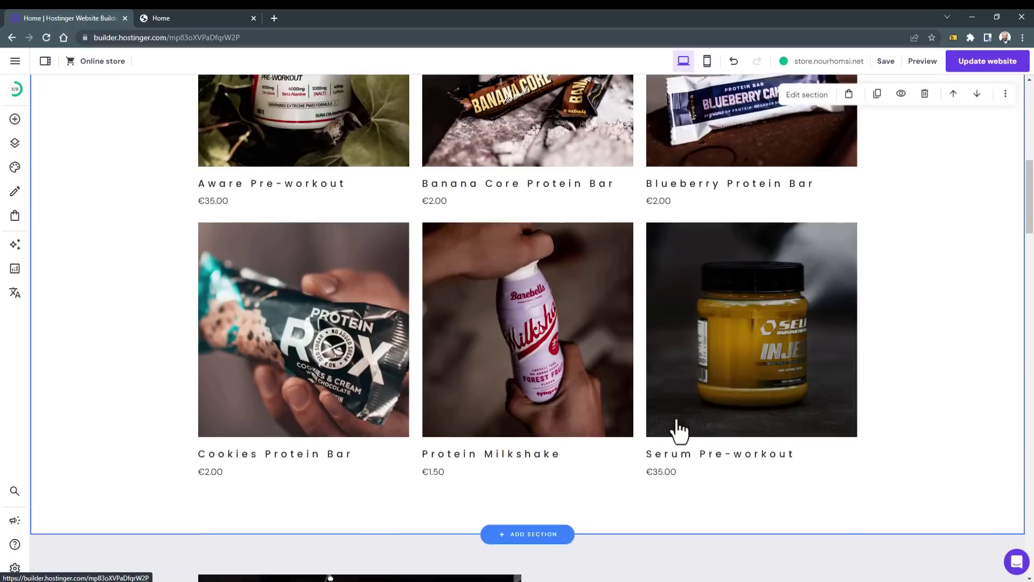
scroll(350, 376, up, 4)
scroll(729, 270, up, 1)
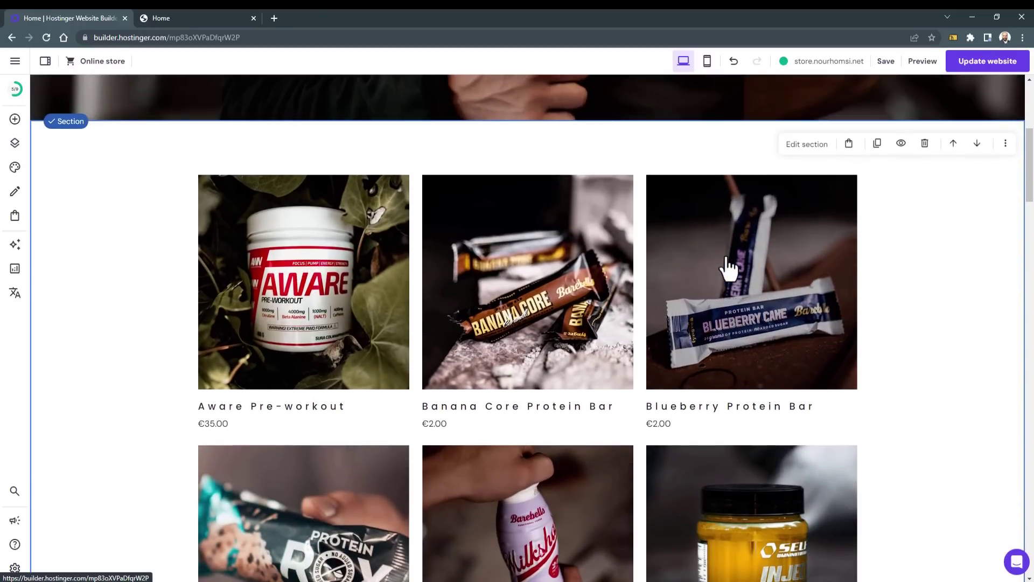
Step: In the product list section settings, try the Vegan category, then restore All products
click(794, 147)
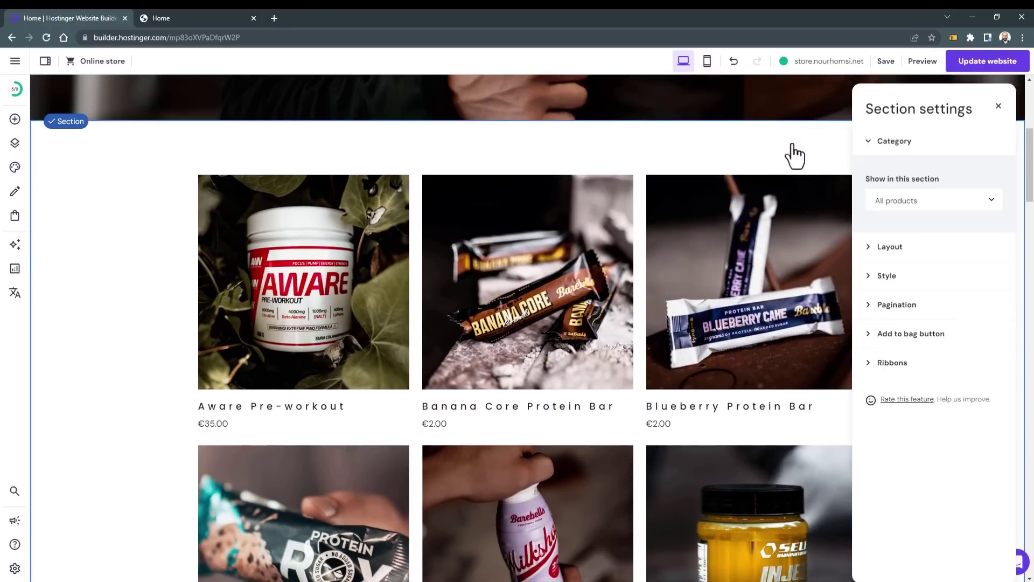
click(903, 203)
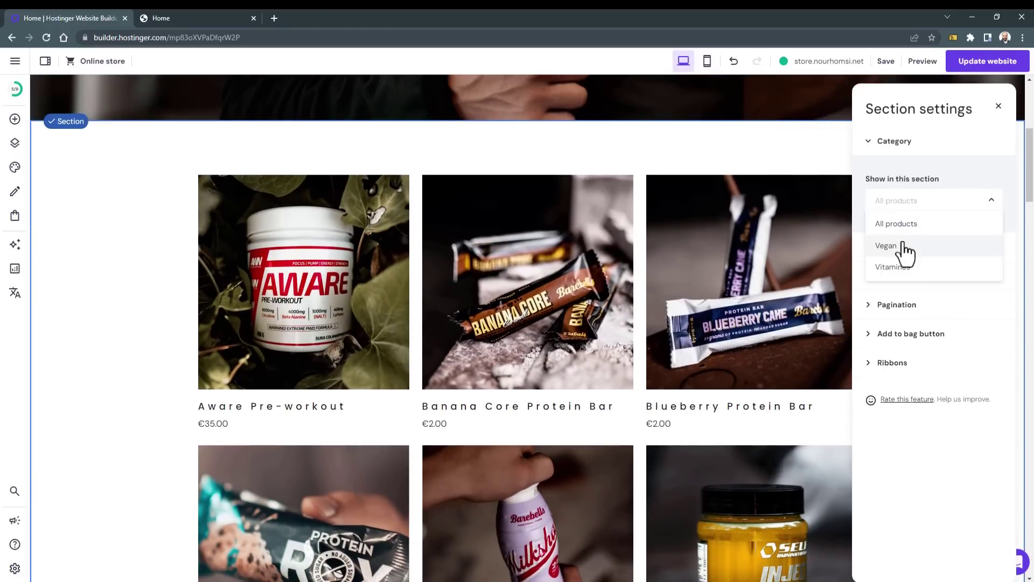
click(904, 243)
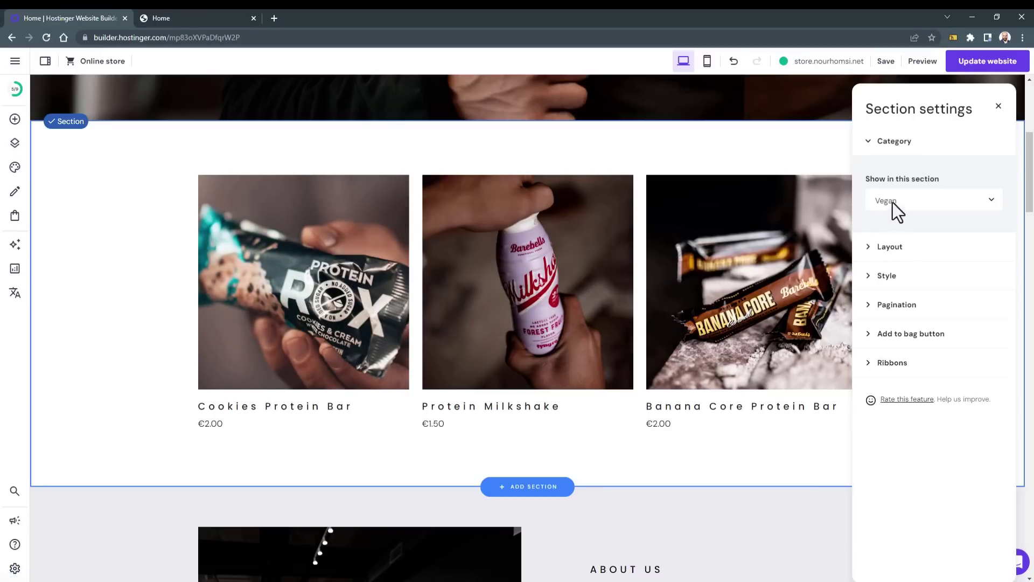
click(894, 203)
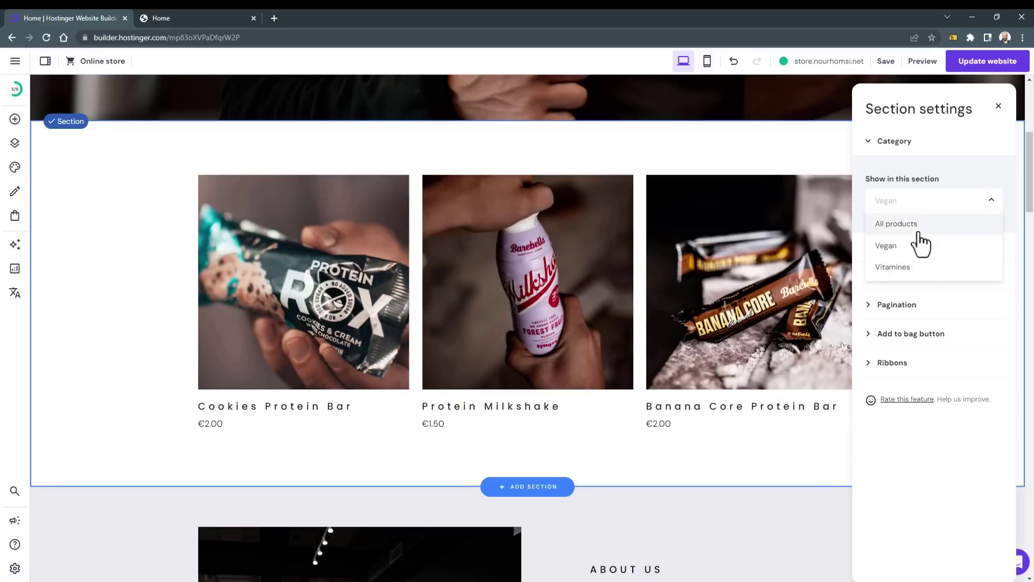
click(916, 225)
Step: Inspect the Layout column setting (3 columns) and Style options, then collapse both panels
click(929, 253)
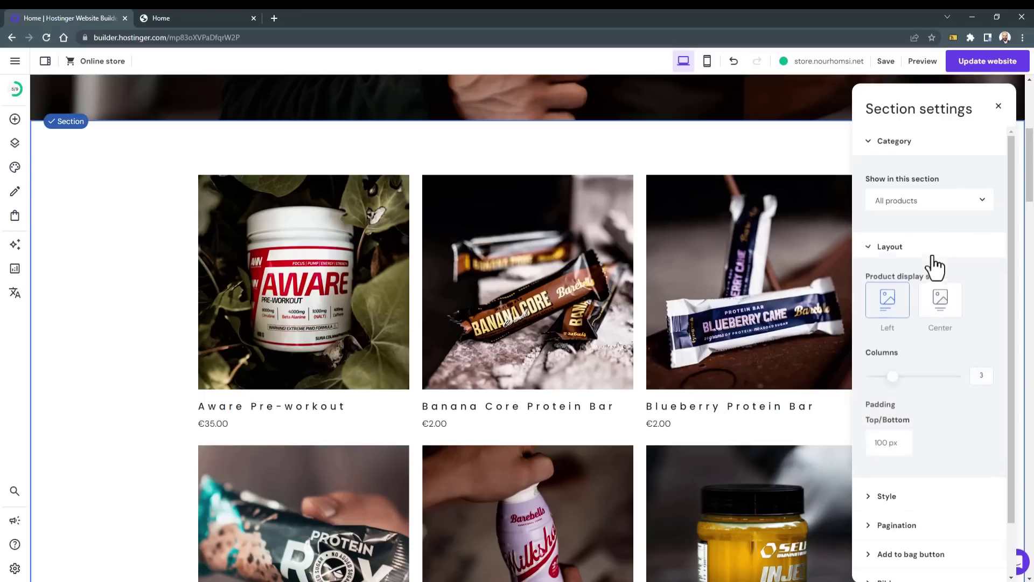
drag(894, 385, 900, 386)
scroll(929, 433, down, 1)
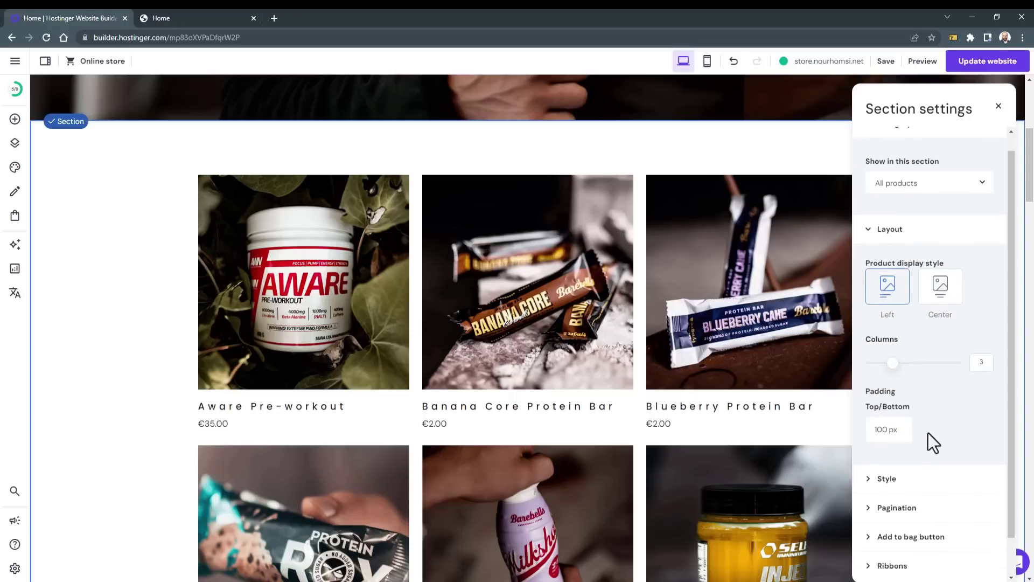
click(921, 439)
scroll(956, 425, down, 2)
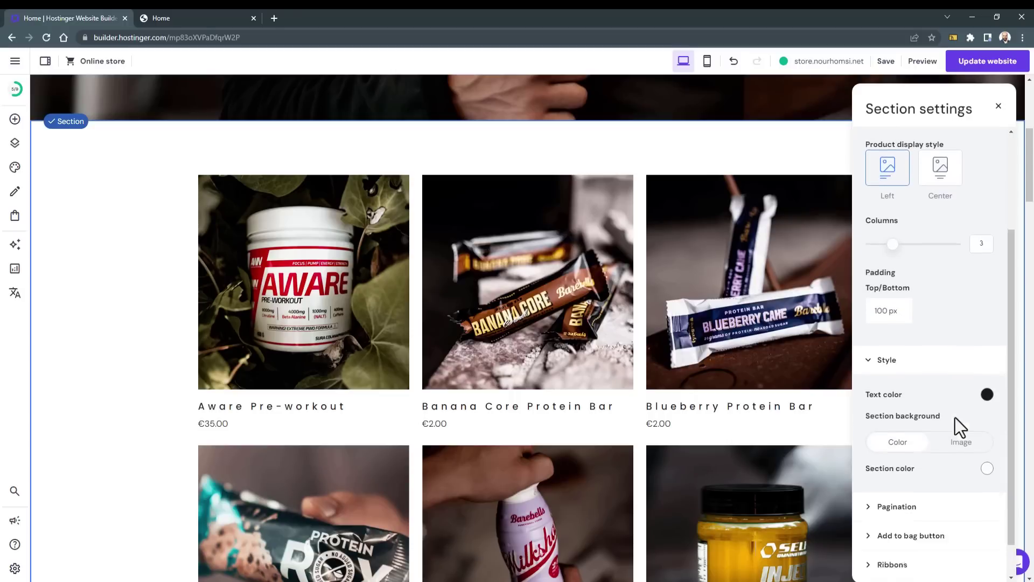
scroll(952, 429, down, 3)
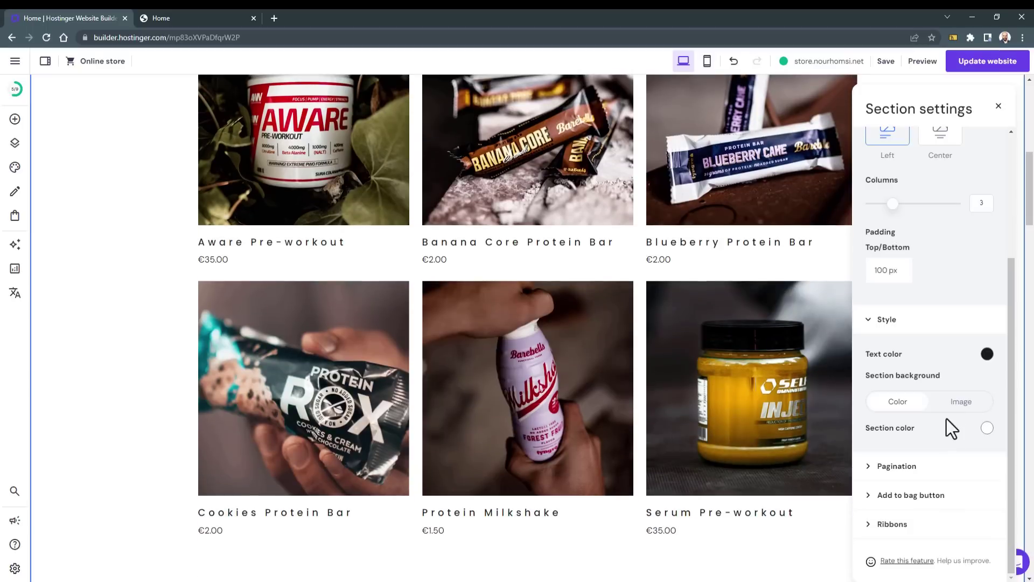
scroll(925, 323, up, 3)
click(913, 253)
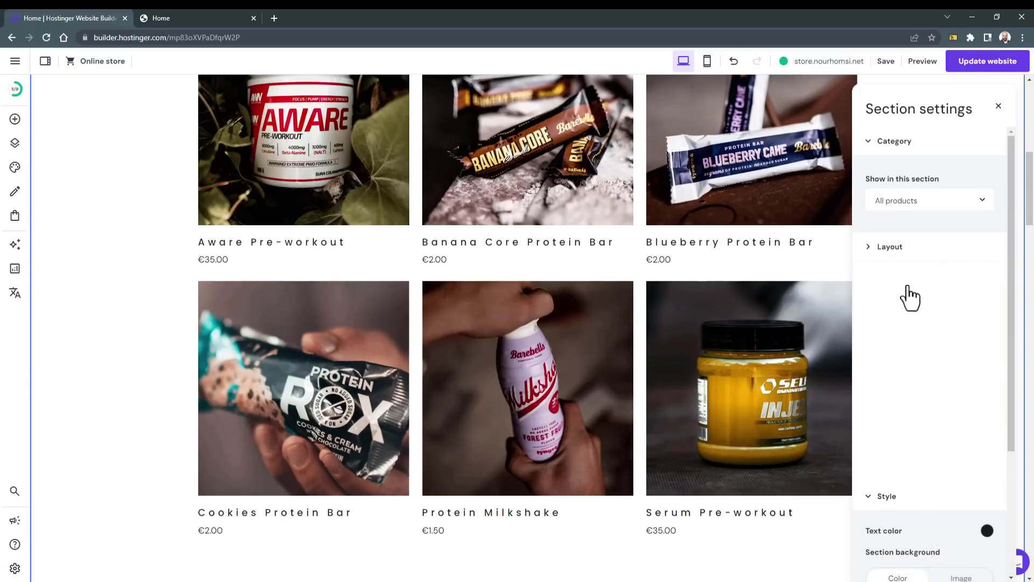
click(912, 282)
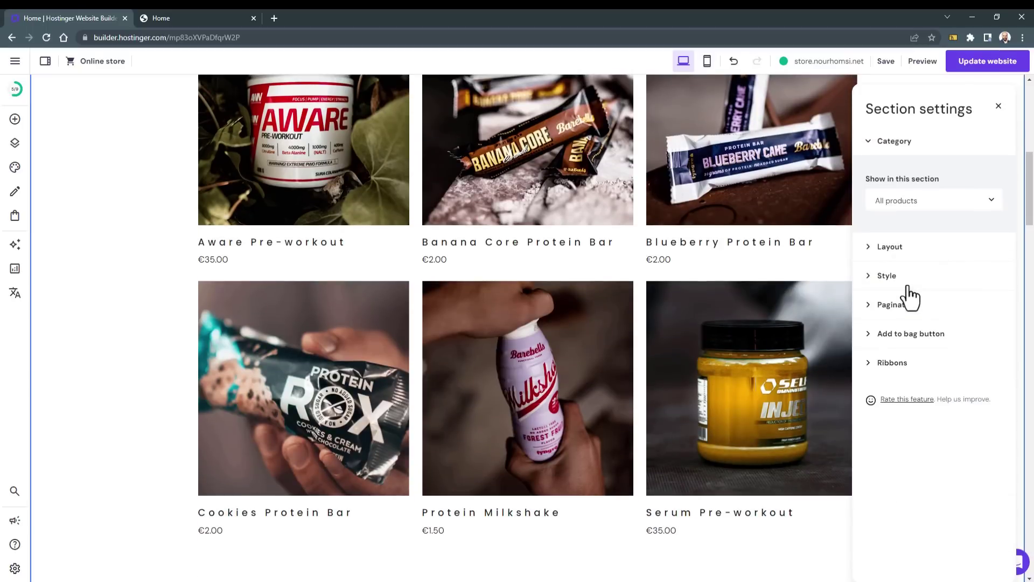
Step: Set pagination to 3 products per page and check the first and second product pages
click(941, 318)
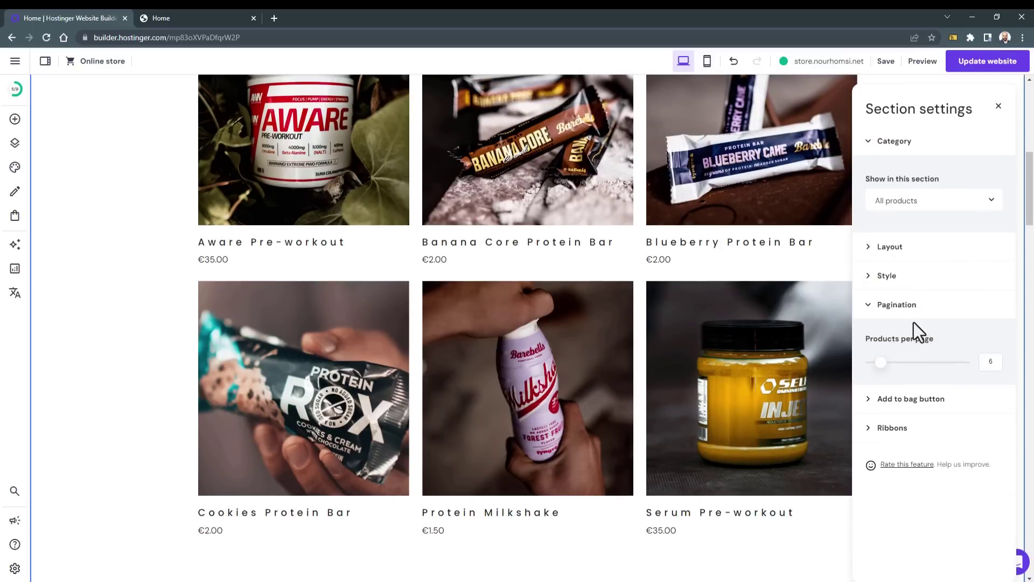
drag(882, 367, 878, 366)
scroll(674, 339, up, 3)
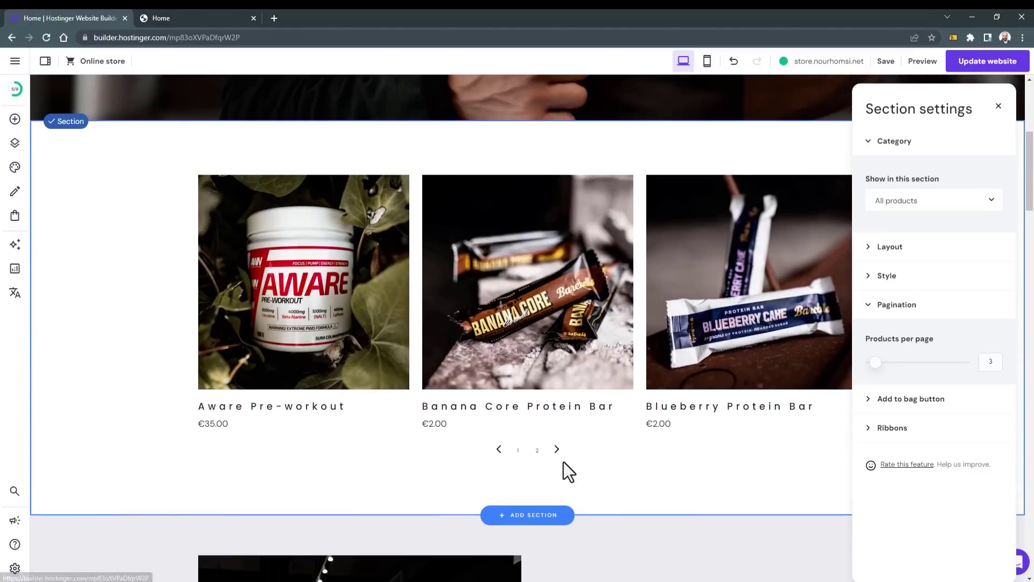
click(557, 450)
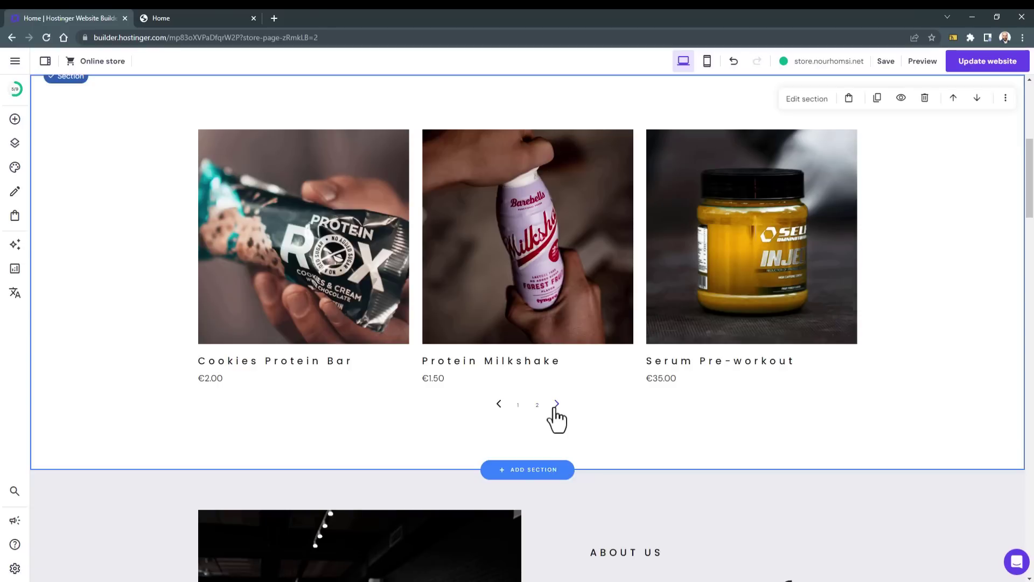
click(499, 405)
click(556, 404)
click(499, 405)
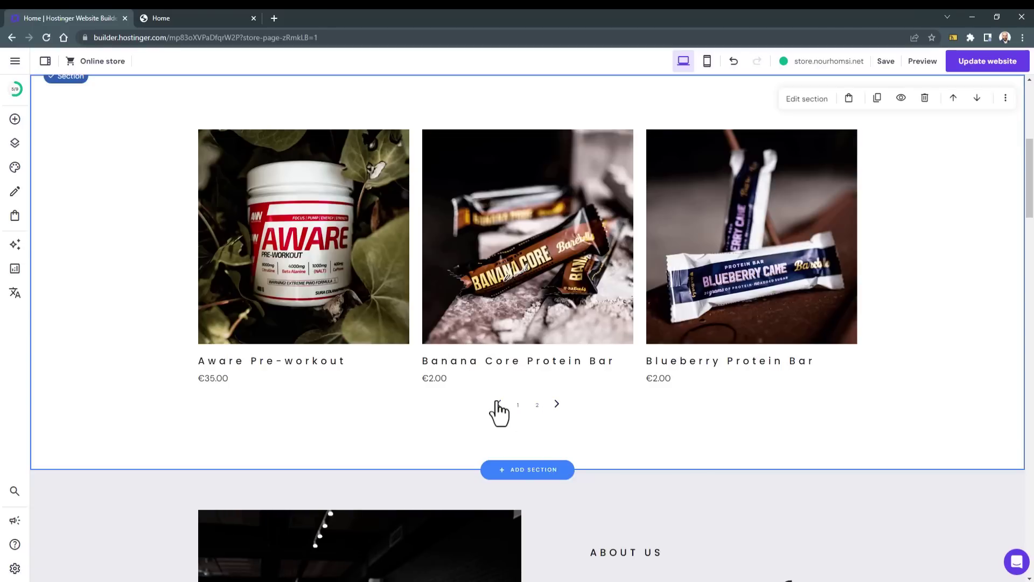
Step: Enable add-to-bag buttons, shown Always, with the button text replaced by Arabic wording
click(808, 99)
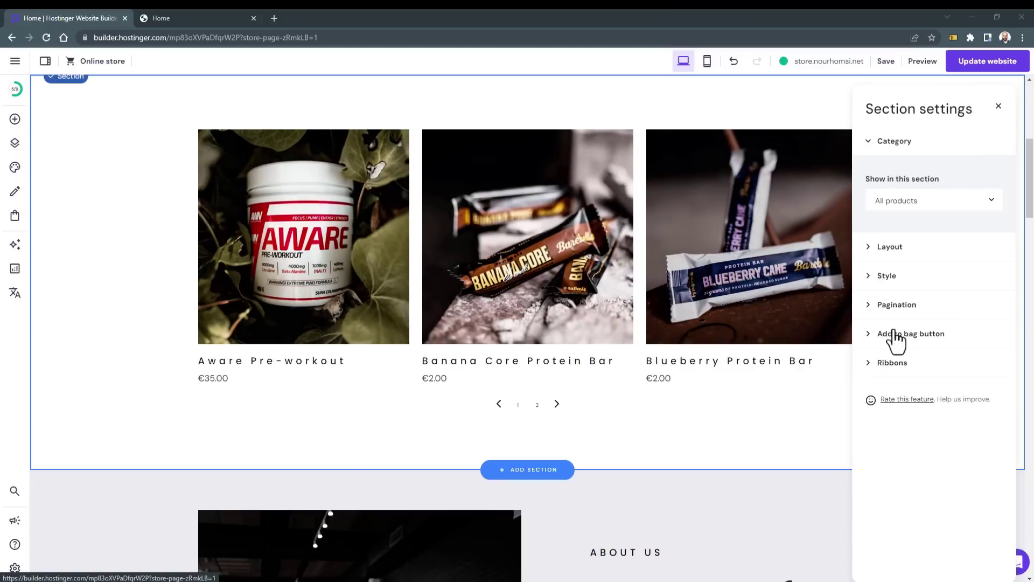
click(911, 336)
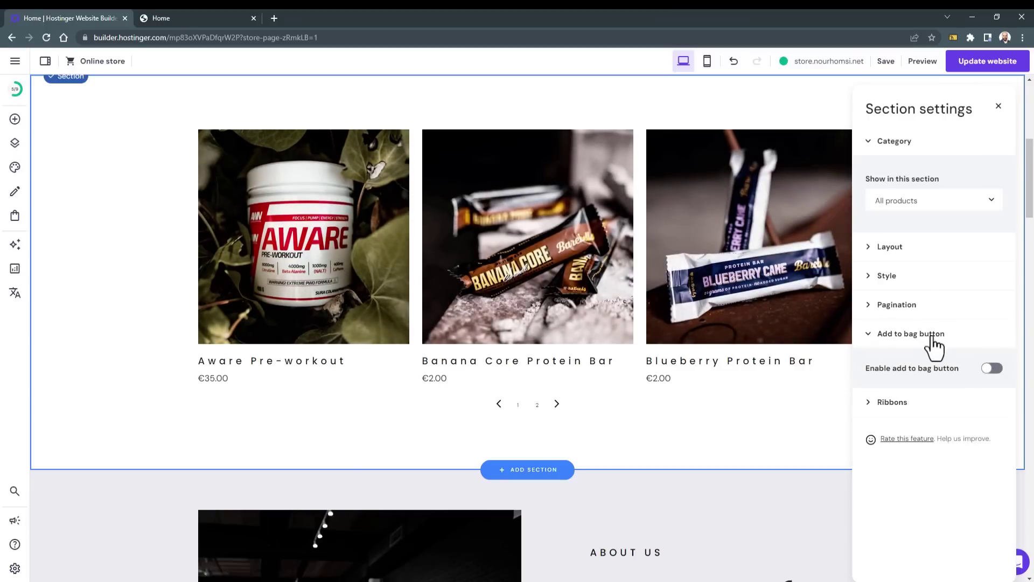
click(993, 369)
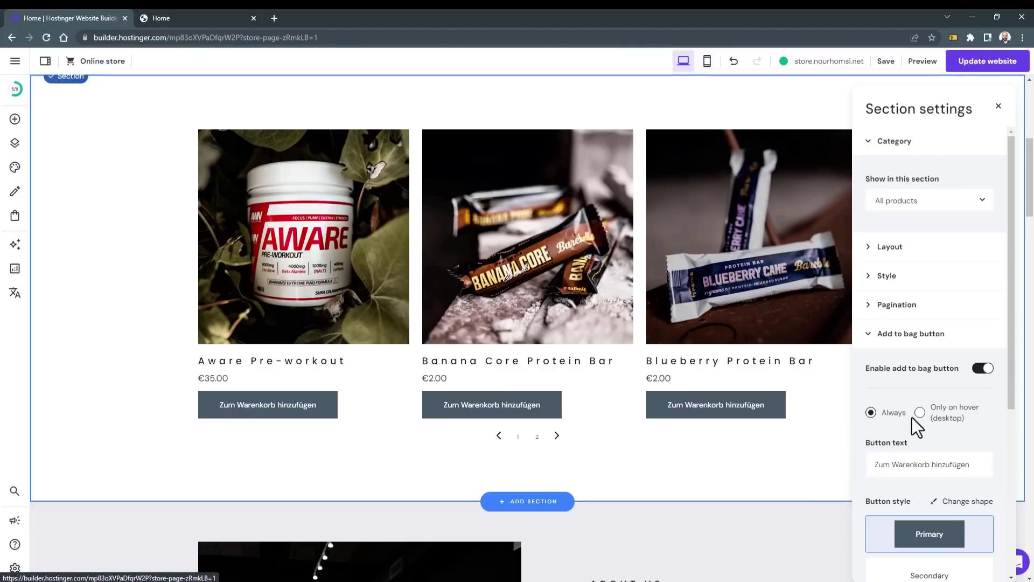
click(945, 419)
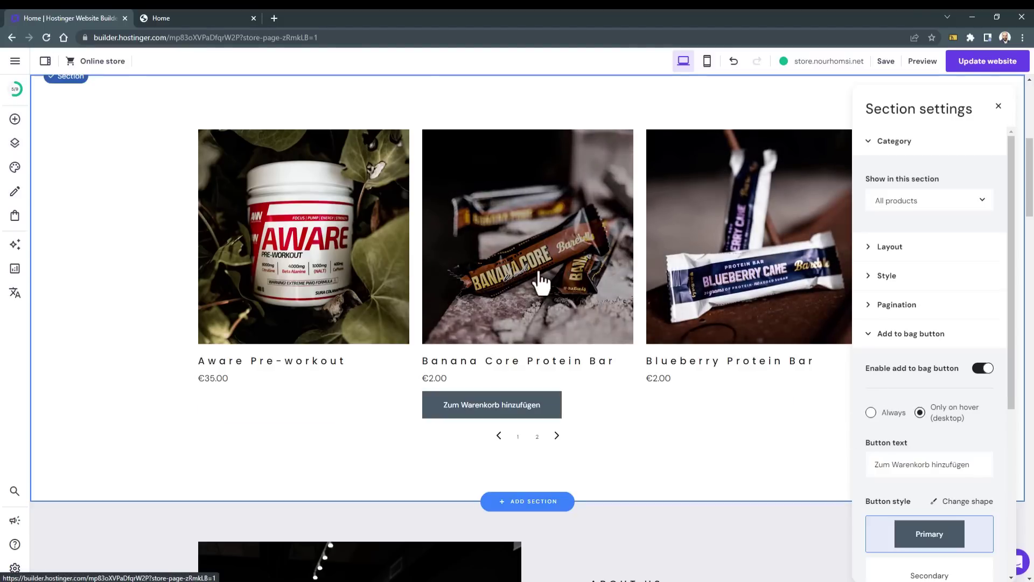
scroll(701, 301, down, 2)
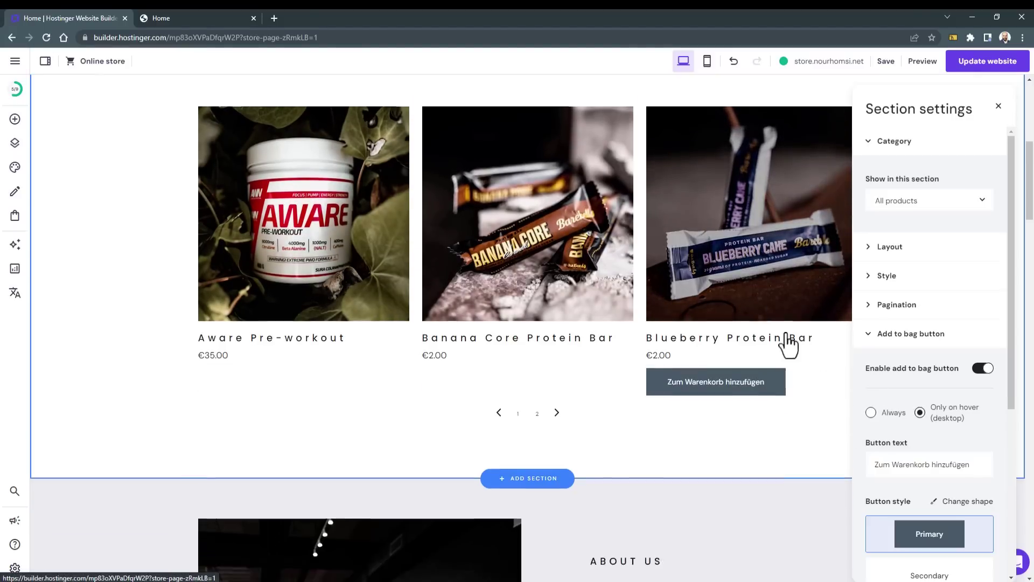
click(871, 412)
click(984, 467)
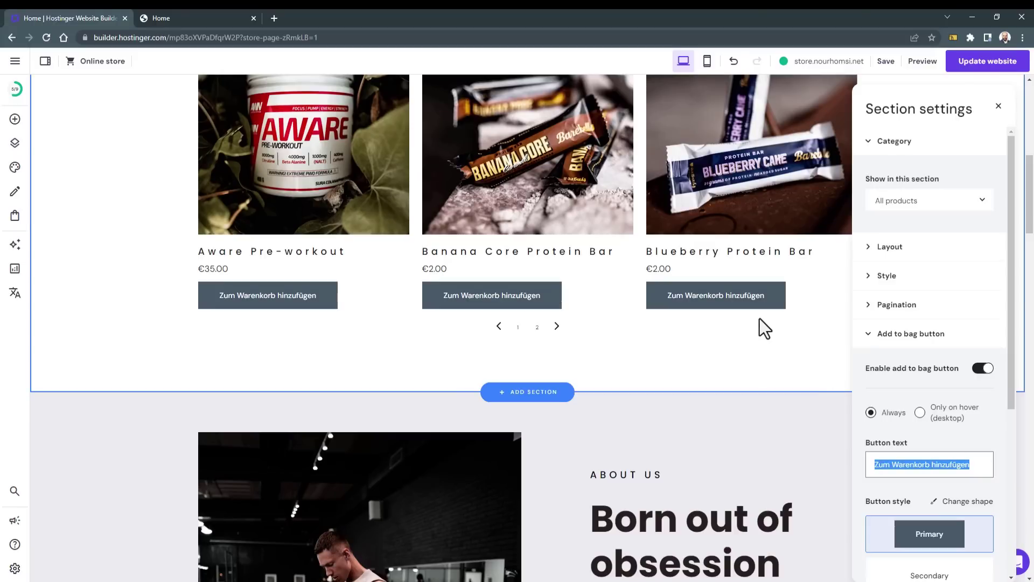
text(أضف إلى السلة)
scroll(894, 366, down, 1)
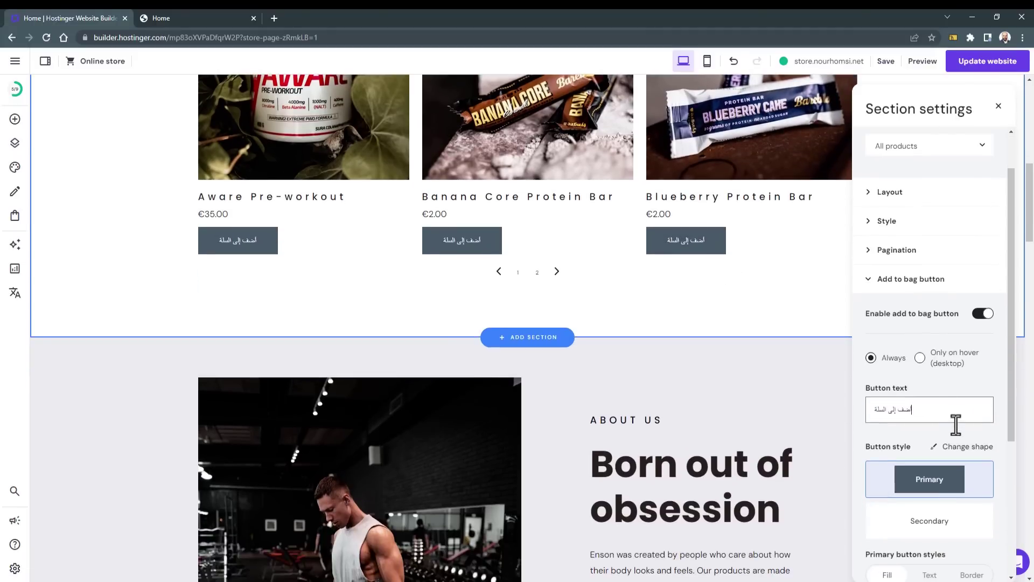
scroll(956, 425, down, 2)
click(961, 338)
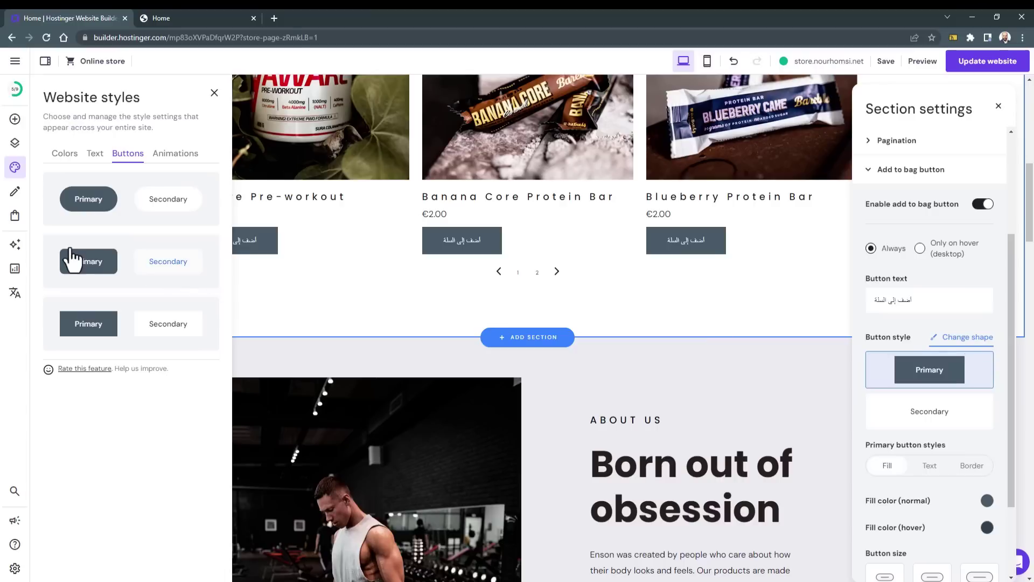
Step: Make the site's buttons pill-shaped and switch the website fonts to Montserrat
click(89, 267)
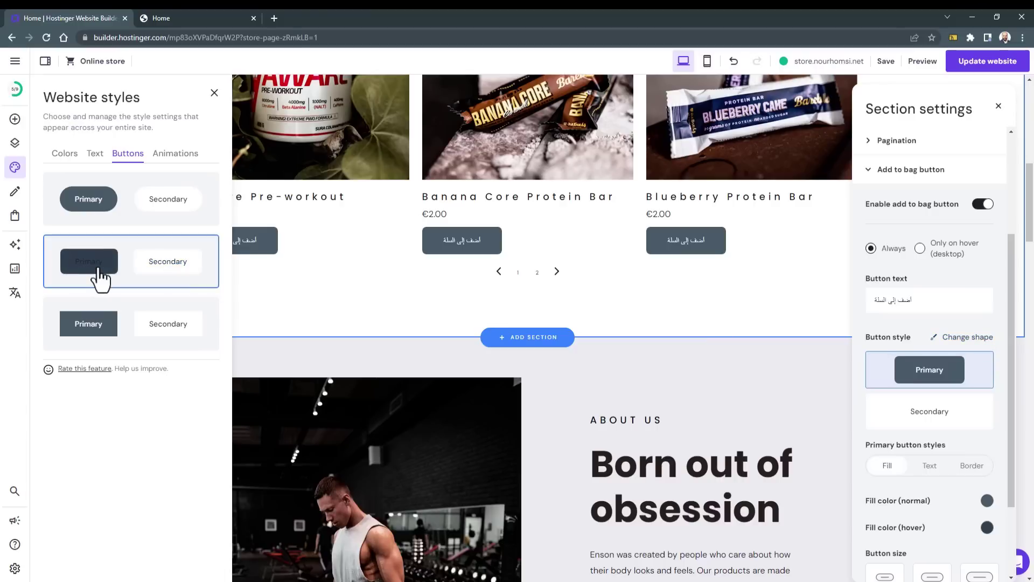
click(79, 203)
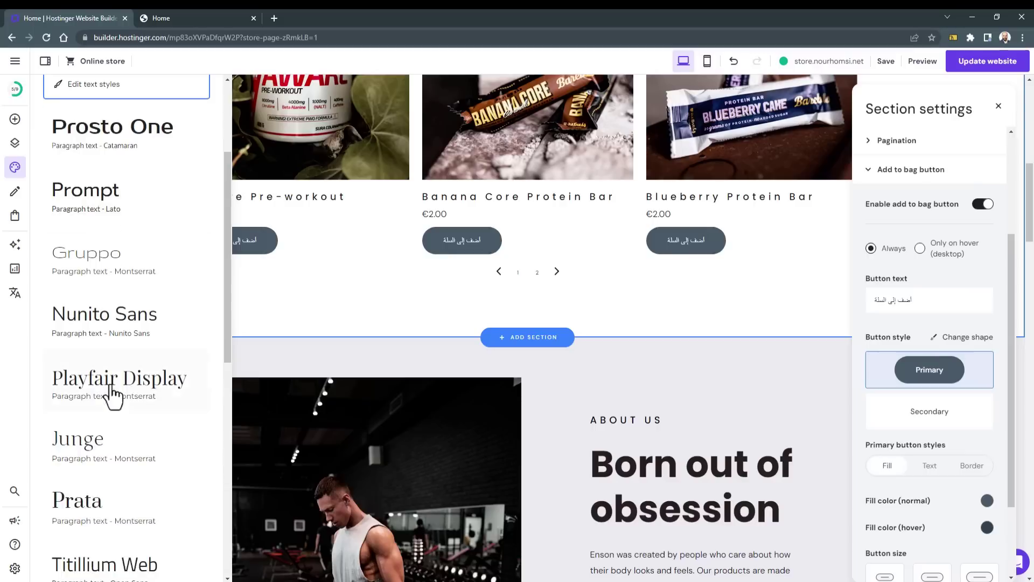
click(106, 329)
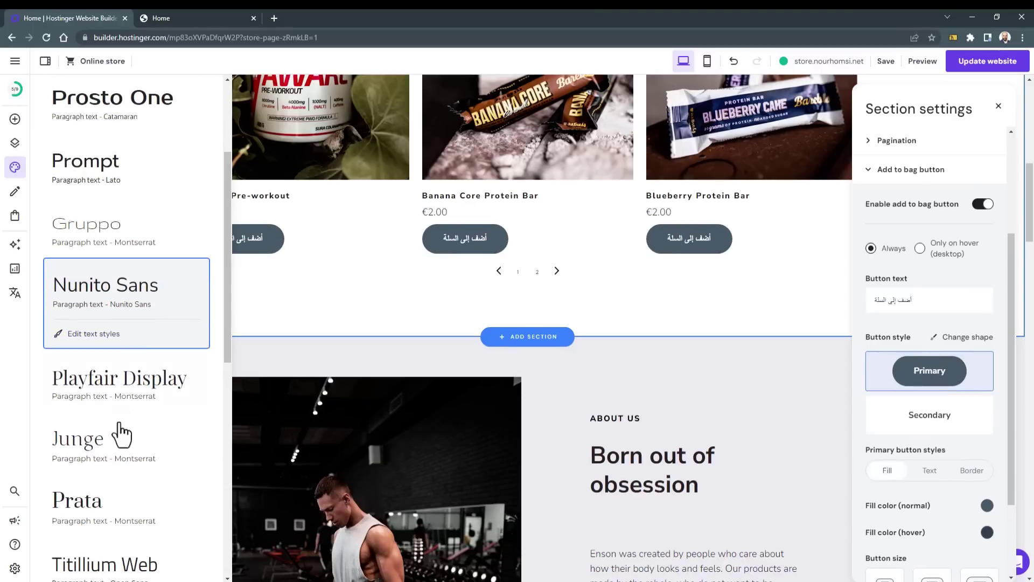
click(116, 398)
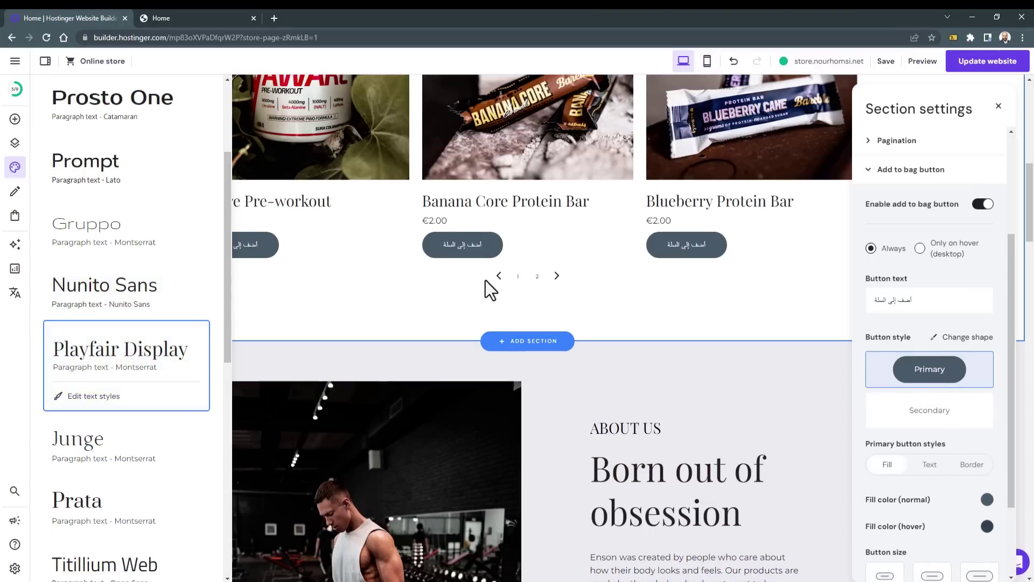
scroll(148, 378, down, 5)
click(108, 464)
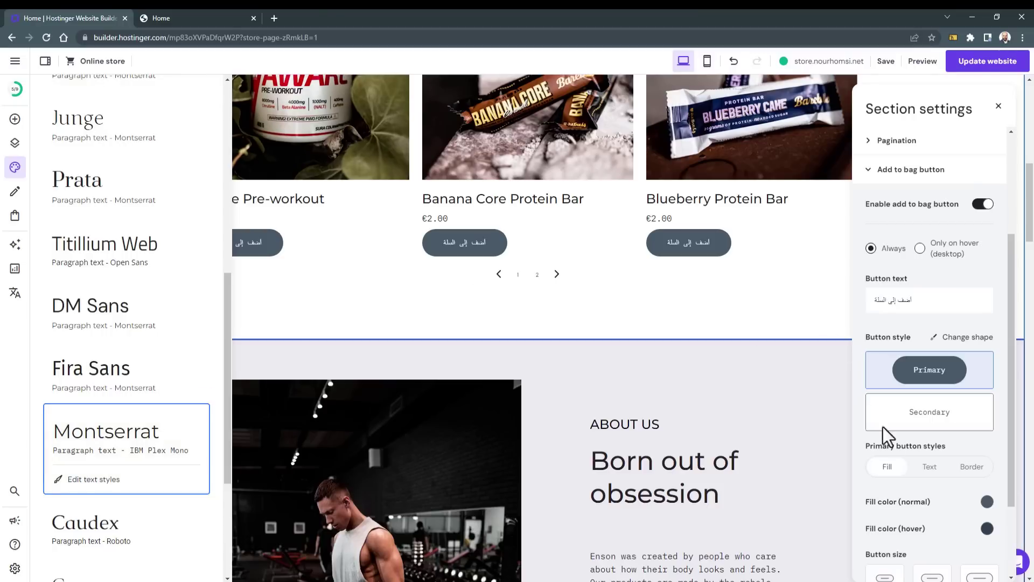
Step: Keep the add-to-bag buttons in the Primary filled style after trying secondary and text-only
click(942, 425)
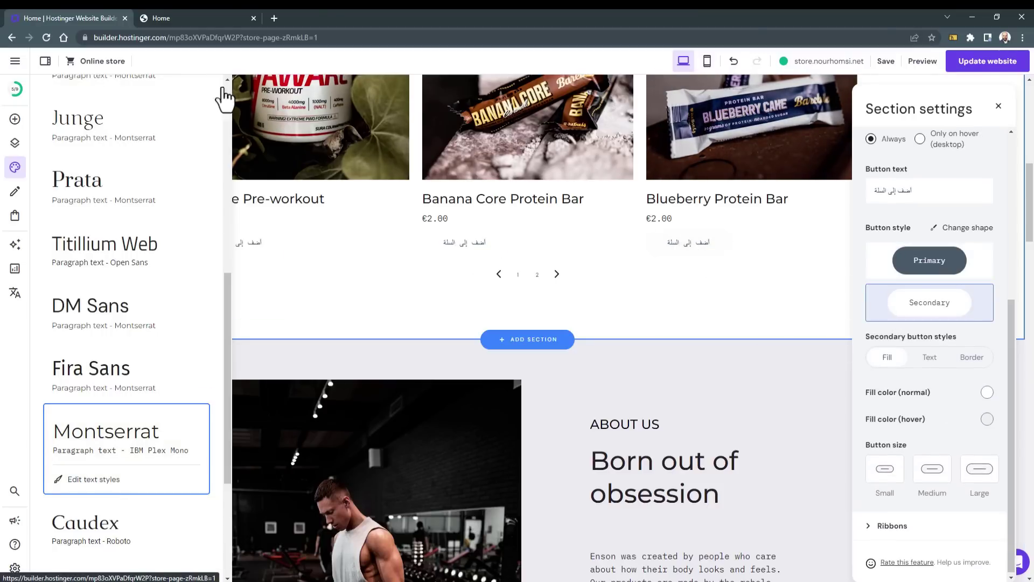
click(929, 260)
scroll(950, 534, down, 3)
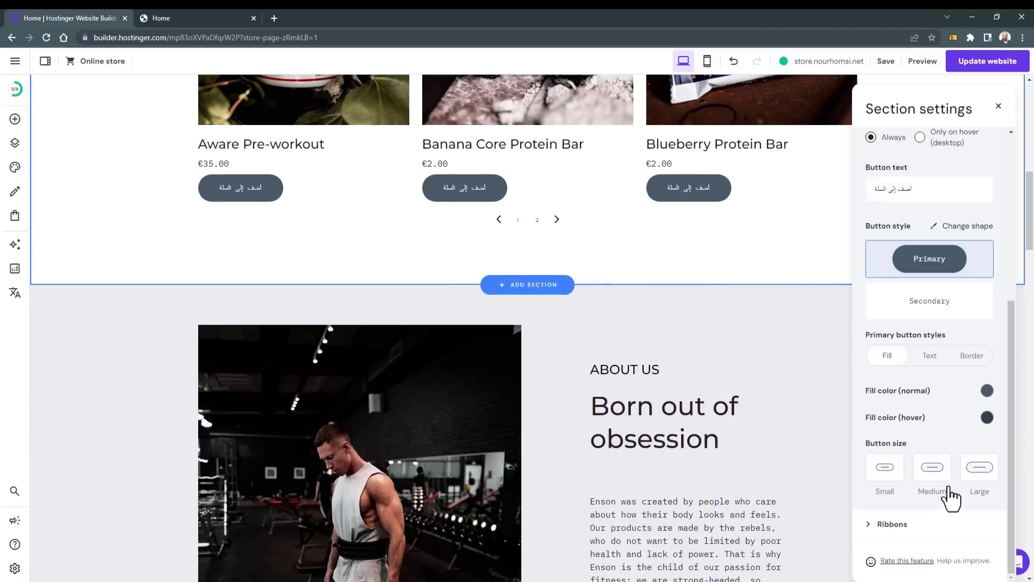
click(931, 356)
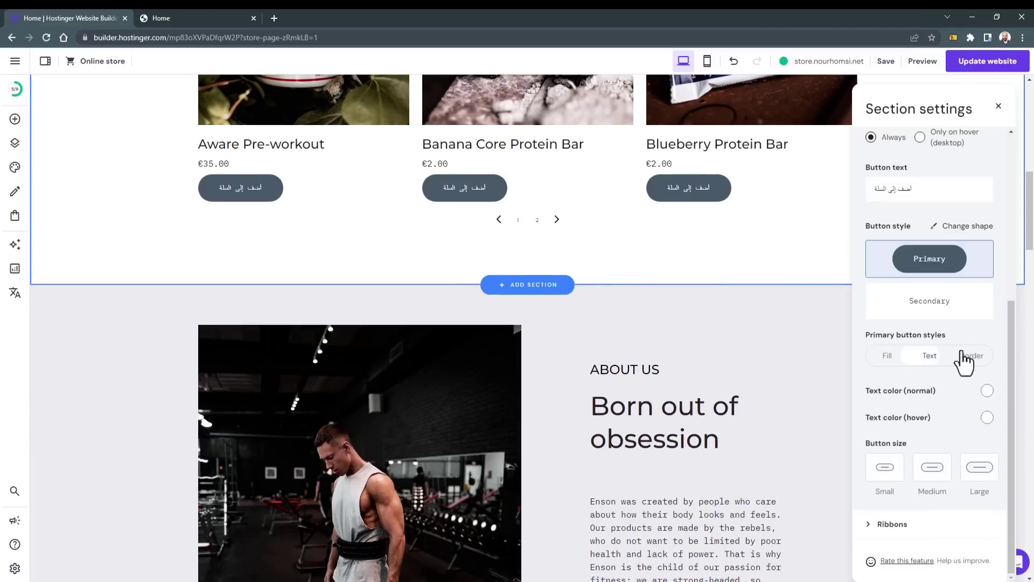
click(884, 357)
scroll(654, 345, up, 4)
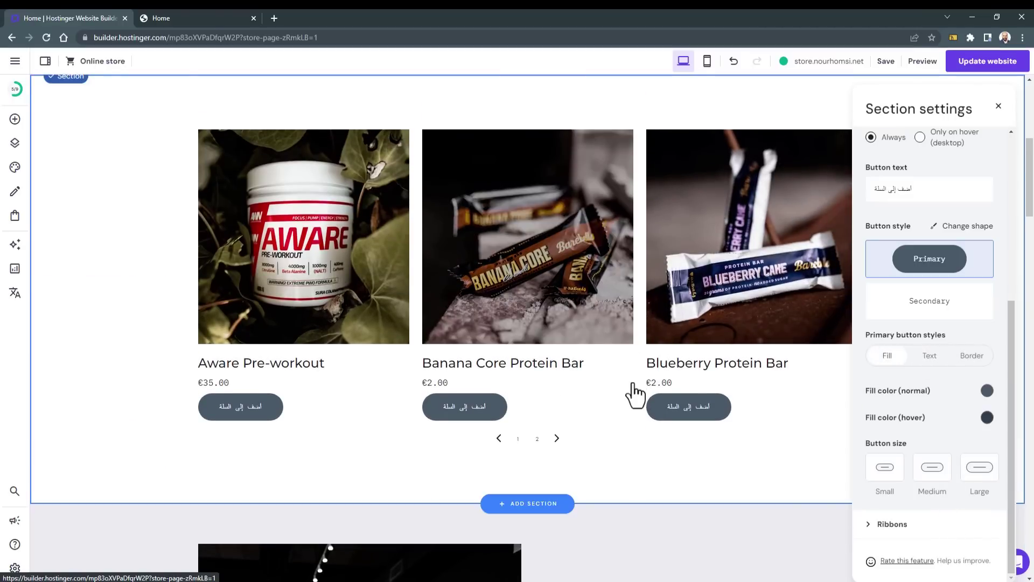
Step: Publish the website changes and reload the live store to see them
click(983, 64)
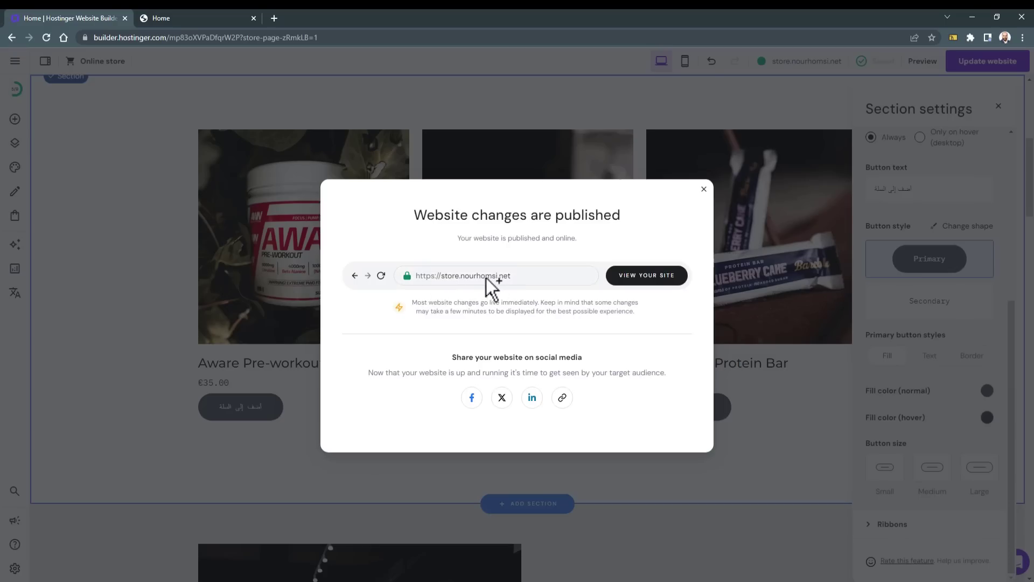
click(164, 22)
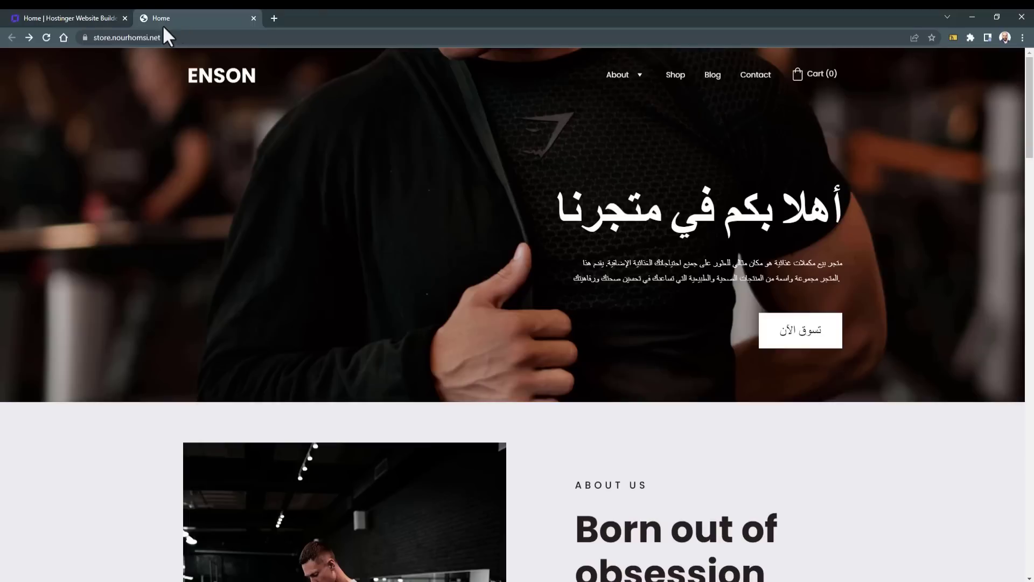
click(47, 37)
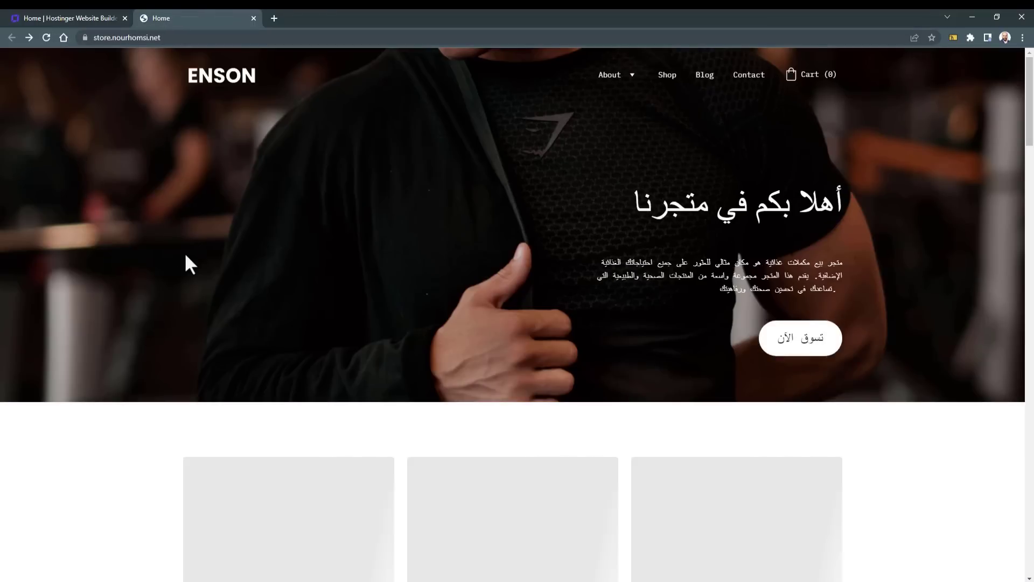
scroll(173, 265, down, 5)
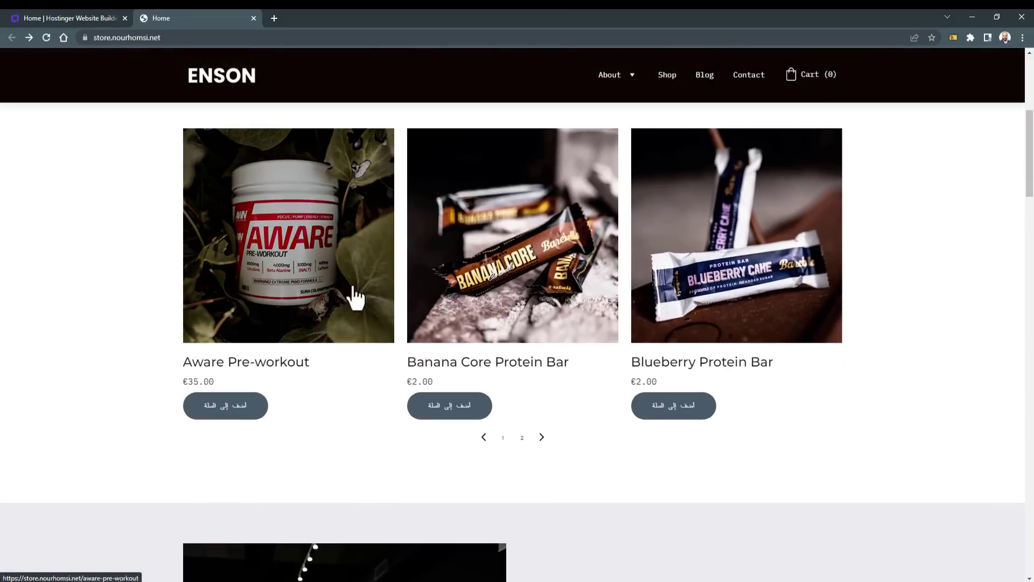
scroll(733, 307, up, 2)
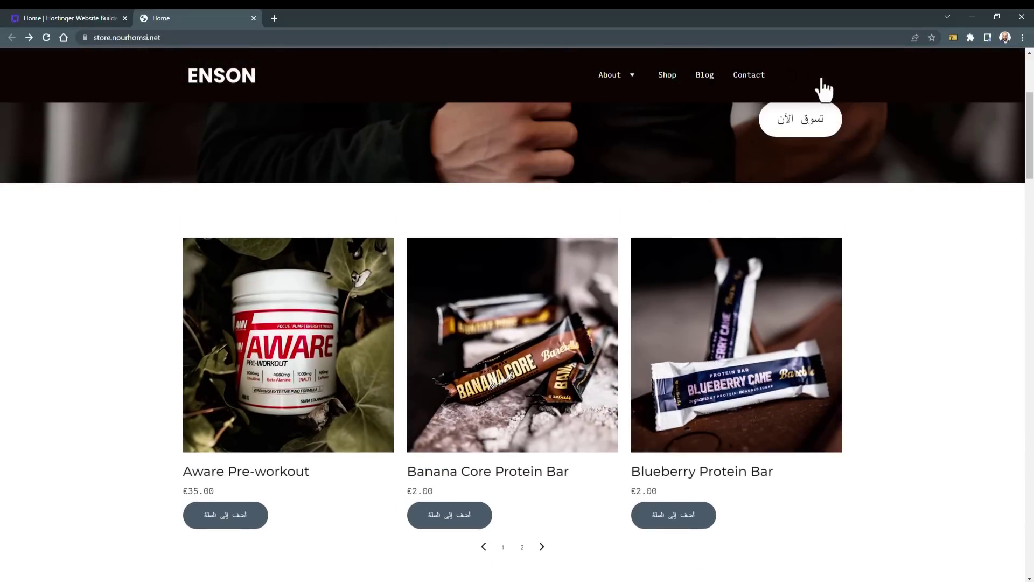
Step: Add Aware Pre-workout and Protein Milkshake to the cart, raising Aware's quantity to 2
click(206, 523)
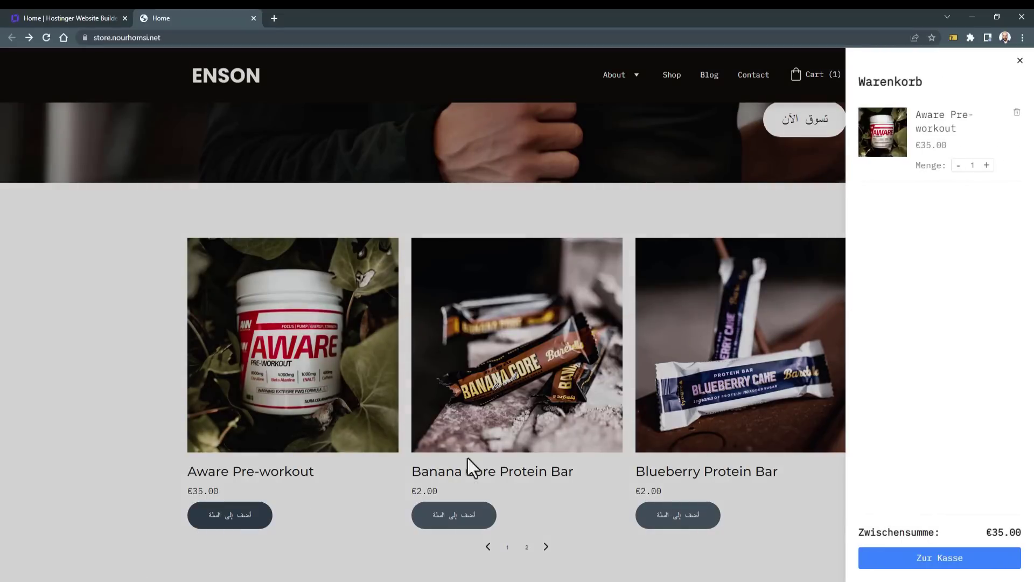
click(533, 546)
click(546, 547)
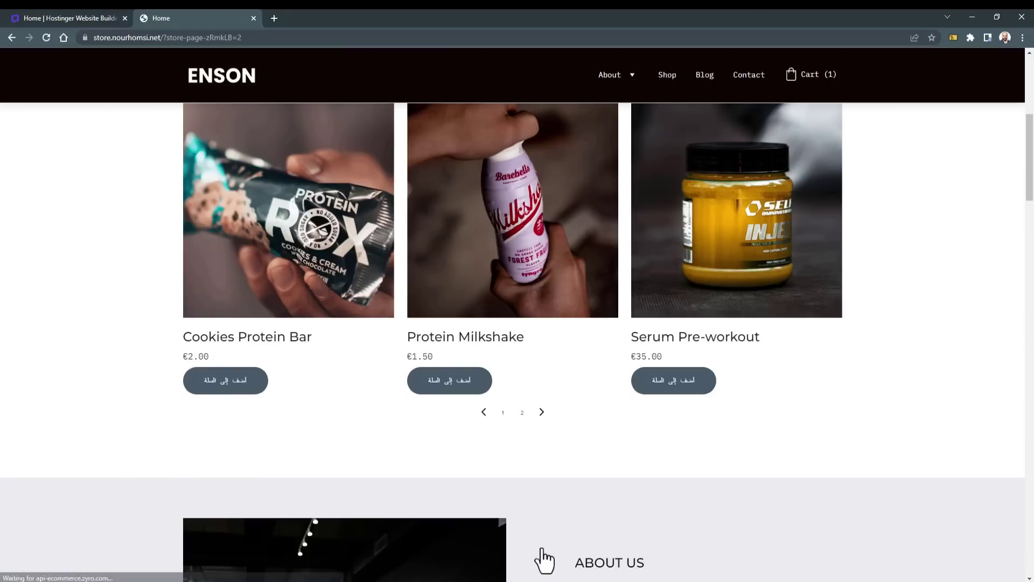
scroll(506, 447, up, 1)
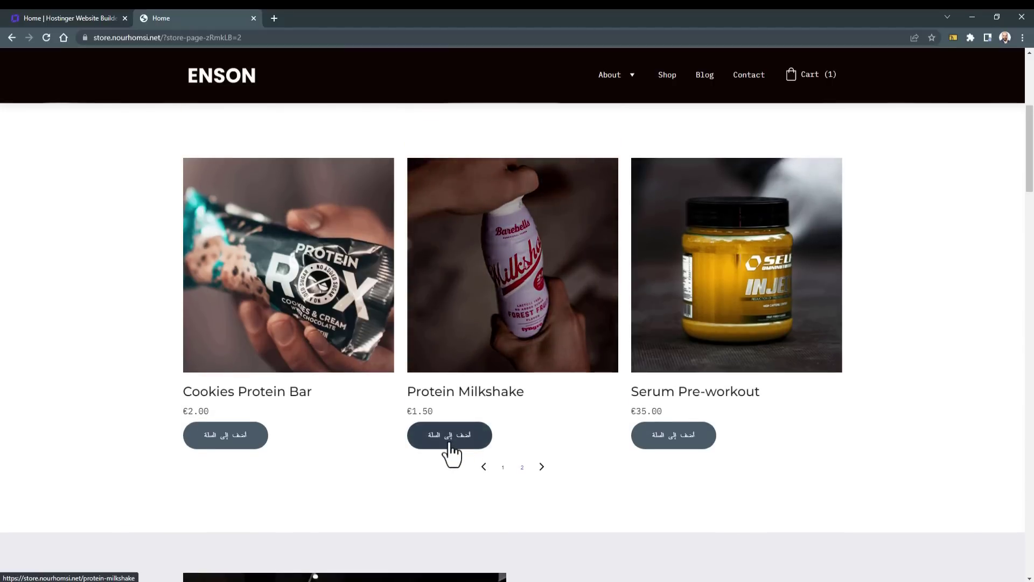
click(449, 443)
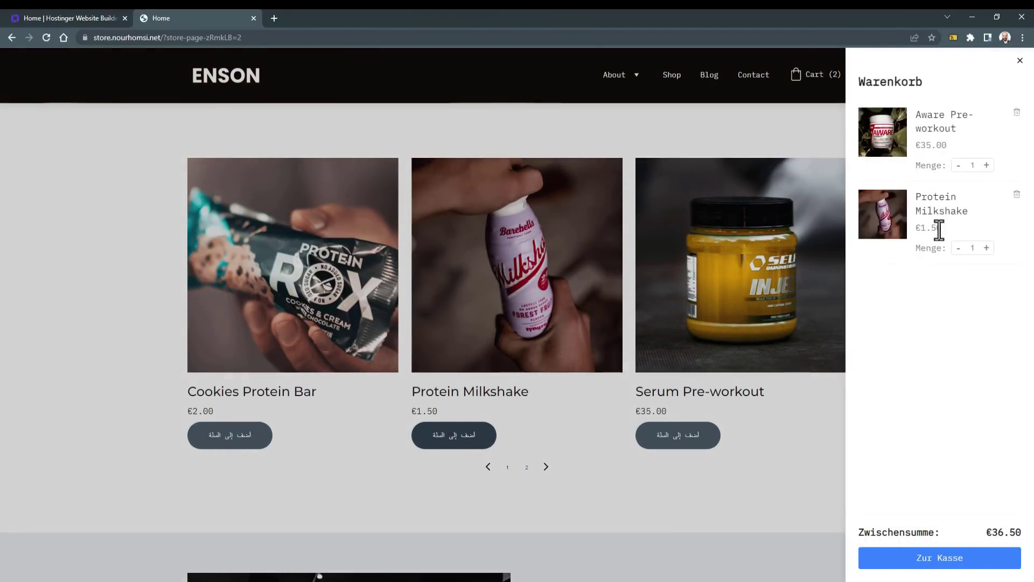
click(987, 166)
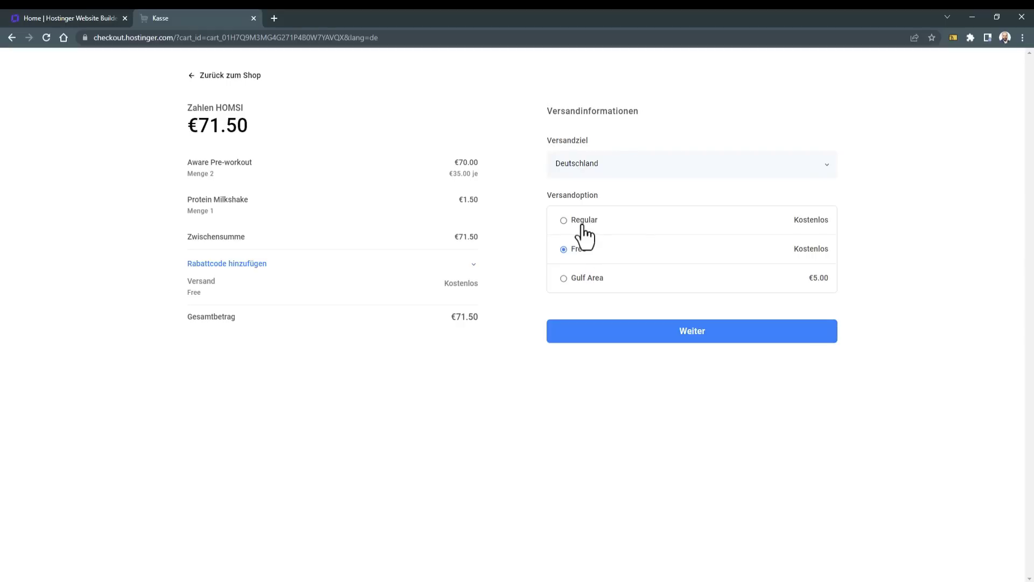
Step: Select the Gulf Area shipping option and check the Versandziel destination list
click(576, 282)
click(631, 165)
click(660, 137)
Step: Return to the Builder, dismiss the published-changes notice, and open Store settings
click(79, 16)
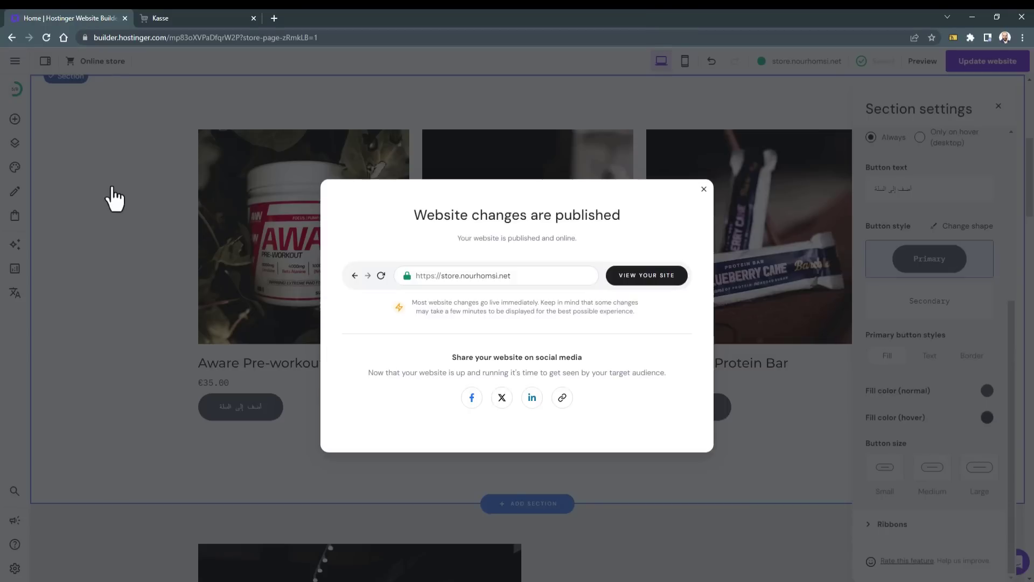
click(113, 198)
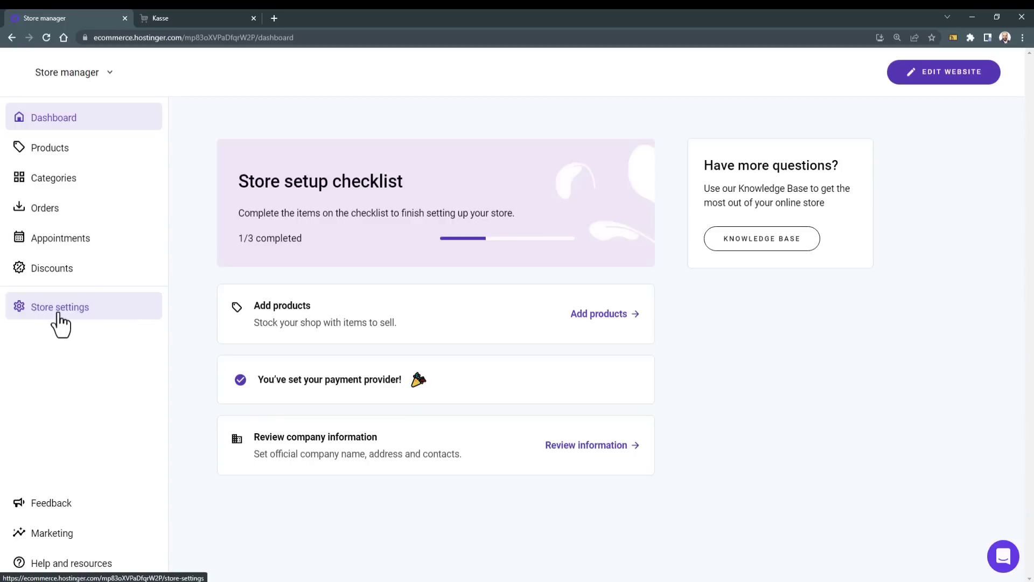
click(58, 315)
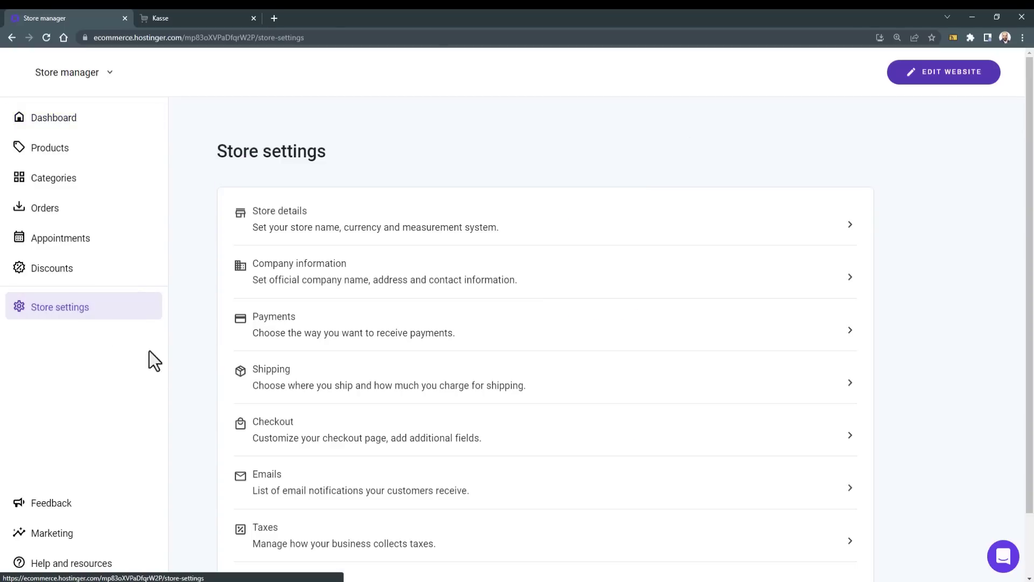
Step: Save a 'Gulf Area' shipping zone with UAE, Bahrain, Kuwait, Oman, Qatar and Saudi Arabia
click(331, 390)
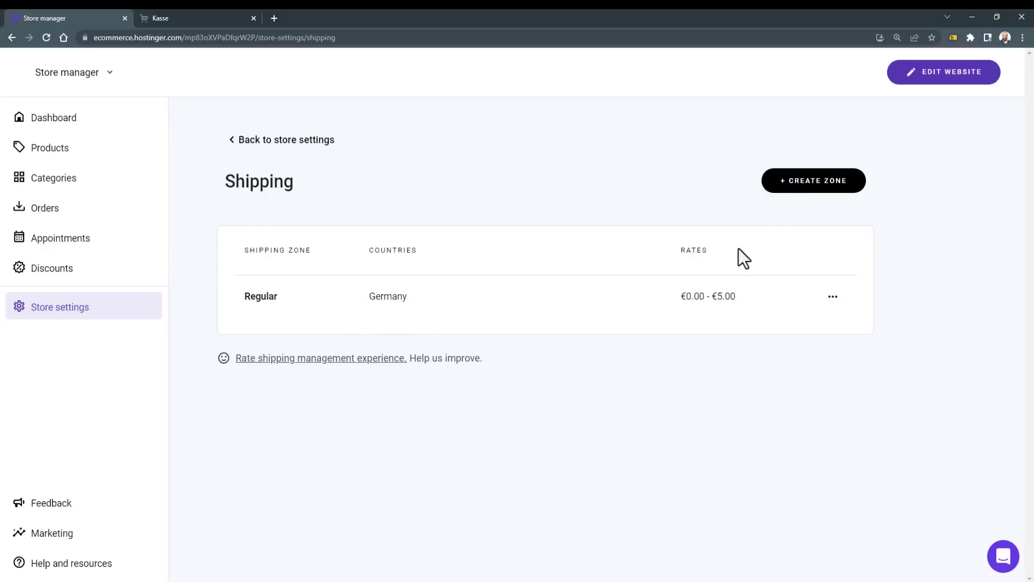
click(834, 182)
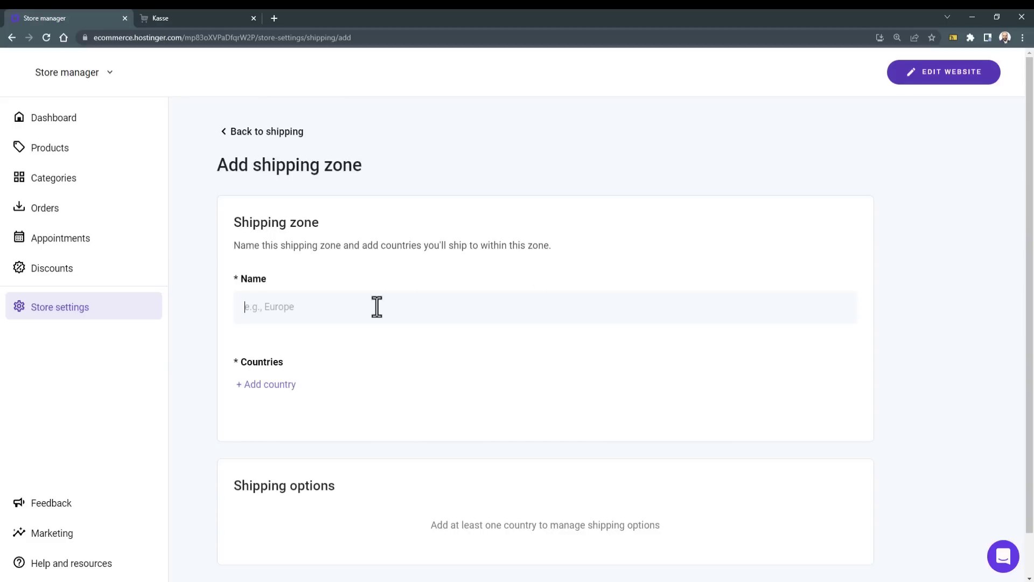
text(Gulf Area)
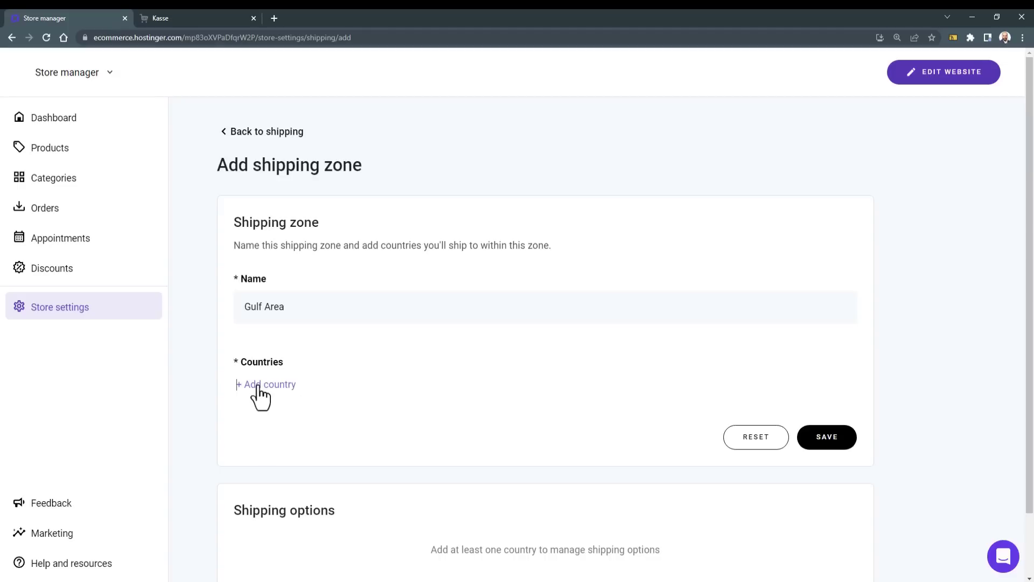
click(335, 382)
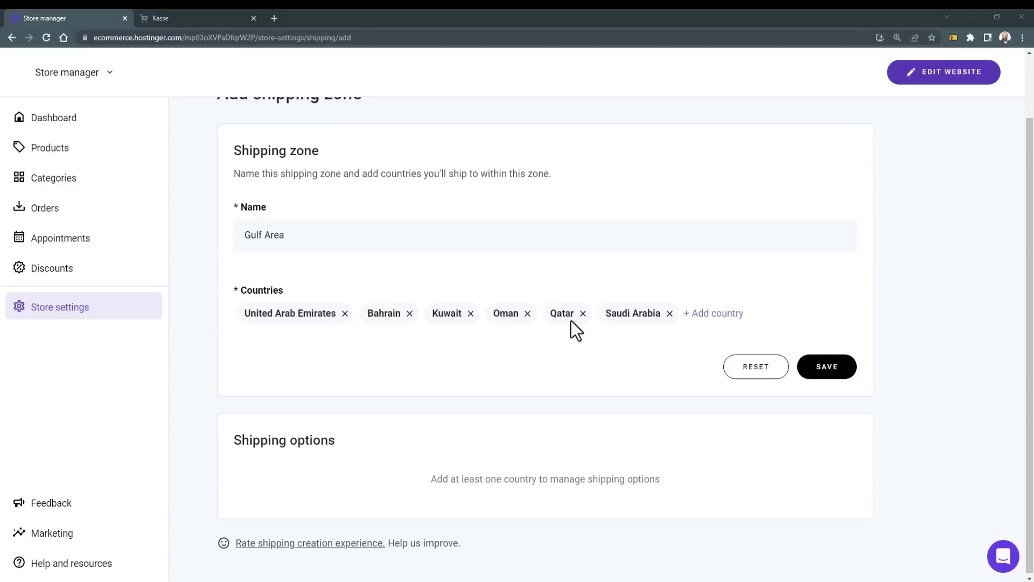
click(830, 372)
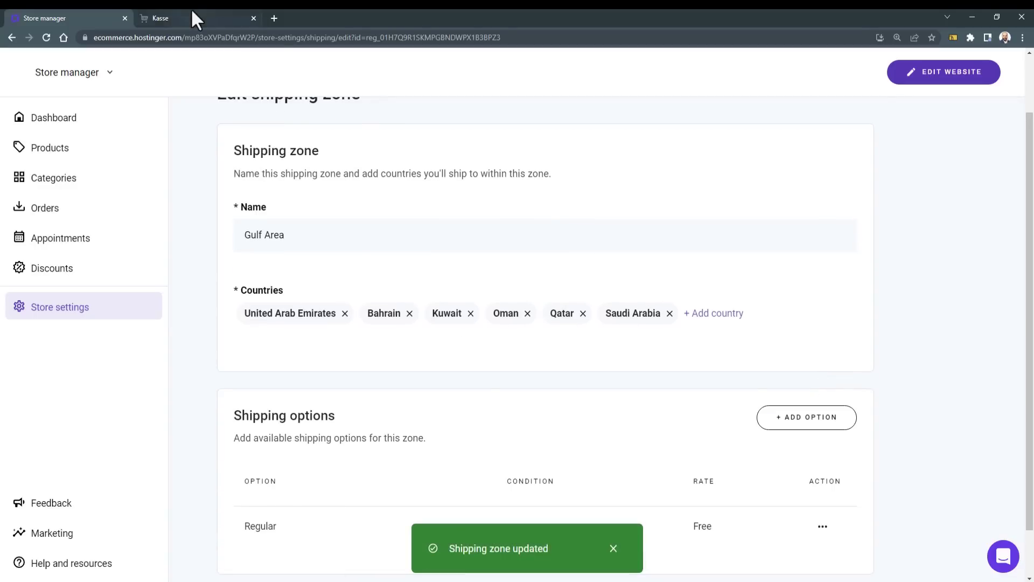
click(193, 14)
Step: Reload checkout and set the Versandziel shipping destination to Qatar
click(46, 38)
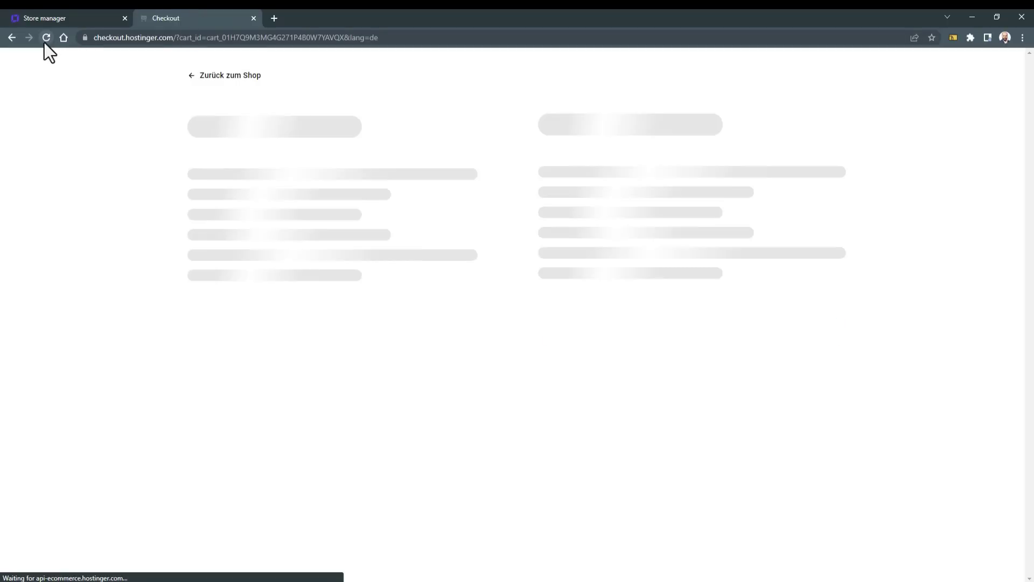
click(662, 159)
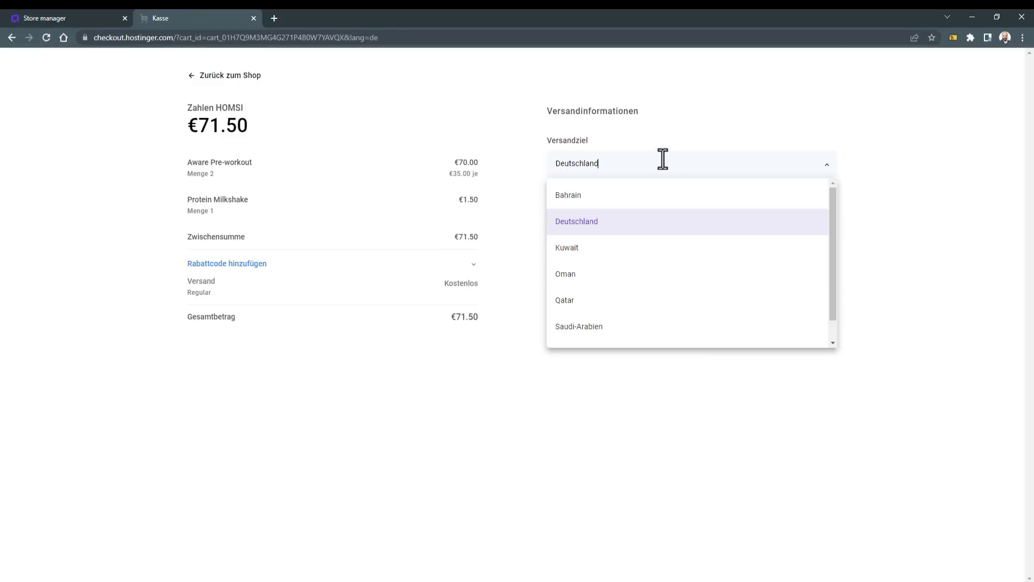
scroll(658, 272, down, 1)
scroll(641, 302, up, 1)
click(565, 300)
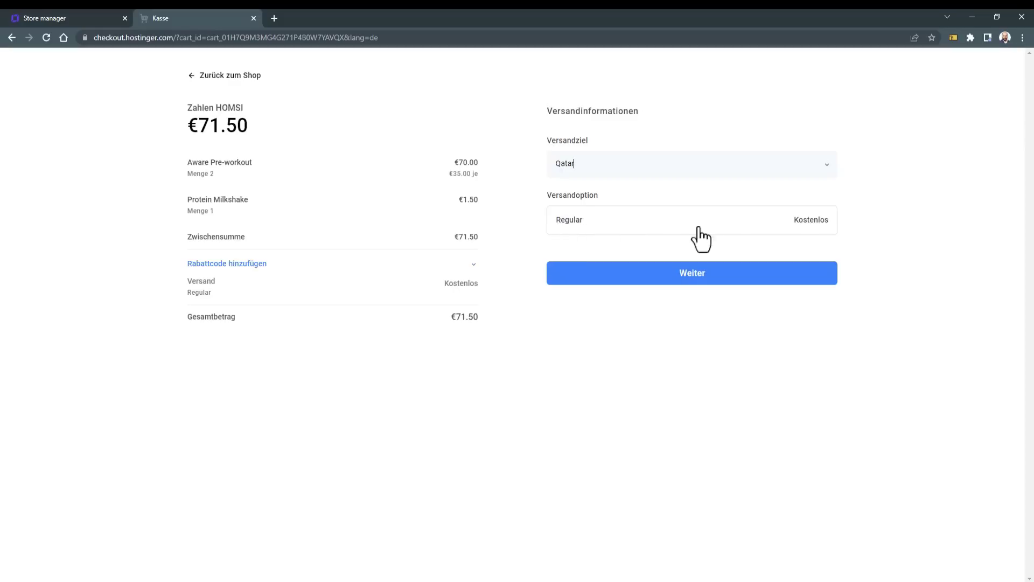
click(62, 16)
scroll(550, 345, down, 1)
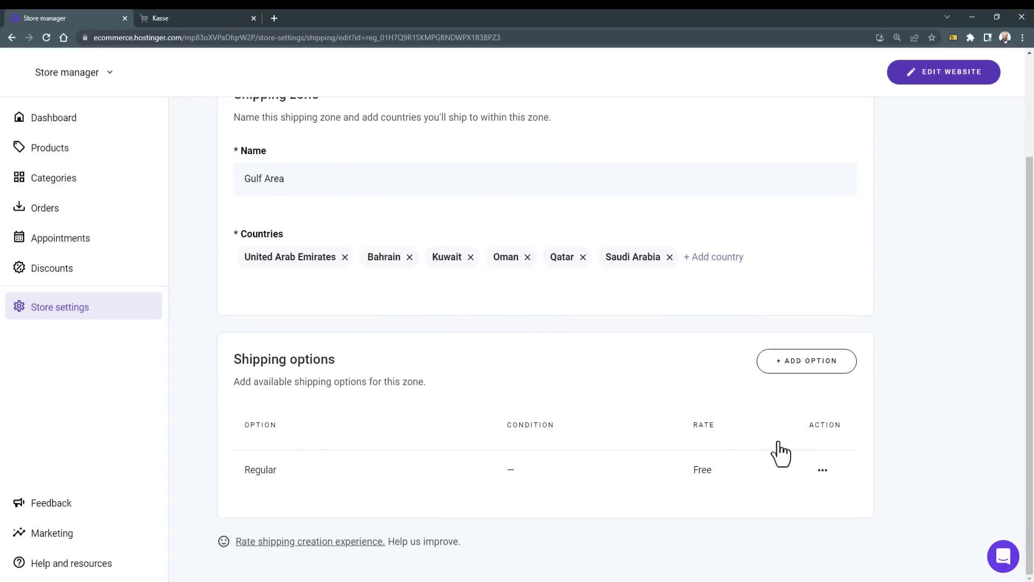
Step: Add a 'Gulf Area' shipping option with a rate of 5 (€5.00) to the zone
click(800, 371)
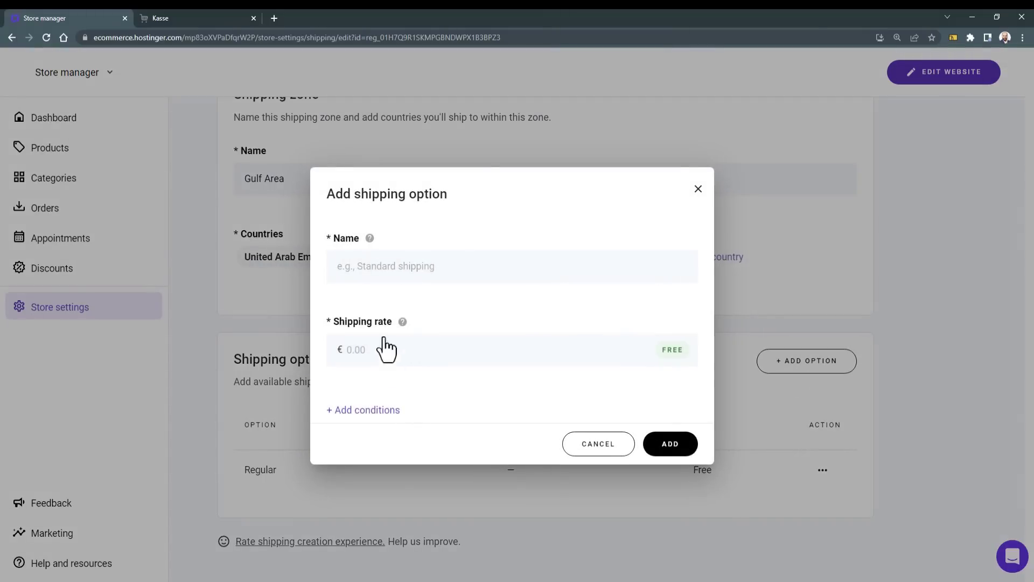
click(374, 267)
text(Gulf Area)
click(370, 347)
text(5)
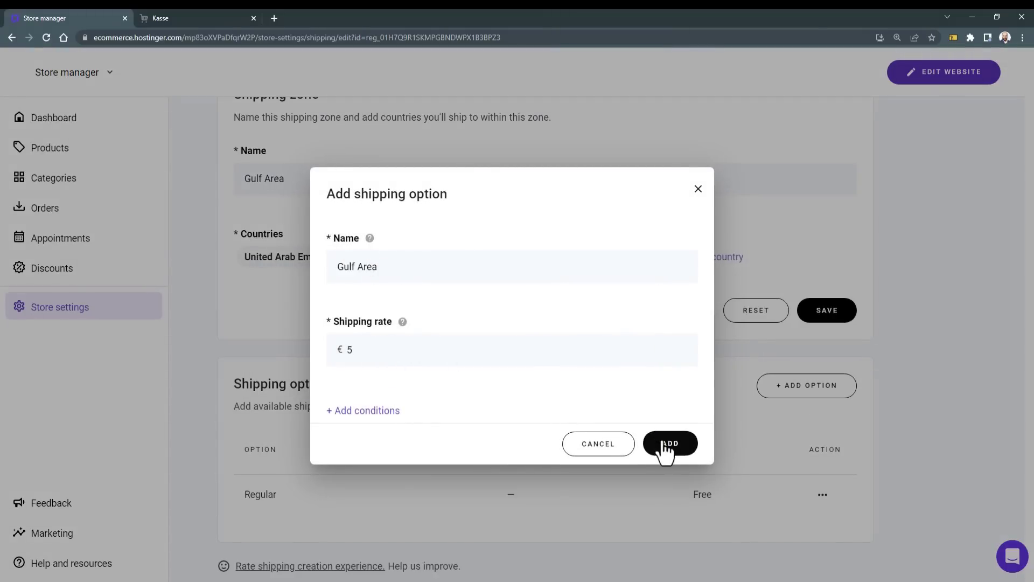
click(674, 445)
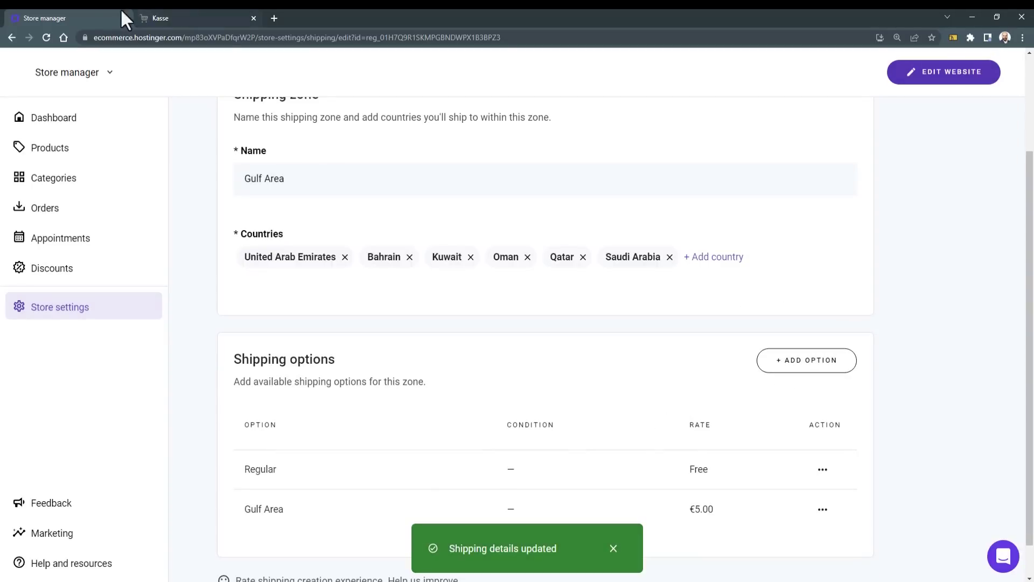
Step: Reload checkout and choose the €5.00 Gulf Area shipping option
click(178, 8)
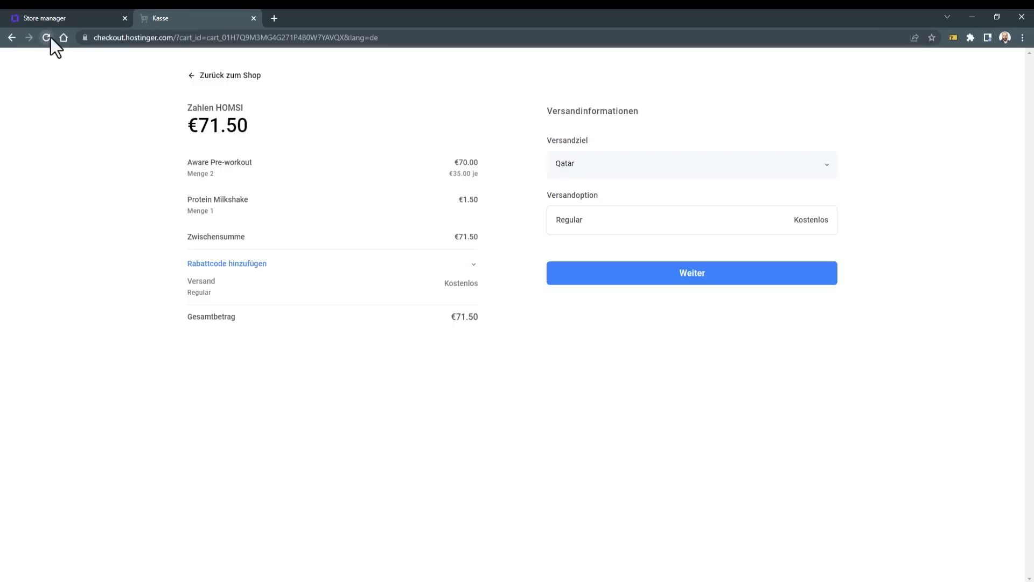
click(47, 38)
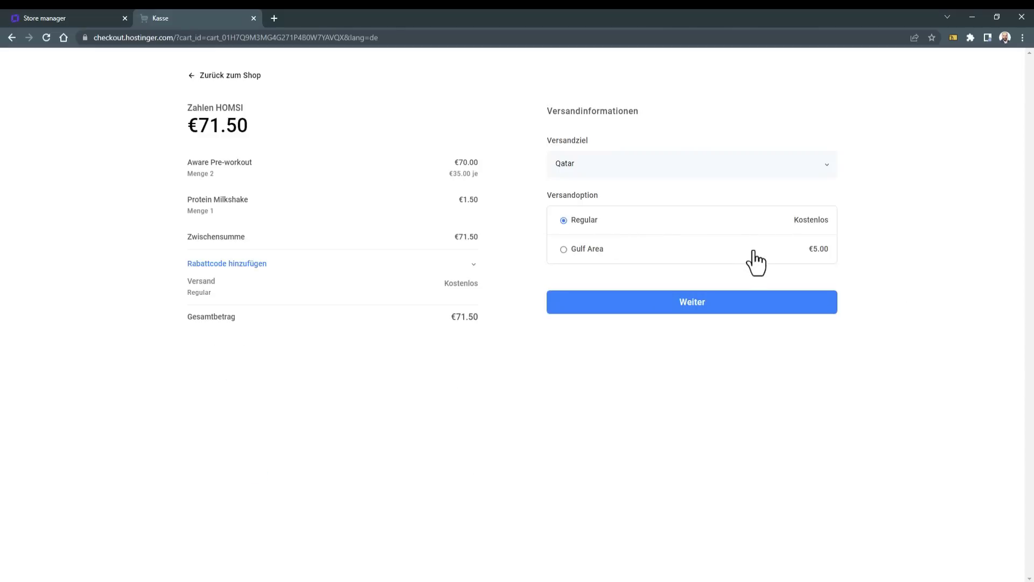
click(695, 253)
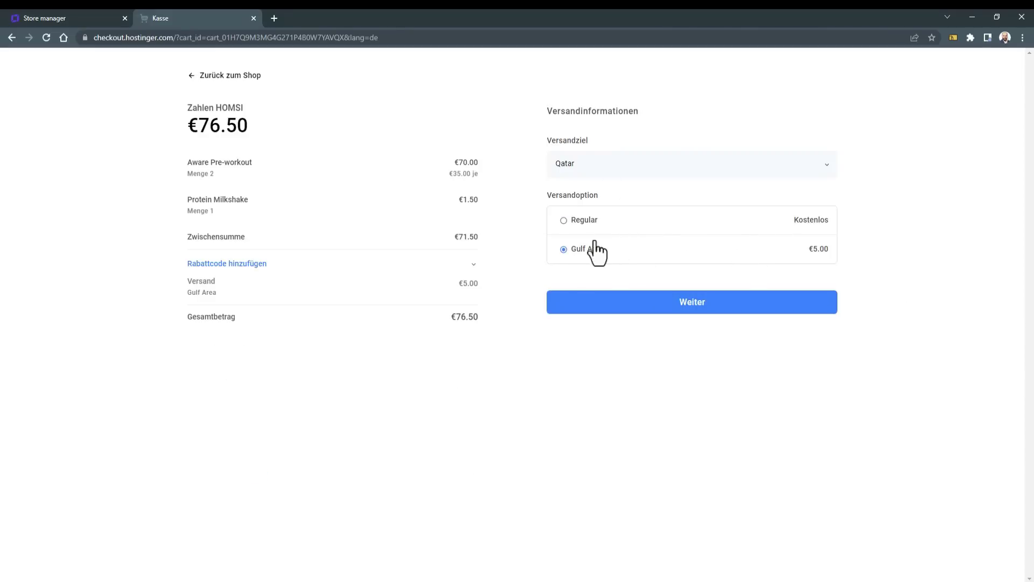
click(676, 315)
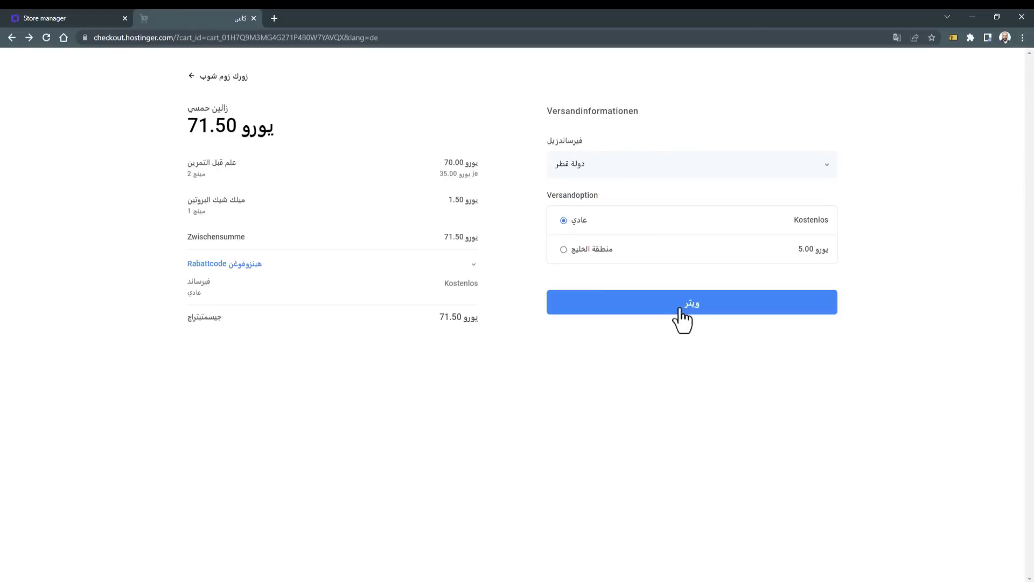
click(680, 308)
Step: Enter the customer's e-mail and contact details, then place the €71.50 bank transfer order
click(615, 159)
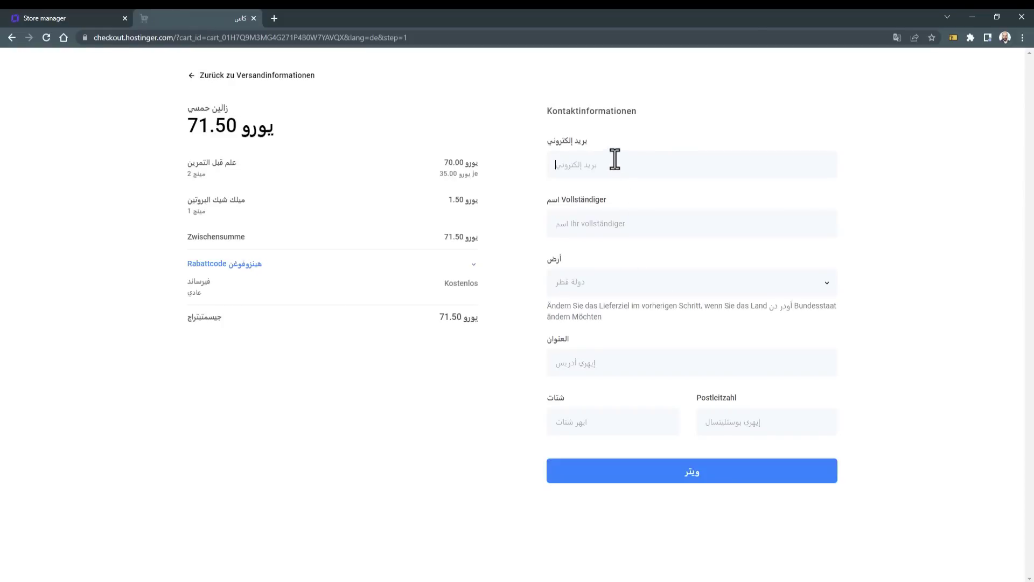
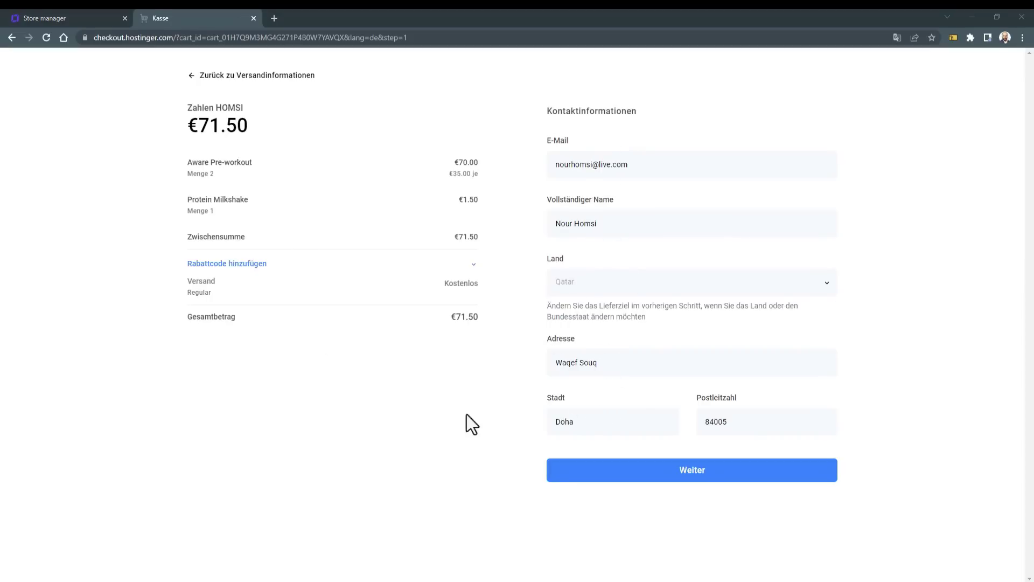
click(655, 472)
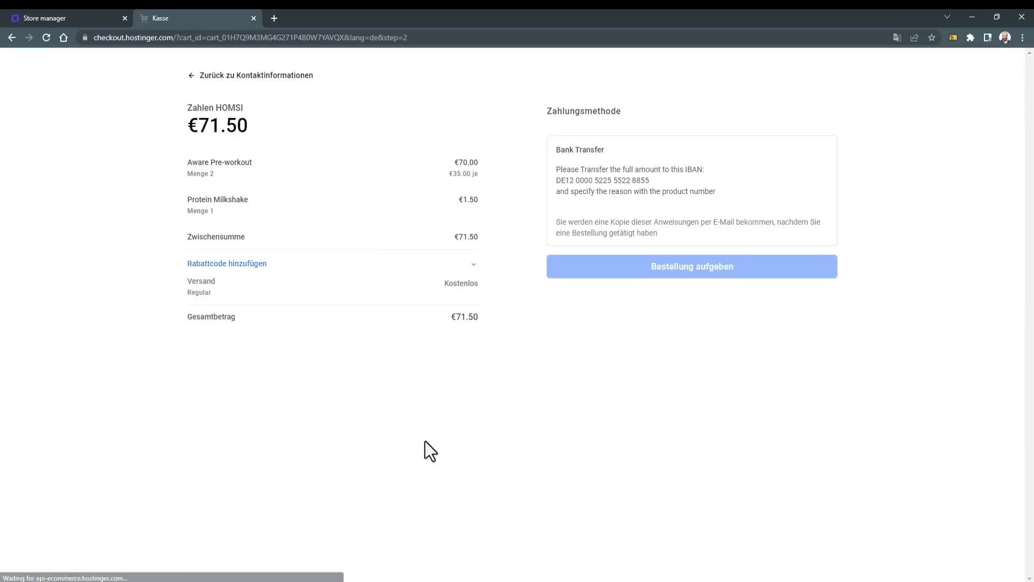
drag(556, 169, 680, 185)
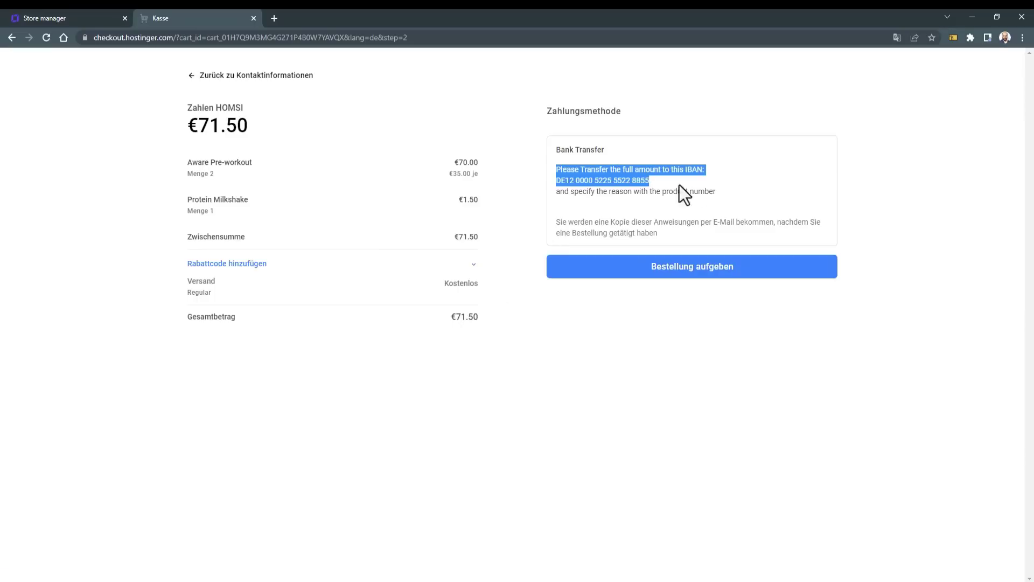
click(726, 177)
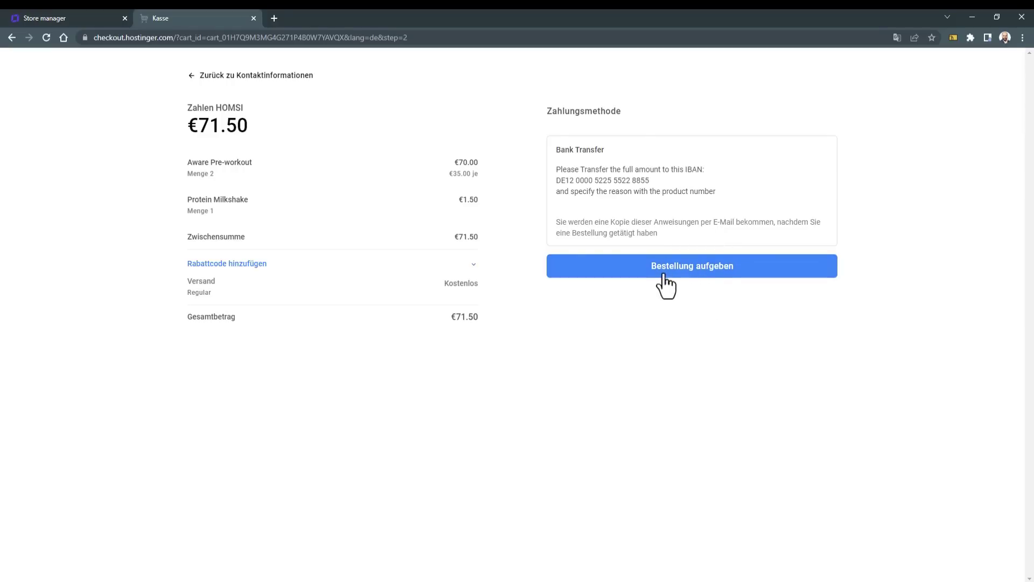
click(706, 273)
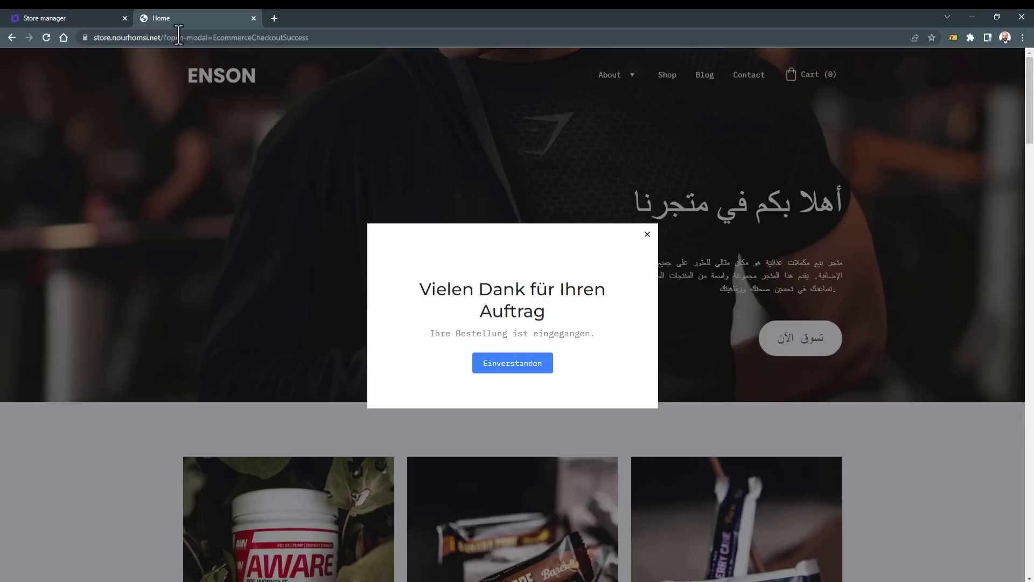
click(78, 14)
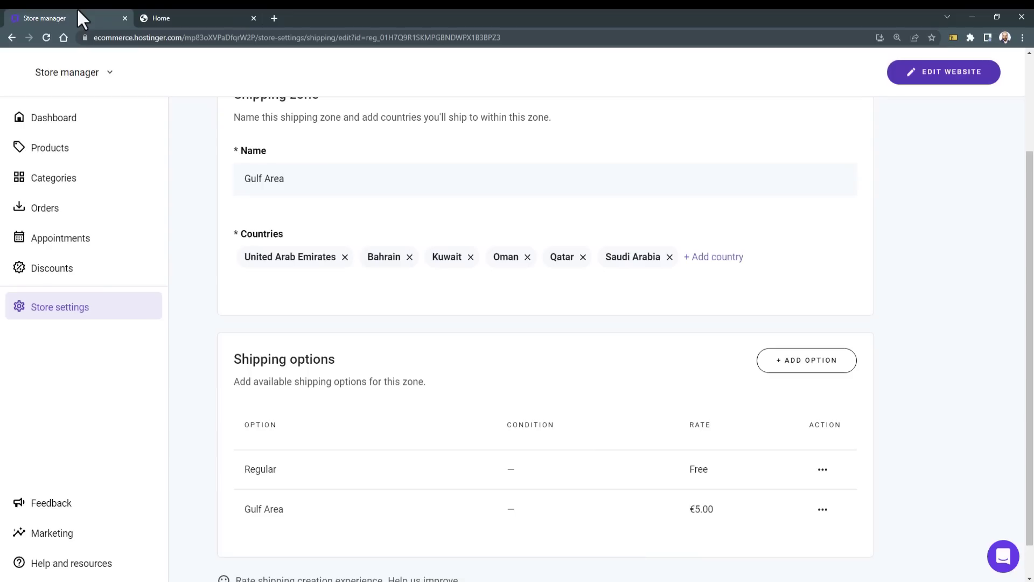
Step: Reload the store manager, open Orders, and translate the page into Arabic (العربية)
click(46, 38)
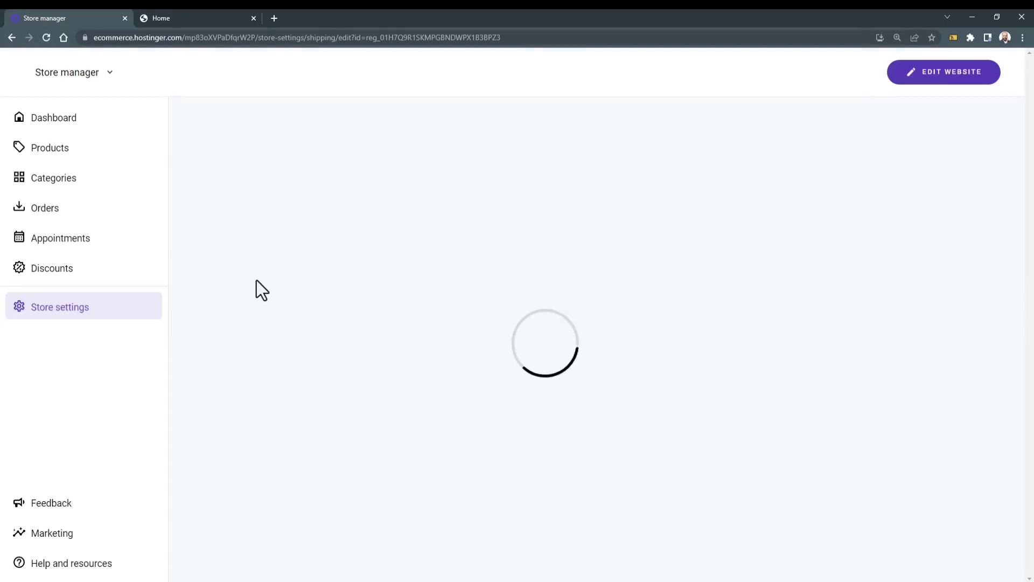
click(48, 216)
right_click(190, 180)
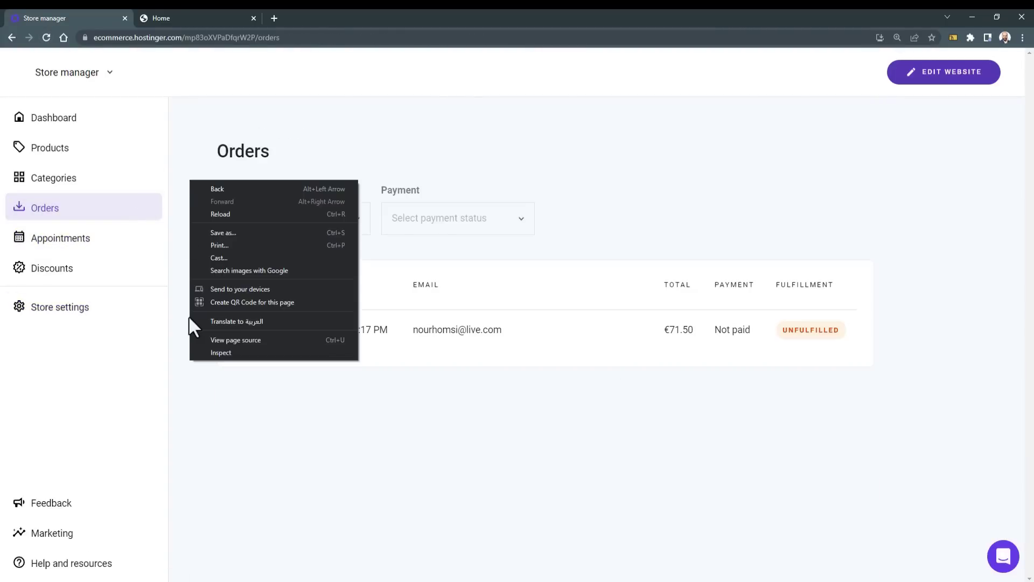
click(207, 323)
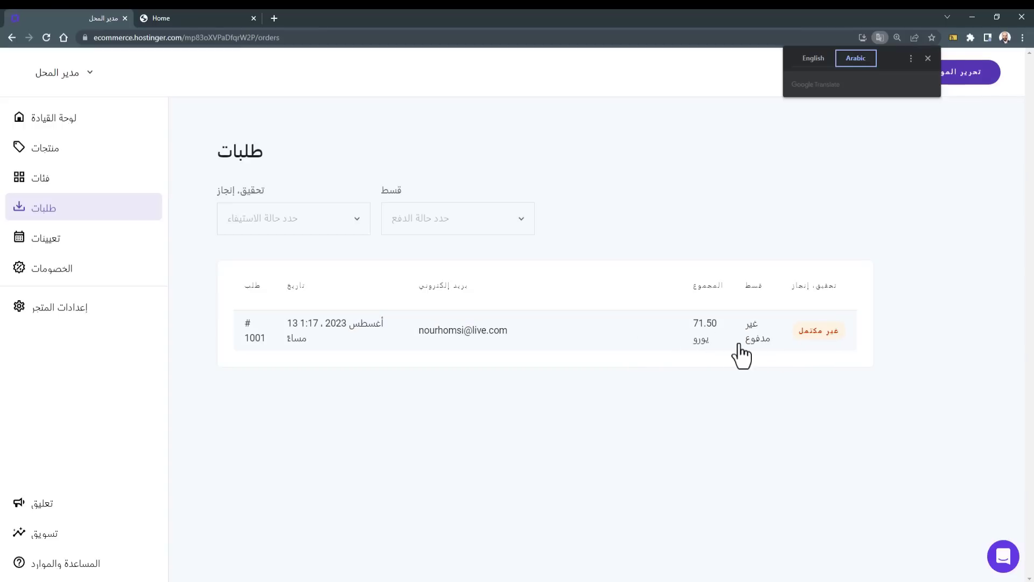
Step: Open order 1001 and preview its invoice, scrolling through it before closing
click(653, 342)
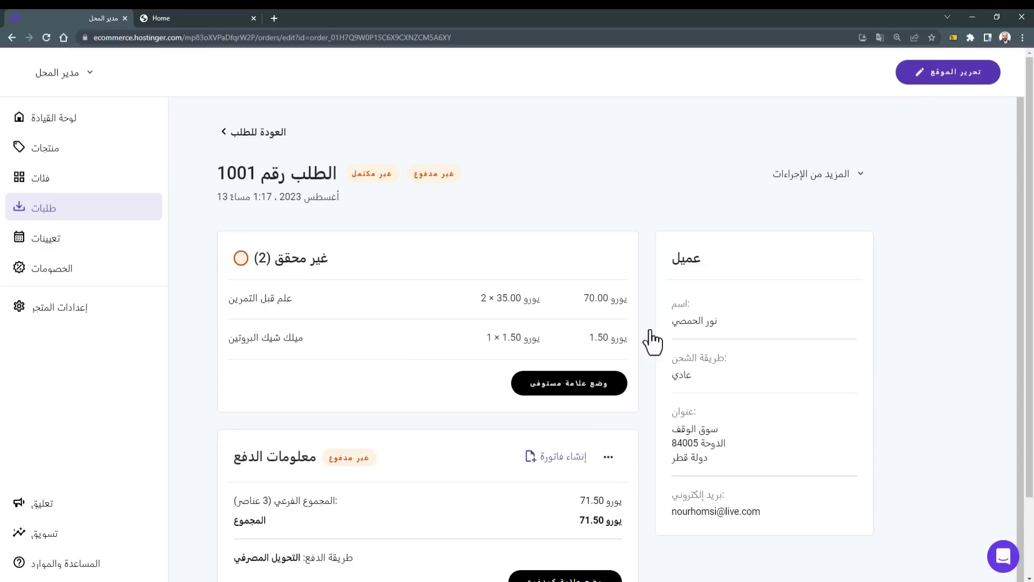
scroll(645, 350, down, 1)
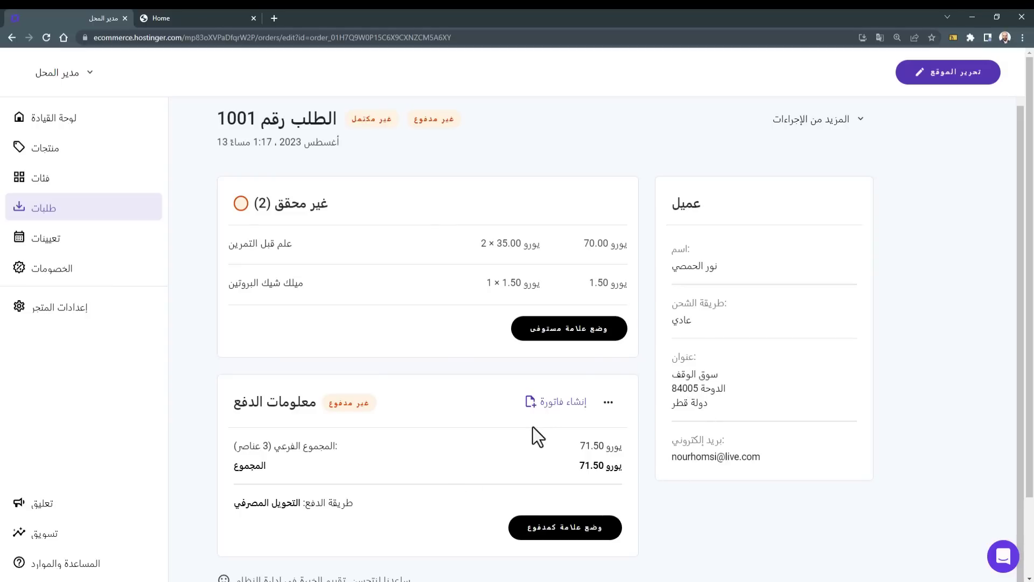
click(567, 415)
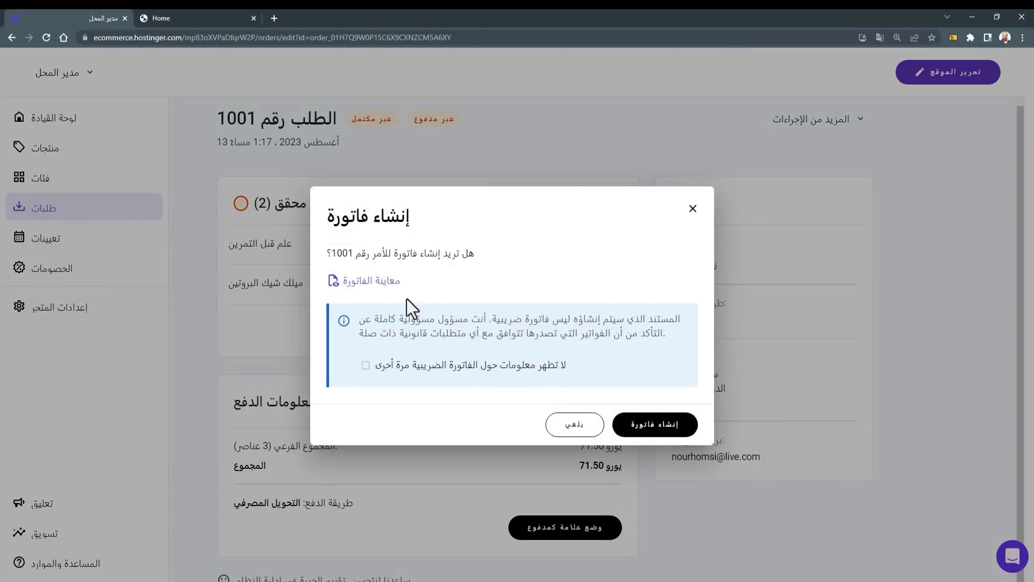
click(372, 281)
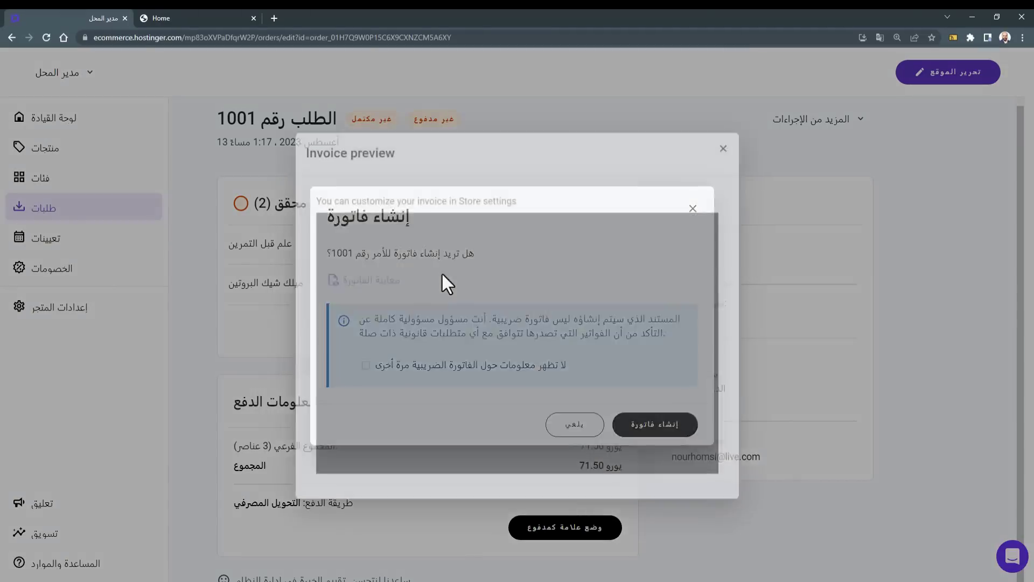
scroll(465, 308, down, 3)
scroll(467, 314, up, 3)
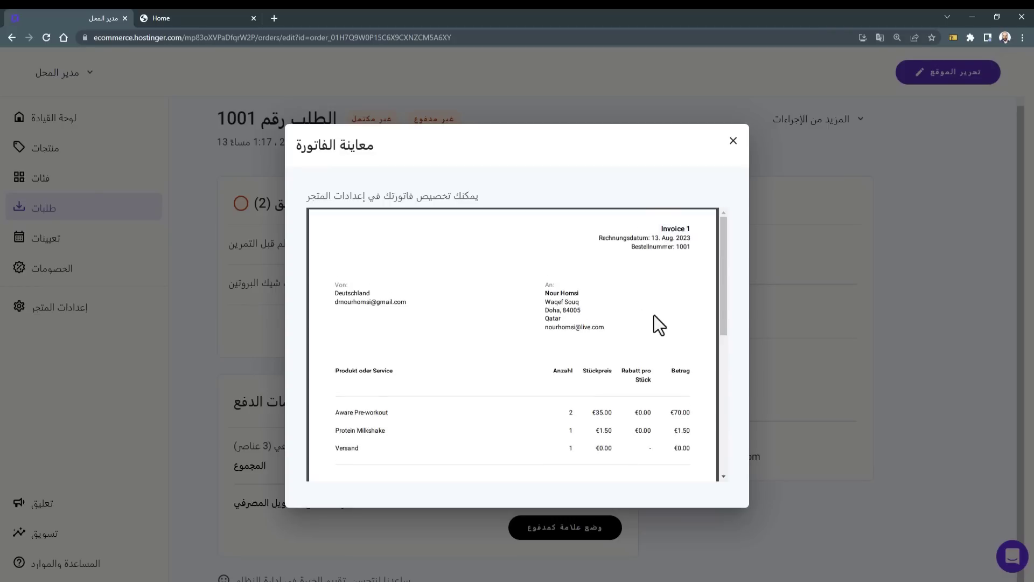
scroll(434, 351, down, 3)
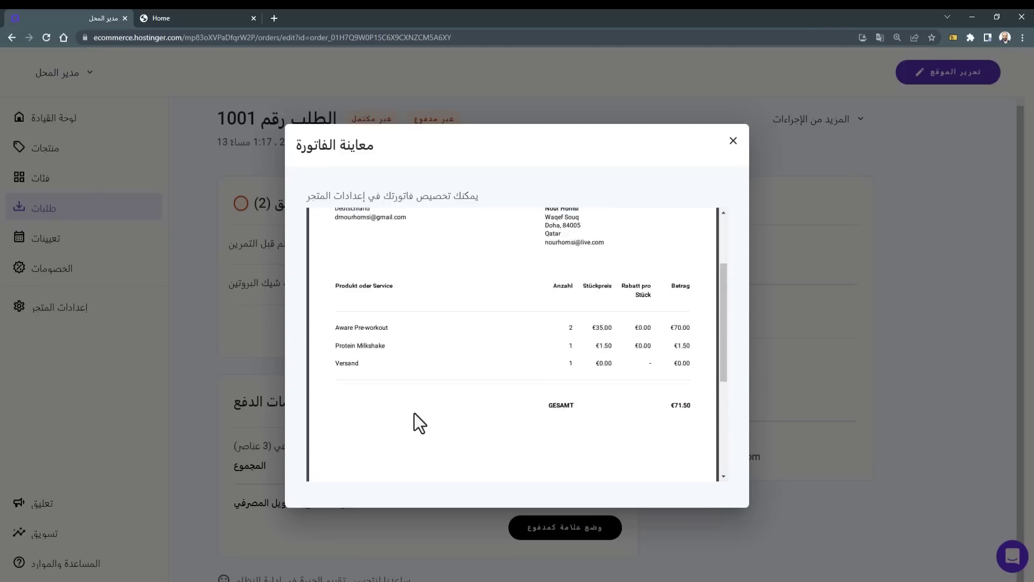
scroll(538, 445, down, 3)
click(944, 298)
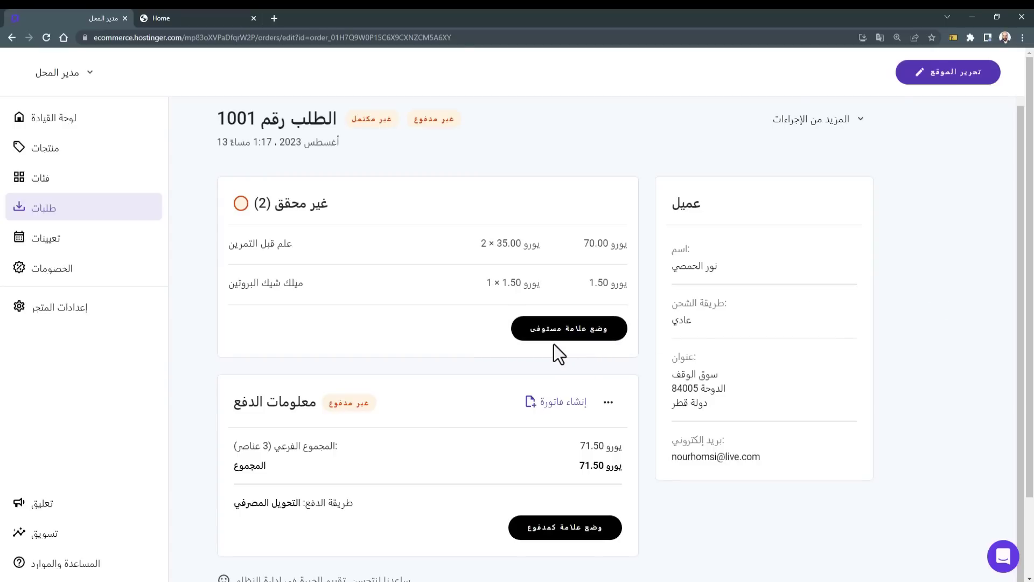
Step: Mark order 1001 as paid and its items as fulfilled, confirming both dialogs
click(551, 534)
click(608, 362)
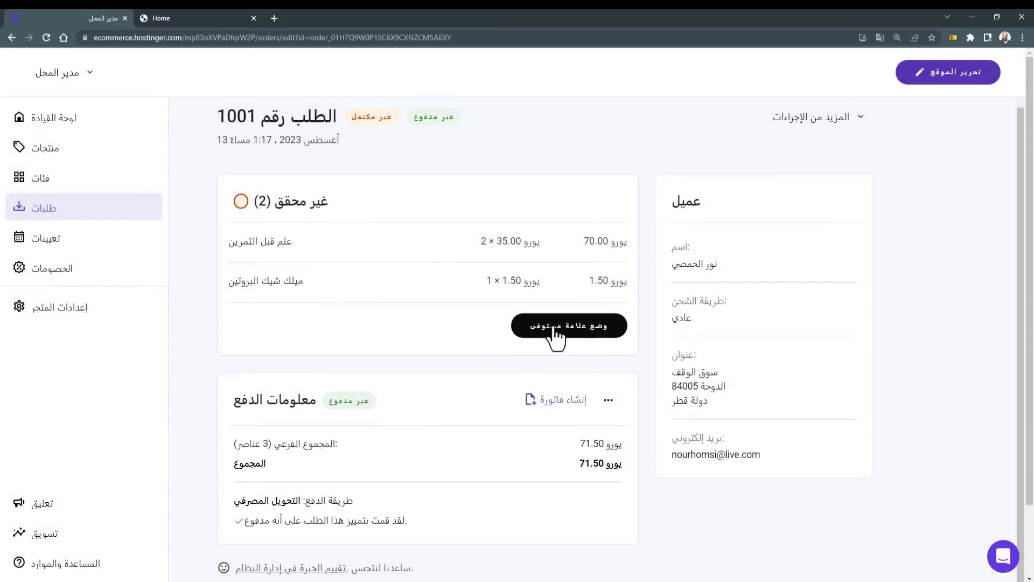
click(555, 329)
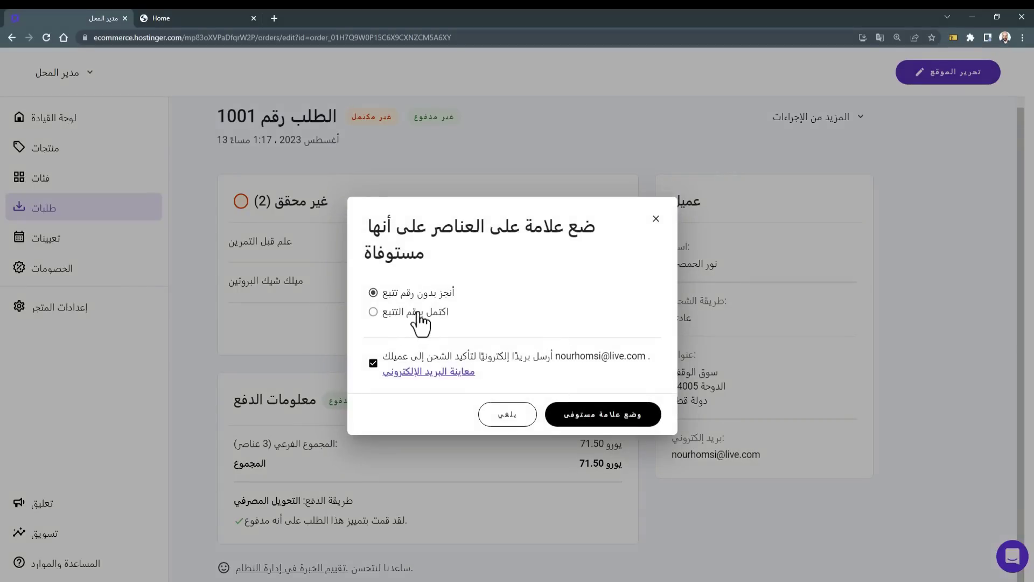
click(592, 422)
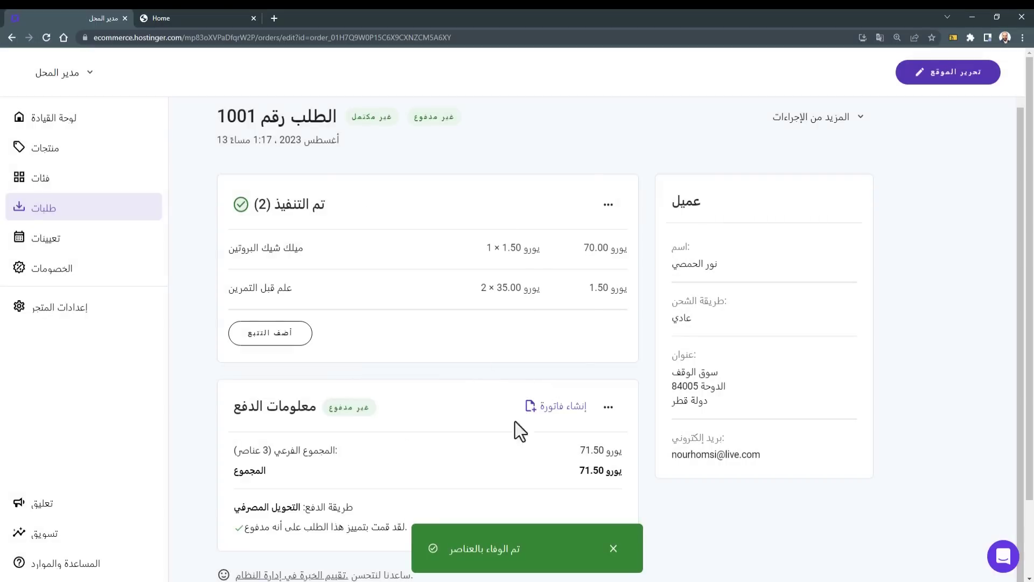
Step: Switch to the live ENSON store homepage tab
scroll(515, 421, down, 2)
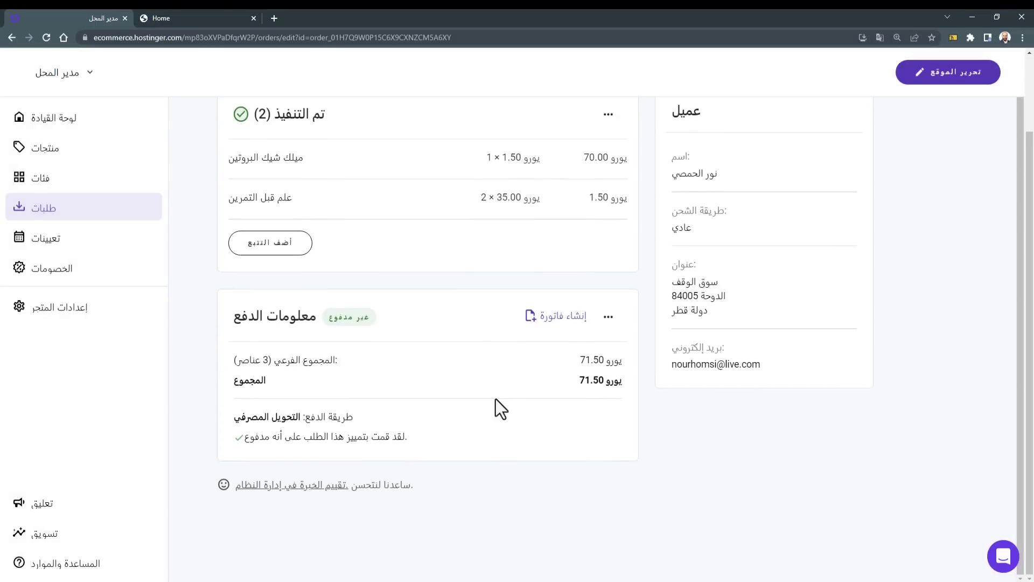
scroll(444, 396, up, 1)
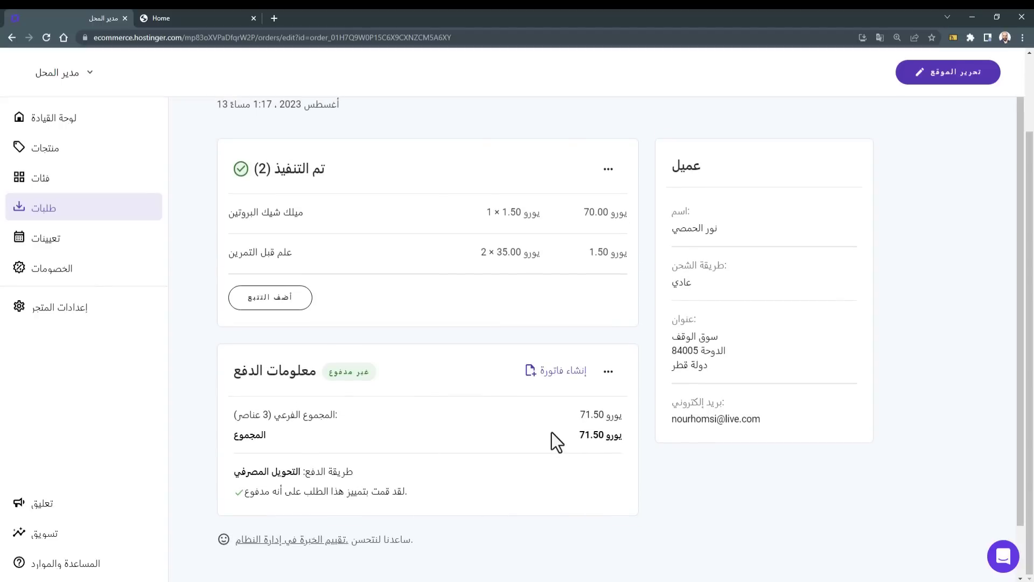
key(ctrl+Tab)
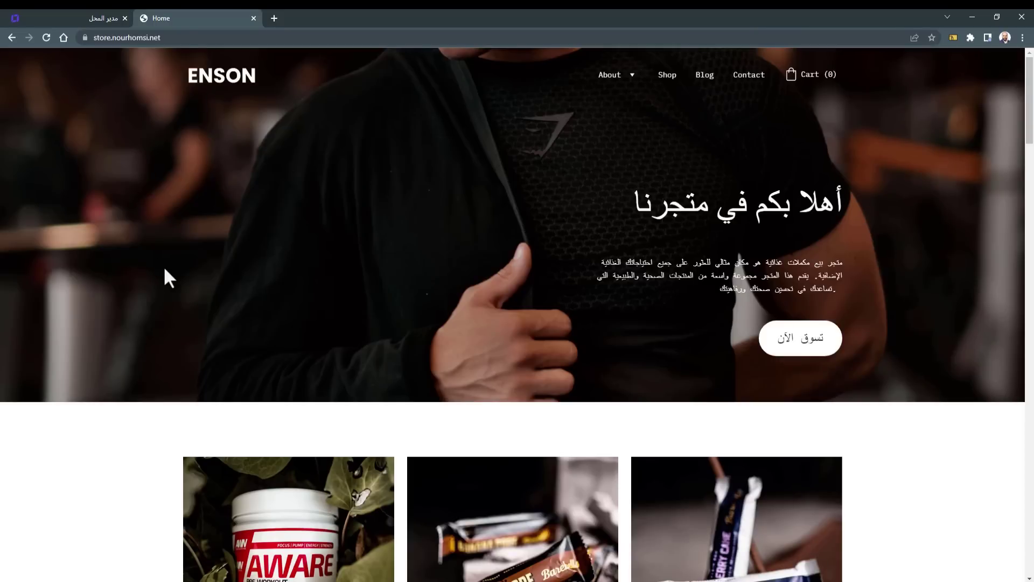
scroll(51, 518, down, 18)
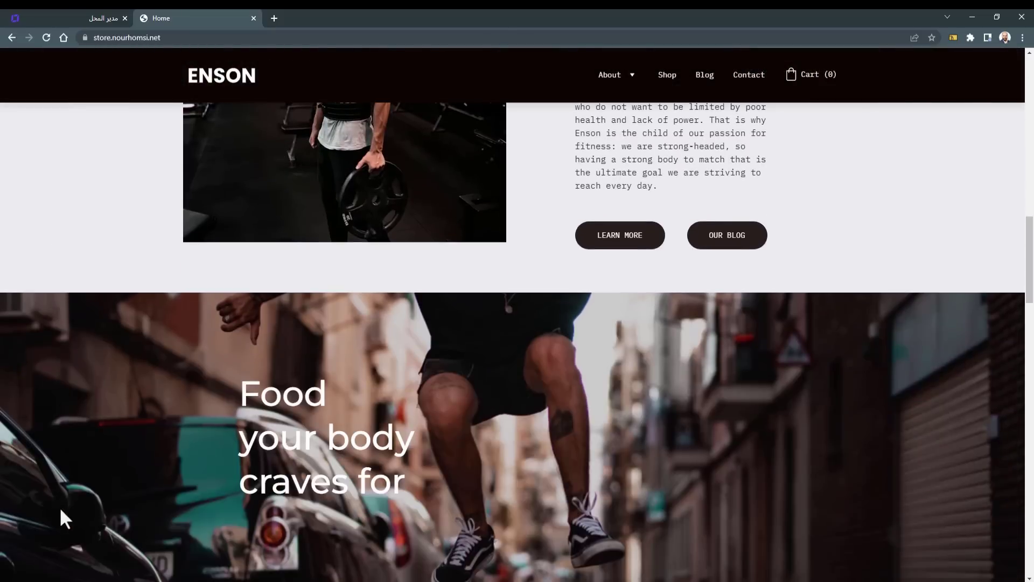
scroll(60, 509, down, 10)
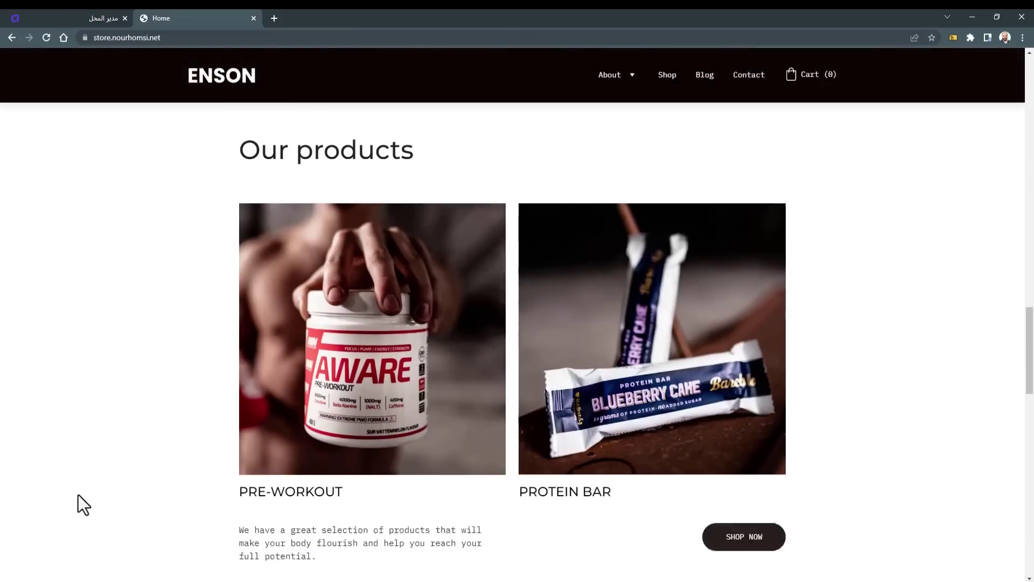
scroll(79, 496, down, 13)
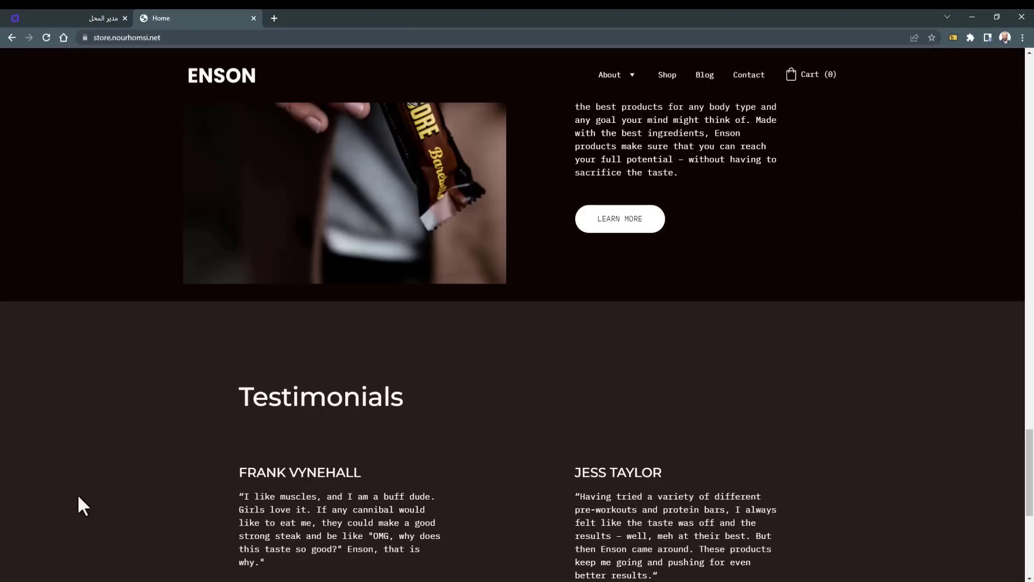
scroll(79, 497, down, 5)
scroll(100, 470, down, 2)
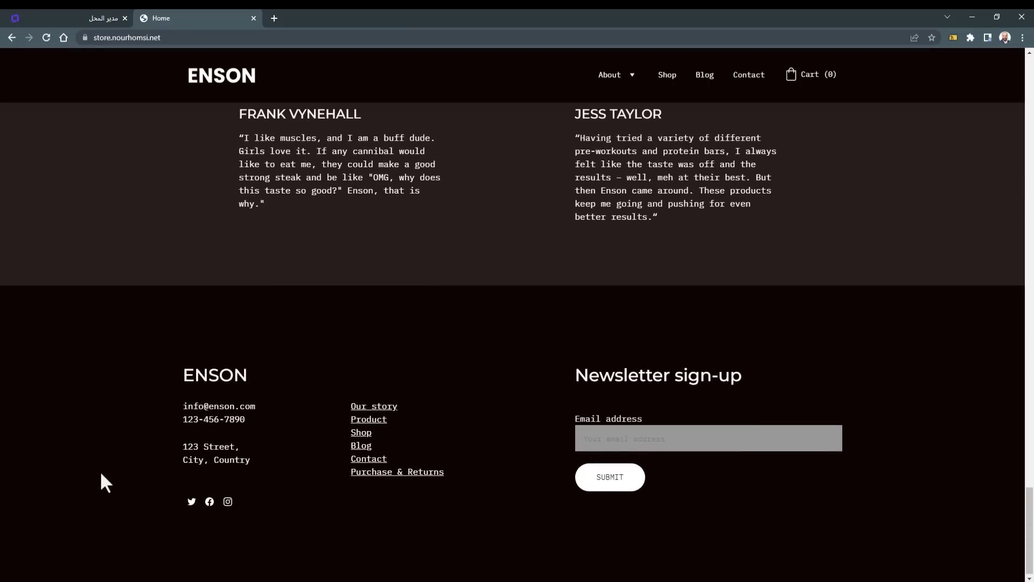
scroll(99, 471, up, 15)
scroll(100, 473, up, 12)
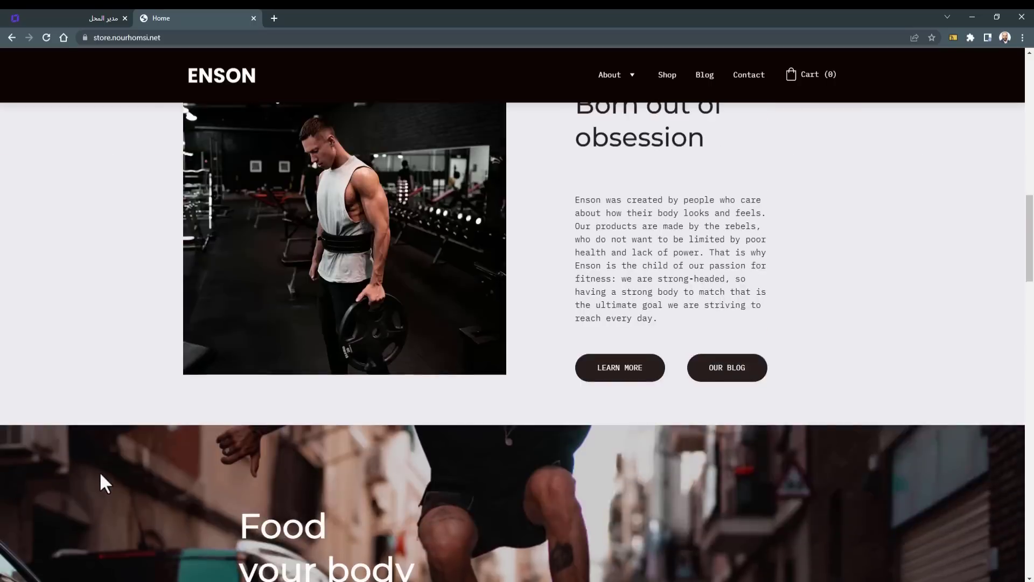
scroll(100, 475, up, 1)
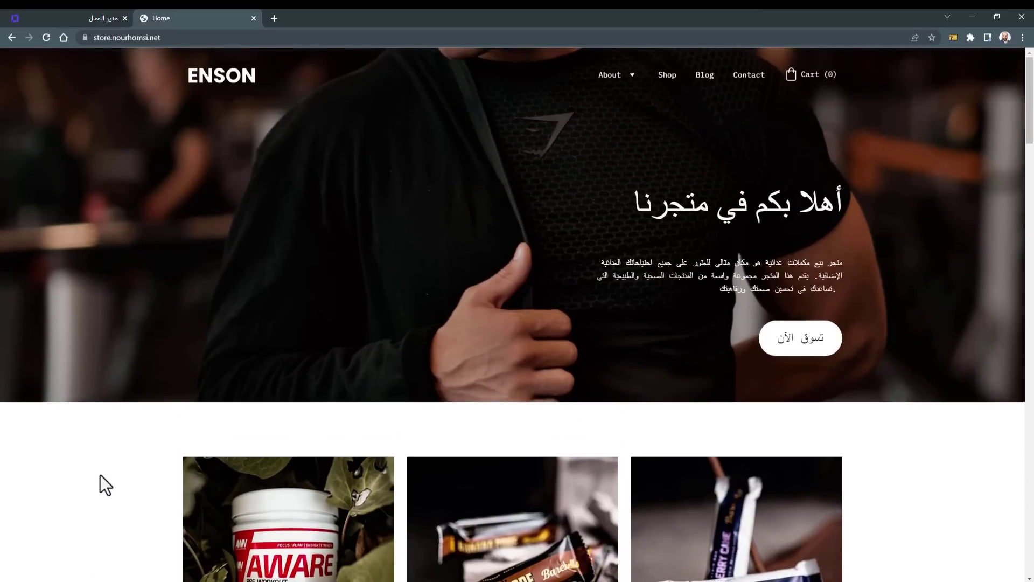